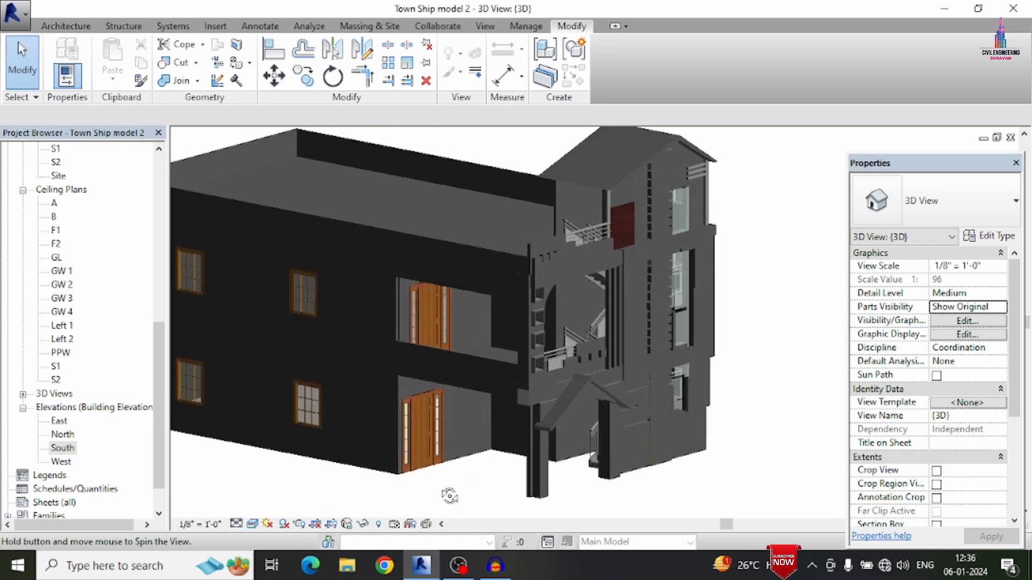
pyautogui.scroll(4, 686, 159)
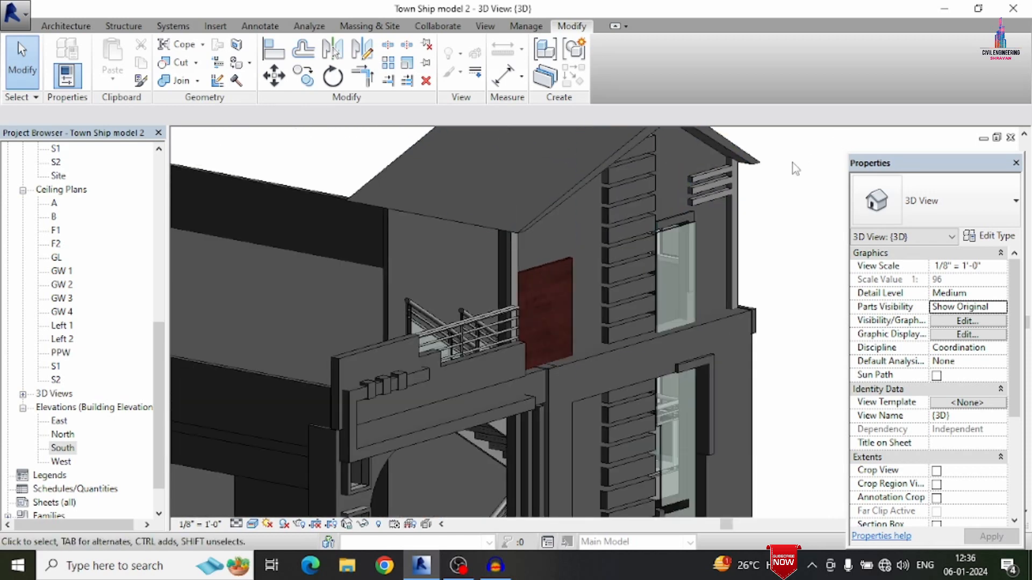
pyautogui.scroll(-5, 812, 197)
pyautogui.keyDown('shift'); pyautogui.moveTo(811, 195); pyautogui.dragTo(799, 301, button='middle'); pyautogui.keyUp('shift')
pyautogui.scroll(4, 801, 228)
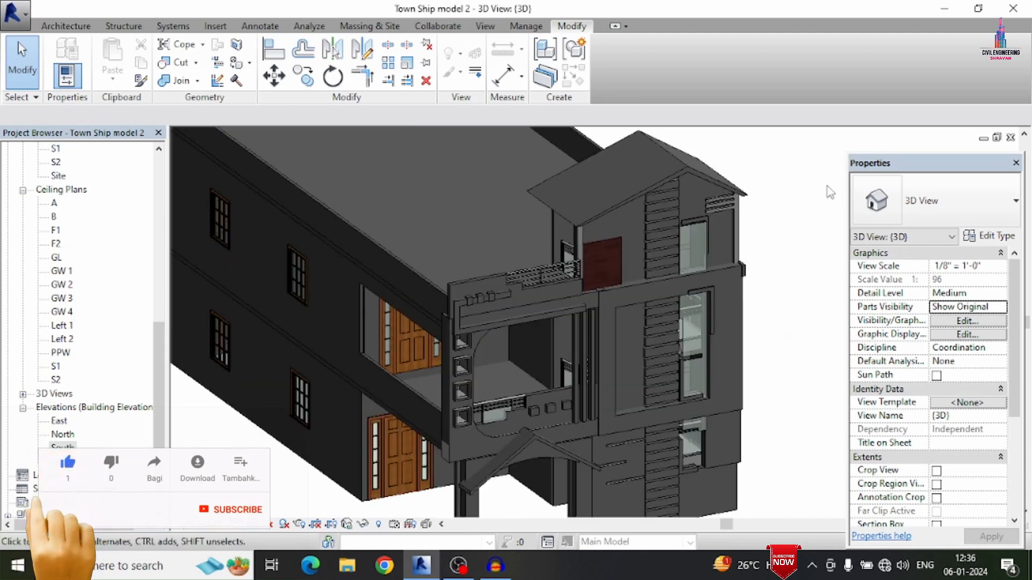
pyautogui.scroll(-3, 718, 226)
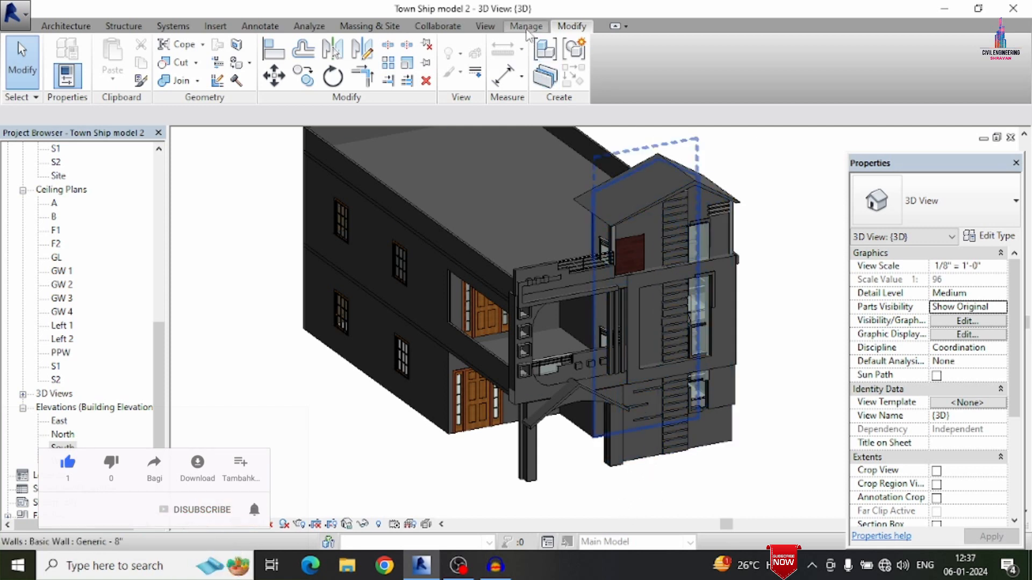
# Open the project's material browser and create a new material
pyautogui.click(526, 27)
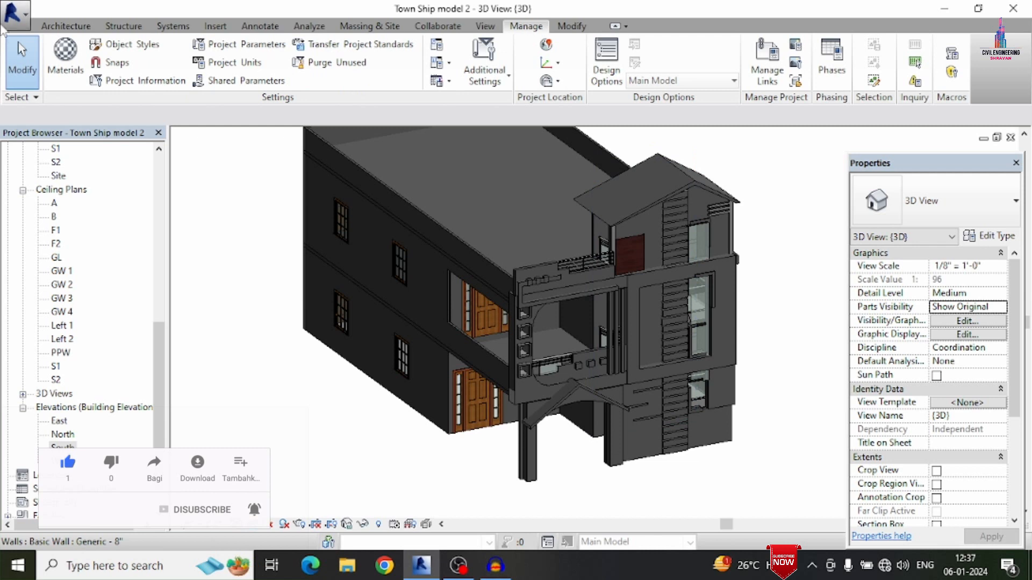
pyautogui.click(66, 75)
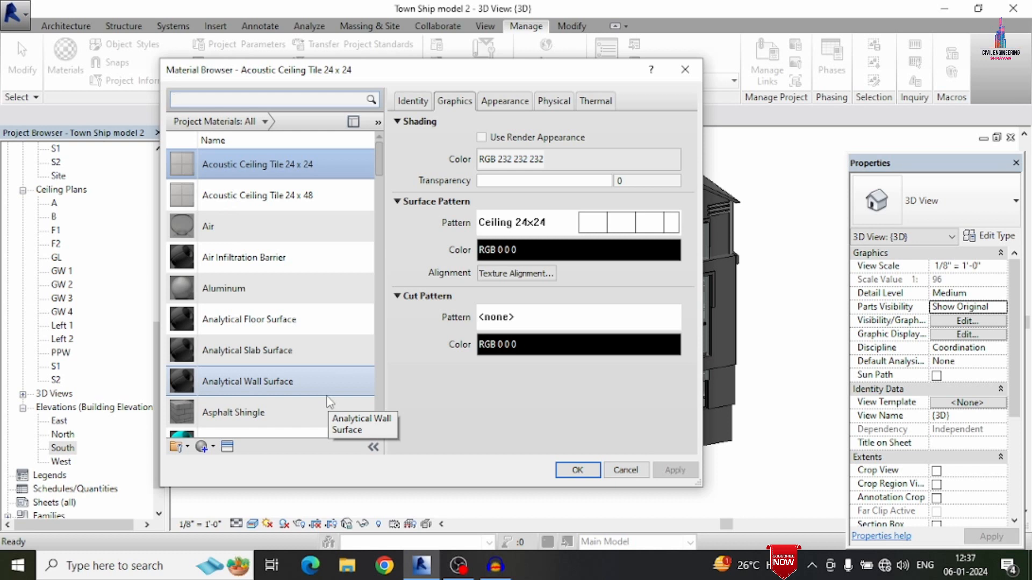
pyautogui.scroll(-1, 253, 387)
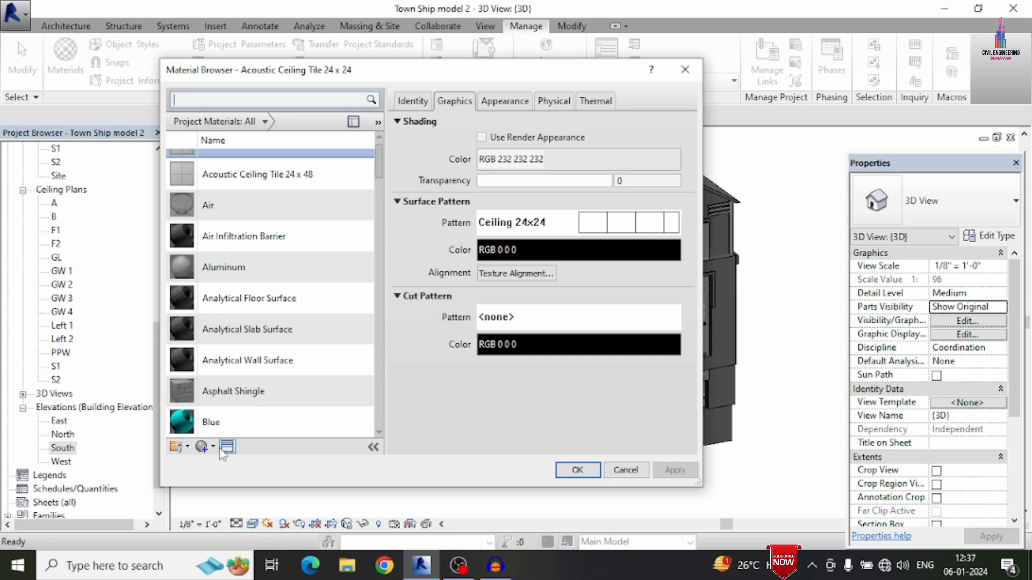
pyautogui.click(213, 447)
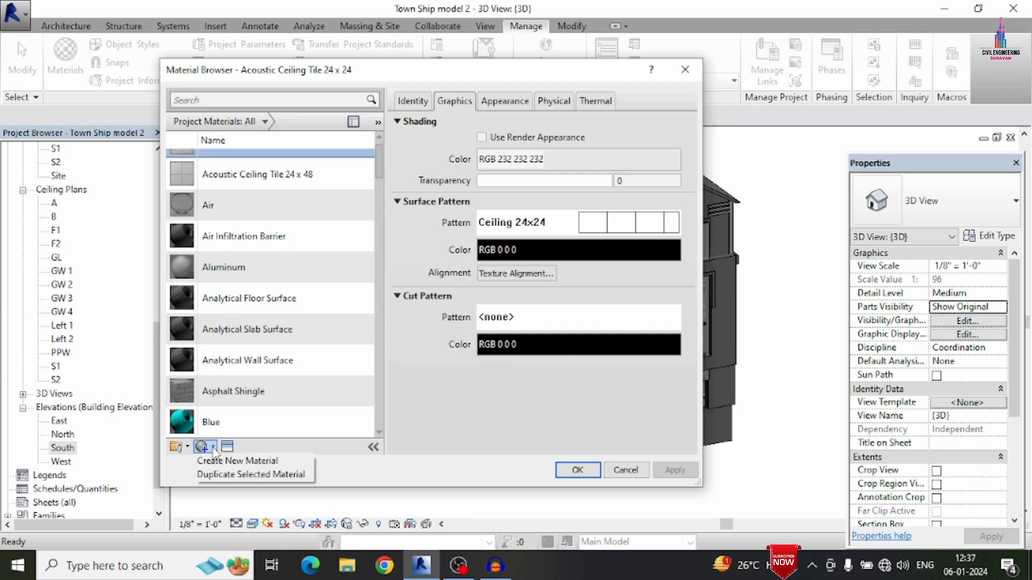
pyautogui.click(222, 463)
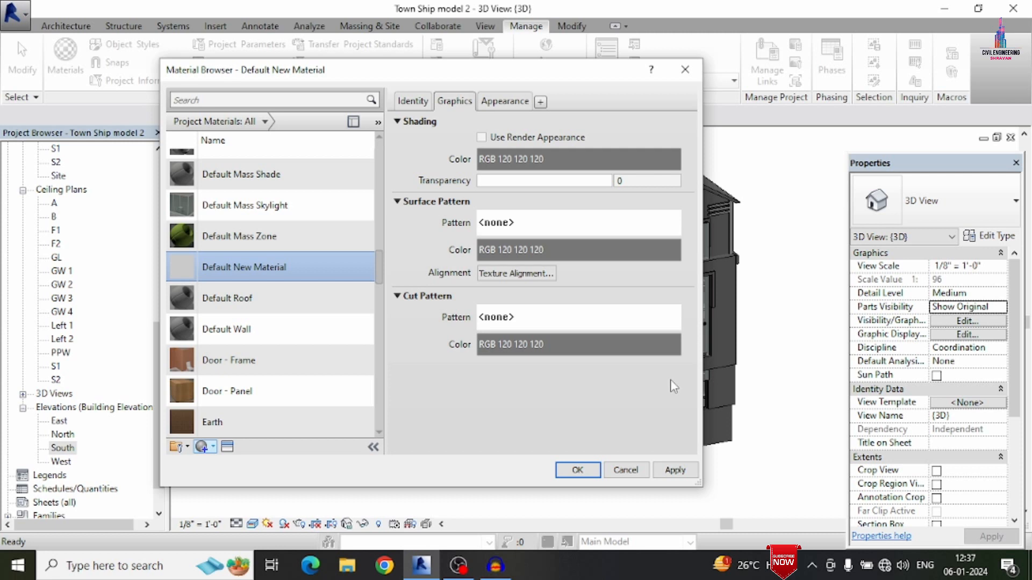
# Rename the newly created default material as Yellow
pyautogui.rightClick(239, 268)
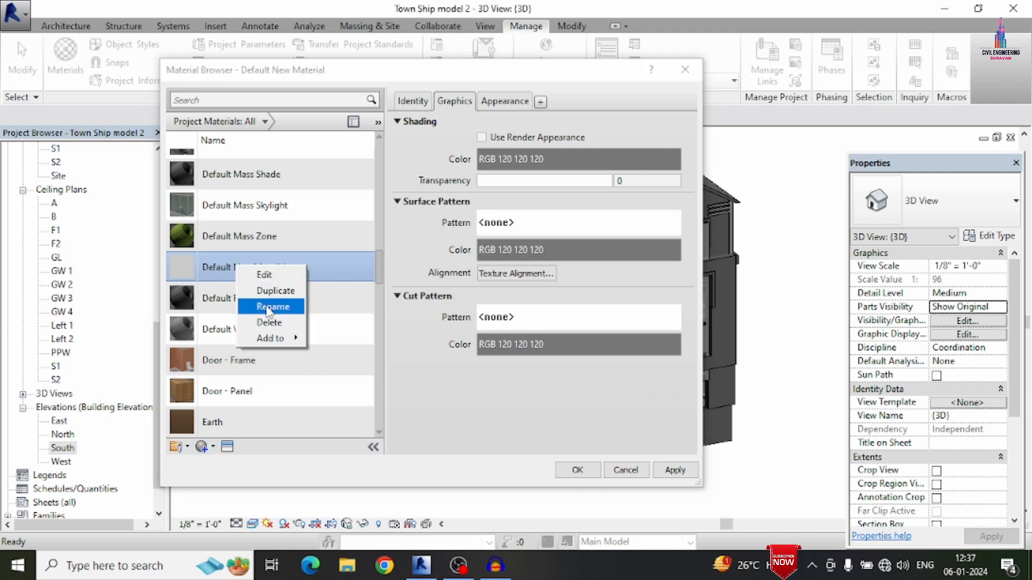
pyautogui.click(273, 307)
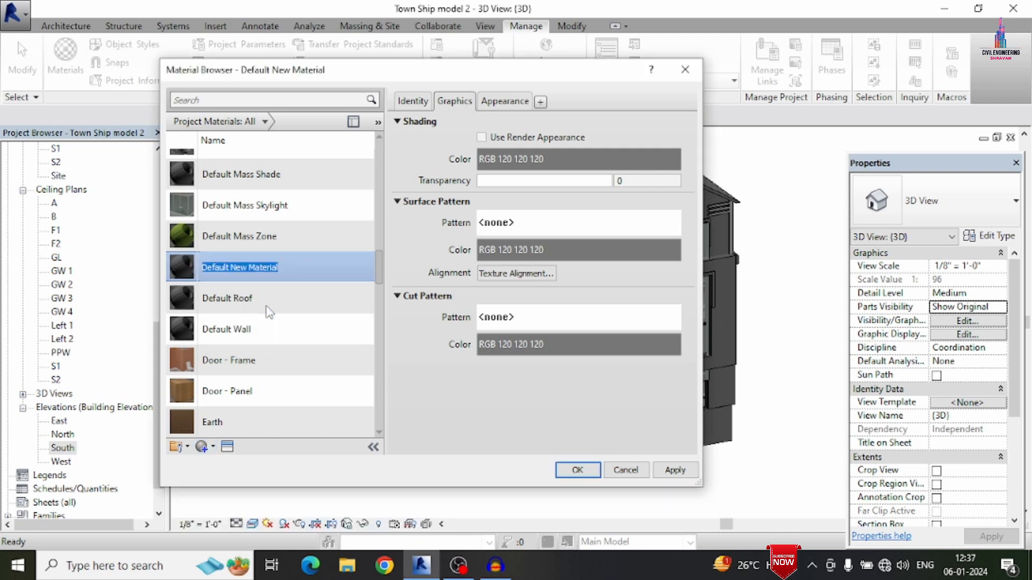
pyautogui.write('Ye')
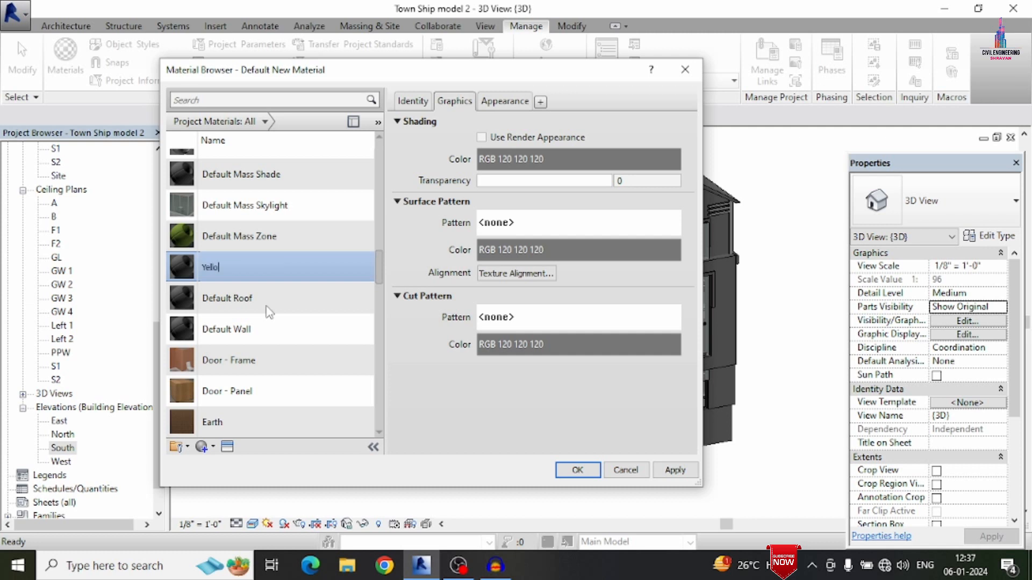
pyautogui.write('llow')
pyautogui.press('Return')
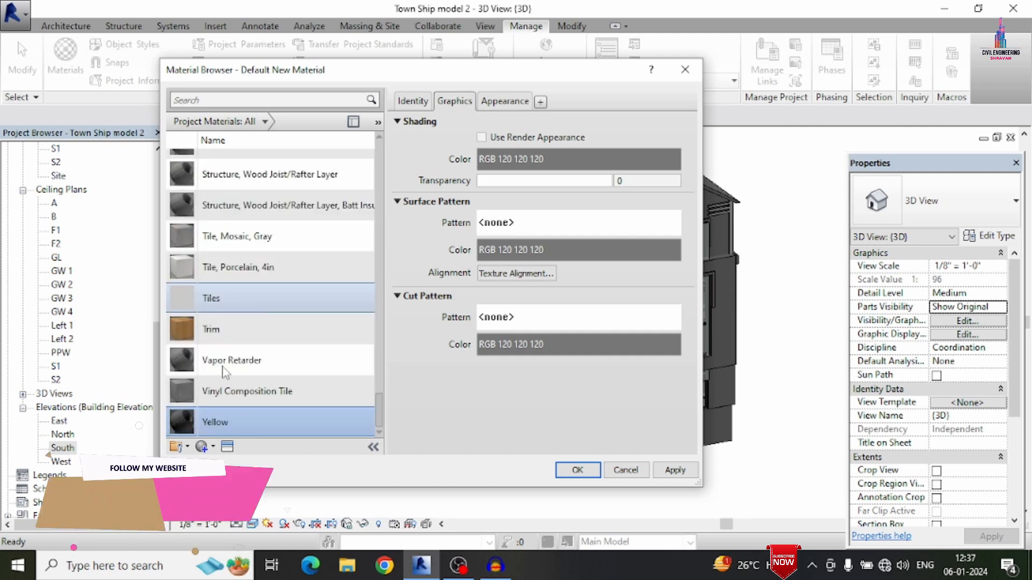
# Set the Yellow material's generic appearance colour to the basic yellow, RGB 255 255 0
pyautogui.click(504, 101)
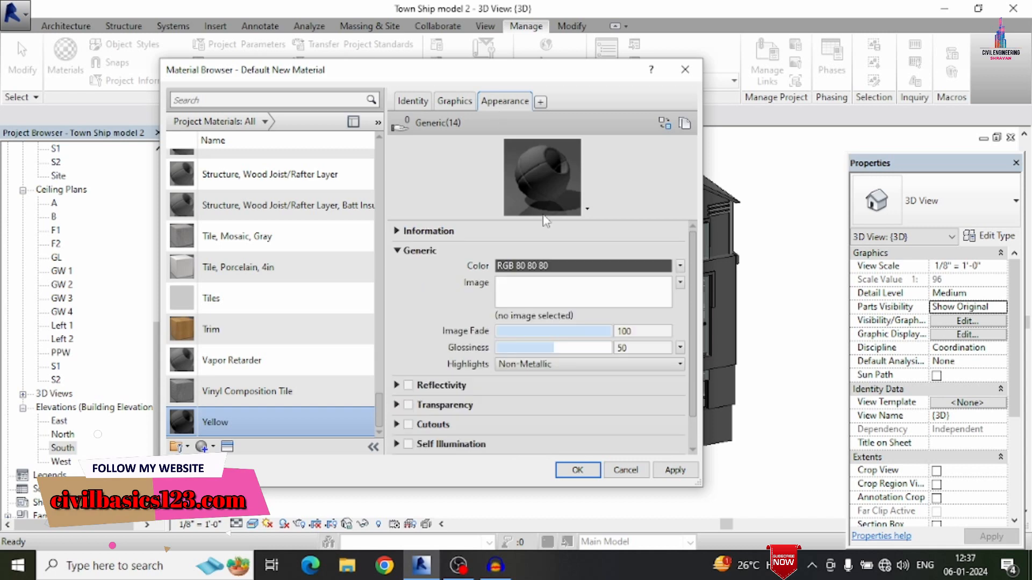
pyautogui.click(537, 267)
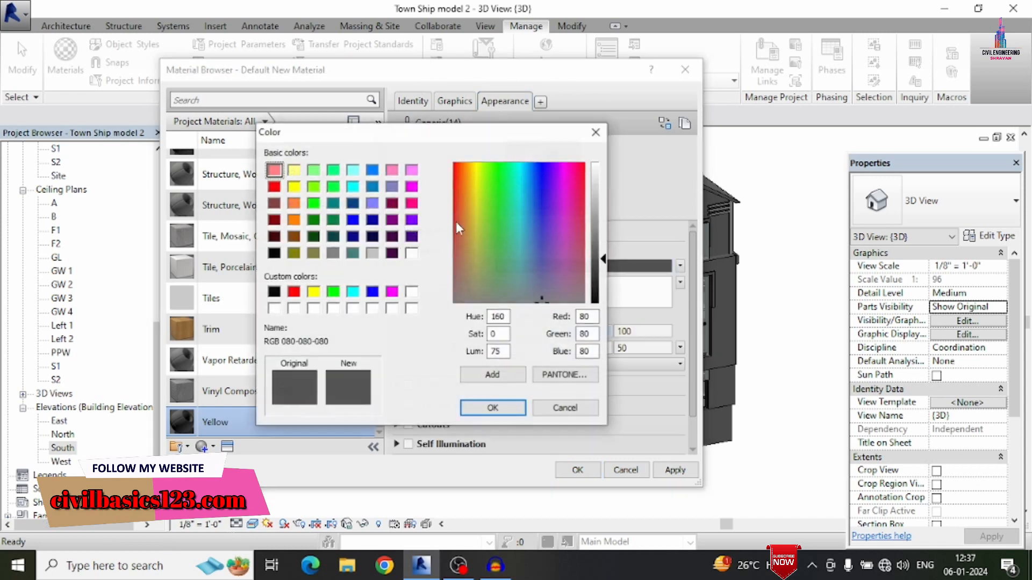
pyautogui.click(294, 186)
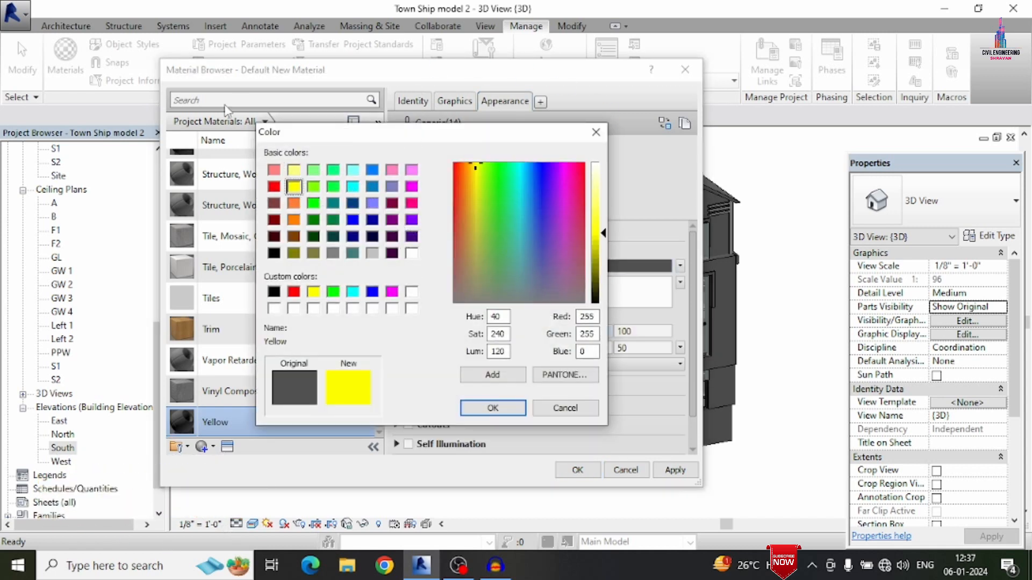
pyautogui.click(294, 170)
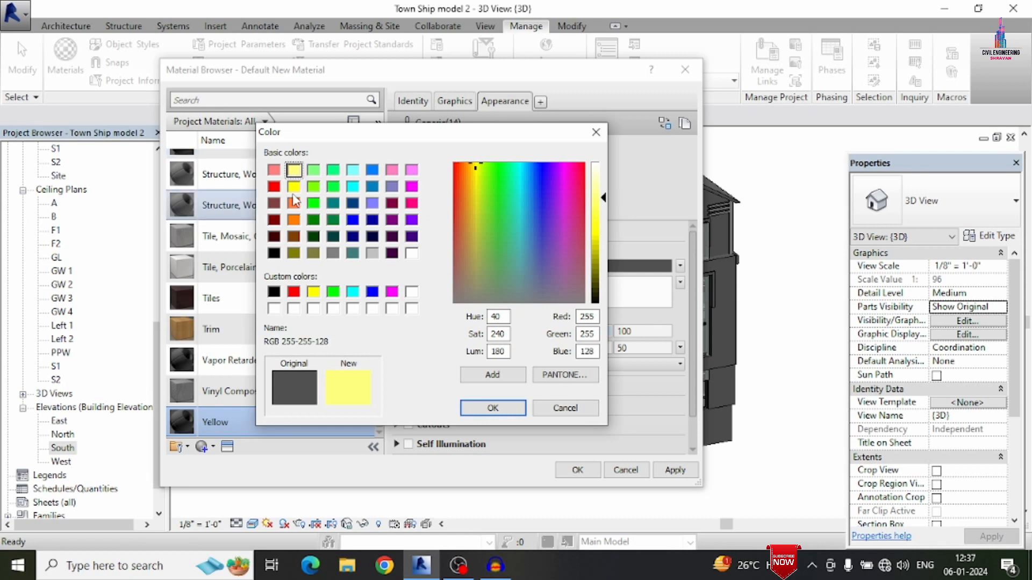
pyautogui.click(294, 187)
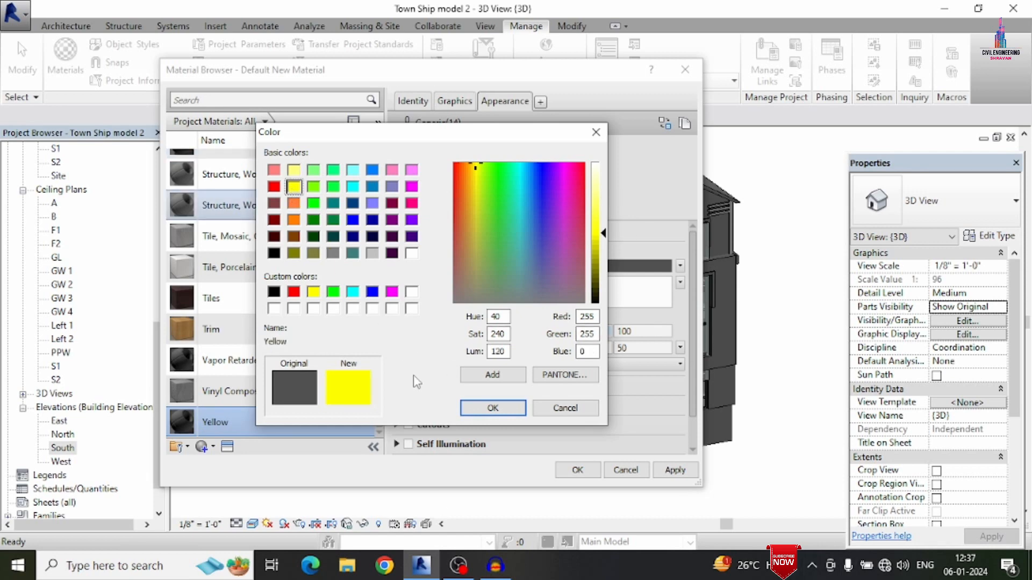
pyautogui.click(493, 408)
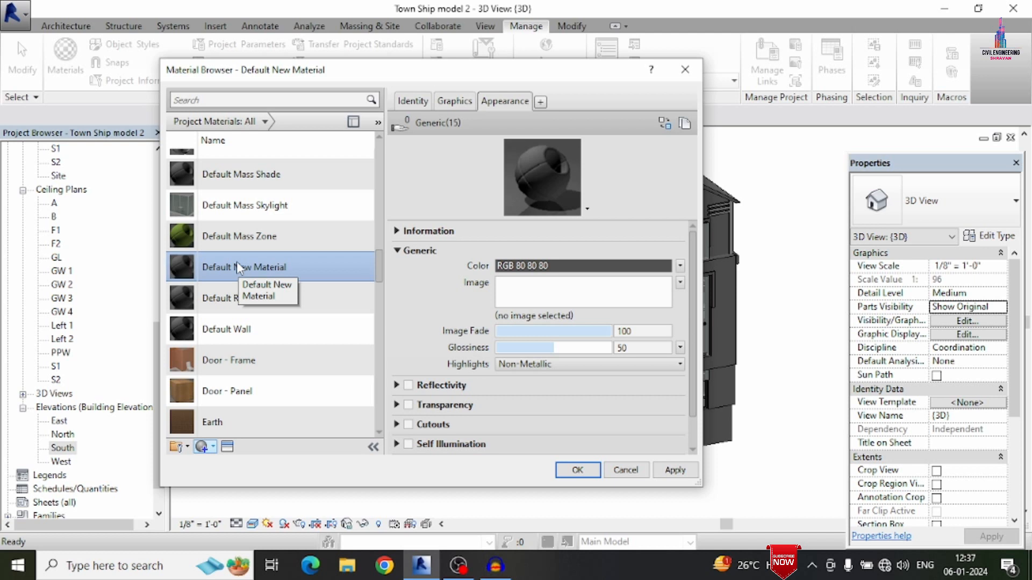
# Try to rename the selected Default New Material as Blue
pyautogui.rightClick(236, 264)
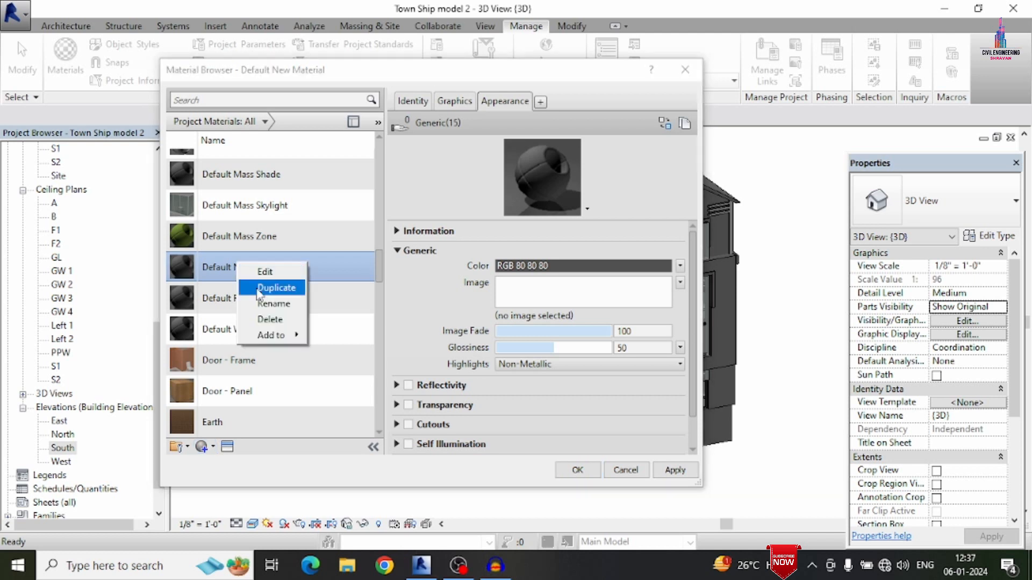
pyautogui.click(257, 298)
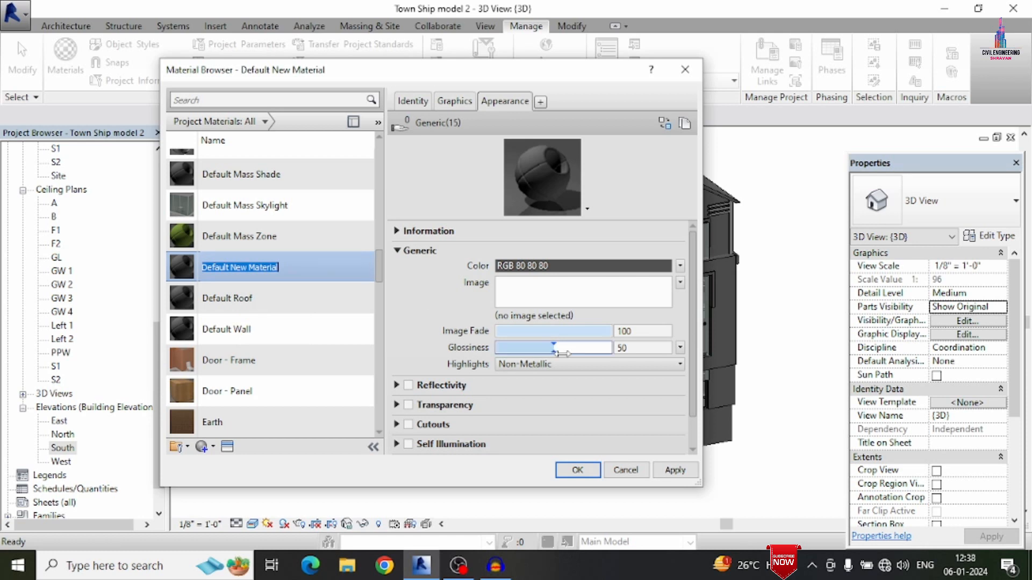
pyautogui.write('Blu')
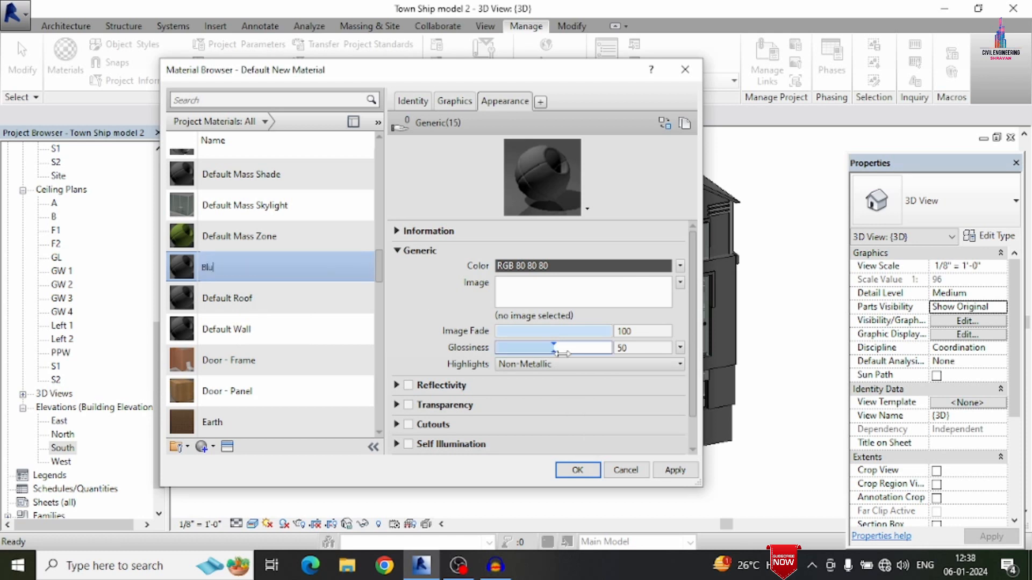
pyautogui.write('e')
pyautogui.press('Return')
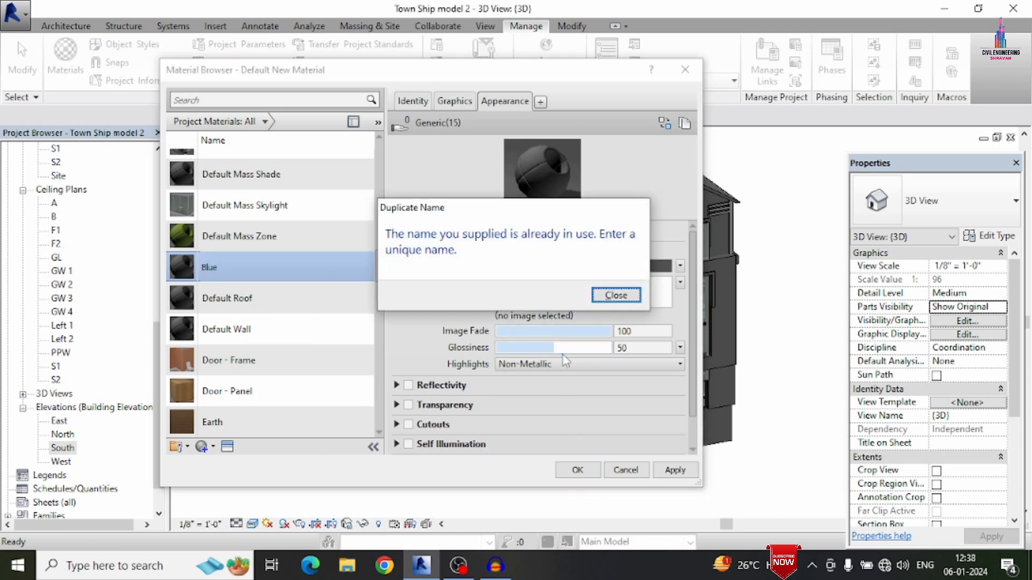
pyautogui.click(615, 293)
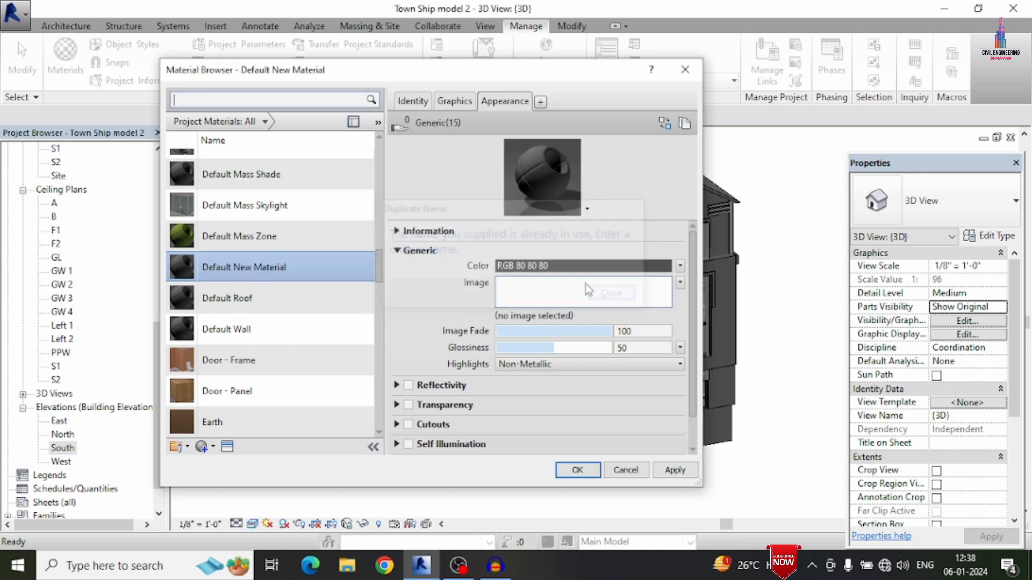
# Rename the selected Default New Material as Blue 2
pyautogui.rightClick(262, 271)
pyautogui.click(296, 319)
pyautogui.write('Blue 2')
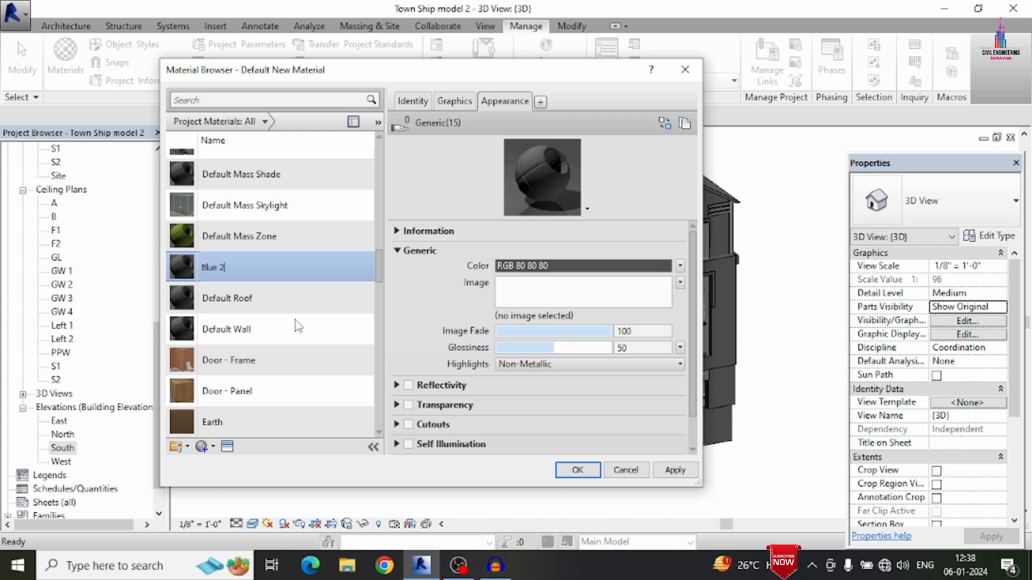
# Set the Blue 2 material's generic appearance colour to dark blue, RGB 0 0 64, and apply the change
pyautogui.click(495, 103)
pyautogui.click(518, 266)
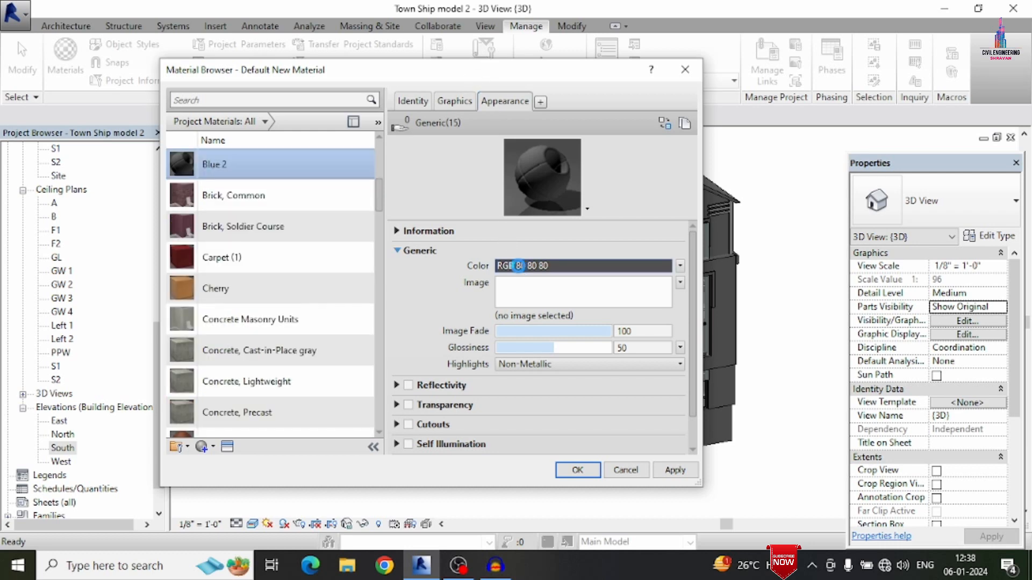
pyautogui.click(372, 221)
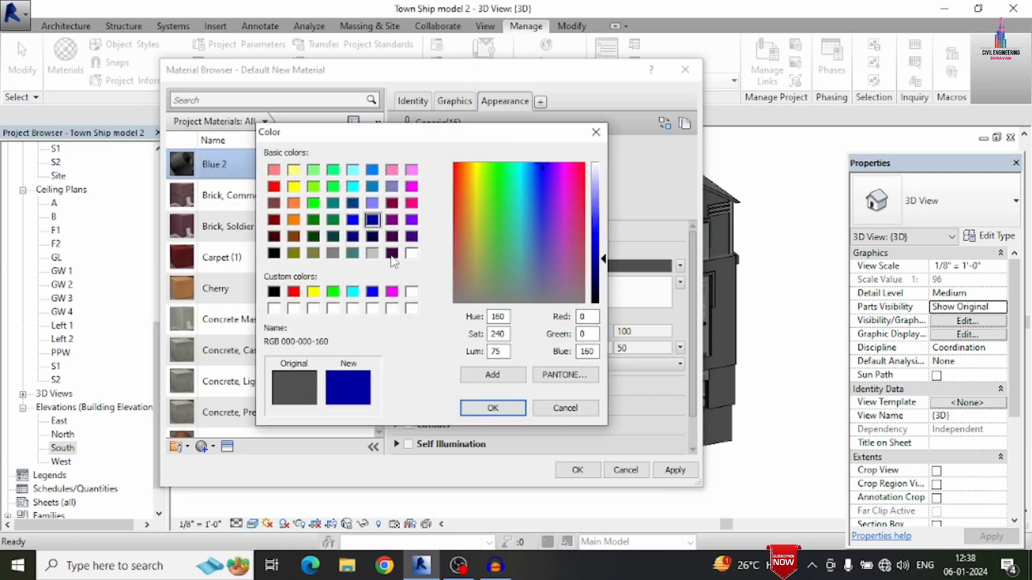
pyautogui.click(355, 220)
pyautogui.click(372, 217)
pyautogui.click(372, 170)
pyautogui.click(373, 220)
pyautogui.click(372, 236)
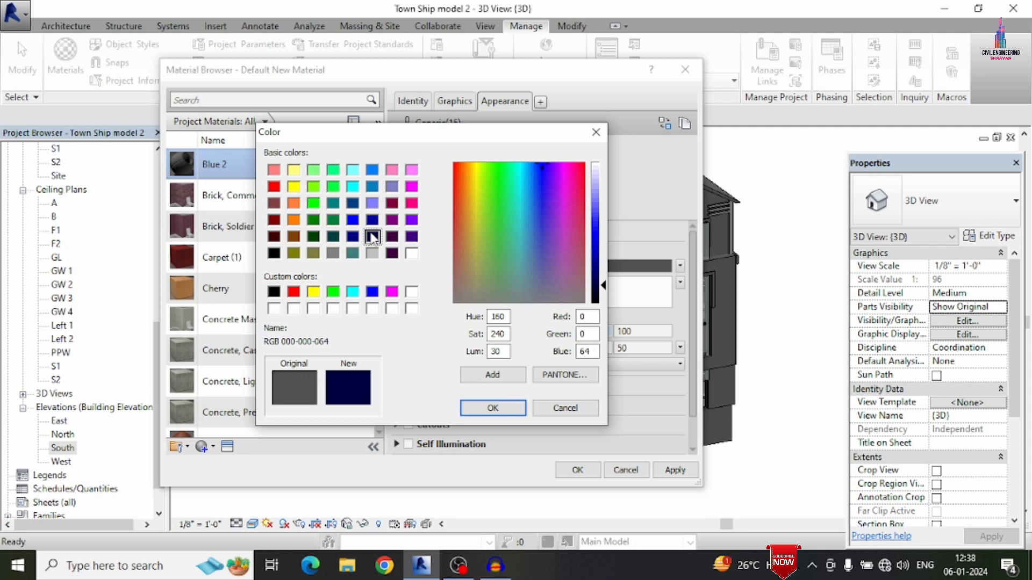
pyautogui.click(493, 408)
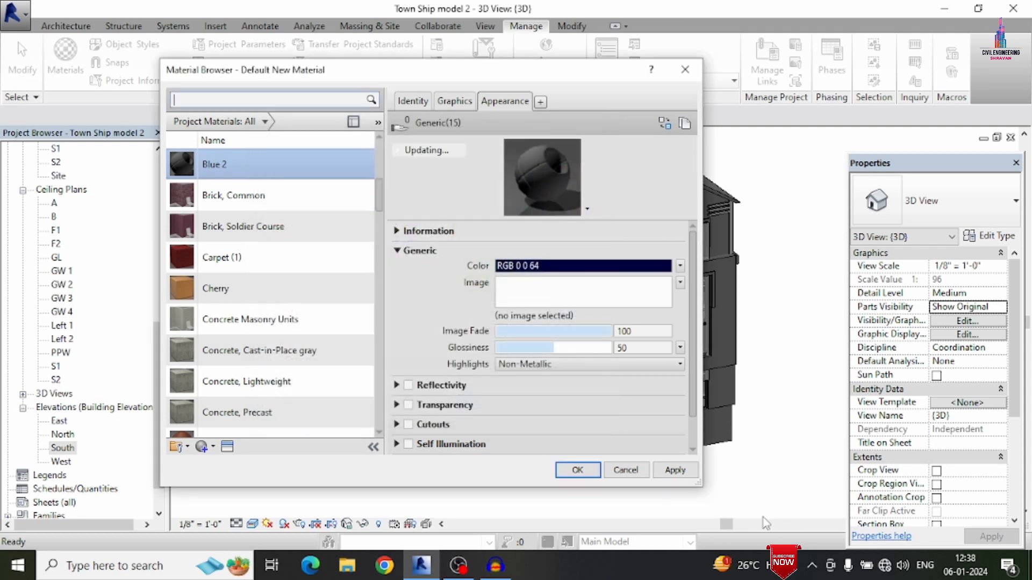
pyautogui.click(675, 471)
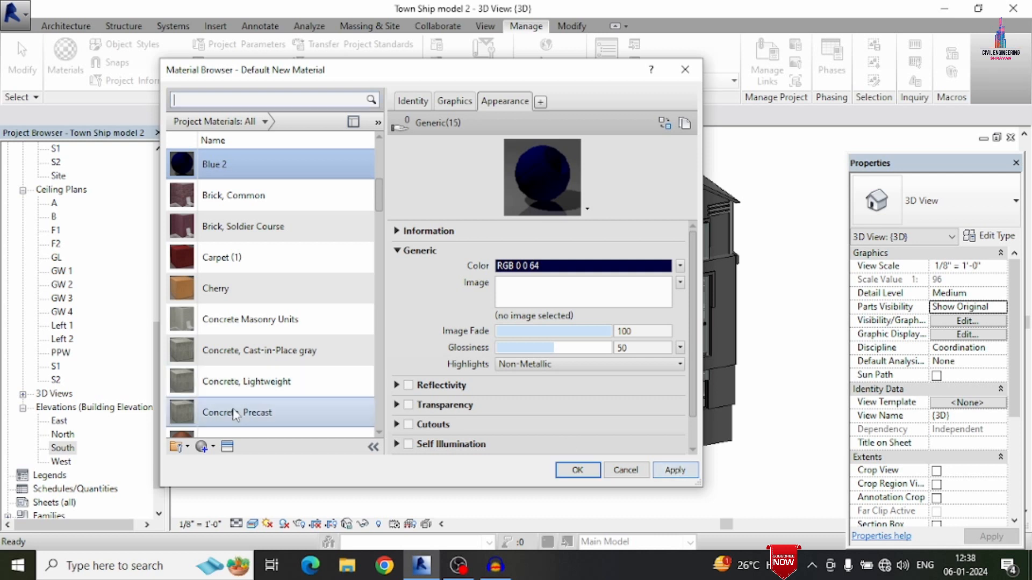
# Create another new material and name it White 2
pyautogui.scroll(-1, 253, 413)
pyautogui.click(210, 448)
pyautogui.click(236, 461)
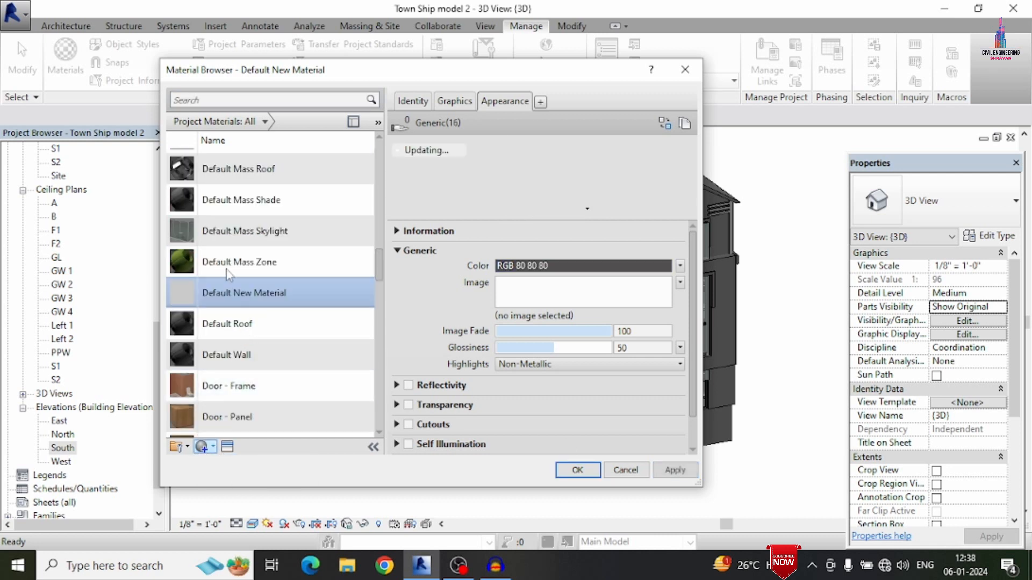
pyautogui.rightClick(226, 295)
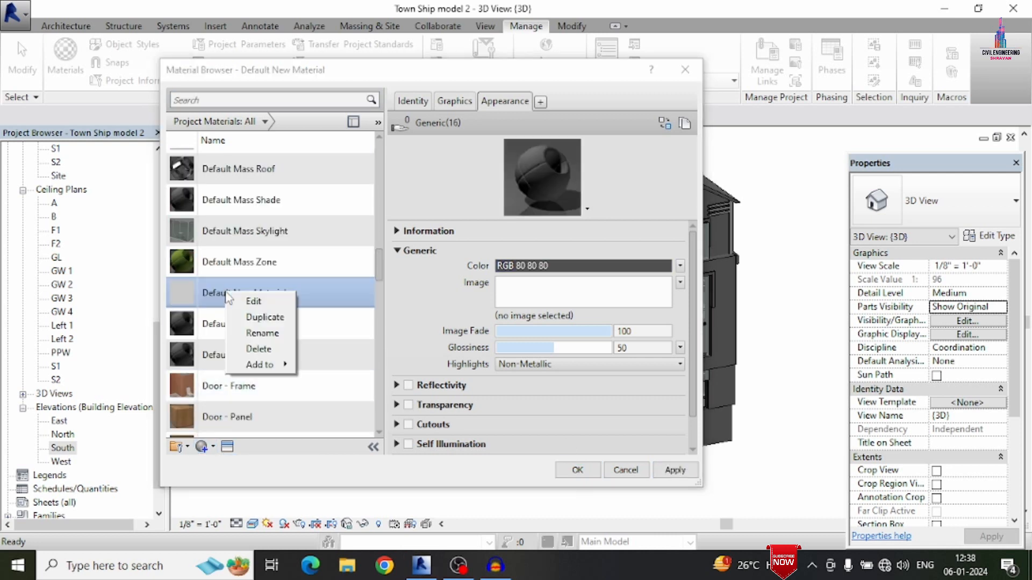
pyautogui.click(277, 334)
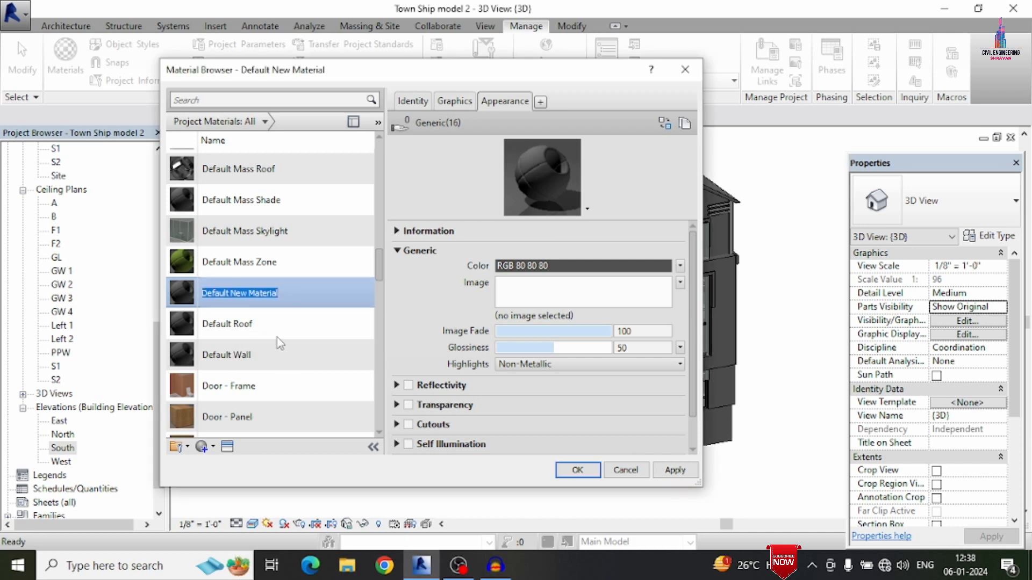
pyautogui.write('White 2')
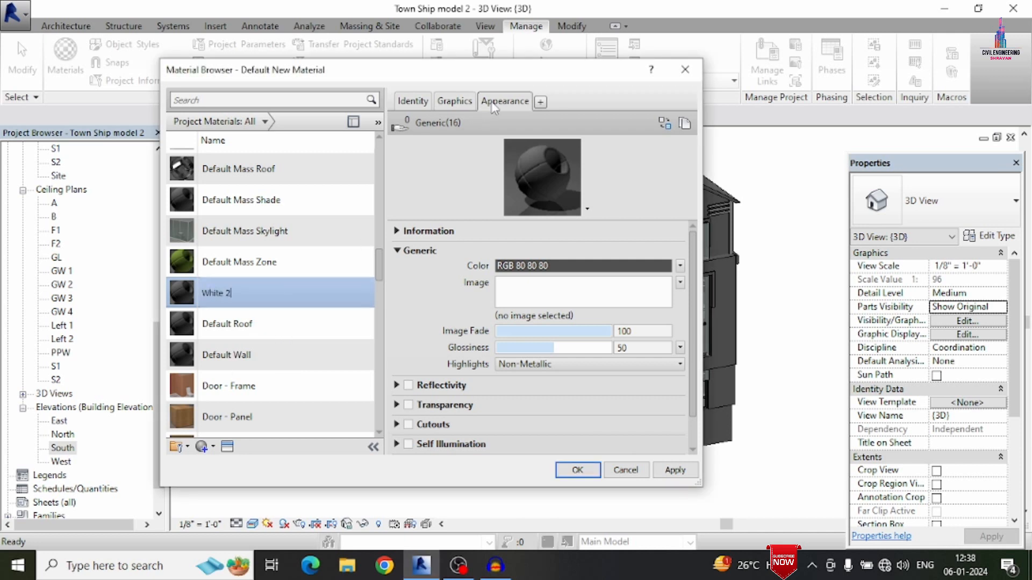
pyautogui.press('Return')
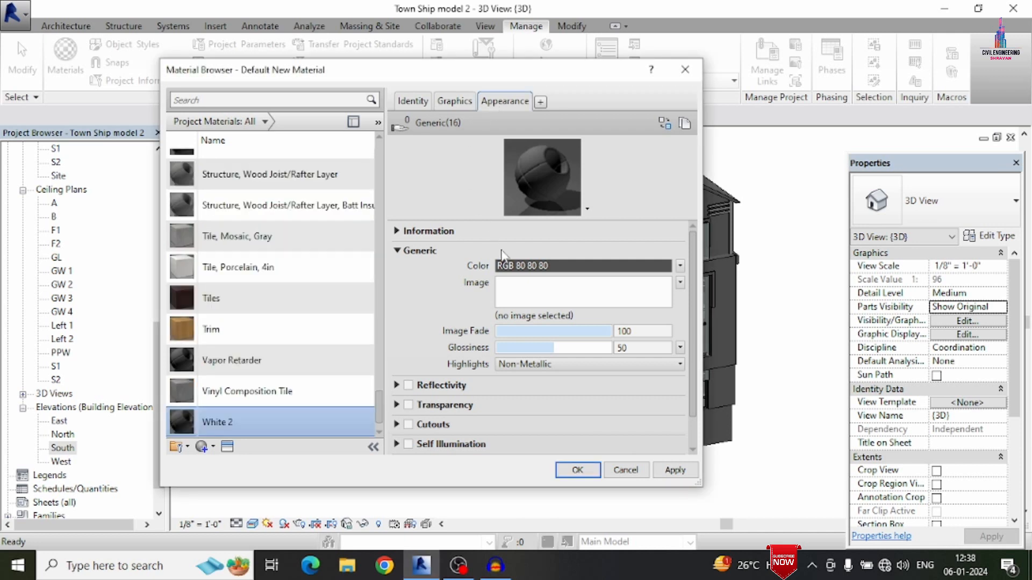
# Set the White 2 material's generic appearance colour to white, RGB 255 255 255, and apply the change
pyautogui.click(508, 265)
pyautogui.click(411, 253)
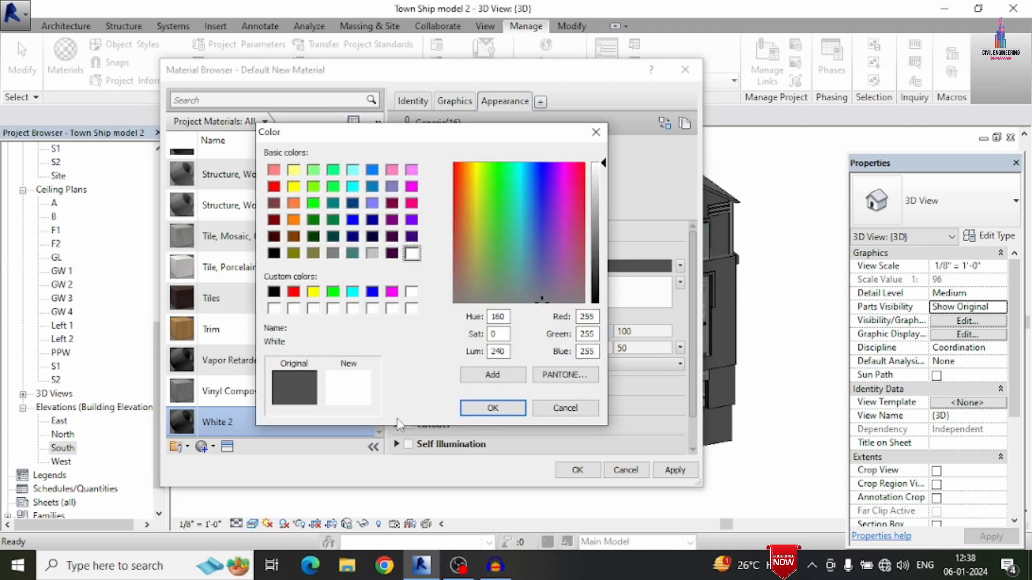
pyautogui.click(486, 410)
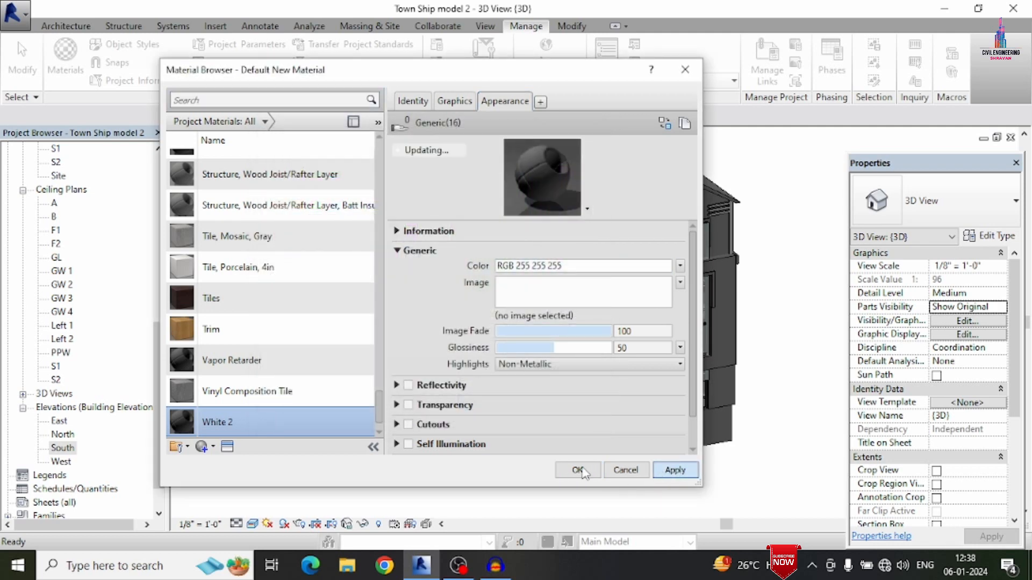
# Create a new material and name it Ornage
pyautogui.click(213, 447)
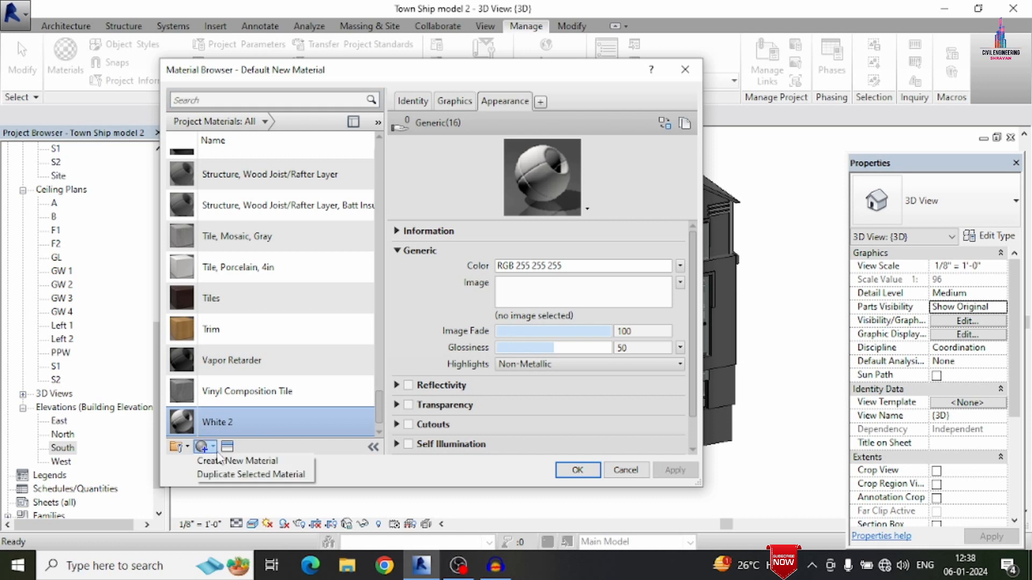
pyautogui.click(236, 461)
pyautogui.scroll(-1, 247, 397)
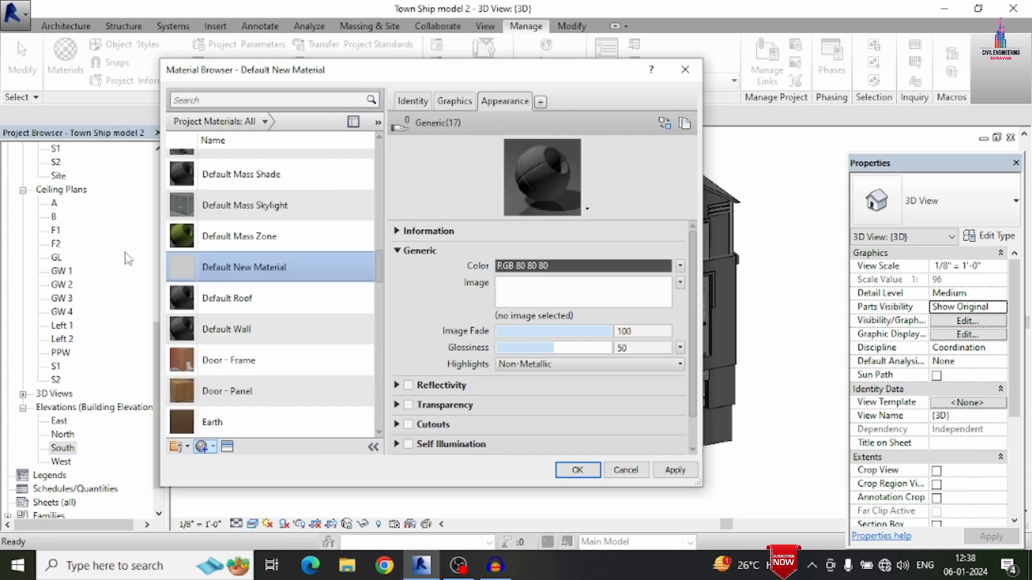
pyautogui.rightClick(213, 267)
pyautogui.click(251, 309)
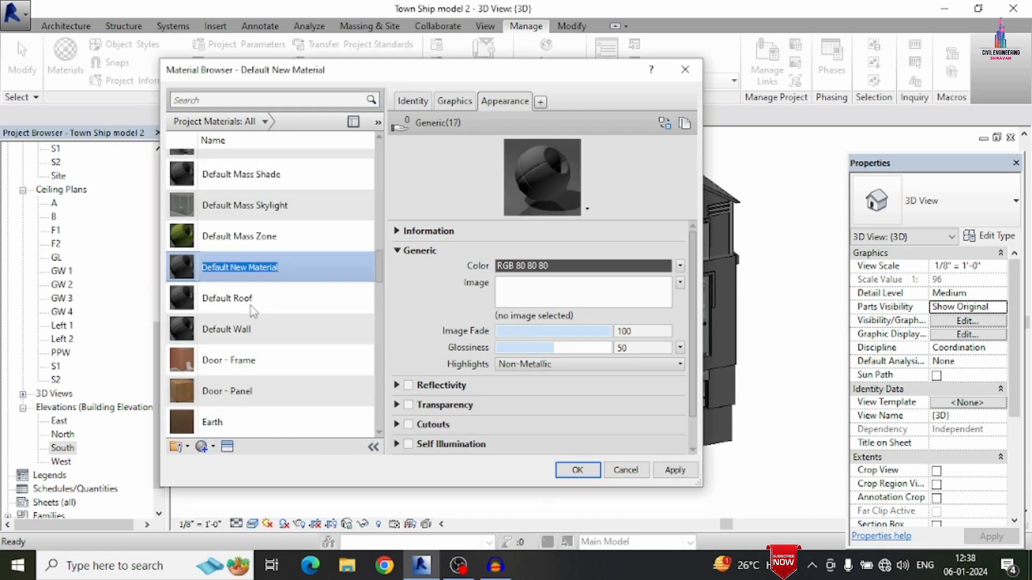
pyautogui.write('Ornage')
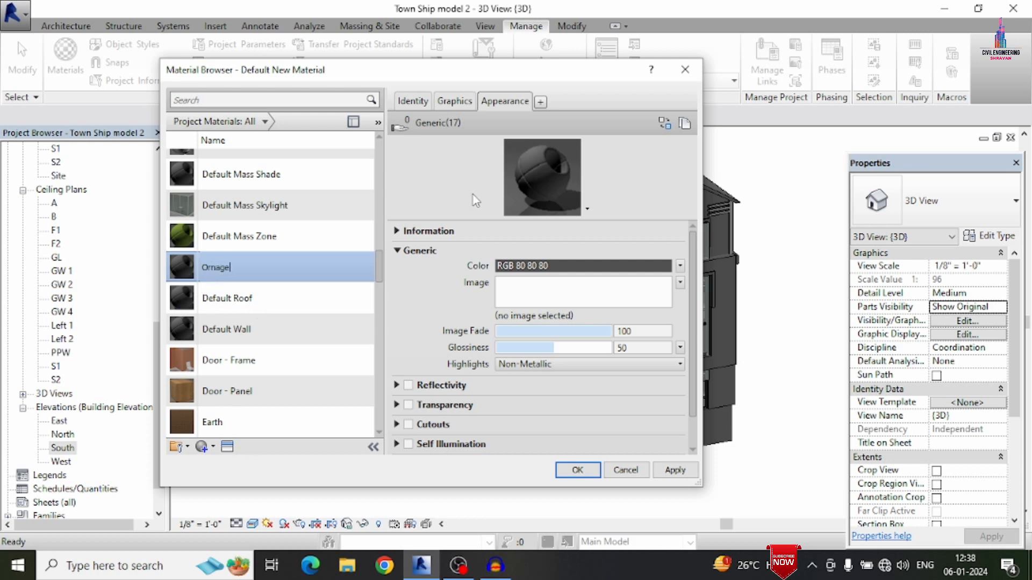
pyautogui.press('Return')
# Set the Ornage material's generic appearance colour to orange, RGB 255 128 0, and apply the change
pyautogui.click(540, 266)
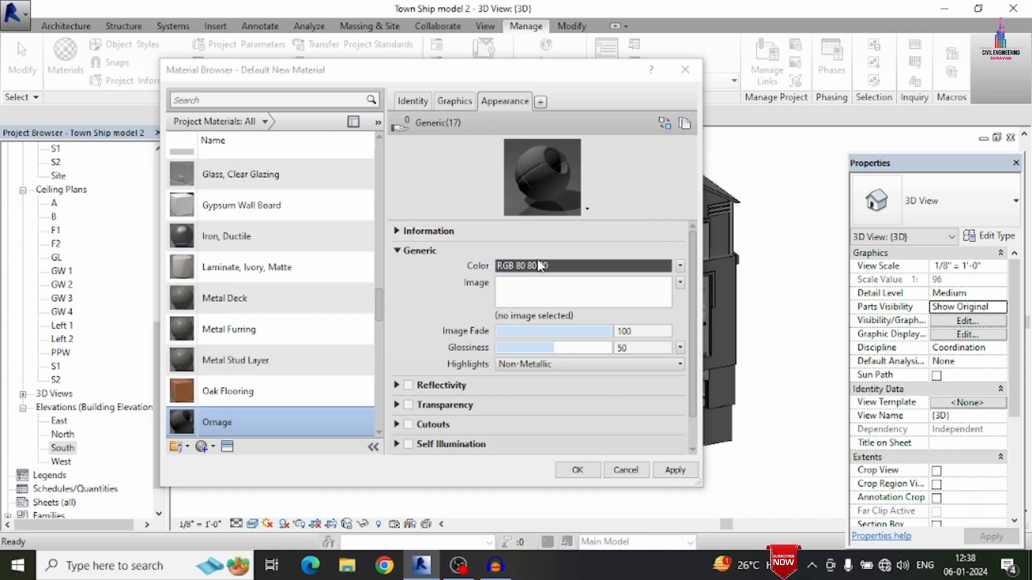
pyautogui.click(294, 220)
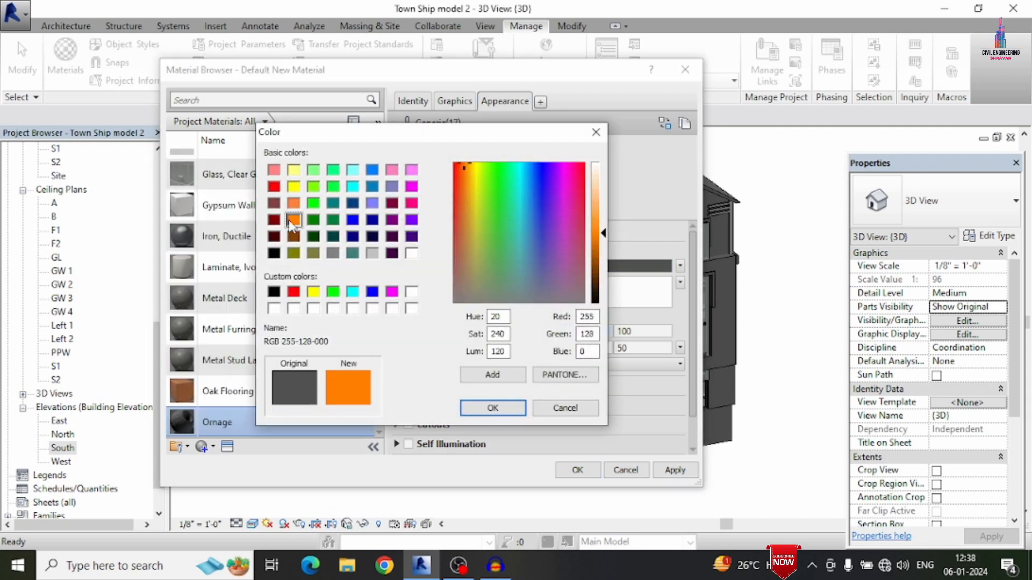
pyautogui.click(493, 408)
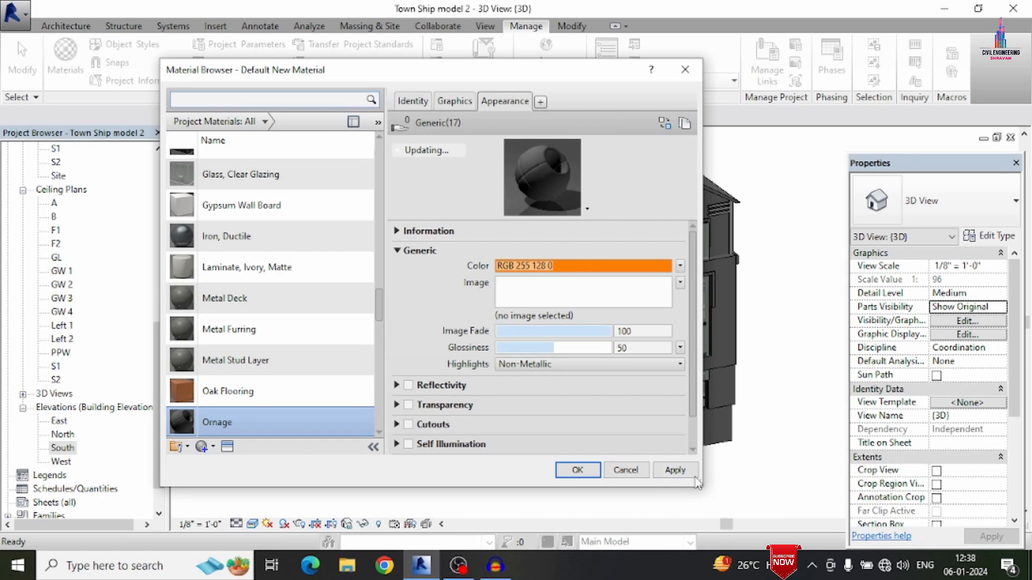
pyautogui.click(676, 473)
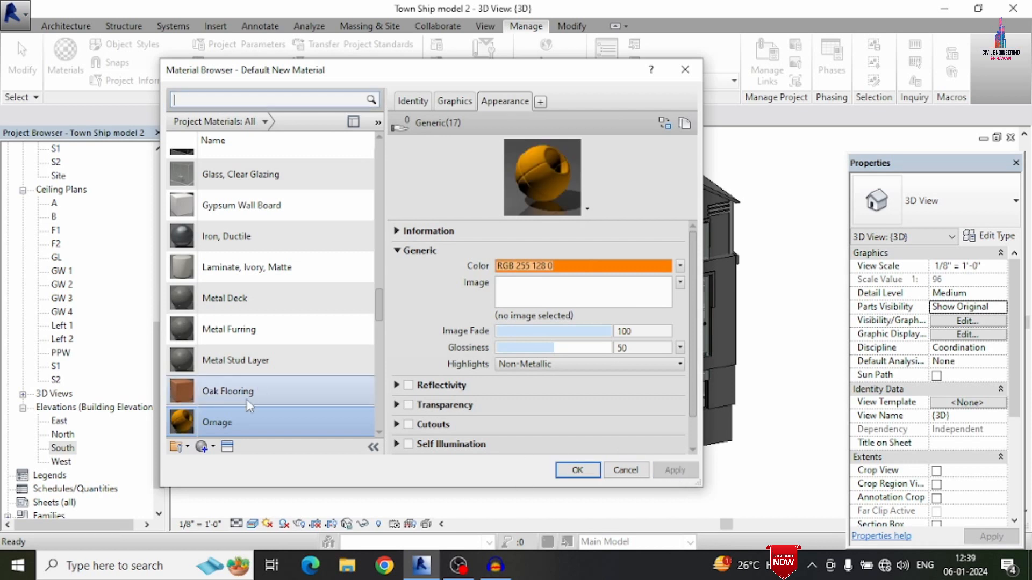
# Create a new material and name it Red
pyautogui.click(203, 447)
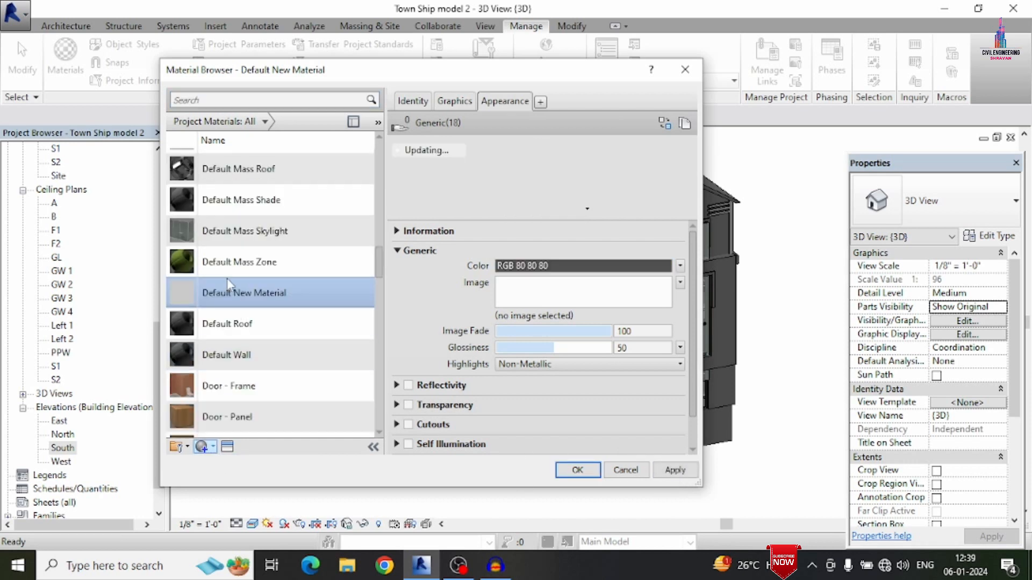
pyautogui.rightClick(226, 291)
pyautogui.doubleClick(249, 324)
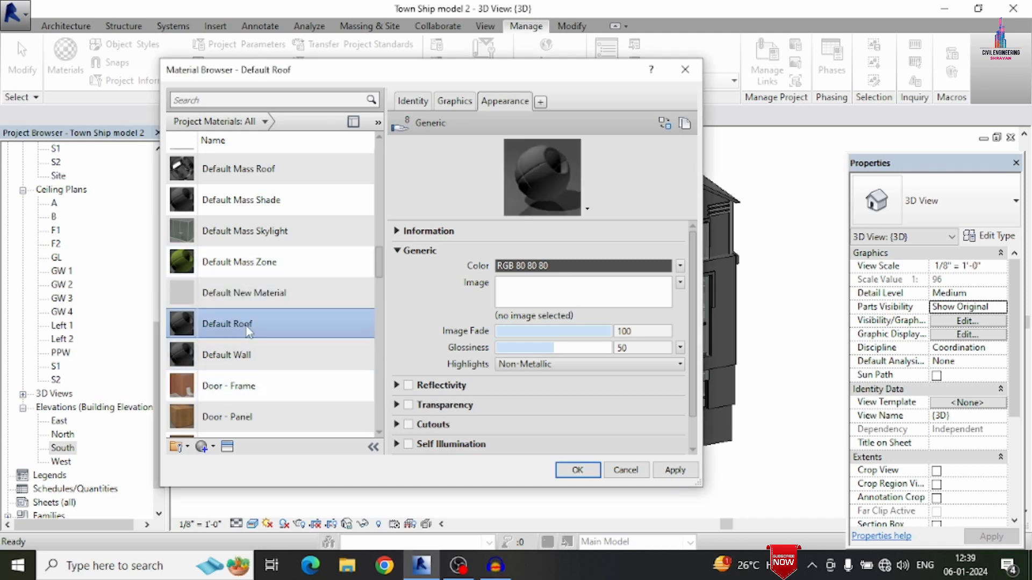
pyautogui.rightClick(255, 289)
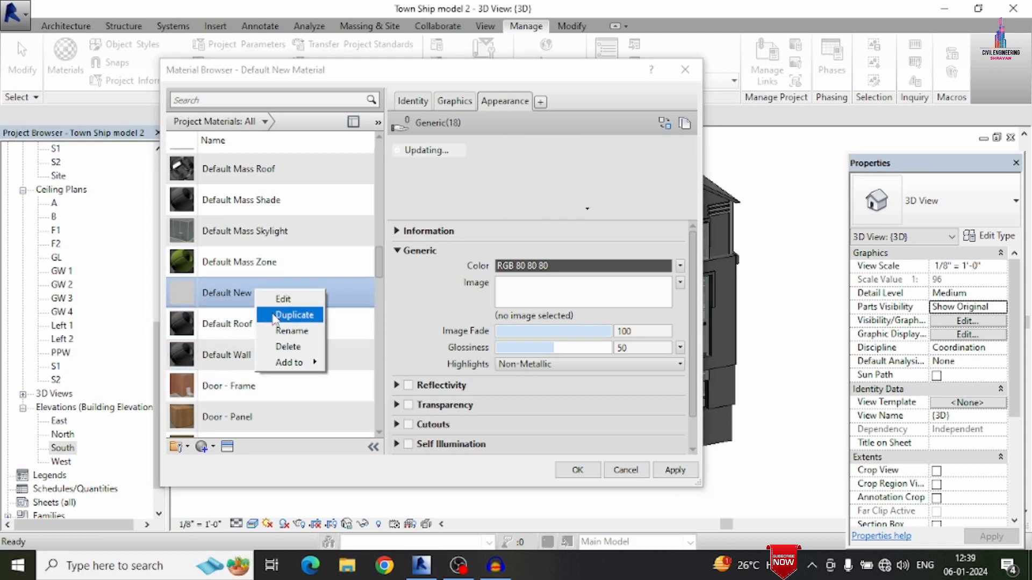
pyautogui.click(283, 335)
pyautogui.write('Red')
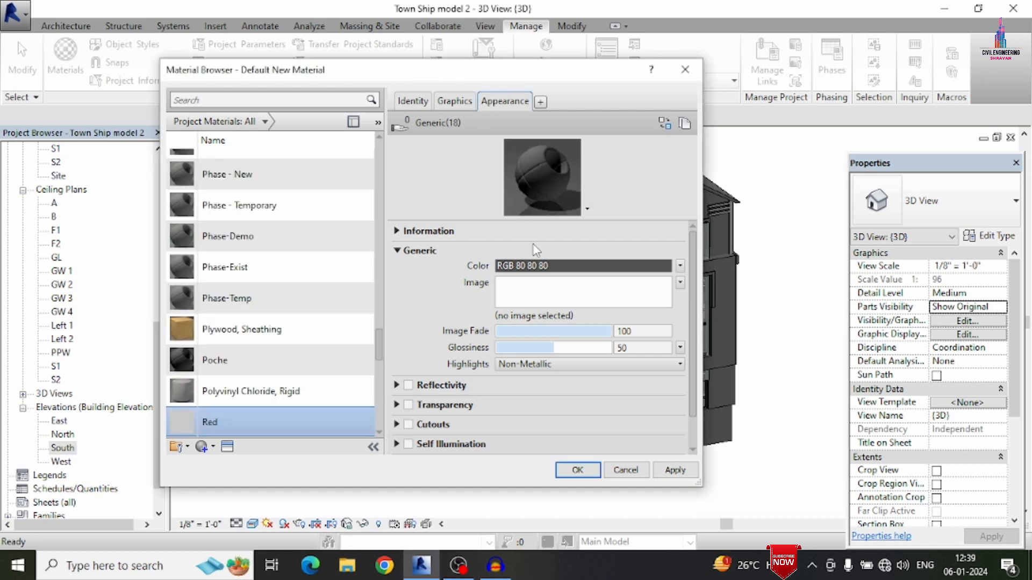
# Set the Red material's generic appearance colour to RGB 255 0 0 and apply the change
pyautogui.click(537, 266)
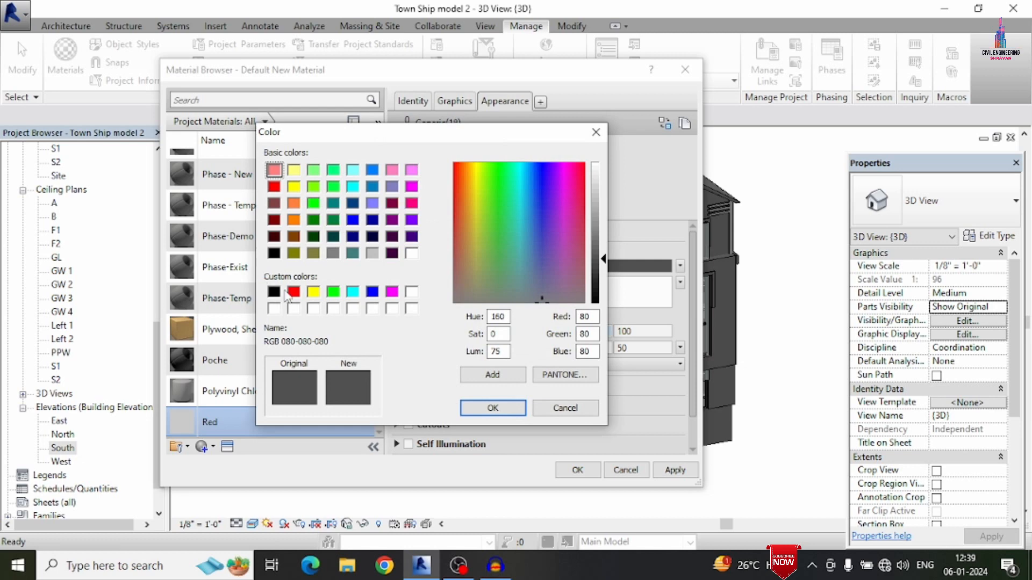
pyautogui.click(294, 293)
pyautogui.click(480, 407)
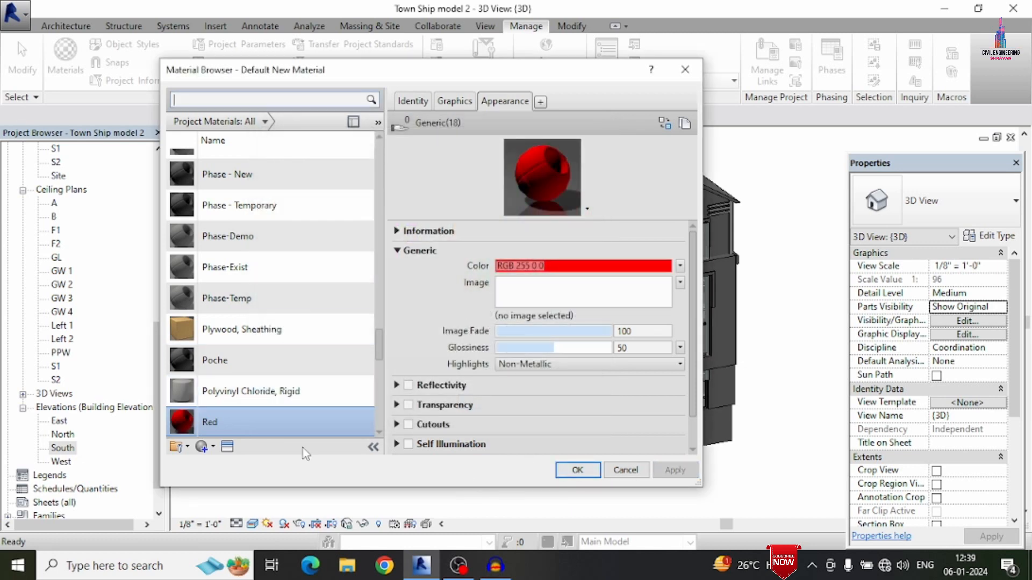
# Create a new material and name it Foam
pyautogui.click(188, 447)
pyautogui.click(228, 465)
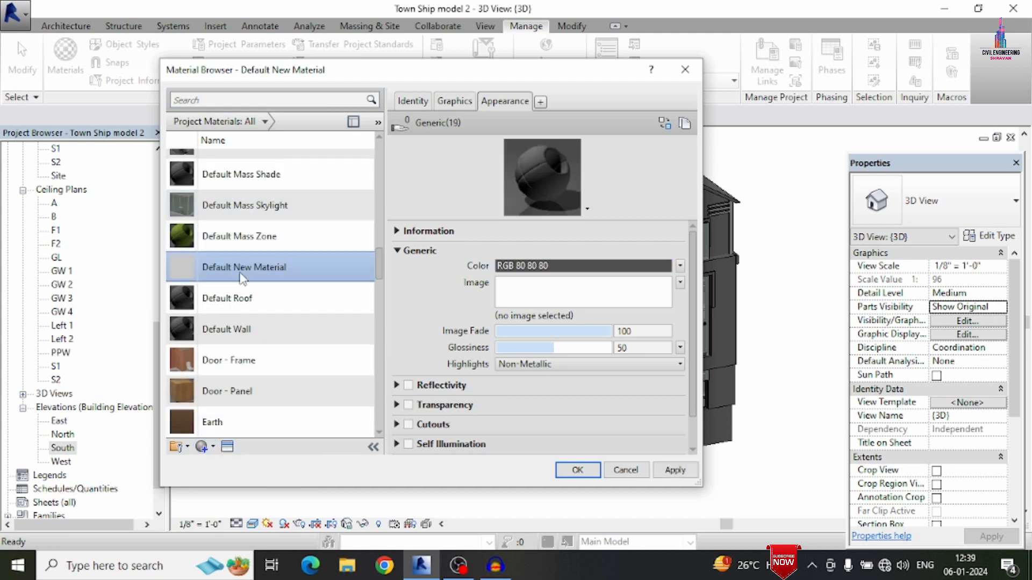
pyautogui.rightClick(248, 267)
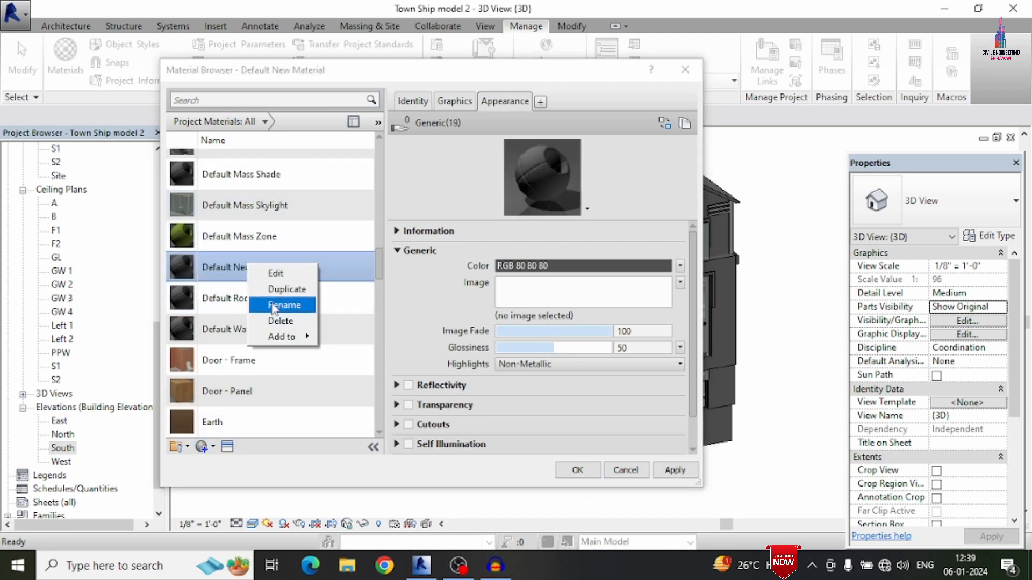
pyautogui.click(271, 303)
pyautogui.write('Foam')
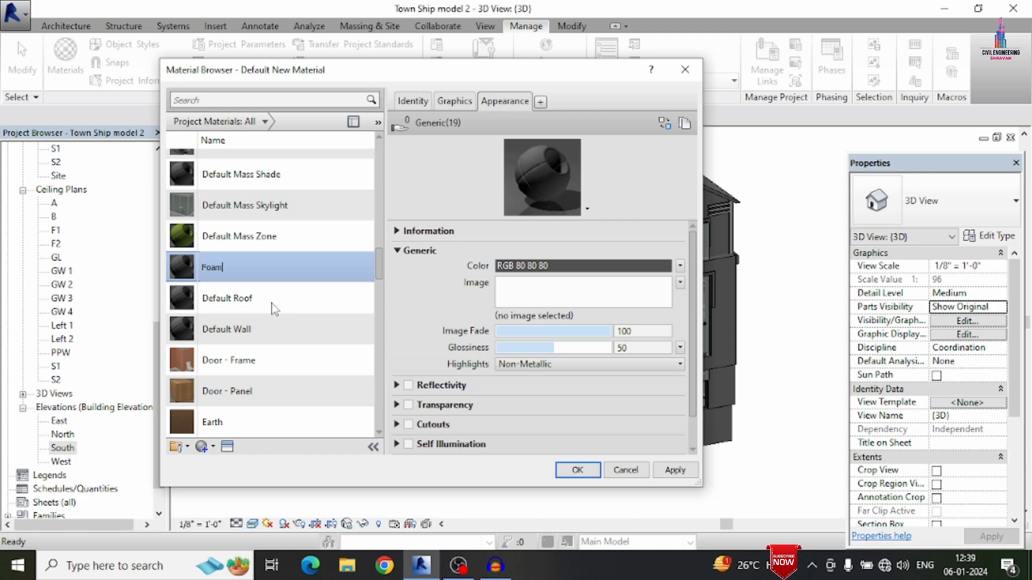
pyautogui.press('Return')
# Replace the Foam material's appearance with the Squares - Gray-Brown granite asset from the Stone library and apply the change
pyautogui.click(227, 446)
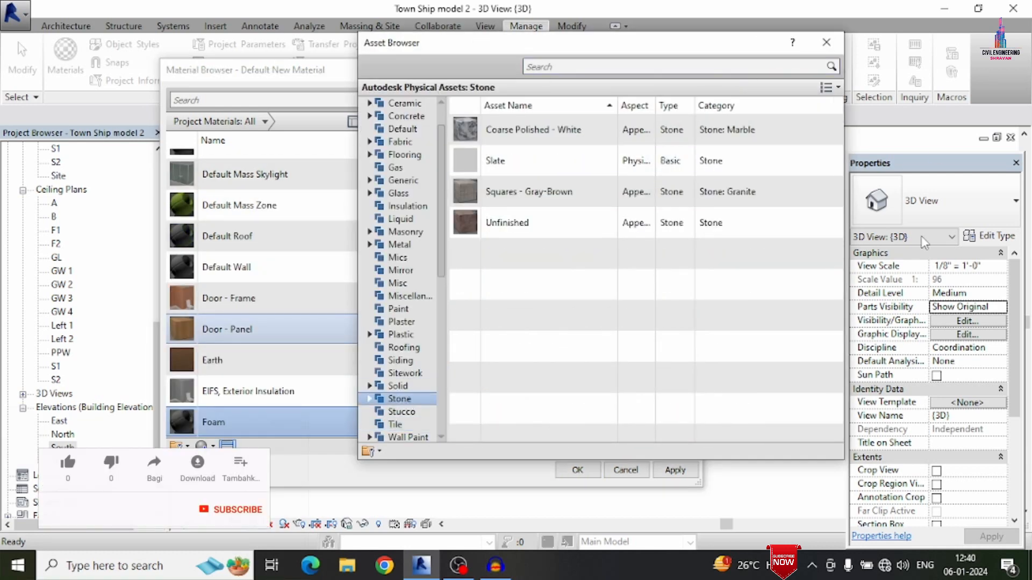
pyautogui.moveTo(834, 229)
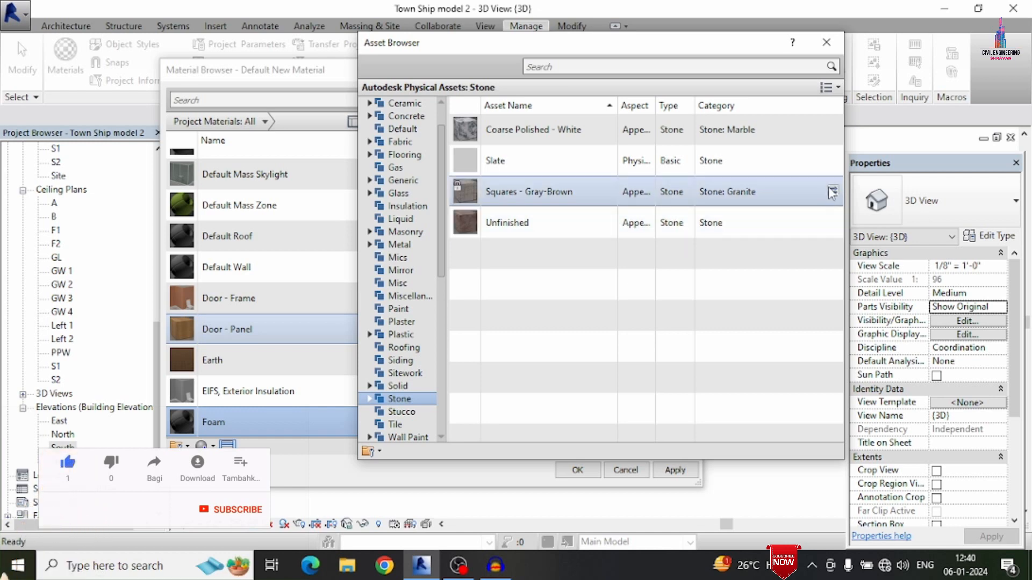
pyautogui.click(832, 193)
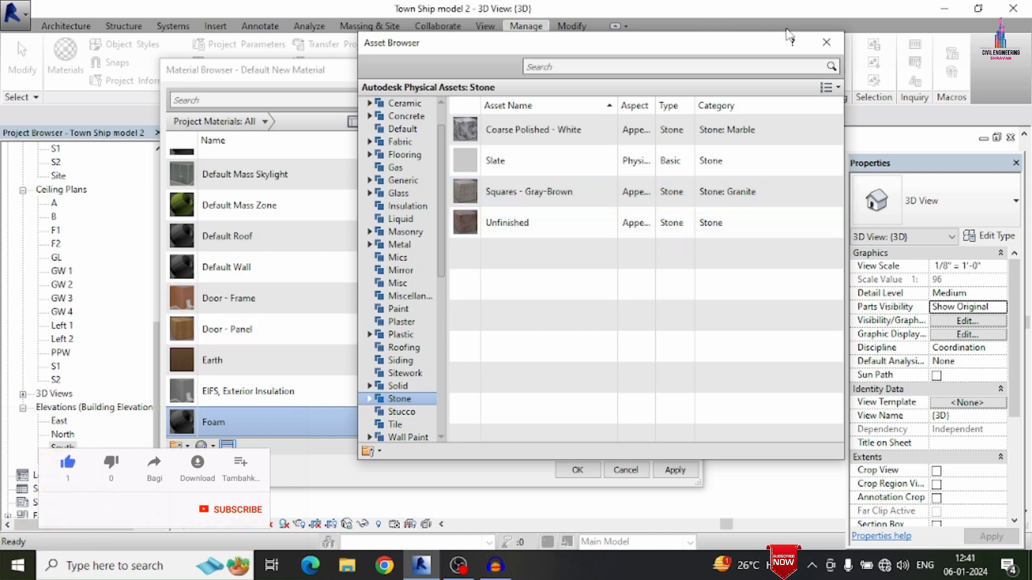
pyautogui.moveTo(789, 35); pyautogui.dragTo(708, 131)
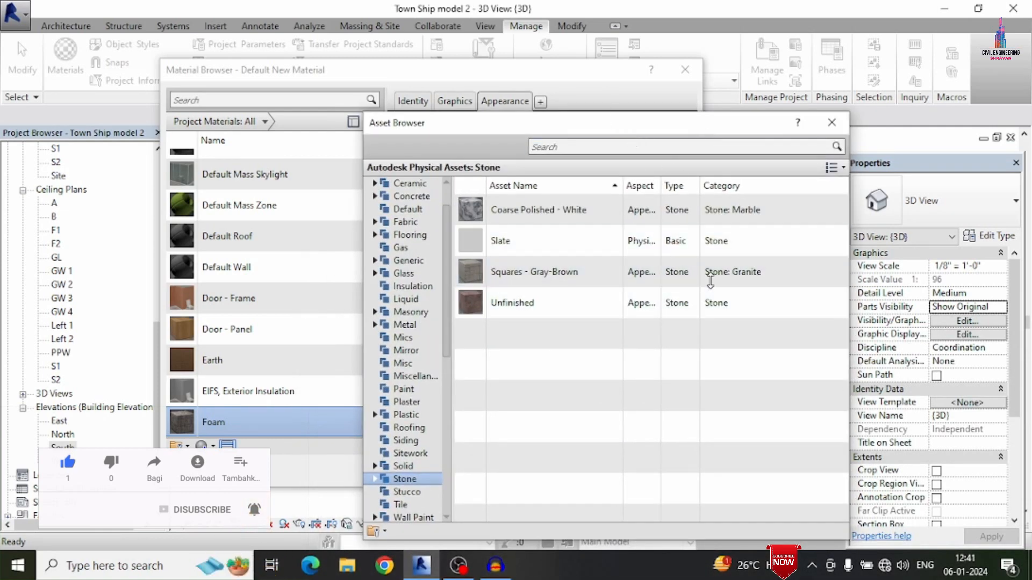
pyautogui.moveTo(647, 130); pyautogui.dragTo(605, 144)
pyautogui.click(800, 296)
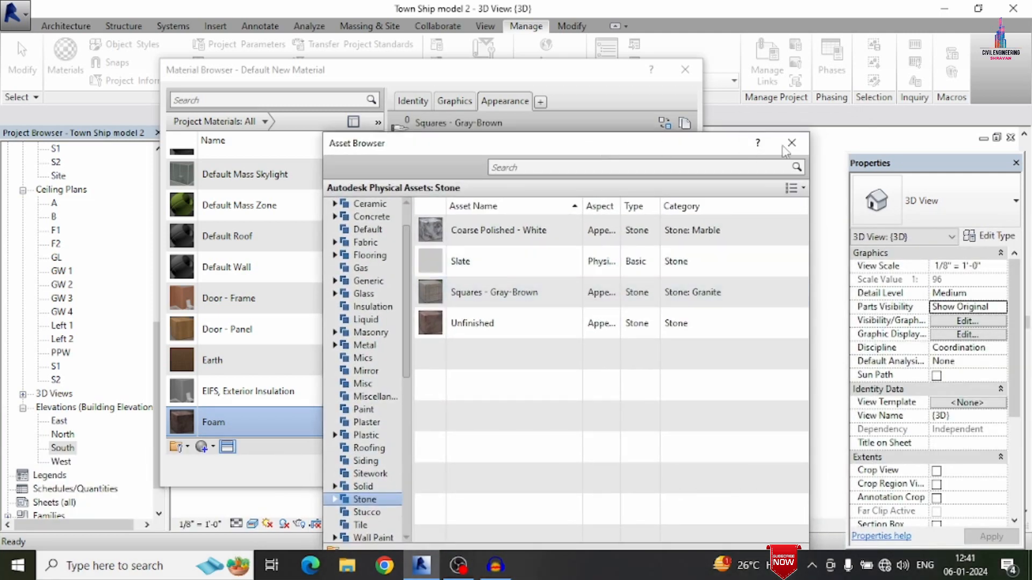
pyautogui.click(792, 142)
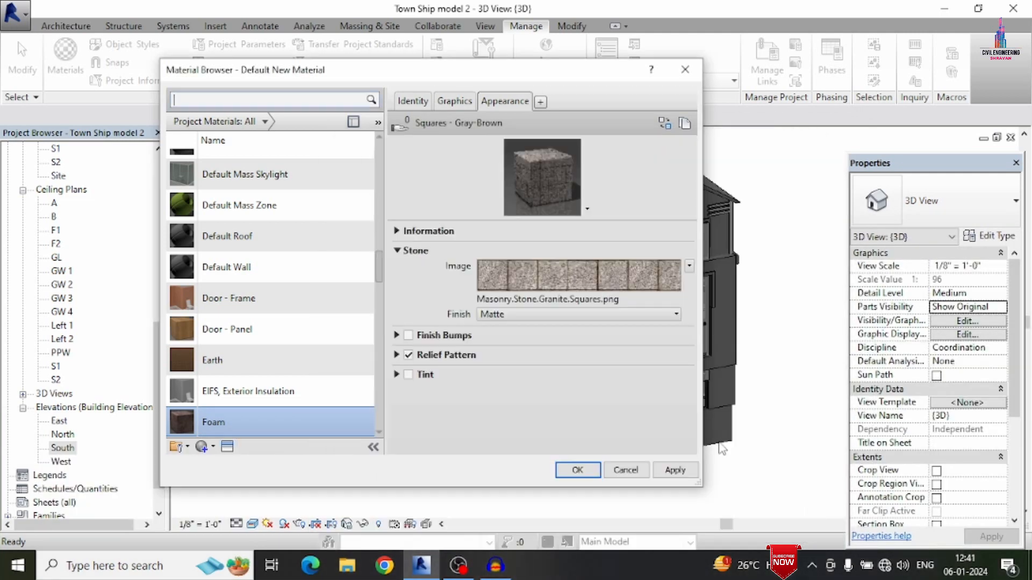
pyautogui.click(679, 469)
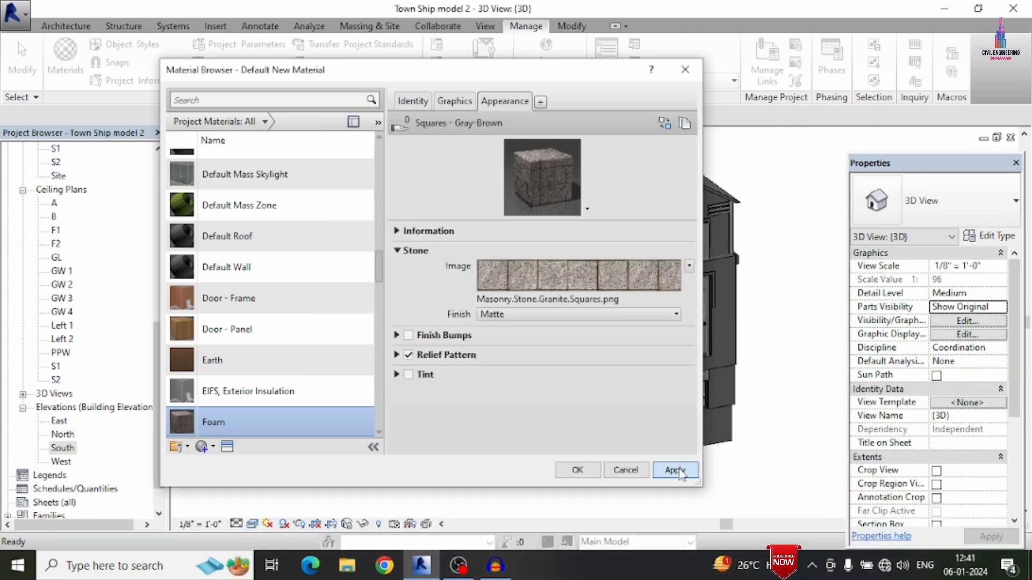
# Create a new material and name it Green
pyautogui.click(213, 447)
pyautogui.click(226, 460)
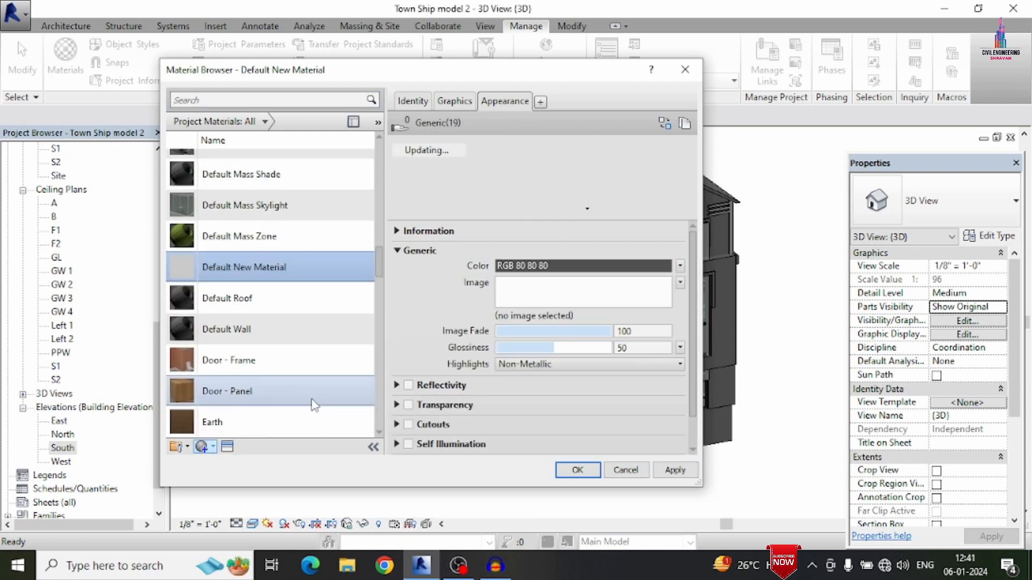
pyautogui.rightClick(215, 266)
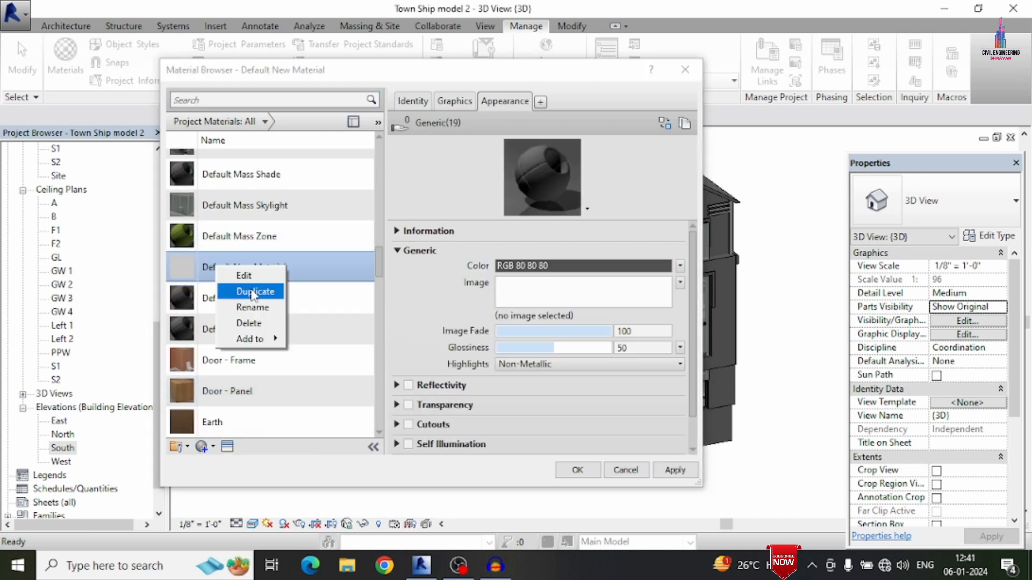
pyautogui.click(253, 307)
pyautogui.write('Gr')
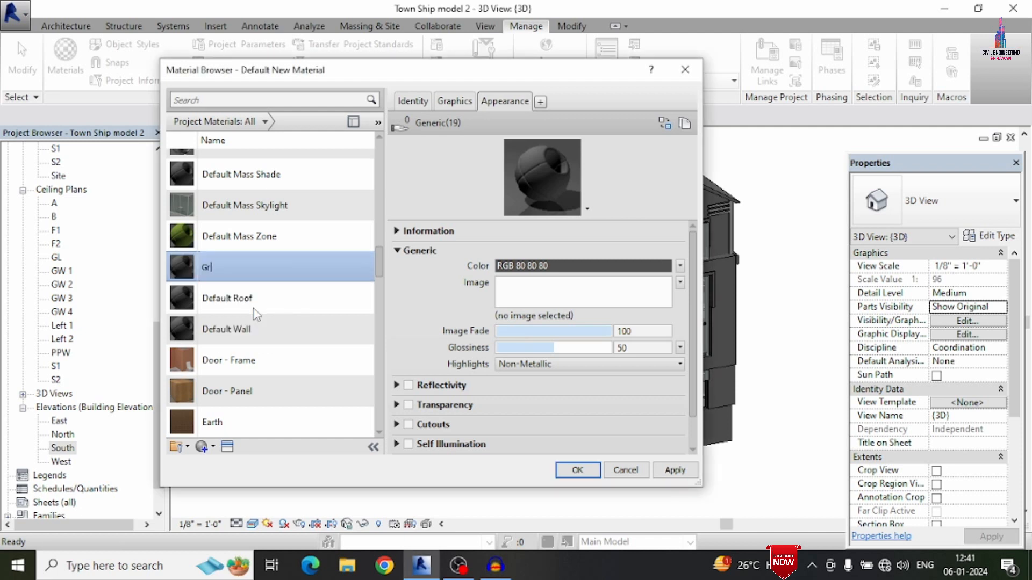
pyautogui.write('een')
pyautogui.press('Return')
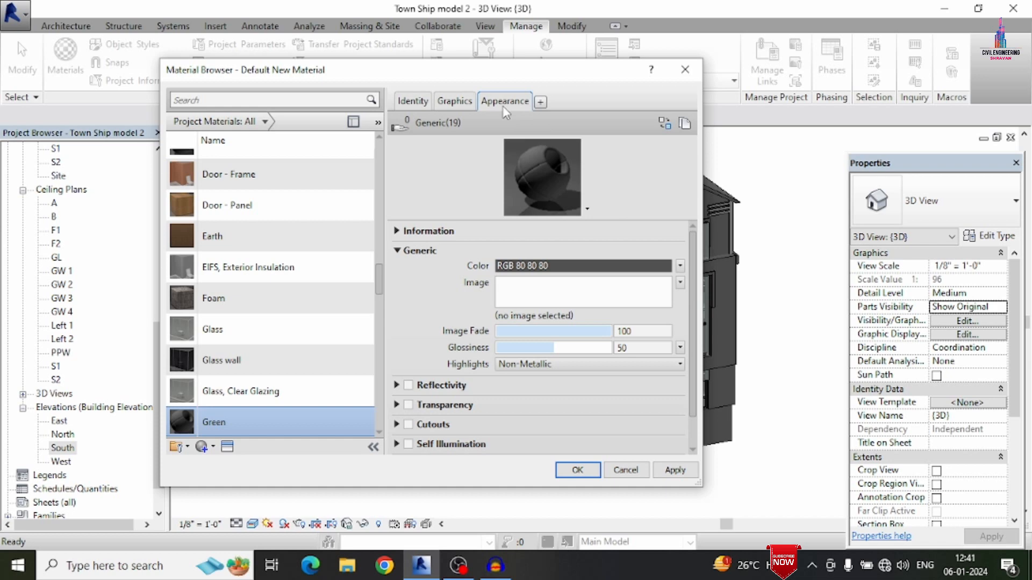
# Set the Green material's generic appearance colour to dark green, RGB 0 64 64, apply it and close the material browser
pyautogui.click(527, 266)
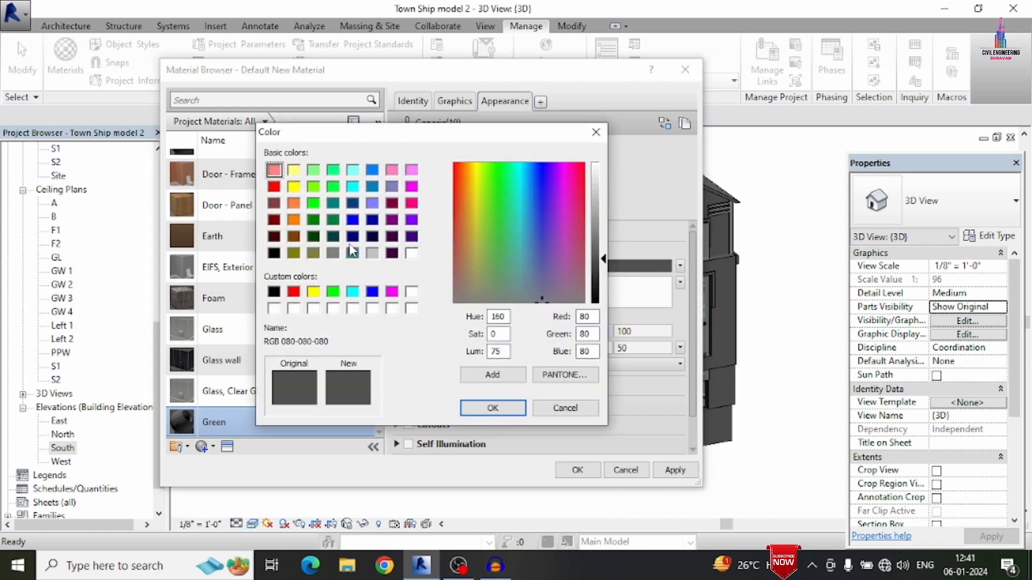
pyautogui.click(334, 237)
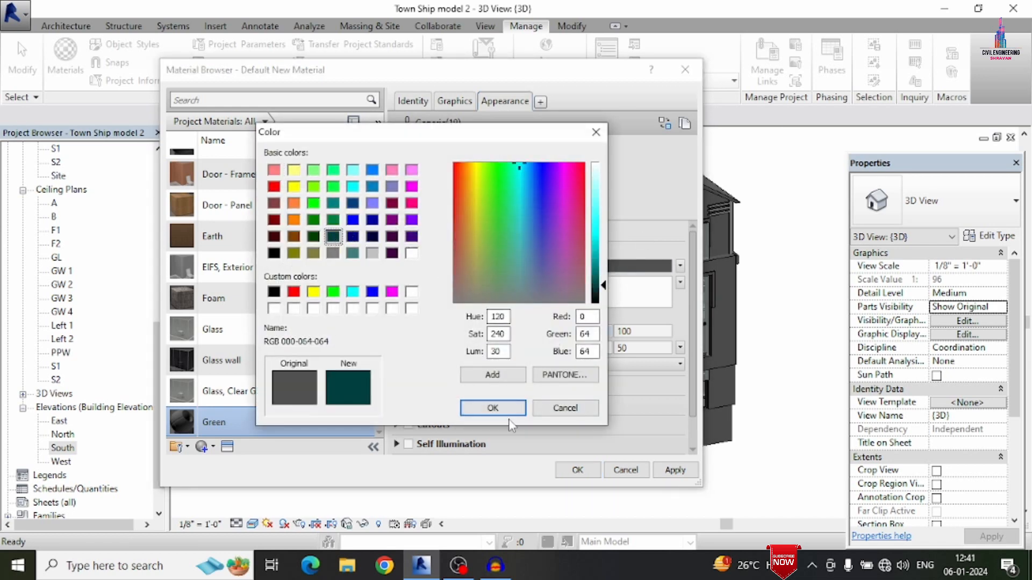
pyautogui.click(493, 409)
pyautogui.click(672, 471)
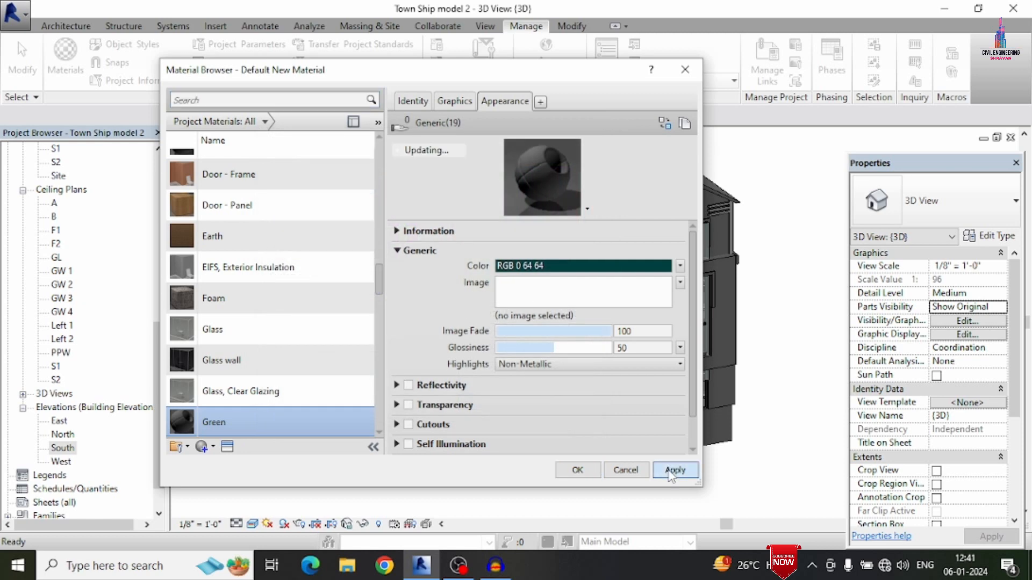
pyautogui.click(590, 472)
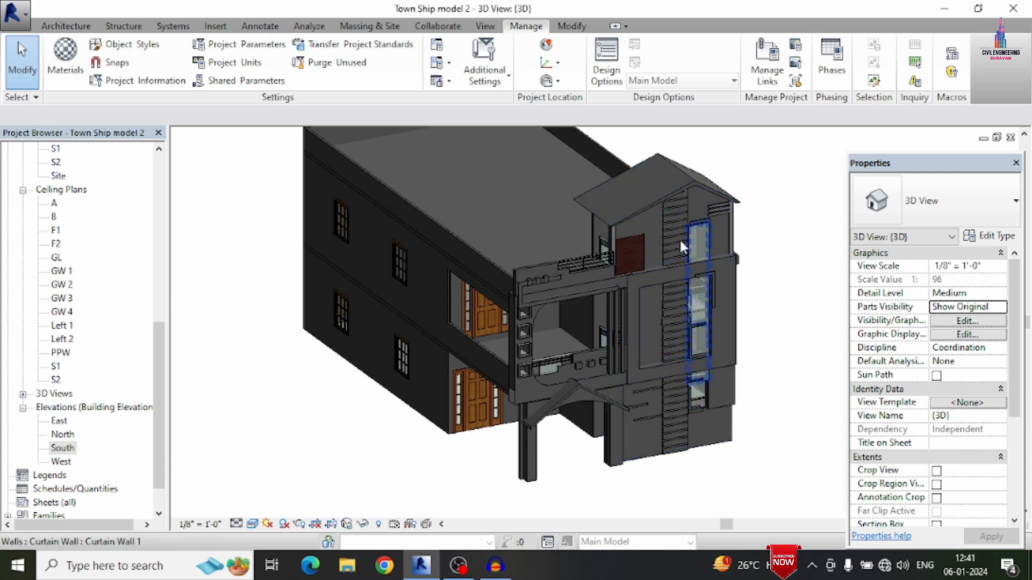
# Set White 2 as the active material of the Paint tool, without painting any face yet
pyautogui.click(584, 30)
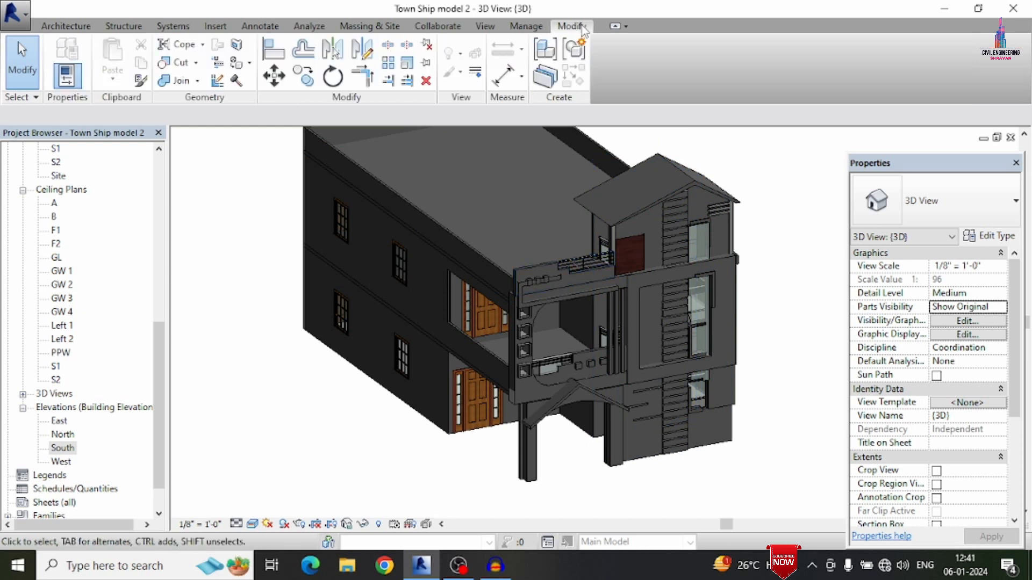
pyautogui.click(251, 63)
pyautogui.click(252, 97)
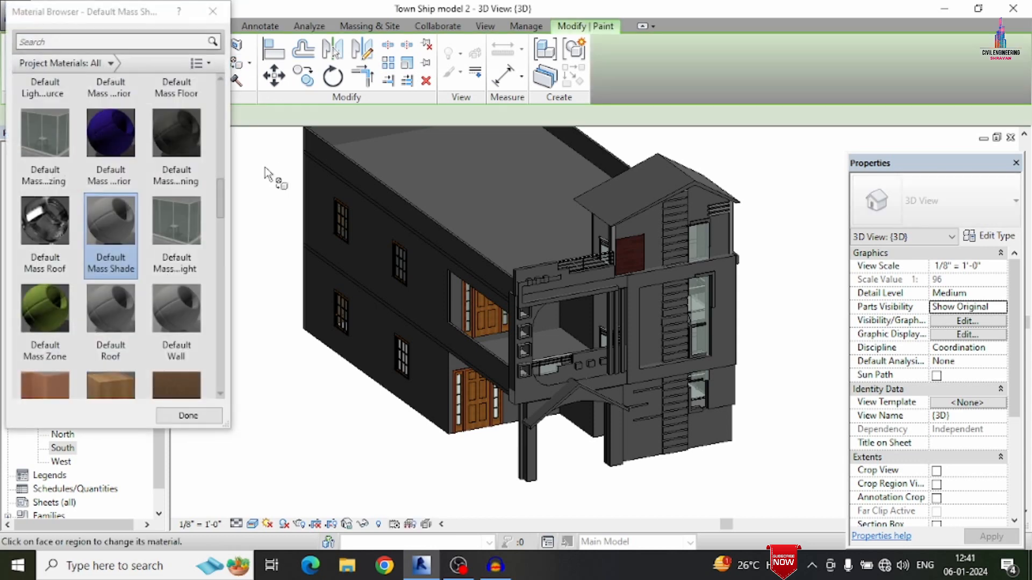
pyautogui.scroll(-3, 217, 182)
pyautogui.scroll(4, 217, 193)
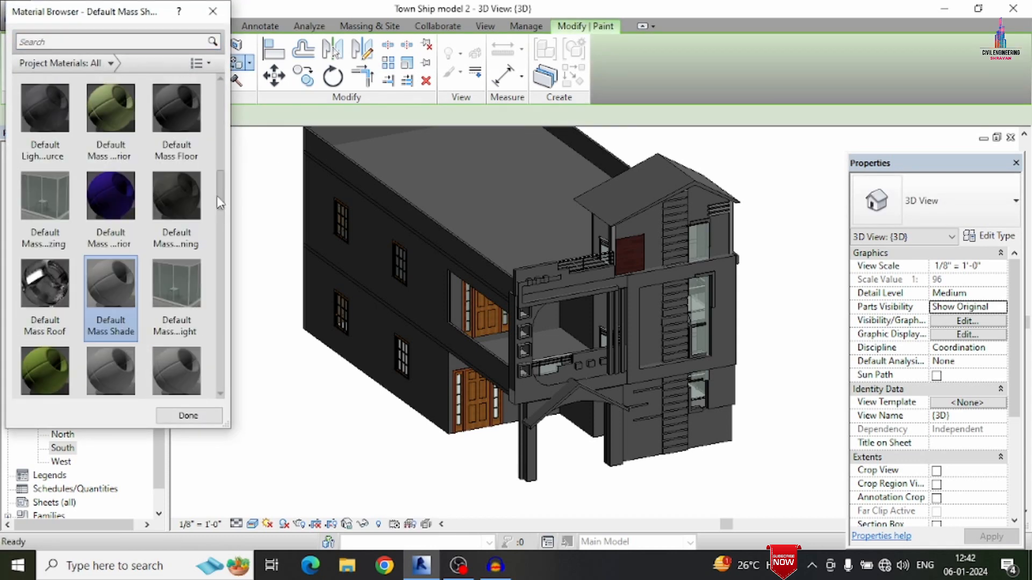
pyautogui.moveTo(218, 195); pyautogui.dragTo(215, 376)
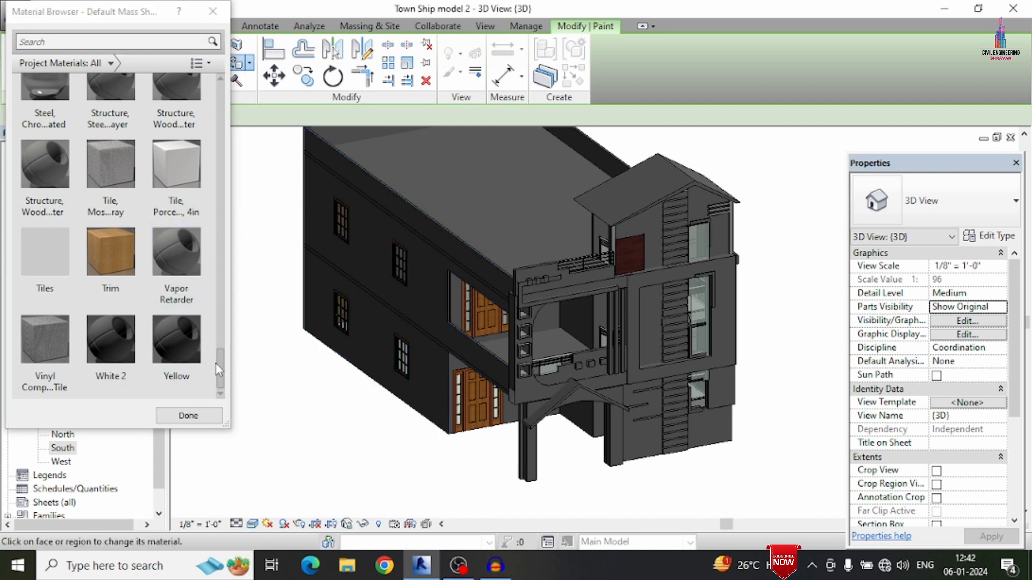
pyautogui.click(114, 337)
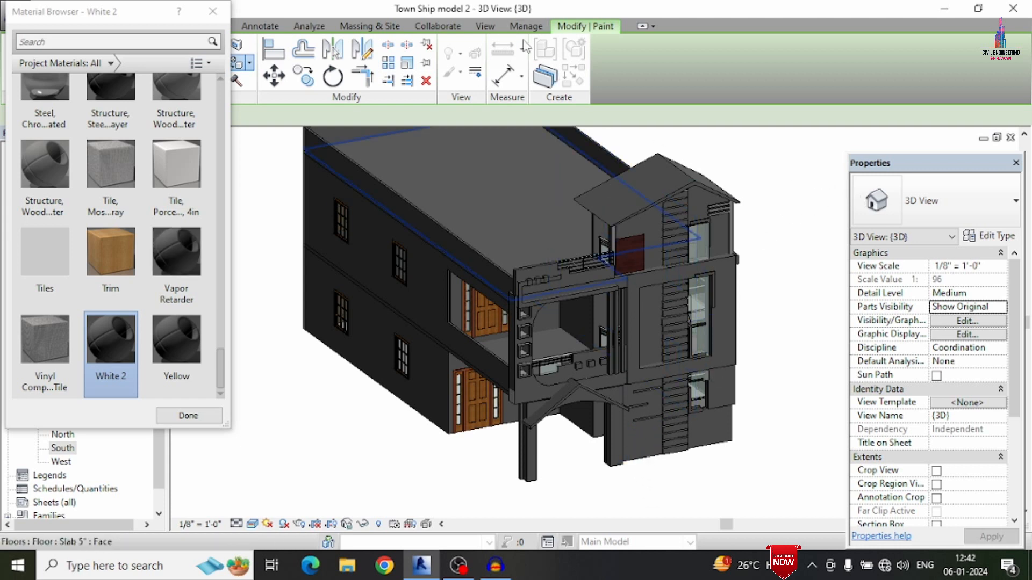
pyautogui.press('Escape')
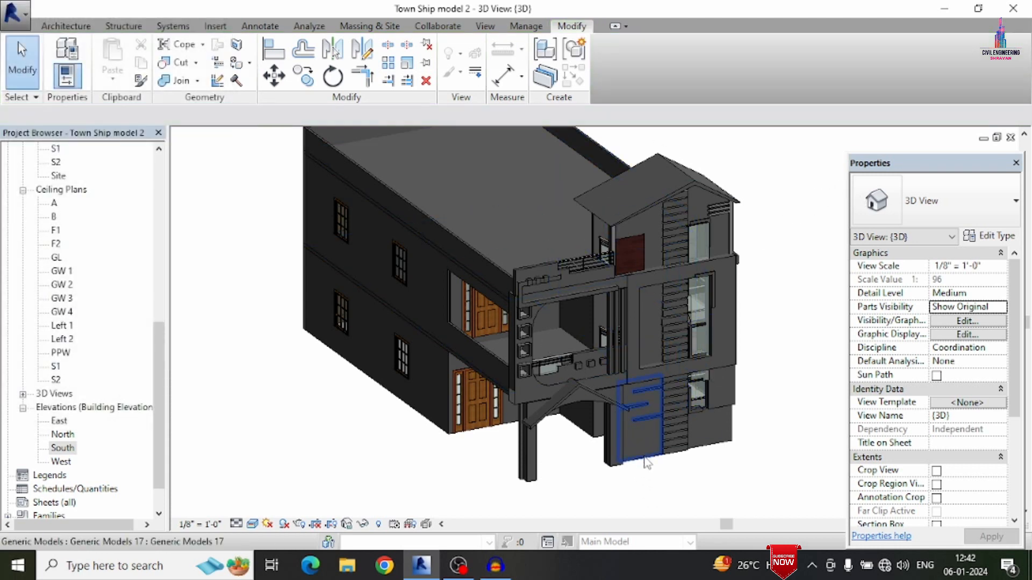
# Edit the slotted ground-floor panel beside the entrance porch in place, paint its front face with White 2 and finish the model
pyautogui.click(645, 460)
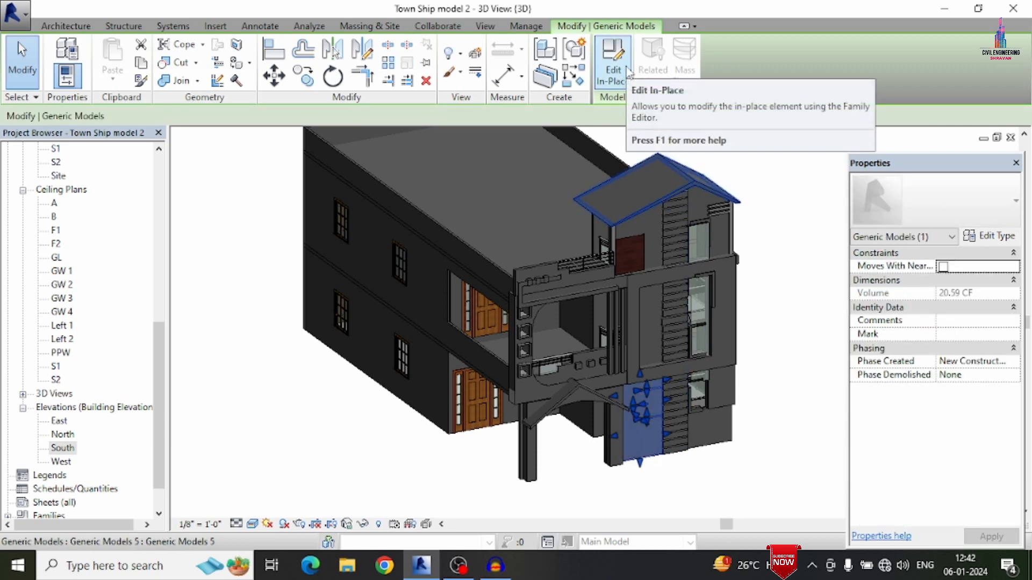
pyautogui.click(613, 62)
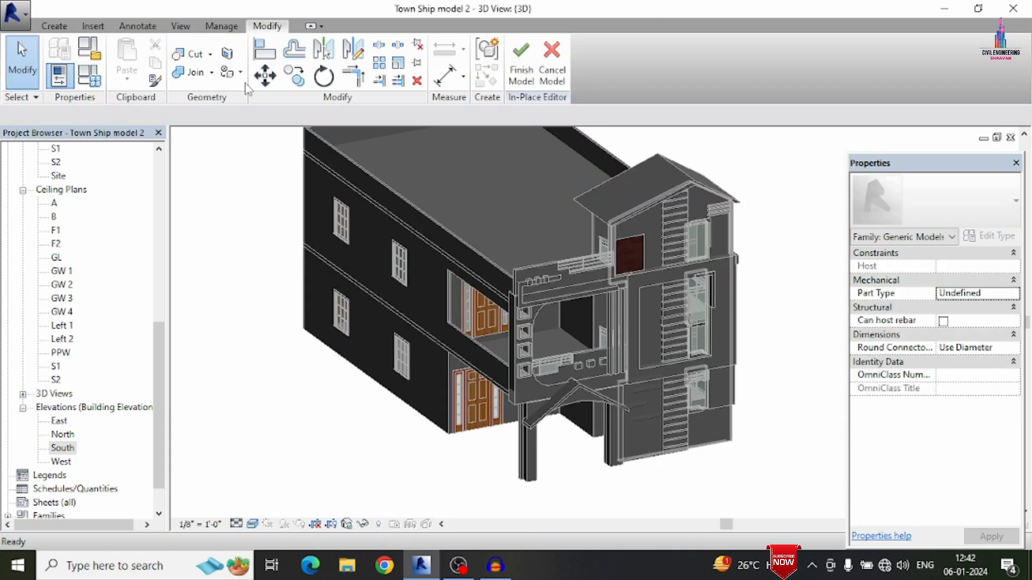
pyautogui.click(240, 73)
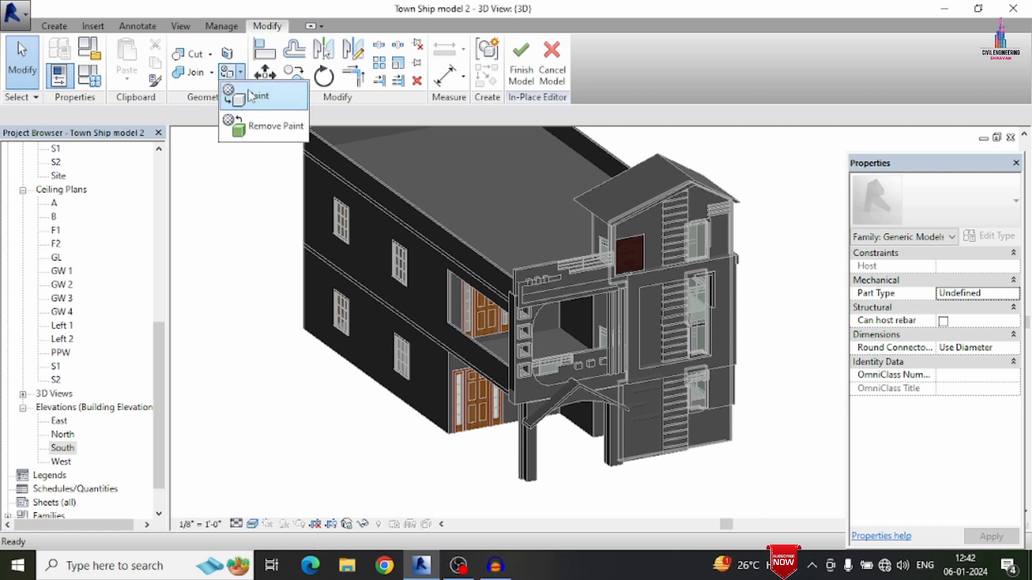
pyautogui.click(256, 97)
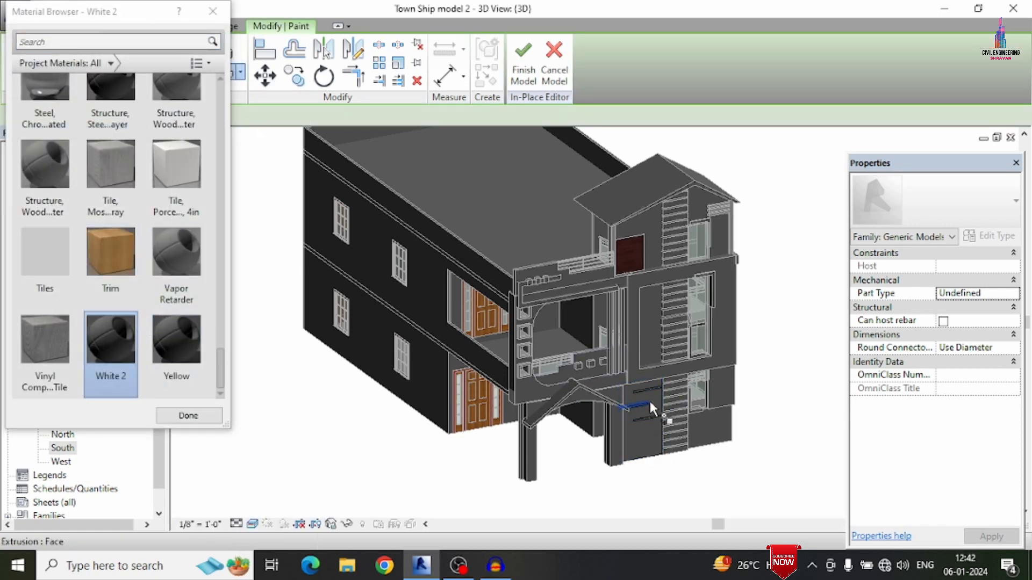
pyautogui.click(648, 401)
pyautogui.scroll(3, 645, 409)
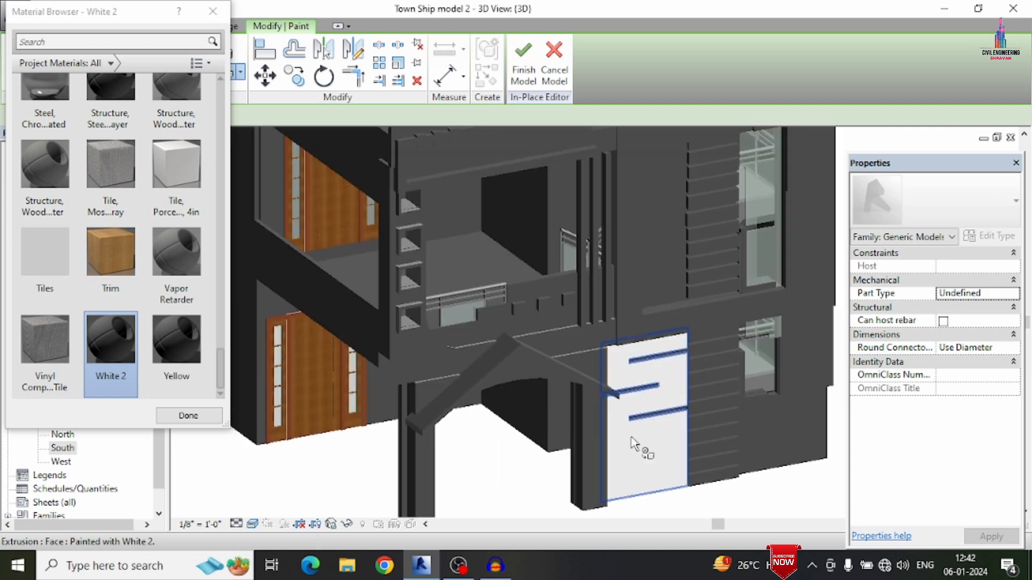
pyautogui.scroll(-4, 578, 426)
pyautogui.press('Escape')
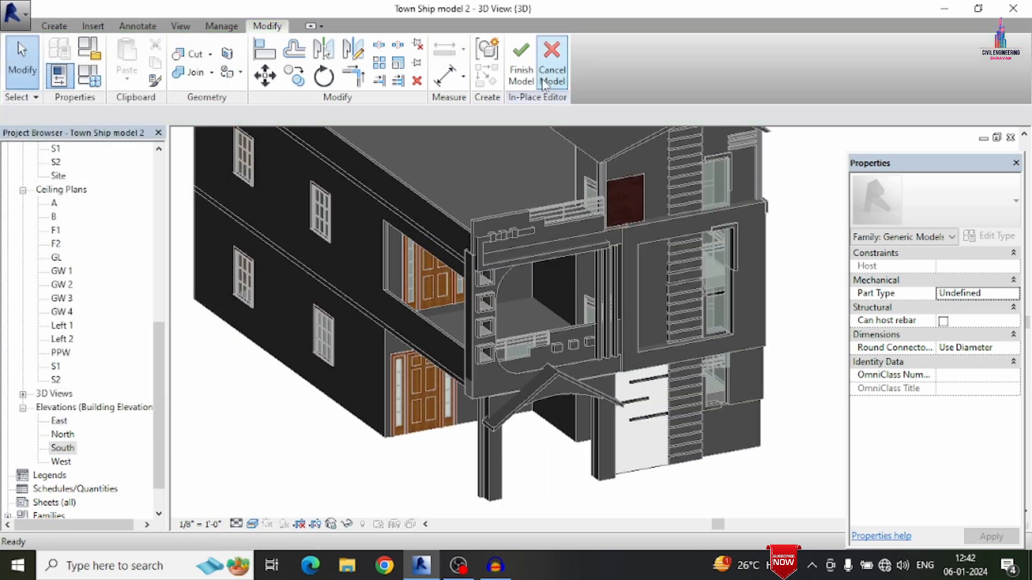
pyautogui.click(521, 70)
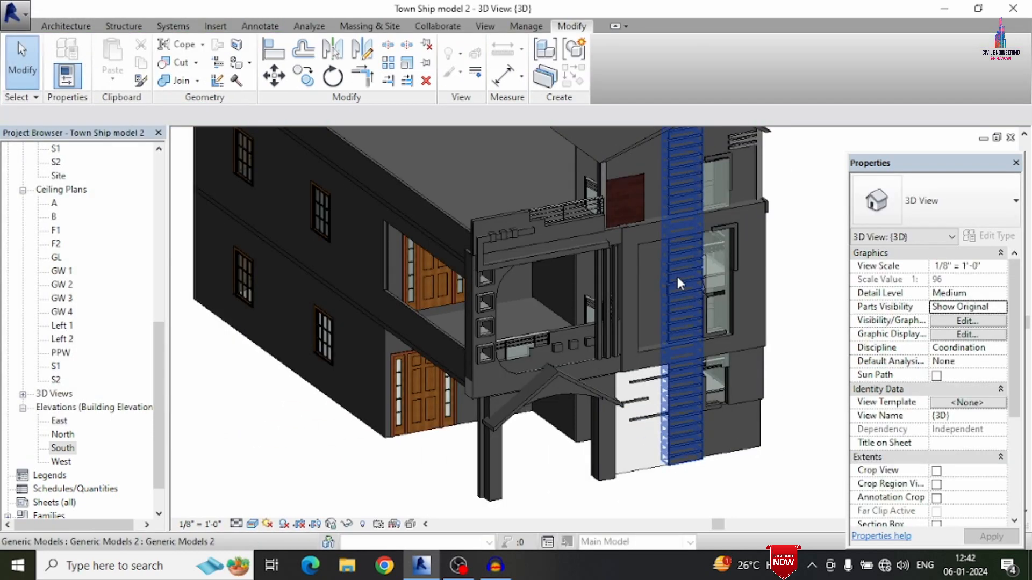
# Edit the tall vertical strip of horizontal slats in place and paint its front faces with the Yellow material
pyautogui.click(676, 274)
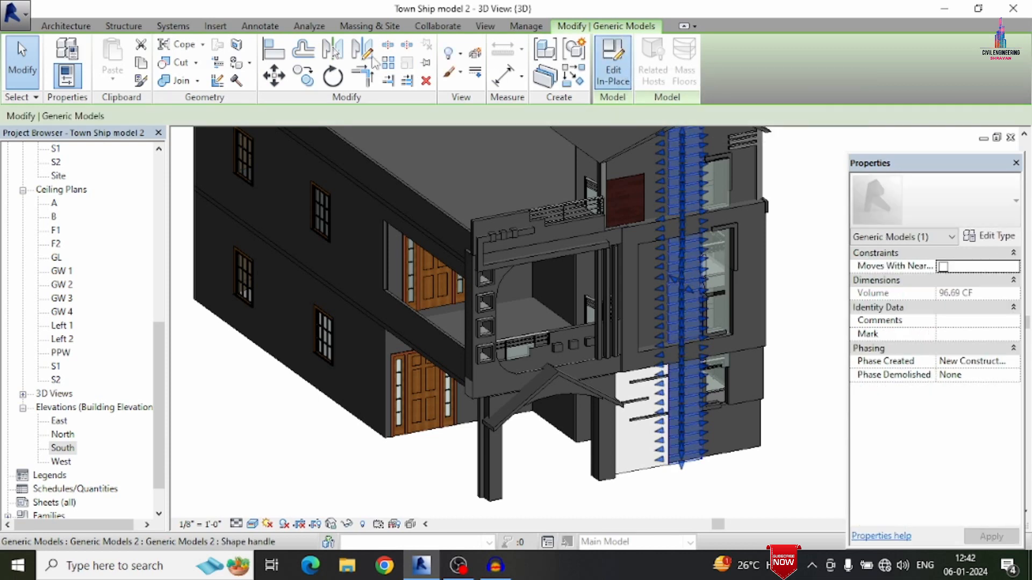
pyautogui.click(240, 71)
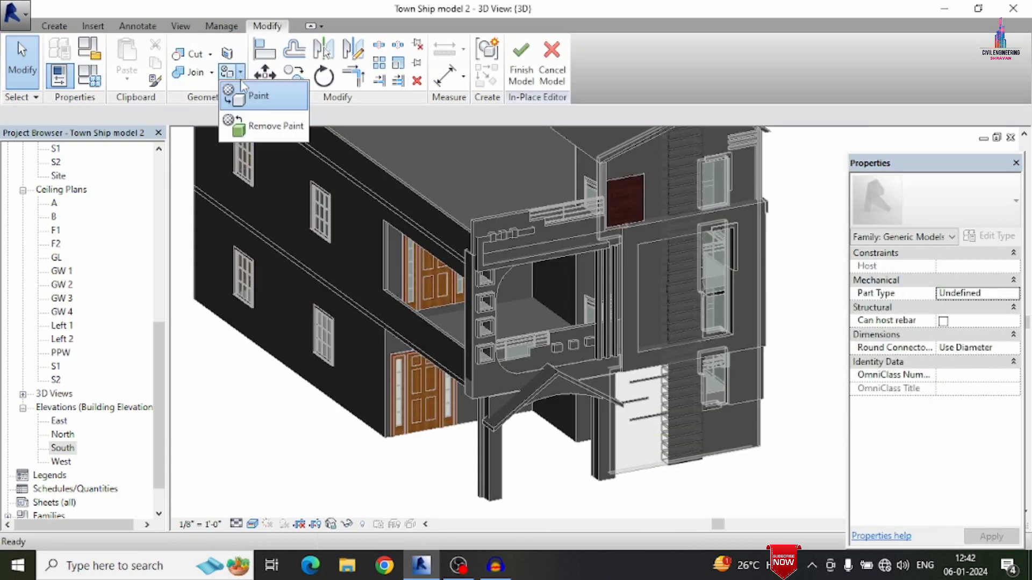
pyautogui.click(257, 96)
pyautogui.click(176, 344)
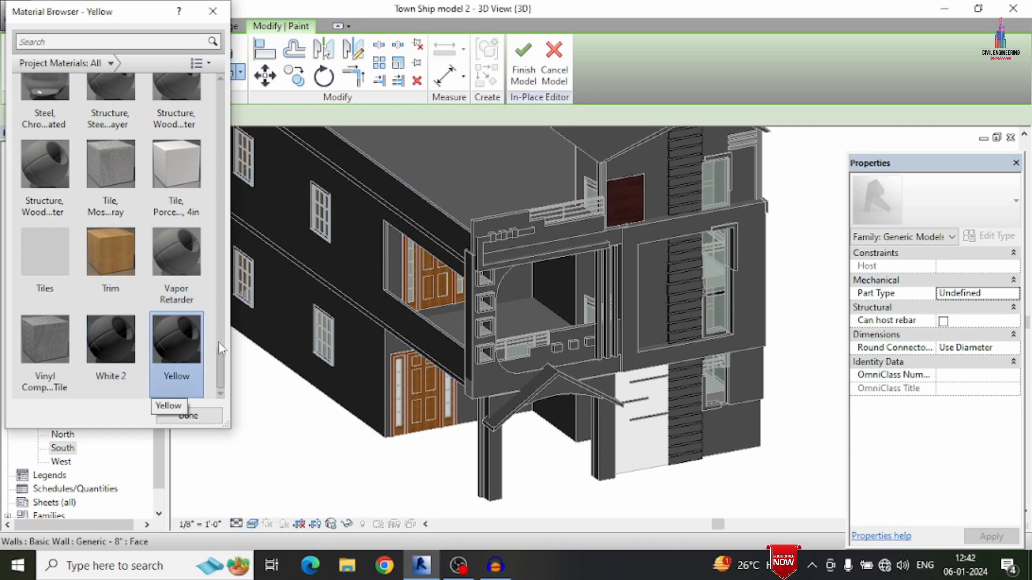
pyautogui.click(678, 282)
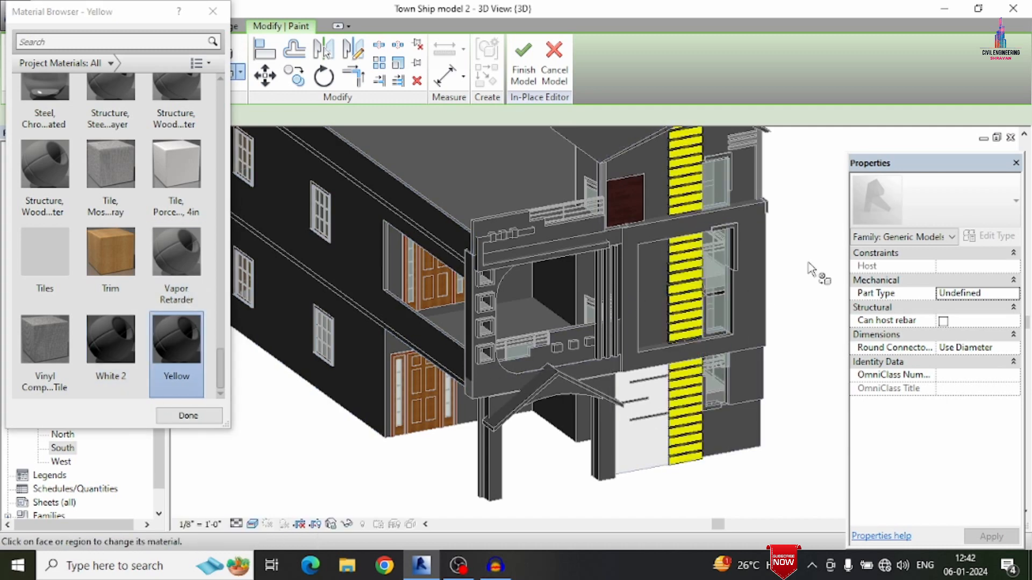
# Paint the exposed top face of the uppermost slat, just under the gable roof, with Yellow
pyautogui.scroll(5, 678, 215)
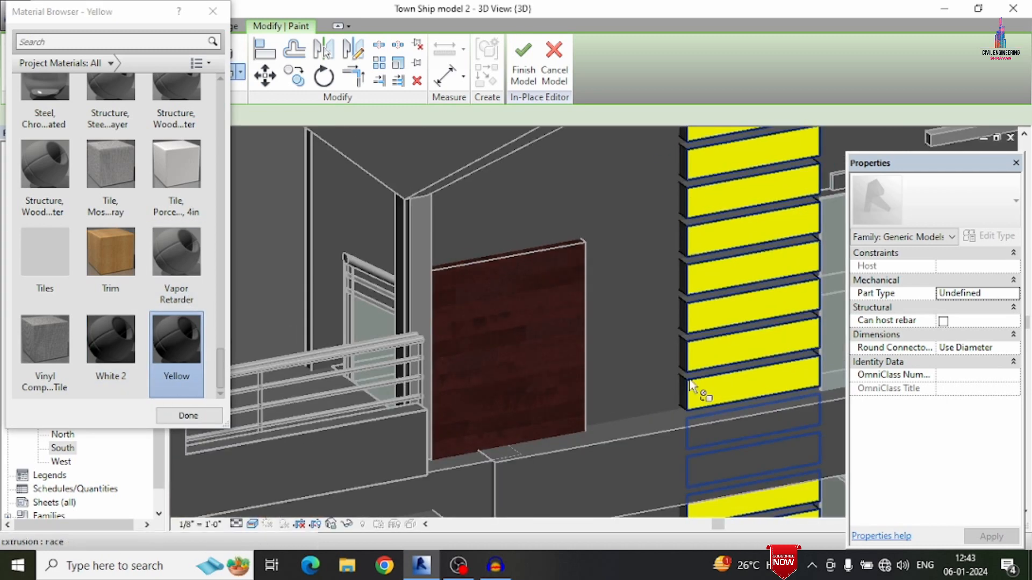
pyautogui.scroll(-2, 691, 386)
pyautogui.scroll(2, 761, 188)
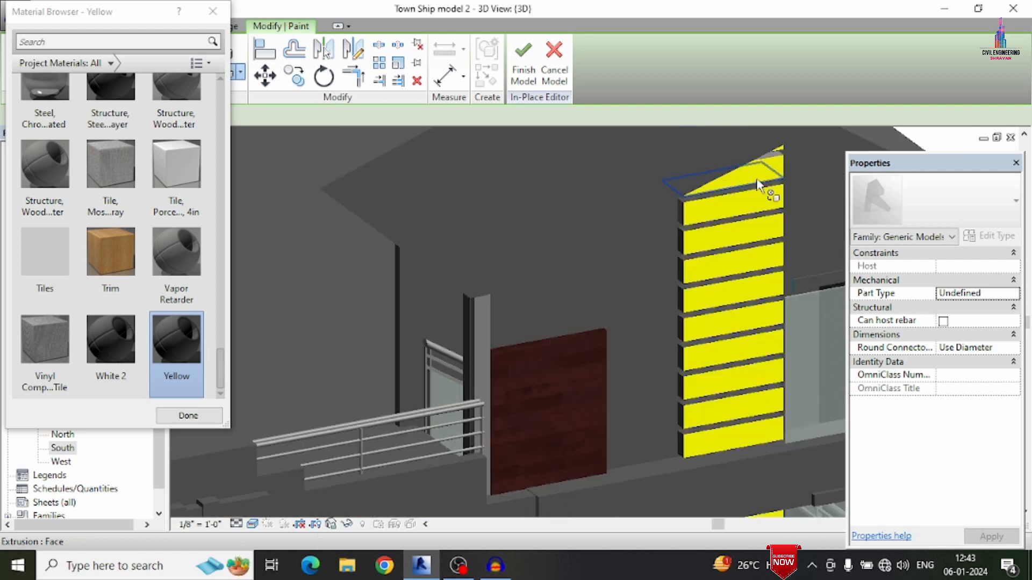
pyautogui.scroll(5, 731, 213)
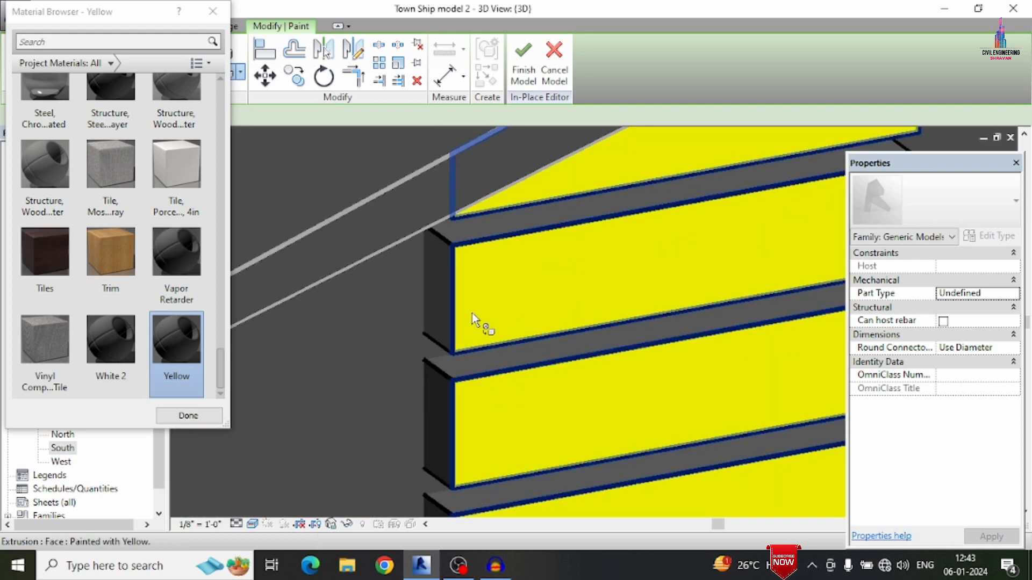
pyautogui.scroll(-1, 472, 313)
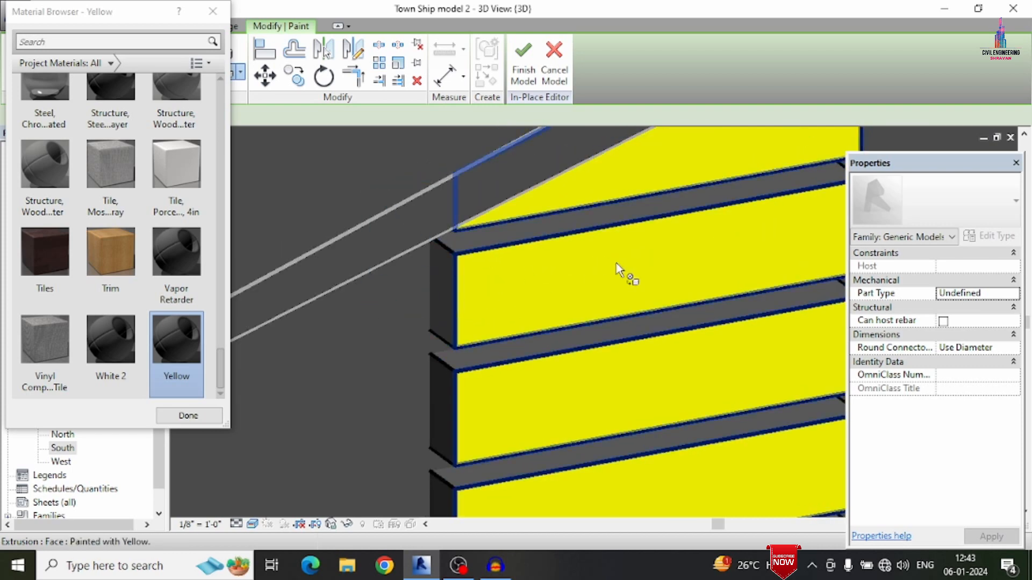
pyautogui.scroll(-3, 384, 273)
pyautogui.scroll(5, 622, 177)
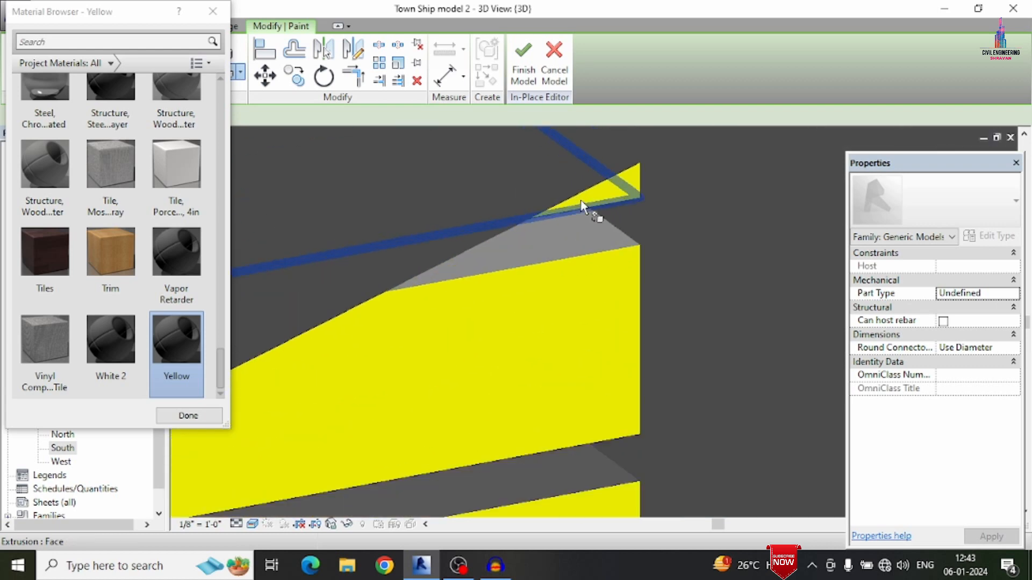
pyautogui.scroll(1, 577, 203)
pyautogui.click(574, 247)
pyautogui.scroll(-3, 610, 223)
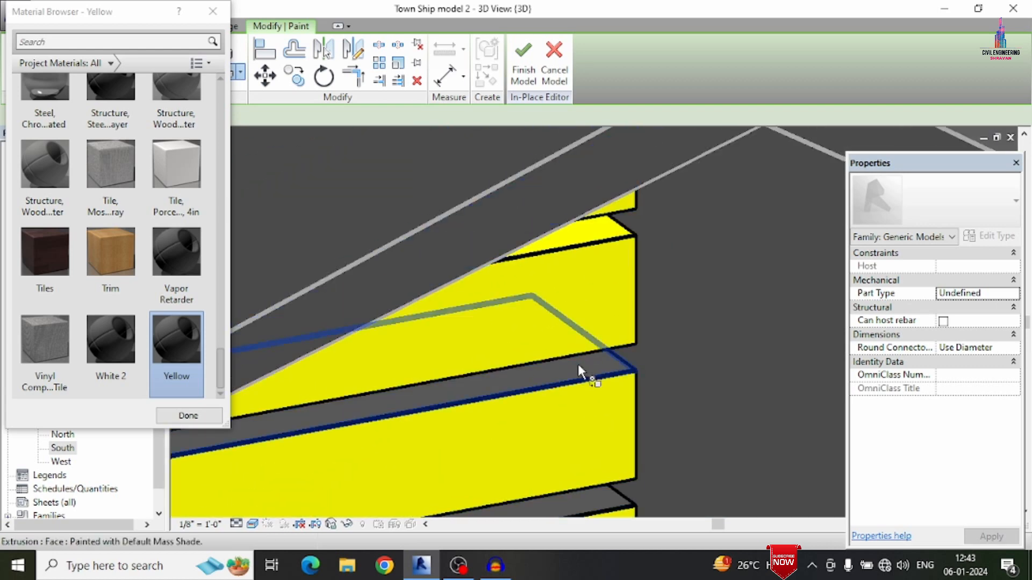
# Paint the dark end face of a slat near the roof slope with Yellow and check the slats below
pyautogui.scroll(-3, 578, 368)
pyautogui.scroll(3, 406, 420)
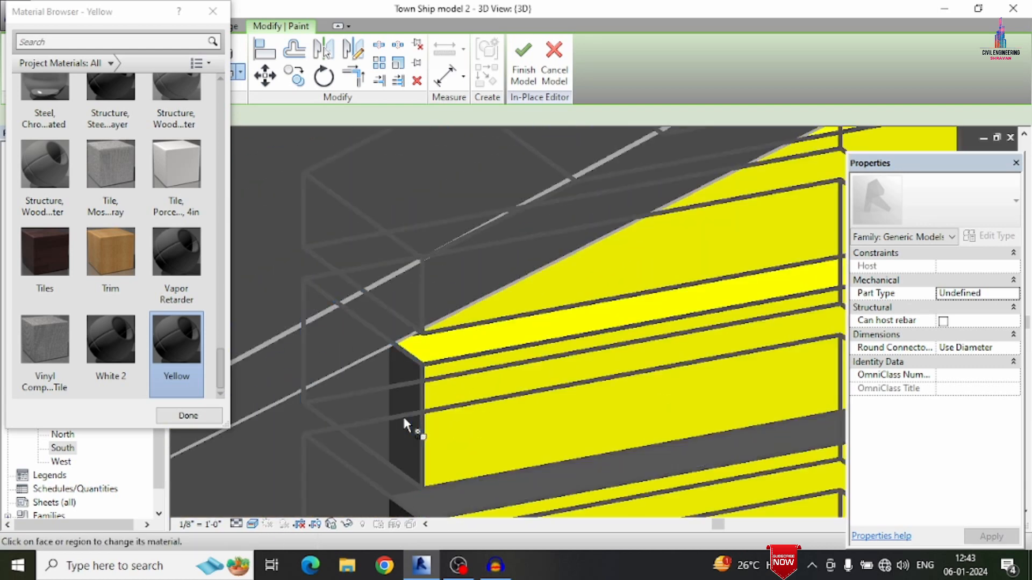
pyautogui.click(404, 424)
pyautogui.scroll(-4, 493, 267)
pyautogui.scroll(5, 558, 451)
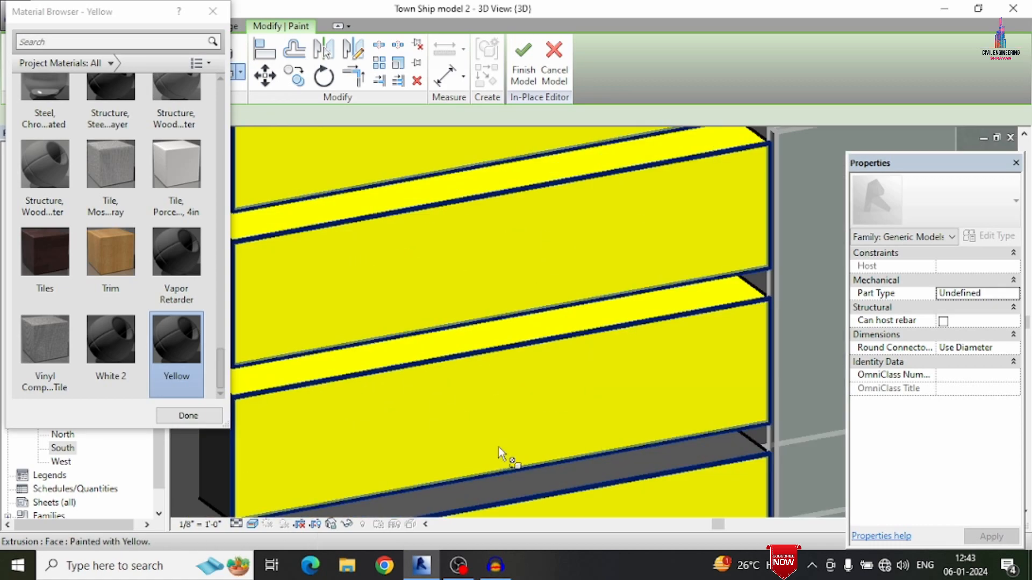
pyautogui.scroll(-4, 459, 374)
pyautogui.scroll(5, 532, 425)
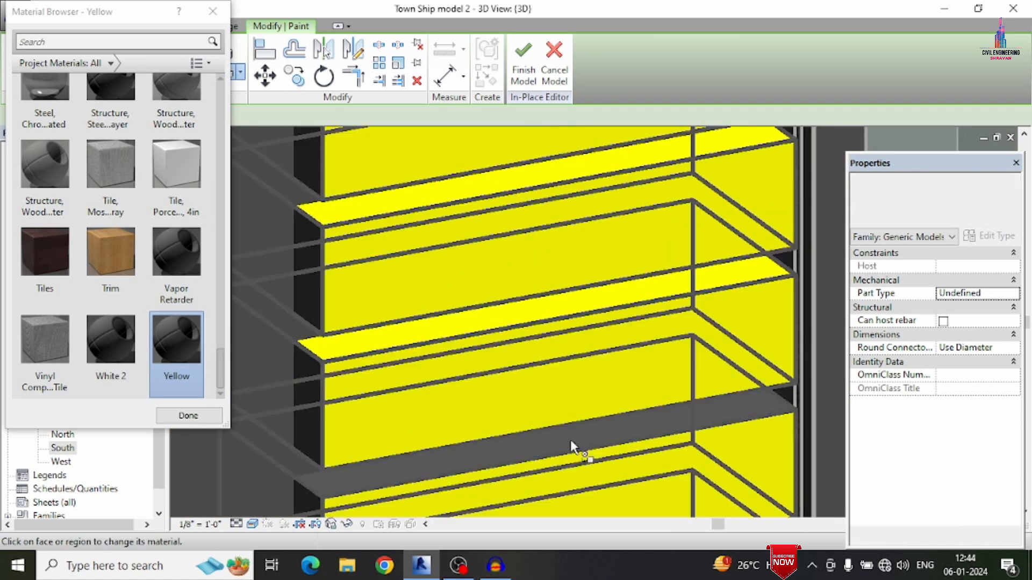
# Paint the remaining grey top faces of the slats further down the strip with Yellow
pyautogui.click(571, 440)
pyautogui.scroll(-4, 571, 441)
pyautogui.scroll(4, 605, 306)
pyautogui.click(632, 449)
pyautogui.scroll(-4, 632, 449)
pyautogui.scroll(4, 586, 237)
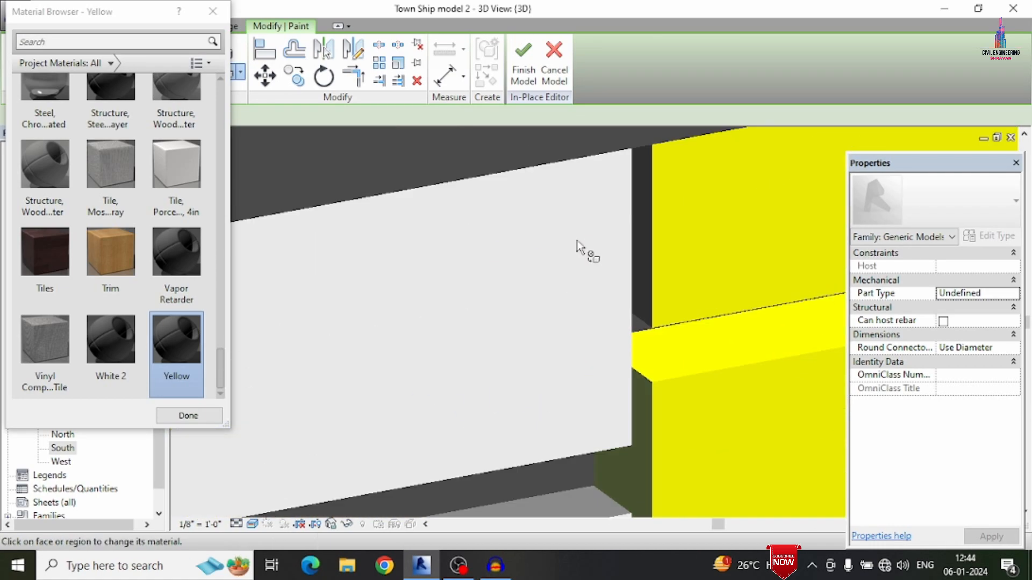
# Paint another unpainted side face of the slats with Yellow and finish the in-place model
pyautogui.scroll(-4, 580, 247)
pyautogui.scroll(3, 643, 411)
pyautogui.scroll(2, 643, 410)
pyautogui.click(561, 352)
pyautogui.scroll(-5, 562, 352)
pyautogui.scroll(5, 564, 206)
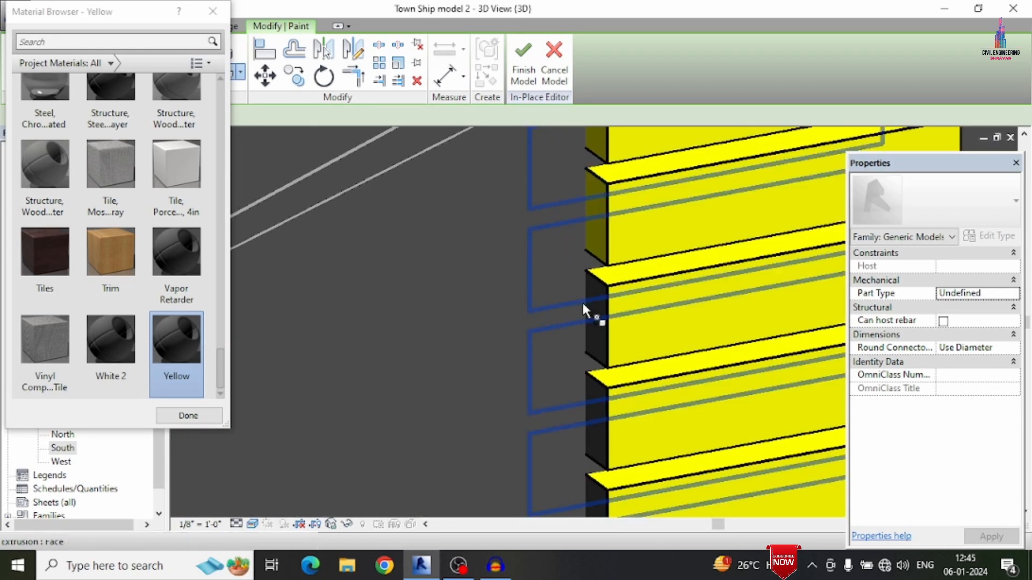
pyautogui.scroll(-6, 594, 410)
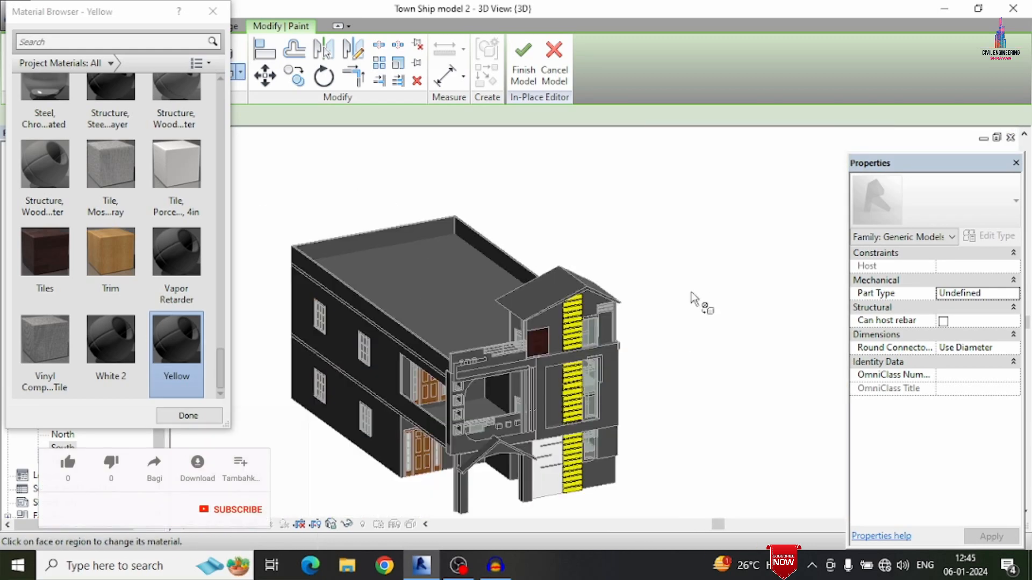
pyautogui.scroll(4, 699, 425)
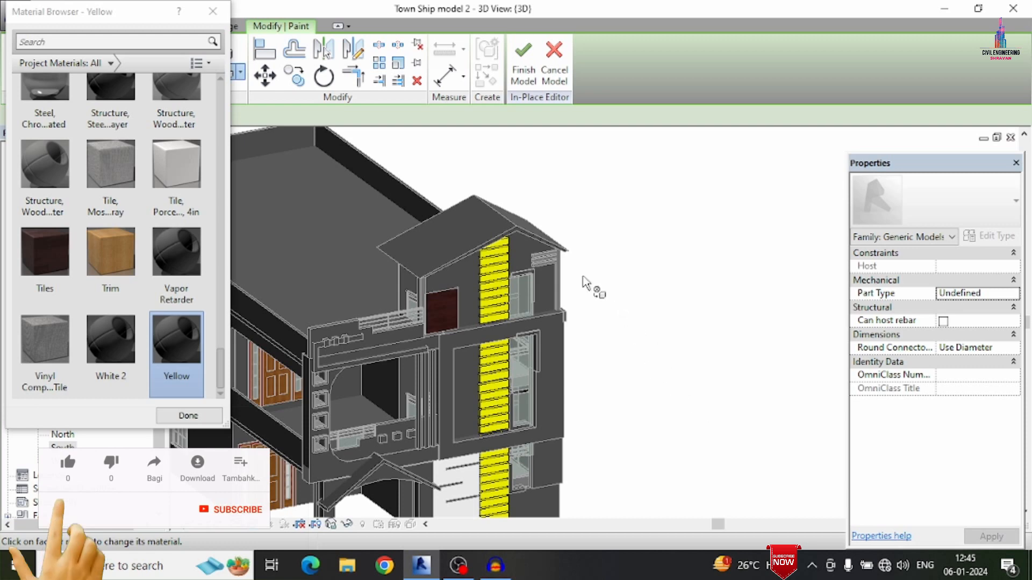
pyautogui.click(523, 60)
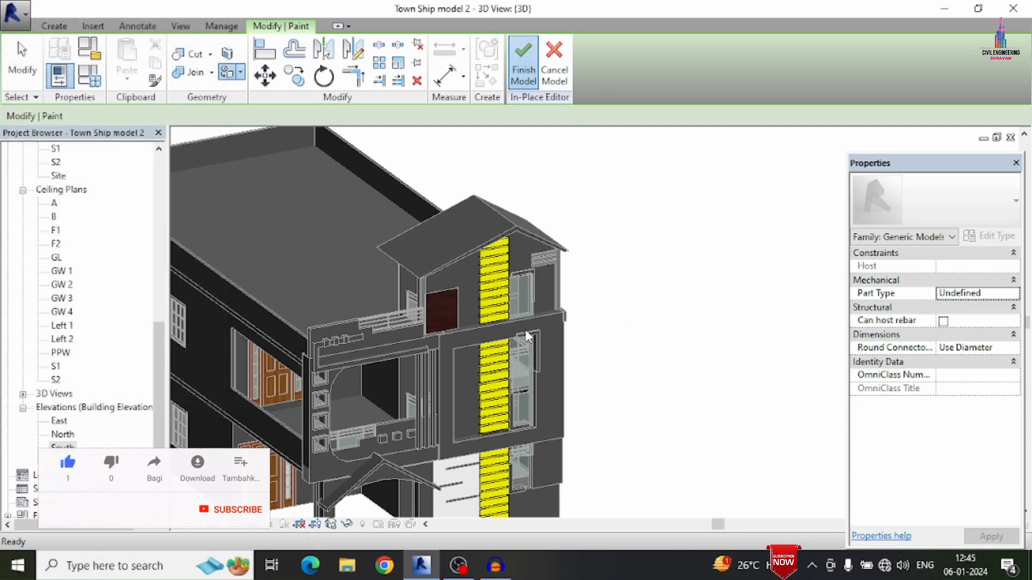
# Edit the rectangular frame around the middle-floor front window in place and paint its front face with the Ornage material
pyautogui.scroll(3, 474, 328)
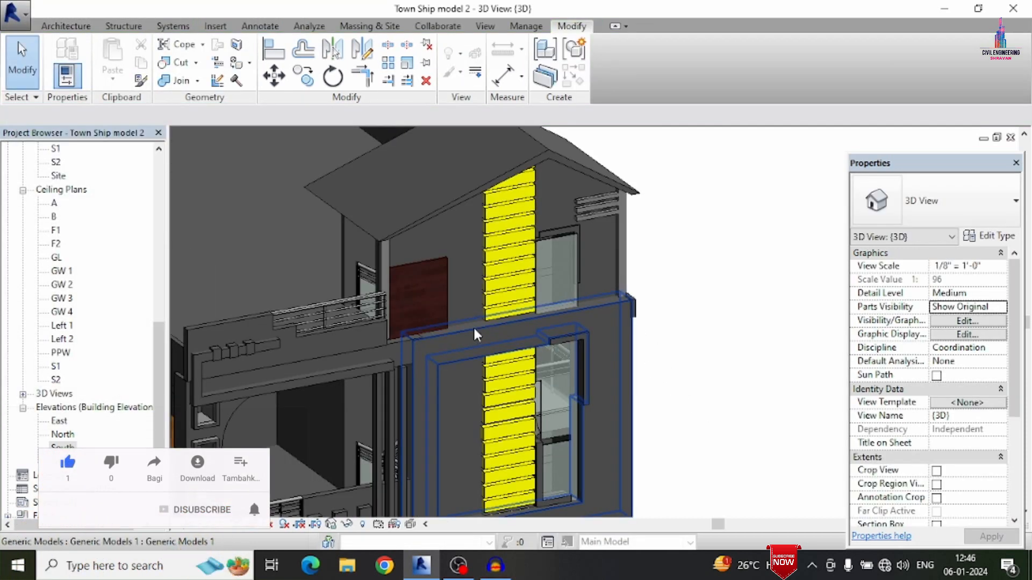
pyautogui.click(473, 326)
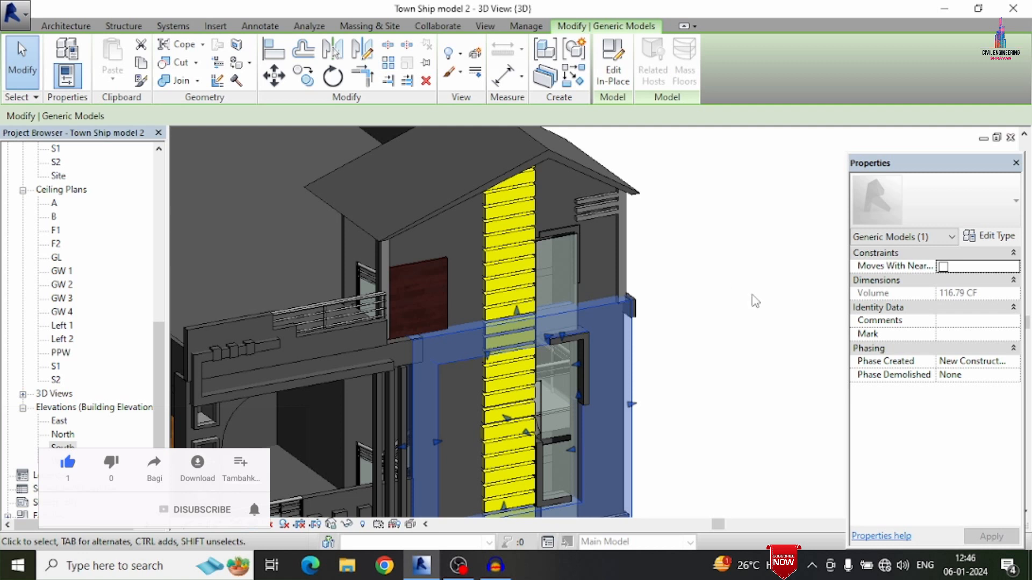
pyautogui.click(613, 69)
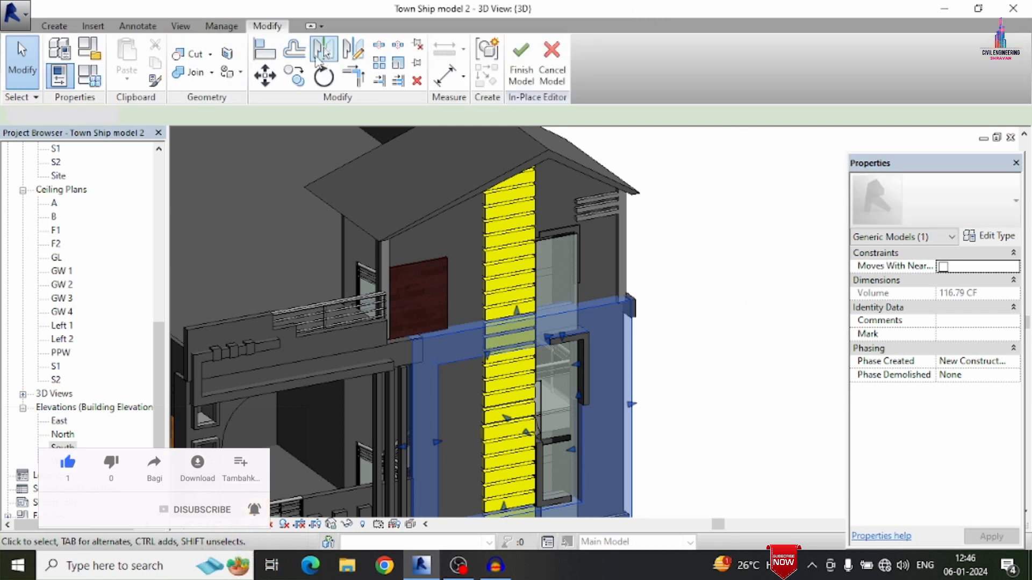
pyautogui.press('Escape')
pyautogui.click(240, 72)
pyautogui.click(250, 96)
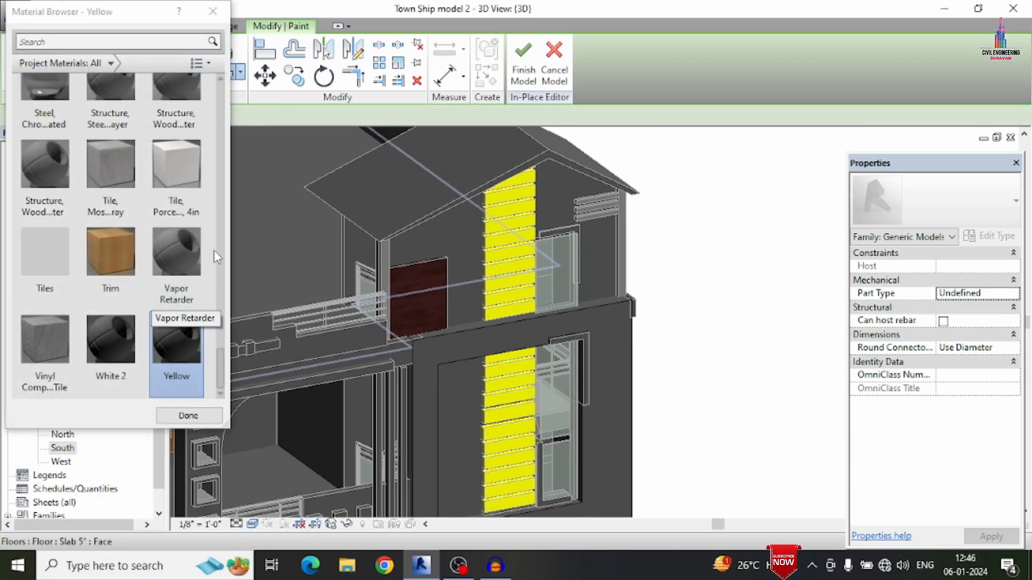
pyautogui.scroll(10, 218, 242)
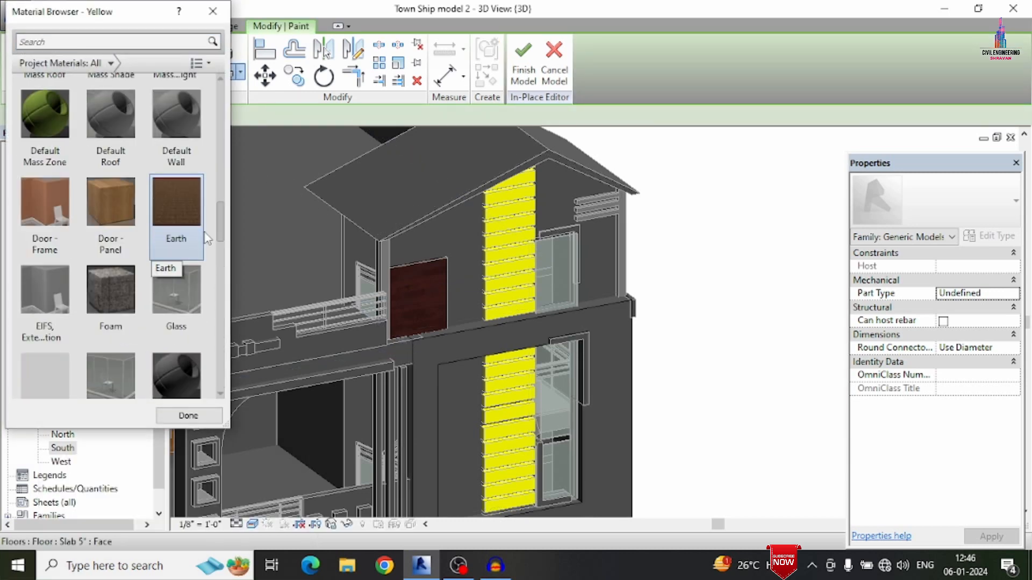
pyautogui.scroll(-5, 204, 231)
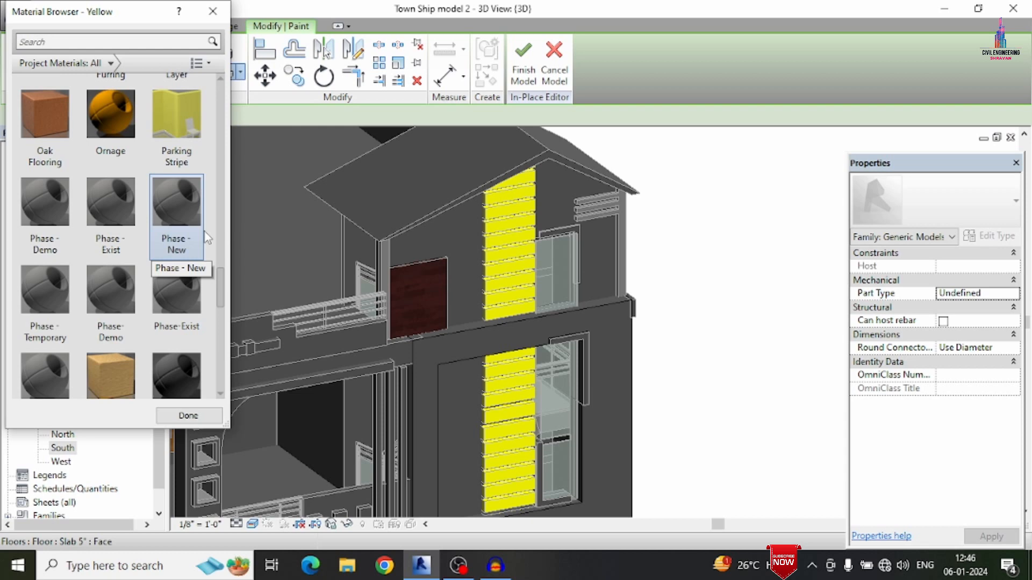
pyautogui.click(109, 140)
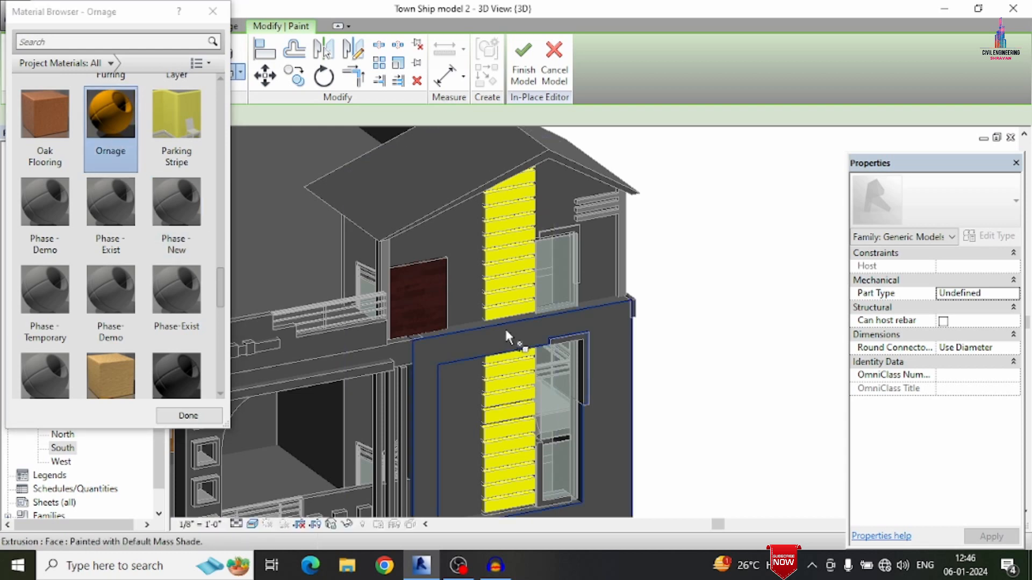
pyautogui.click(506, 332)
pyautogui.scroll(-4, 739, 220)
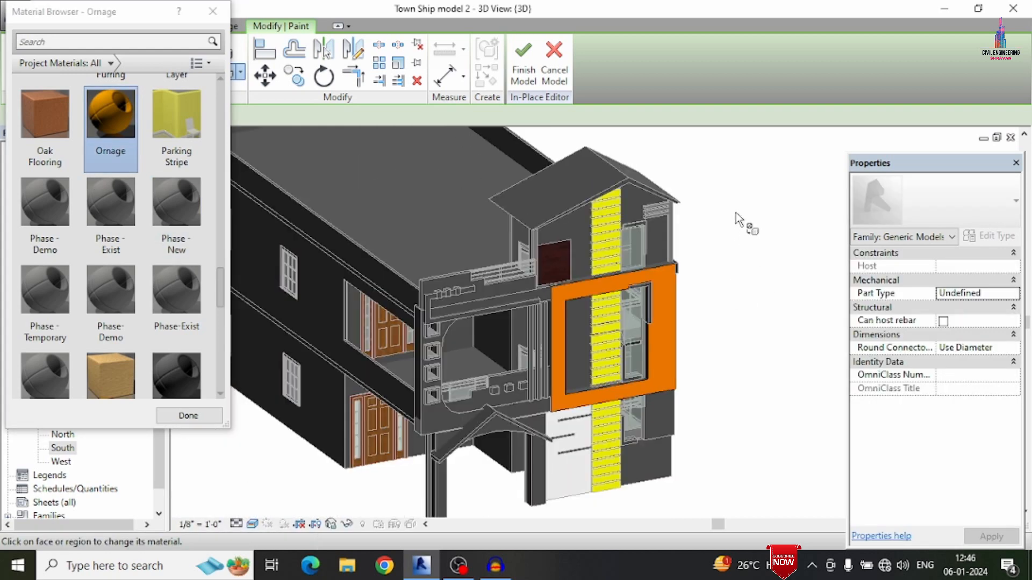
# Paint the frame's outer side face and its top face with Ornage
pyautogui.moveTo(758, 271); pyautogui.dragTo(604, 233, button='middle')
pyautogui.scroll(6, 623, 289)
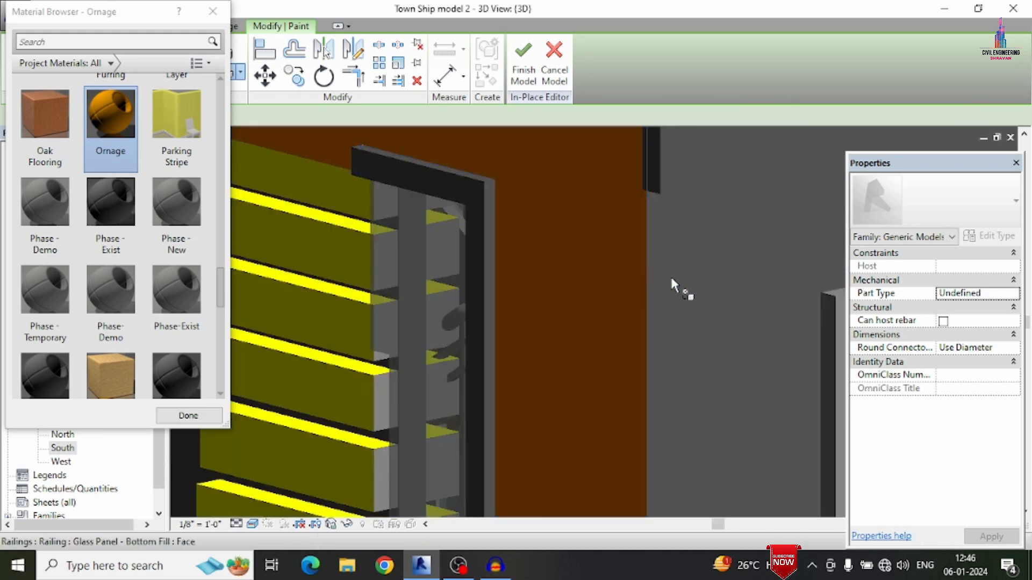
pyautogui.click(659, 279)
pyautogui.scroll(-4, 644, 234)
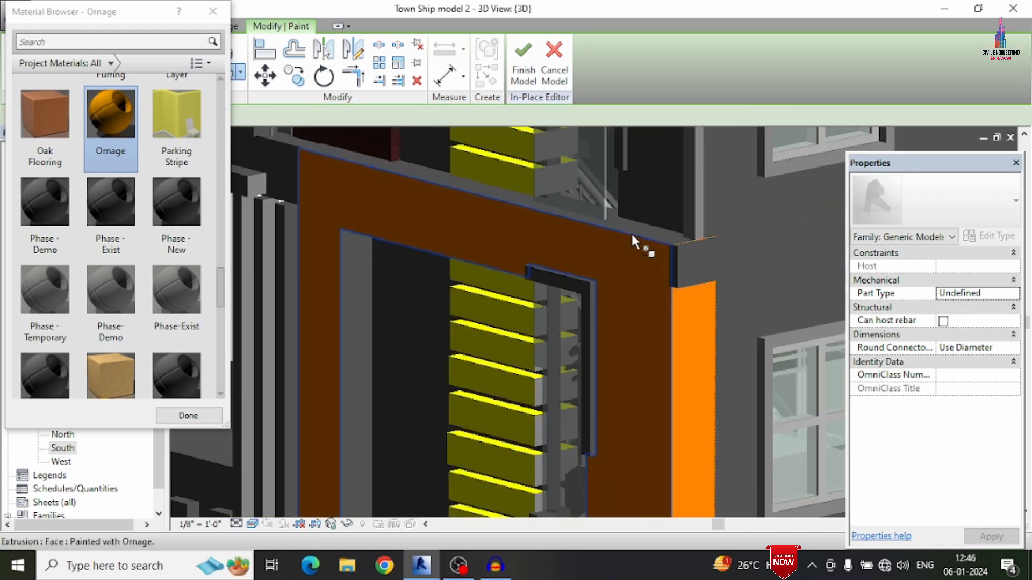
pyautogui.scroll(3, 642, 225)
pyautogui.click(682, 223)
pyautogui.scroll(-3, 738, 225)
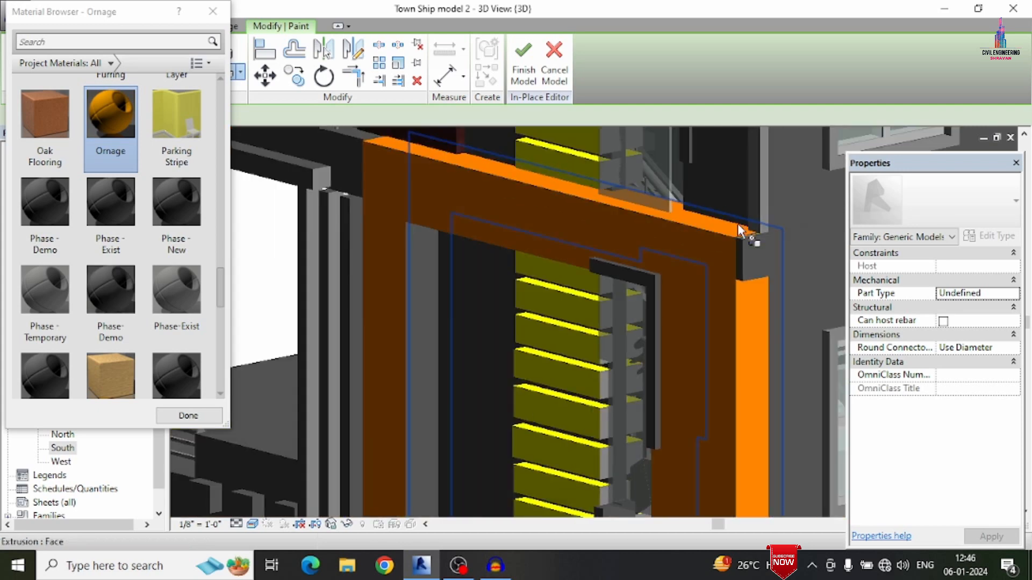
# Paint the frame opening's inner side face near the balcony and its lower inner face with Ornage
pyautogui.scroll(-4, 738, 225)
pyautogui.scroll(6, 634, 292)
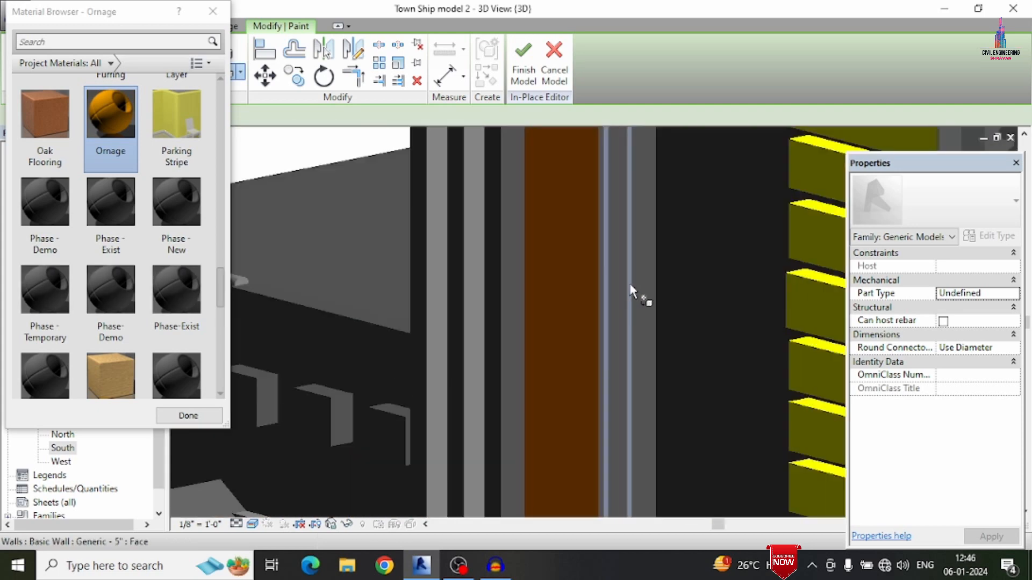
pyautogui.click(618, 266)
pyautogui.scroll(-2, 565, 177)
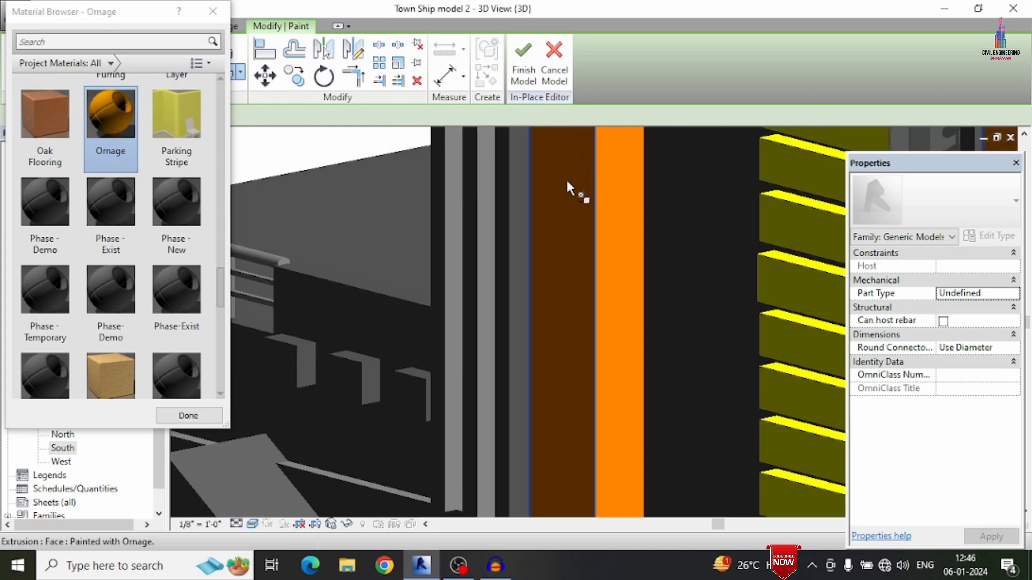
pyautogui.scroll(-3, 591, 231)
pyautogui.scroll(6, 617, 352)
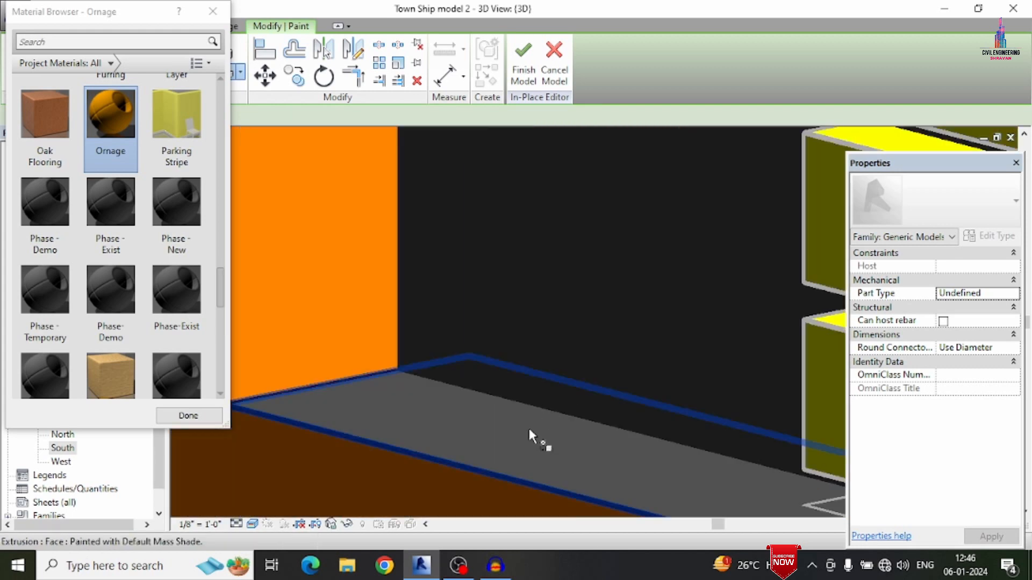
pyautogui.scroll(-8, 528, 426)
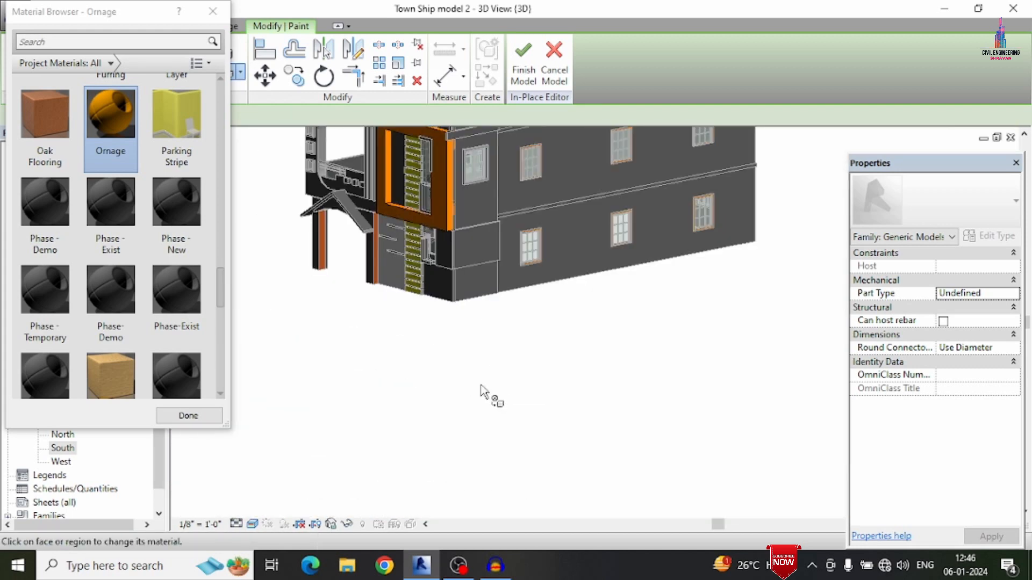
# Paint the remaining inner side face beside the window with Ornage and finish the in-place frame model
pyautogui.keyDown('shift'); pyautogui.moveTo(481, 387); pyautogui.dragTo(748, 433, button='middle'); pyautogui.keyUp('shift')
pyautogui.scroll(5, 484, 177)
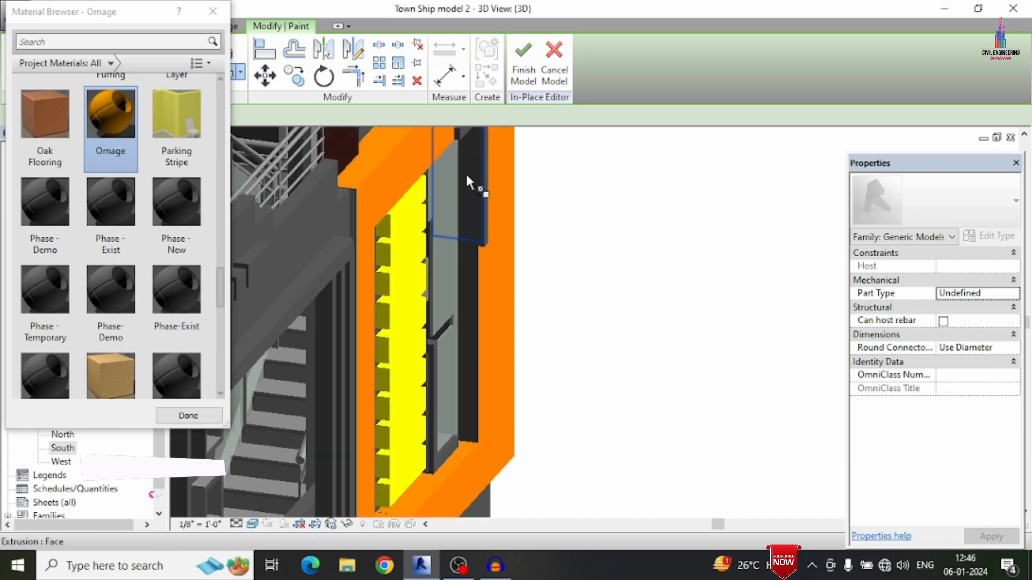
pyautogui.scroll(3, 457, 280)
pyautogui.click(472, 395)
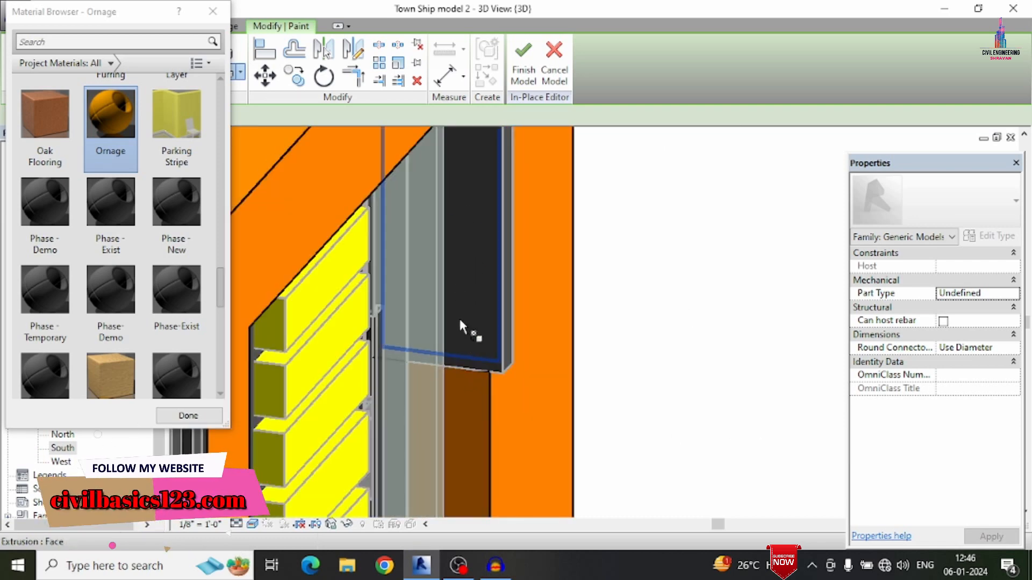
pyautogui.scroll(-3, 484, 280)
pyautogui.scroll(-2, 498, 260)
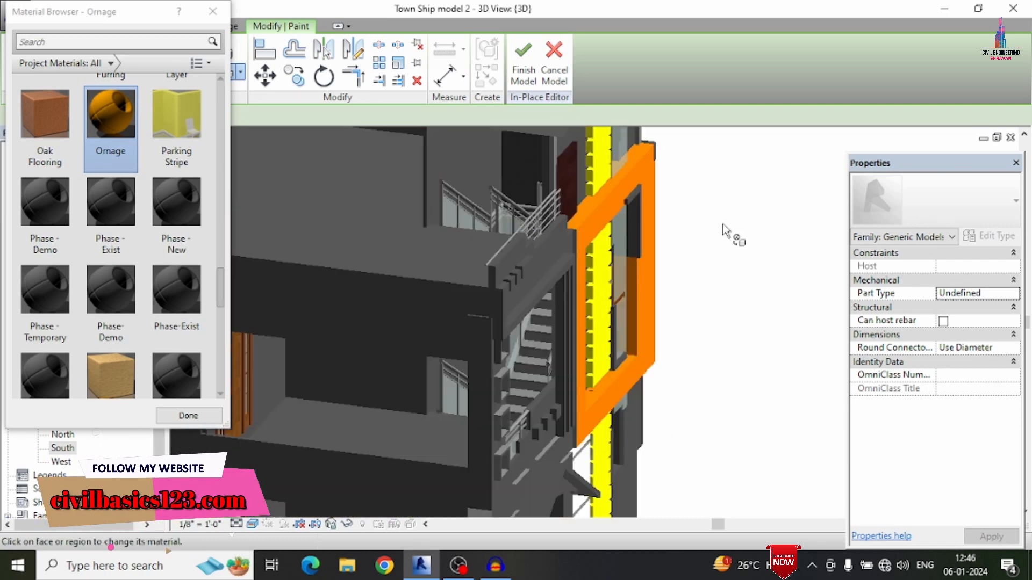
pyautogui.keyDown('shift'); pyautogui.moveTo(735, 257); pyautogui.dragTo(658, 317, button='middle'); pyautogui.keyUp('shift')
pyautogui.scroll(-3, 645, 301)
pyautogui.scroll(3, 696, 221)
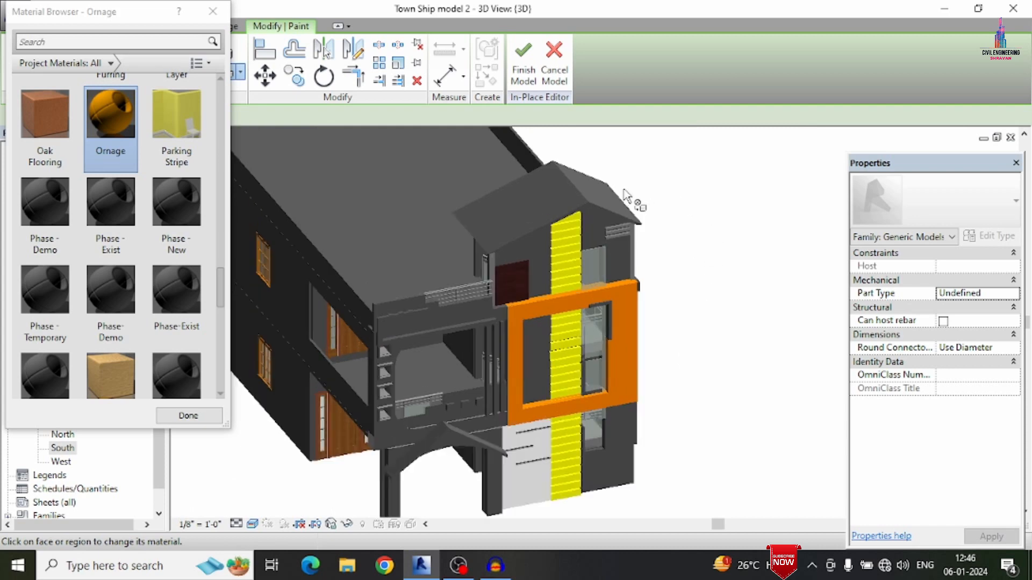
pyautogui.click(513, 65)
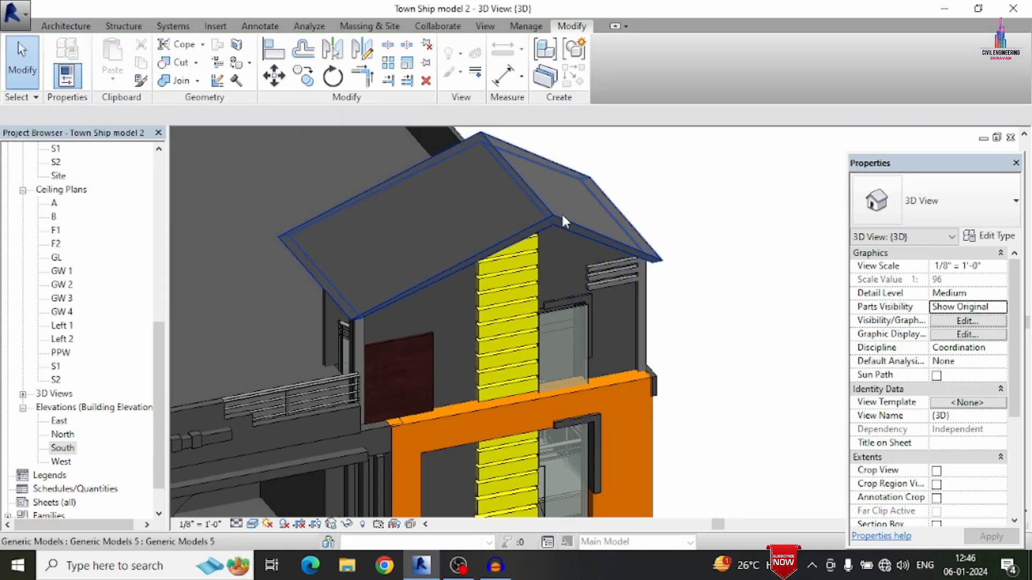
# Edit the gable roof above the slats in place and paint both of its sloping top faces with Foam
pyautogui.click(553, 214)
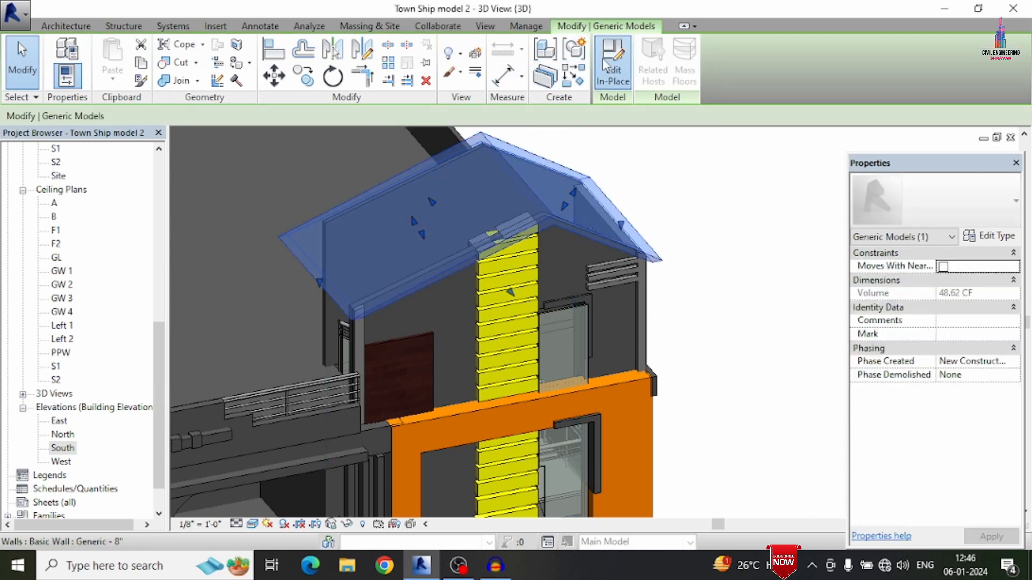
pyautogui.click(613, 59)
pyautogui.click(241, 72)
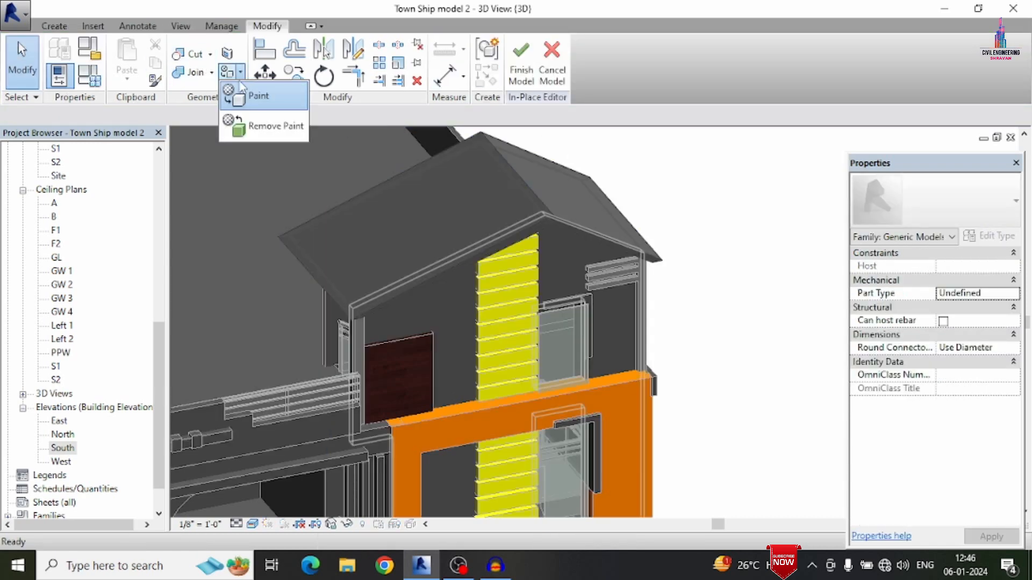
pyautogui.click(241, 95)
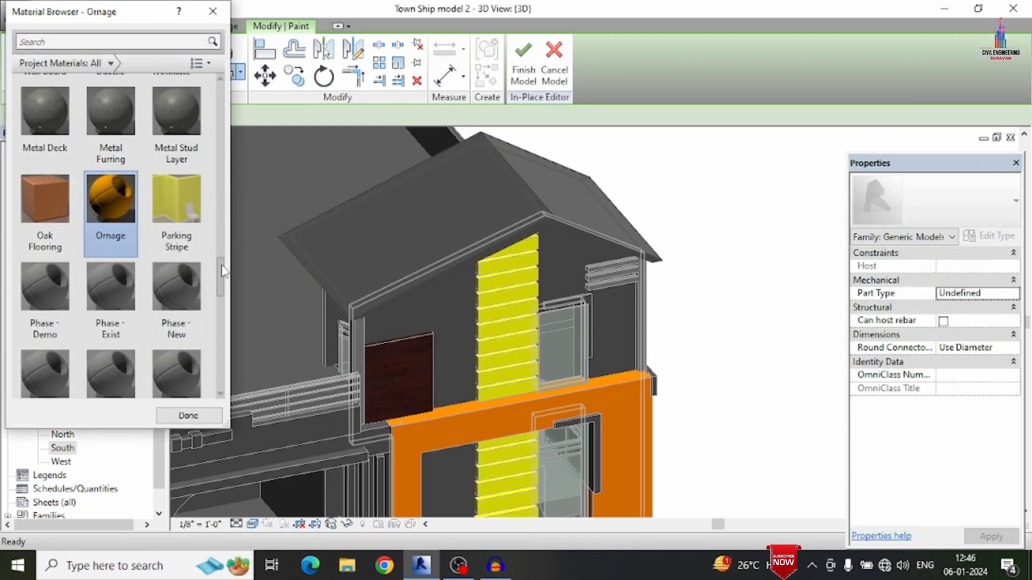
pyautogui.moveTo(224, 260); pyautogui.dragTo(222, 126)
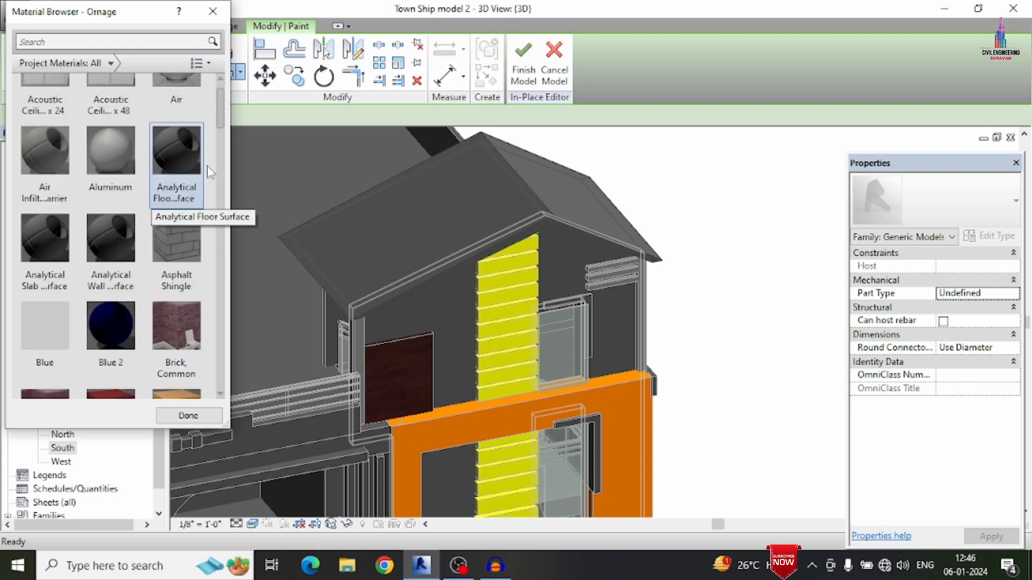
pyautogui.scroll(-10, 216, 177)
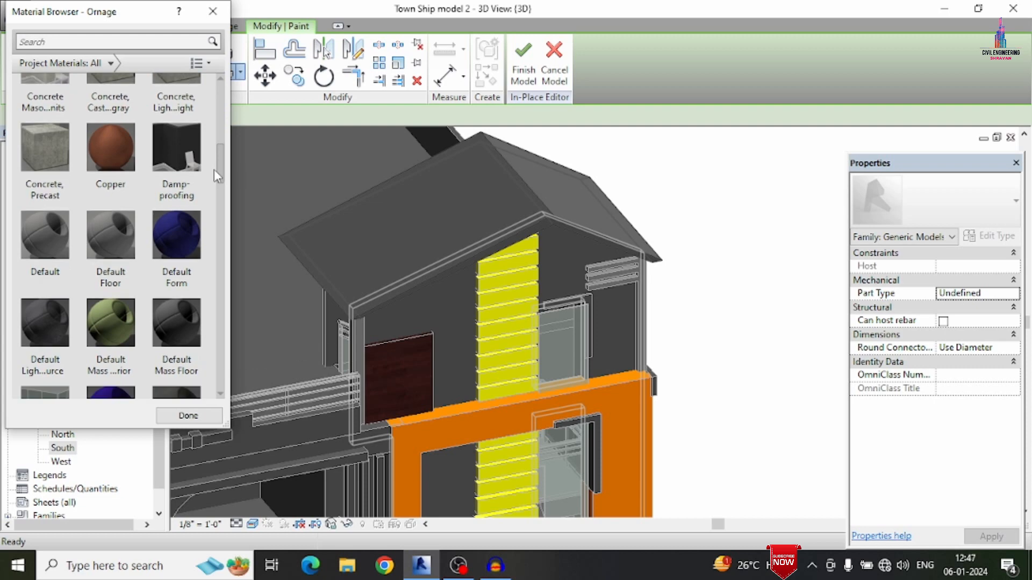
pyautogui.scroll(-5, 215, 172)
pyautogui.scroll(-5, 215, 217)
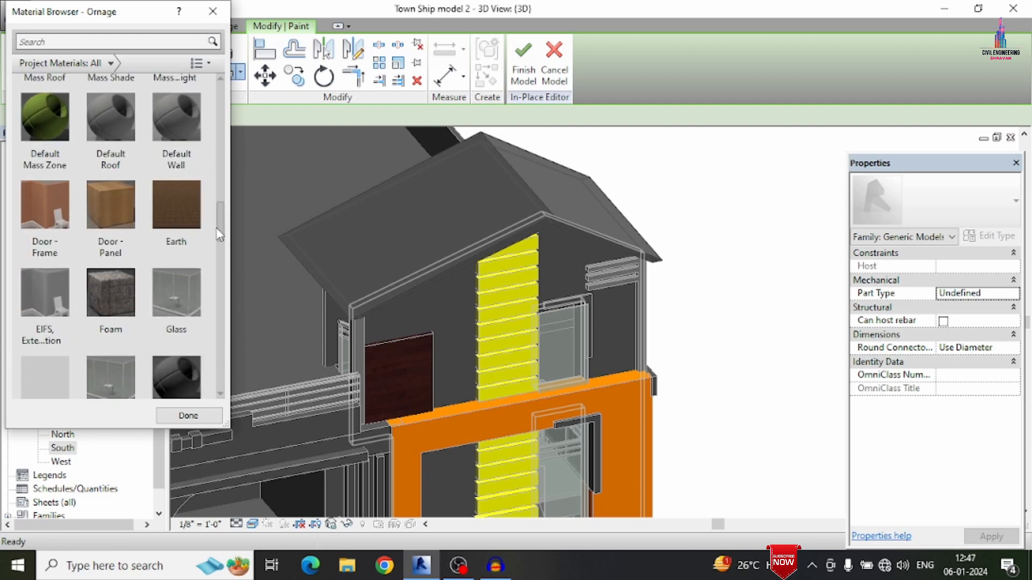
pyautogui.scroll(3, 208, 270)
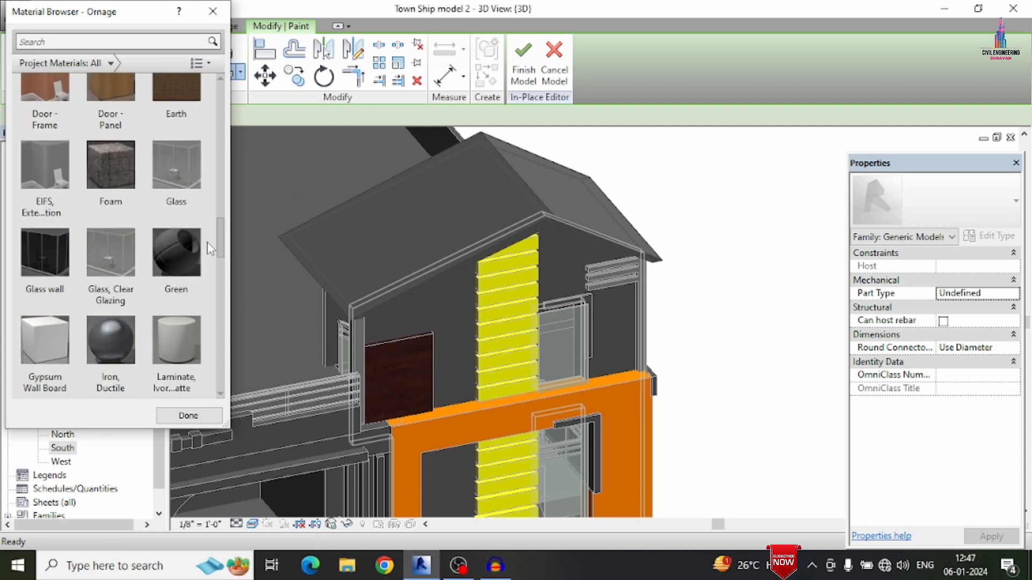
pyautogui.click(113, 200)
pyautogui.click(417, 223)
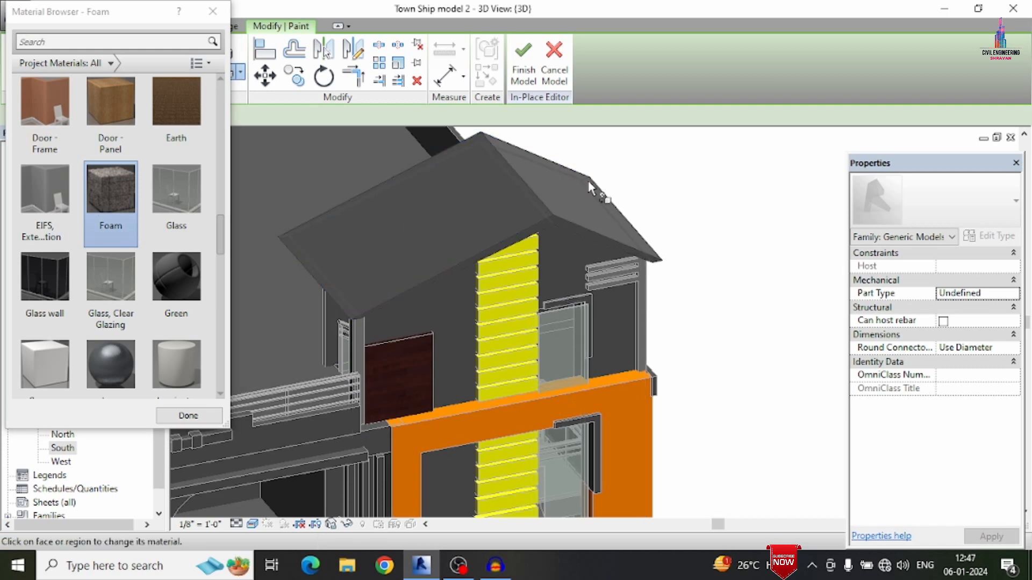
pyautogui.scroll(3, 583, 204)
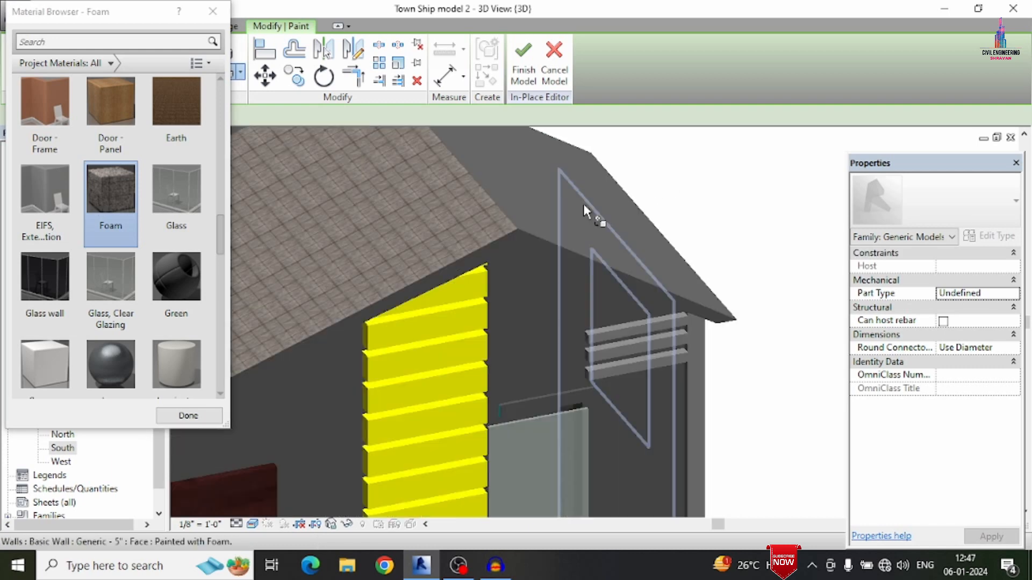
pyautogui.click(538, 188)
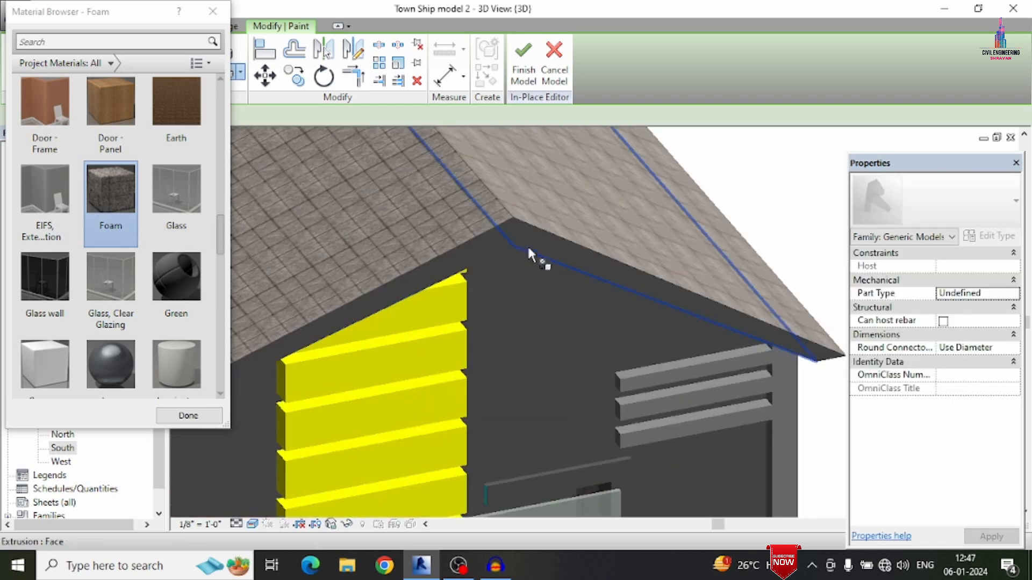
# Try to paint the gable roof's front edge with Foam and undo the paint applied to the wall behind it
pyautogui.scroll(2, 528, 242)
pyautogui.click(531, 236)
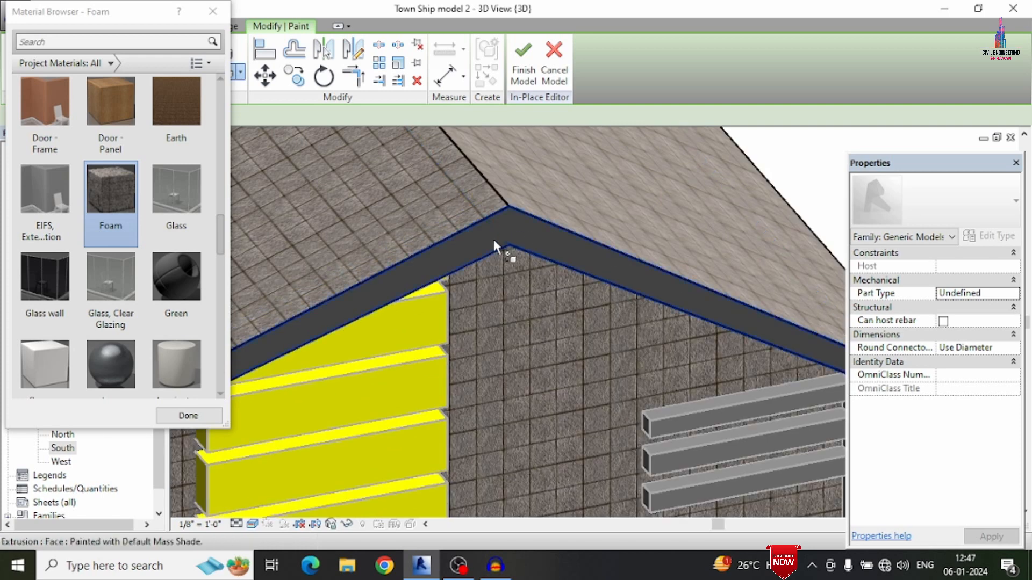
pyautogui.scroll(-5, 589, 193)
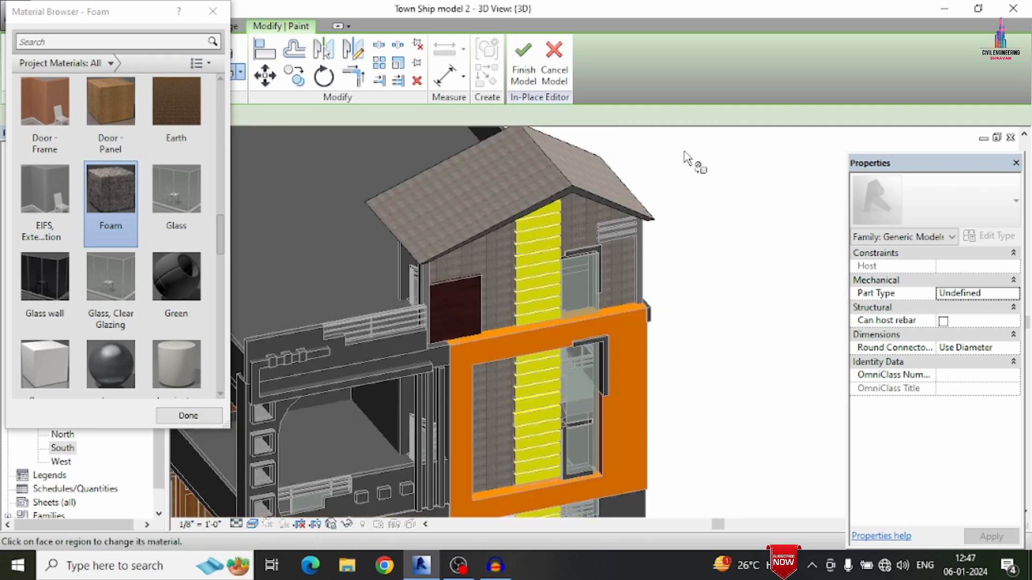
pyautogui.press('Escape')
pyautogui.scroll(5, 587, 182)
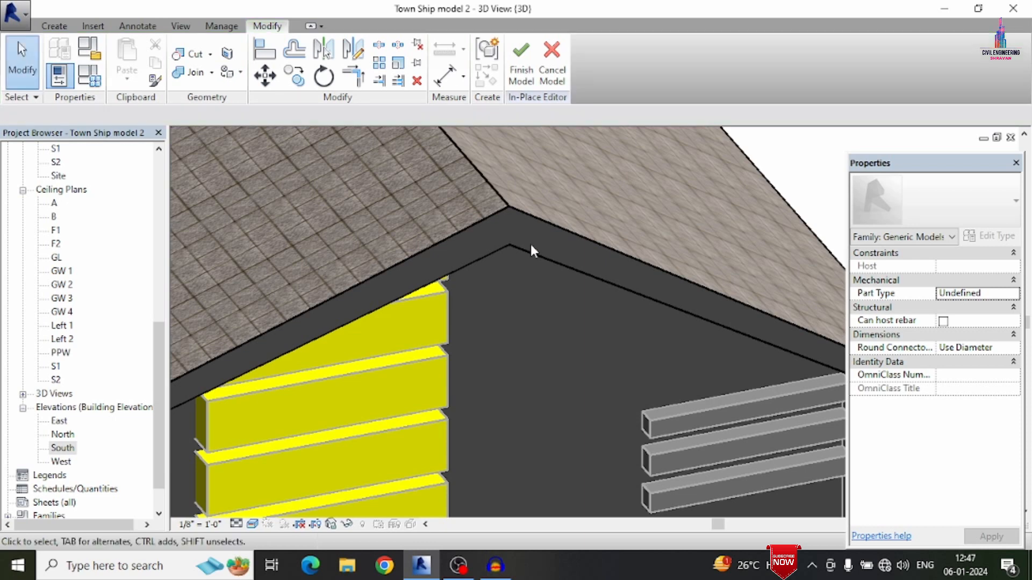
# Paint the front edge face of the gable roof with Foam
pyautogui.click(240, 74)
pyautogui.click(260, 97)
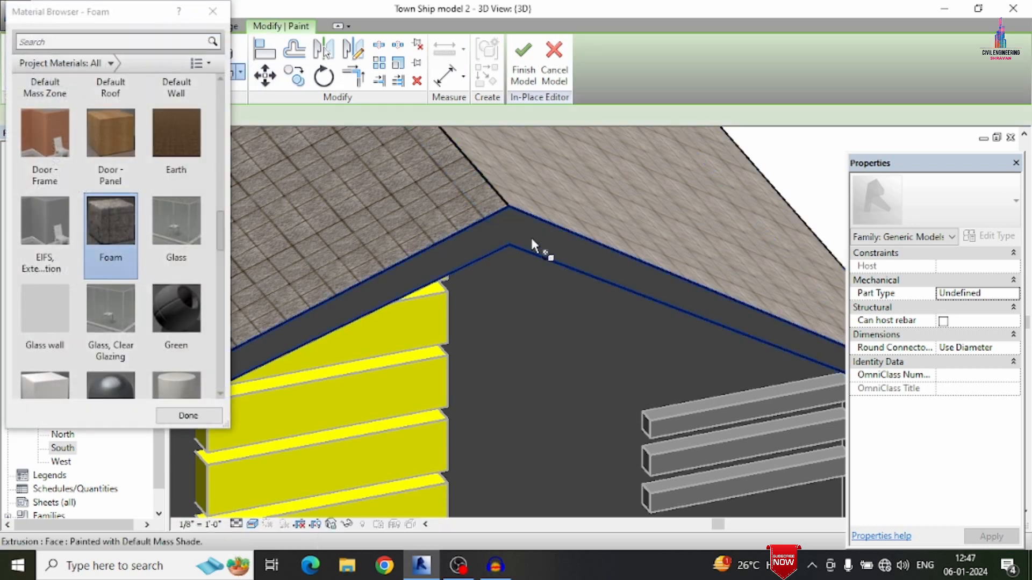
pyautogui.click(531, 236)
pyautogui.scroll(-5, 547, 226)
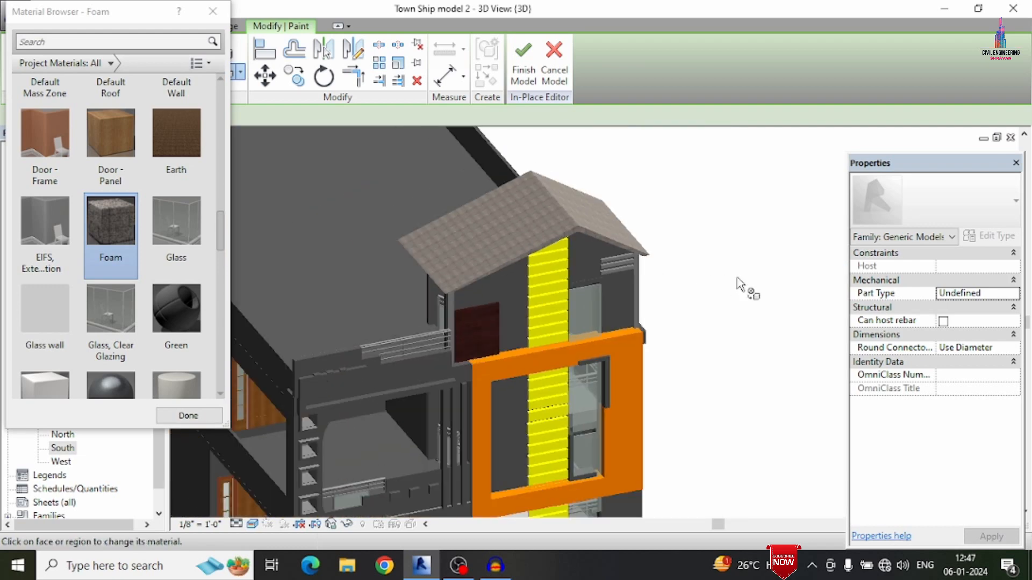
# End the Foam painting and finish the in-place gable roof model
pyautogui.scroll(-1, 754, 224)
pyautogui.press('Escape')
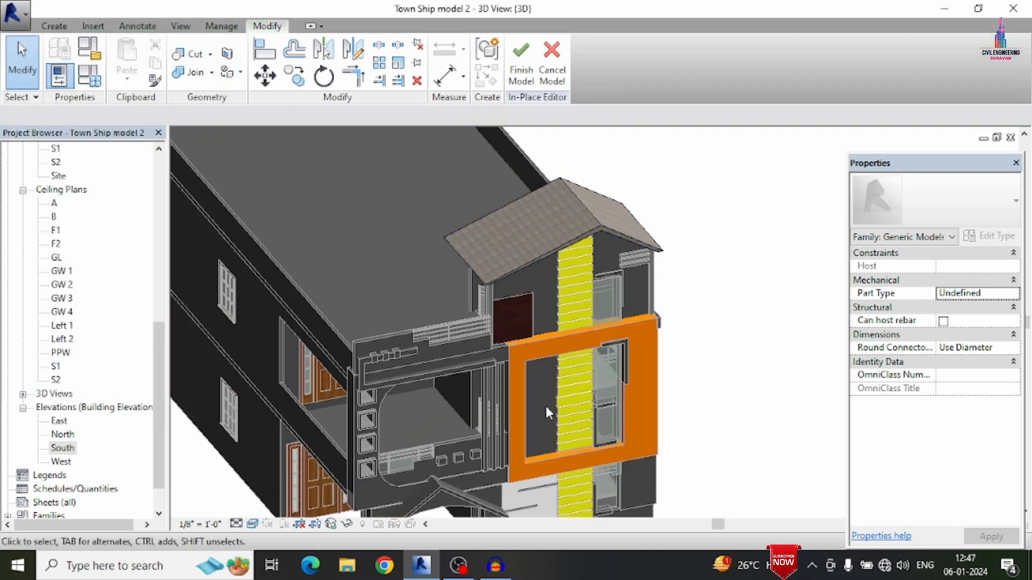
pyautogui.scroll(2, 443, 380)
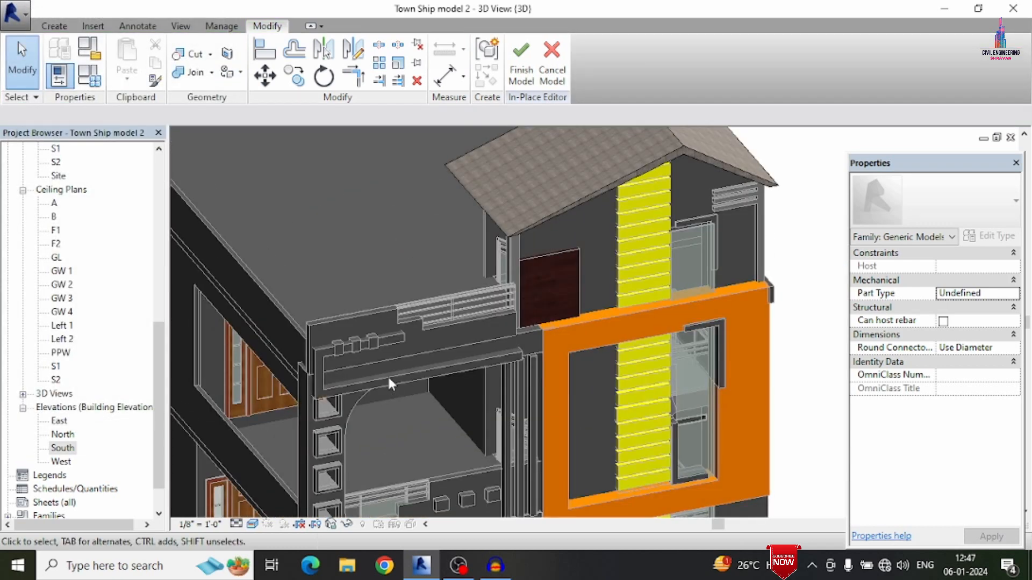
pyautogui.click(521, 78)
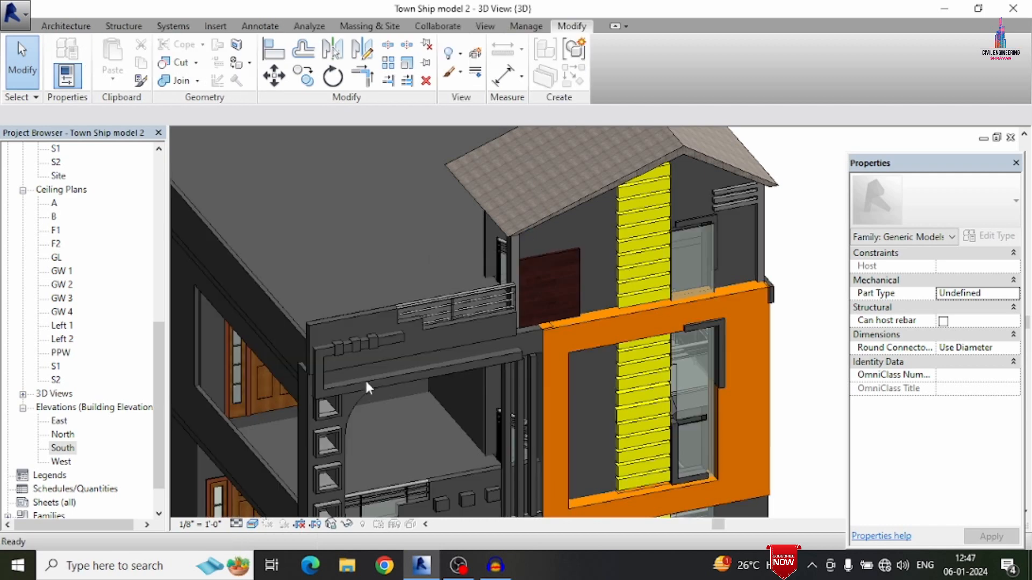
# Edit the C-shaped band on the balcony parapet in place and paint its front face with White 2
pyautogui.click(366, 379)
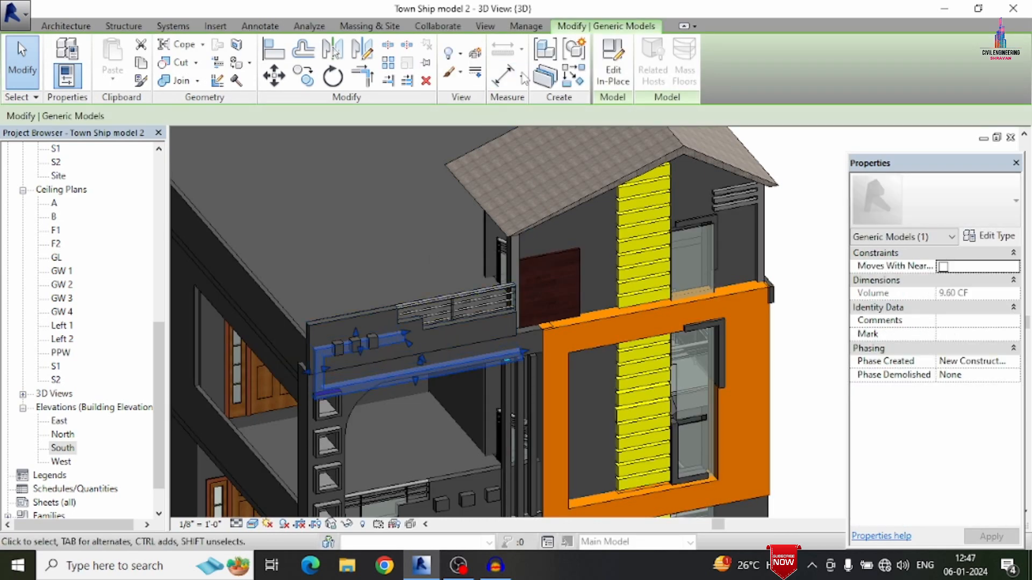
pyautogui.click(612, 85)
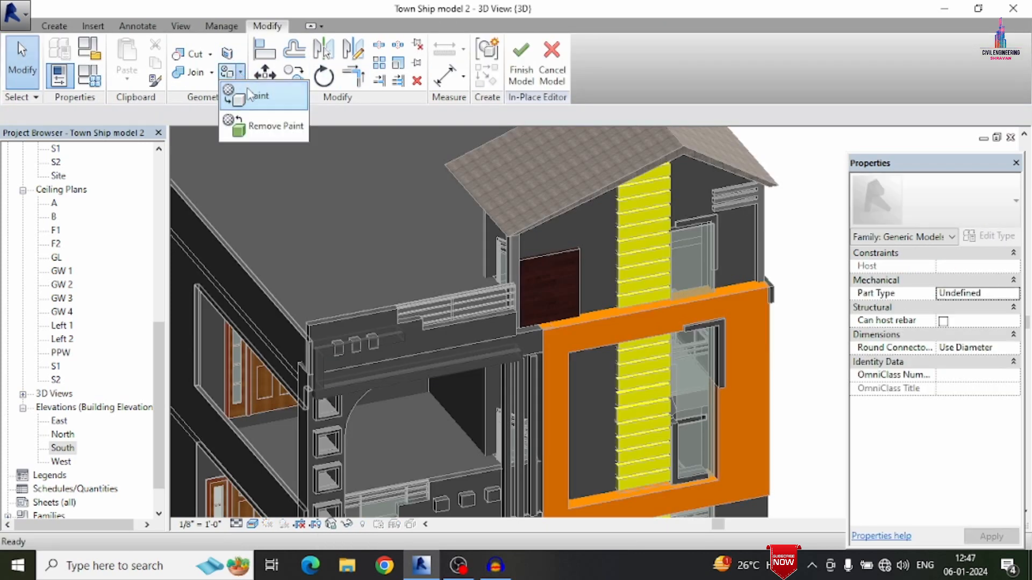
pyautogui.click(250, 96)
pyautogui.scroll(-10, 143, 316)
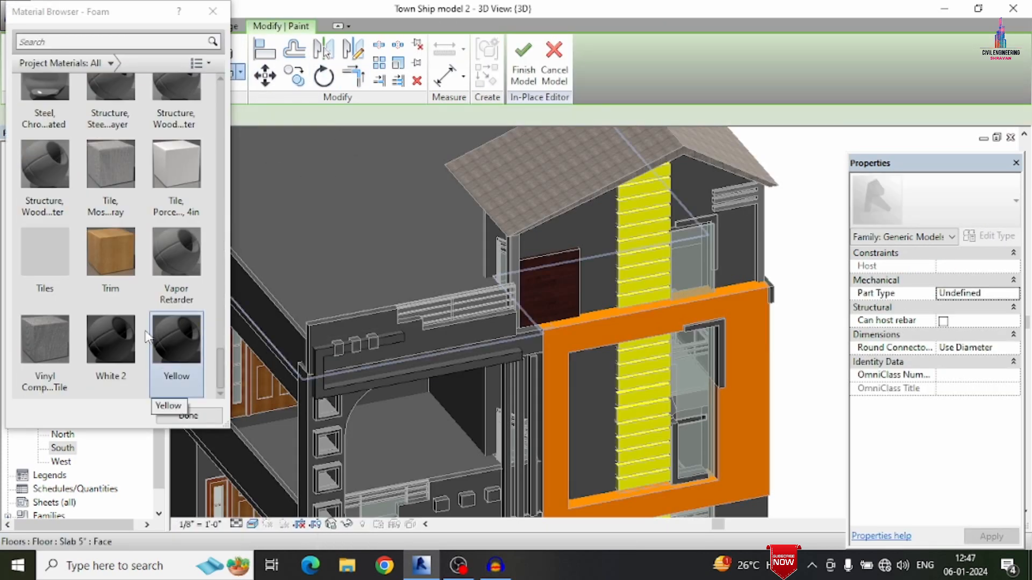
pyautogui.click(123, 365)
pyautogui.scroll(5, 310, 344)
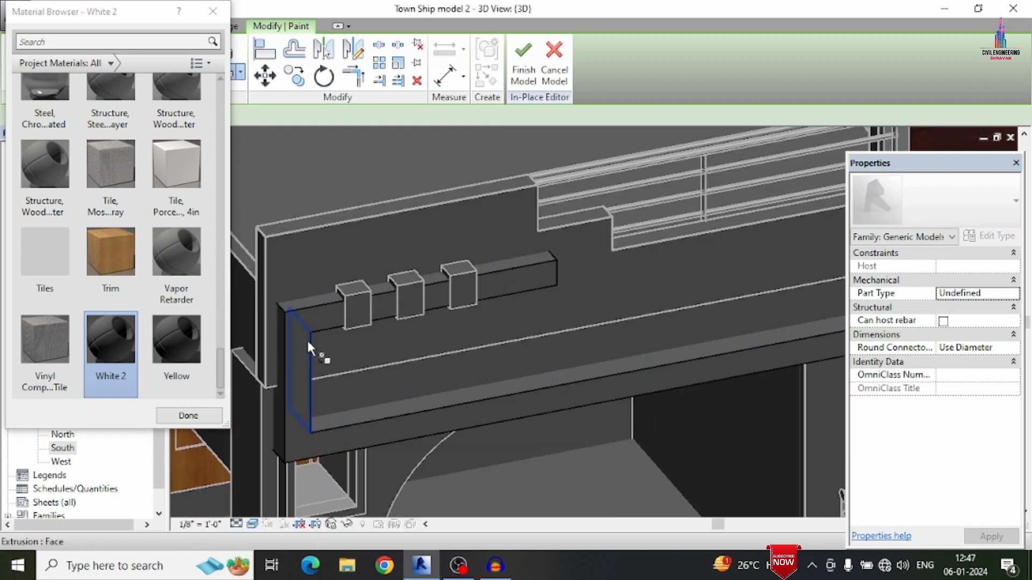
pyautogui.click(322, 314)
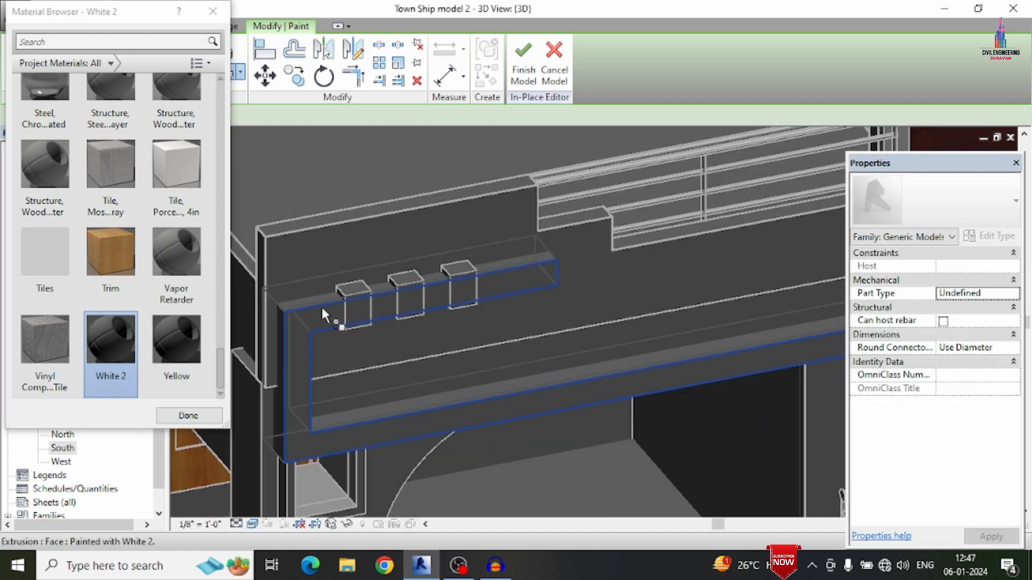
# Paint the band's upper bar top, outer side face and lower bar top with White 2
pyautogui.scroll(2, 315, 309)
pyautogui.keyDown('shift'); pyautogui.moveTo(313, 308); pyautogui.dragTo(322, 317, button='middle'); pyautogui.keyUp('shift')
pyautogui.click(314, 296)
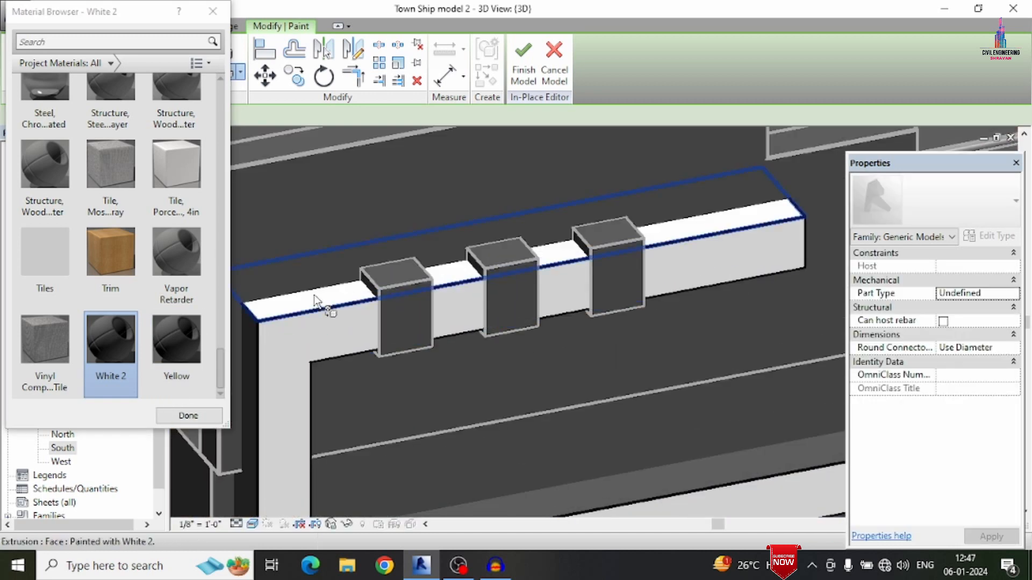
pyautogui.scroll(3, 249, 341)
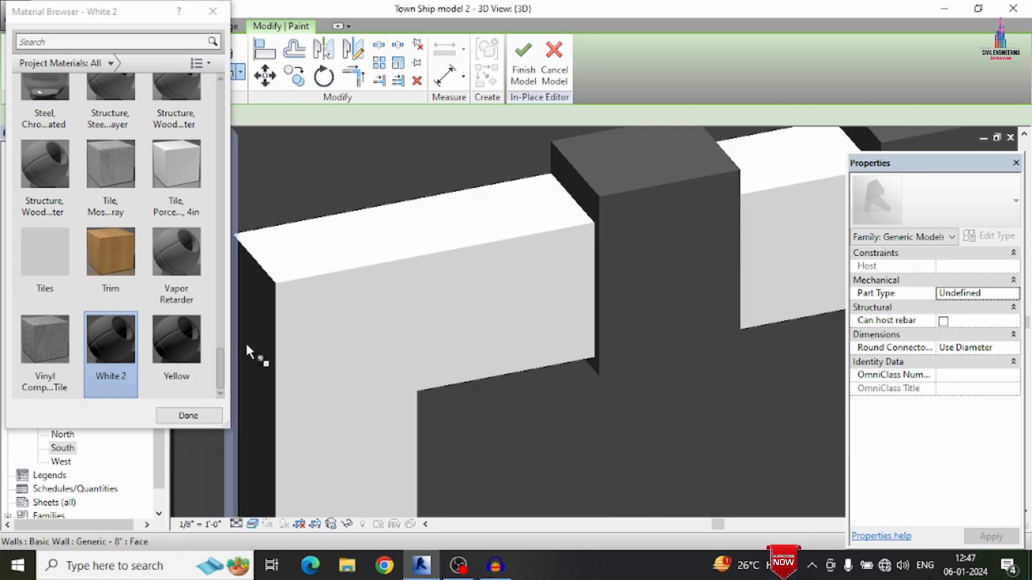
pyautogui.click(257, 334)
pyautogui.scroll(-3, 388, 273)
pyautogui.scroll(-3, 550, 311)
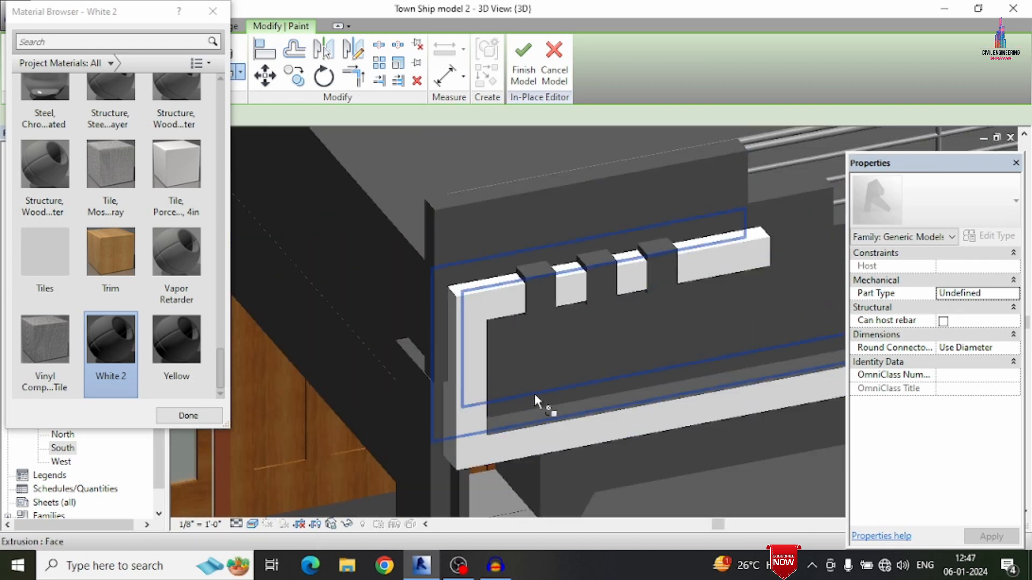
pyautogui.scroll(5, 519, 414)
pyautogui.click(517, 411)
pyautogui.scroll(-5, 504, 432)
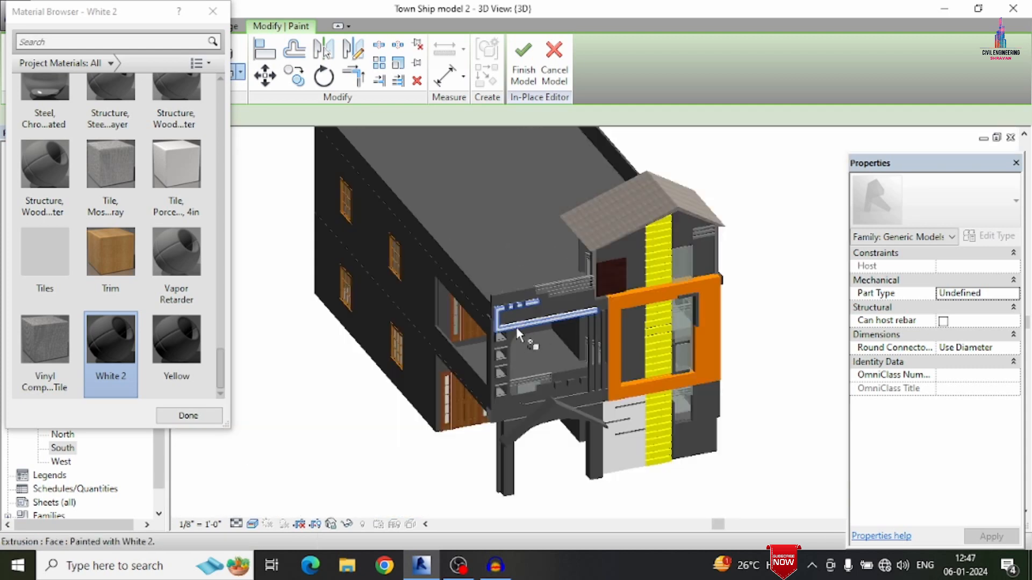
# Paint the exposed end faces of the band's two horizontal bars with White 2 and finish the in-place model
pyautogui.scroll(-2, 622, 302)
pyautogui.keyDown('shift'); pyautogui.moveTo(595, 312); pyautogui.dragTo(759, 326, button='middle'); pyautogui.keyUp('shift')
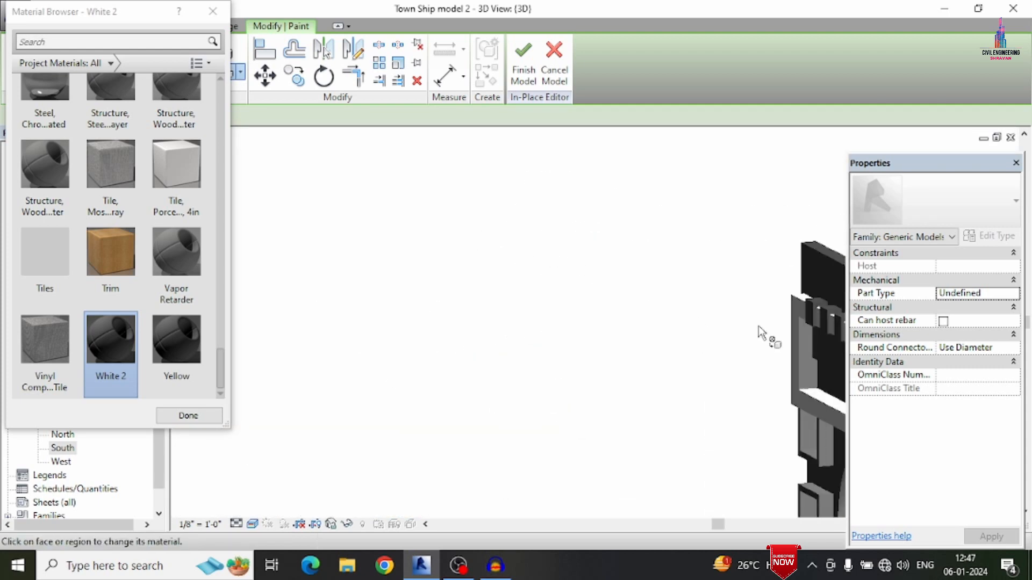
pyautogui.scroll(-3, 508, 332)
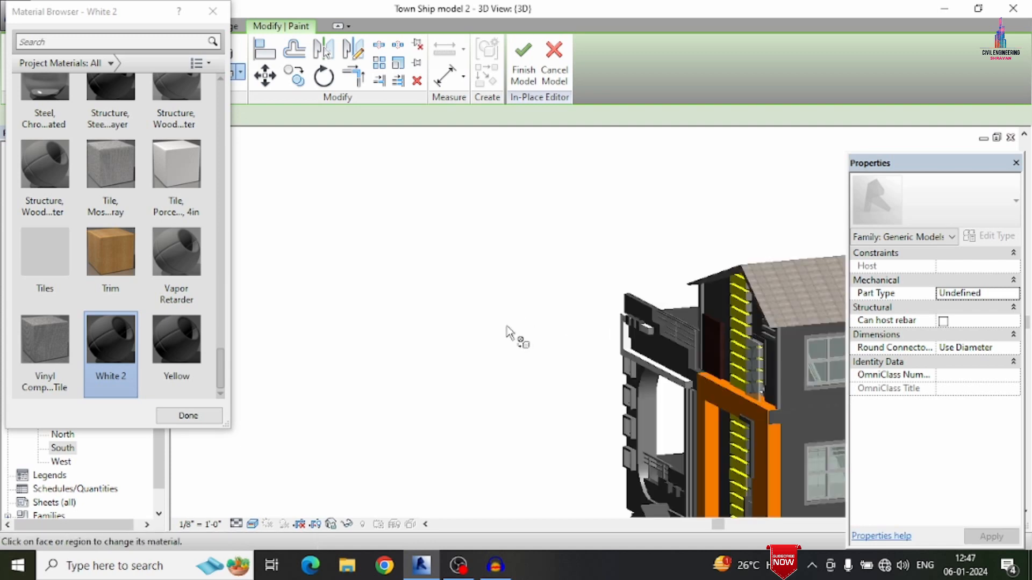
pyautogui.scroll(-1, 576, 384)
pyautogui.scroll(7, 651, 397)
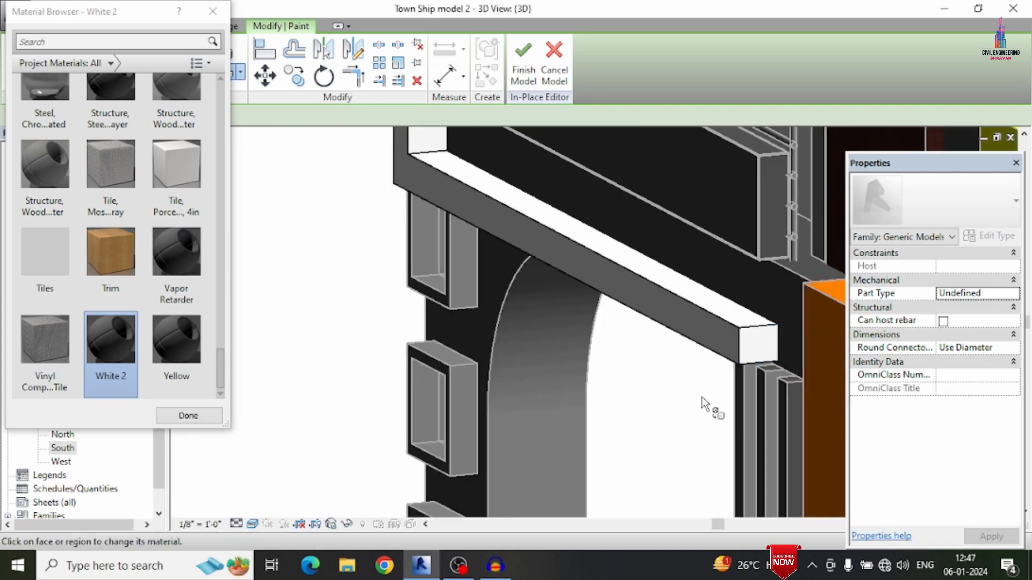
pyautogui.scroll(-3, 623, 218)
pyautogui.scroll(4, 629, 221)
pyautogui.scroll(-5, 580, 329)
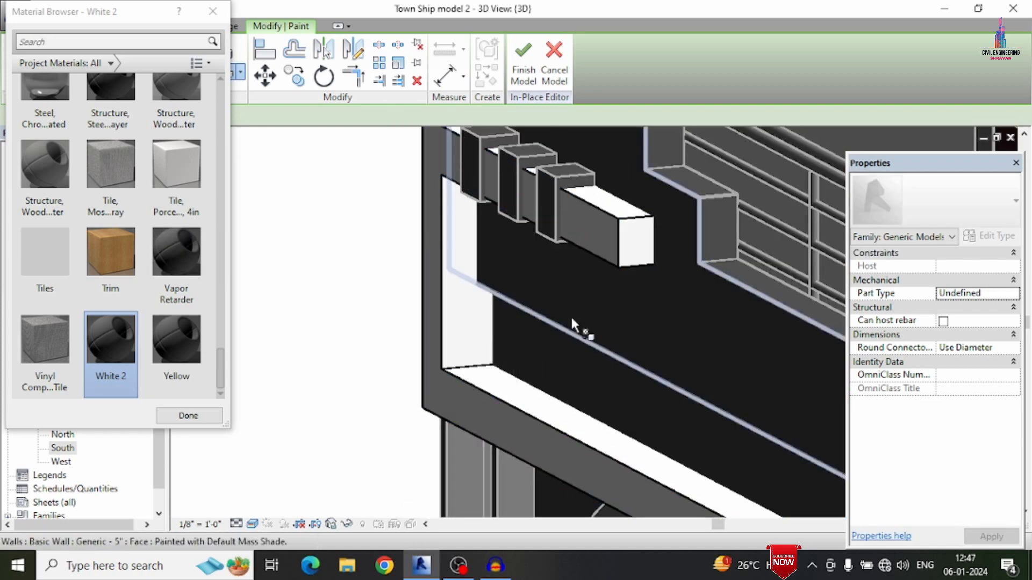
pyautogui.press('Escape')
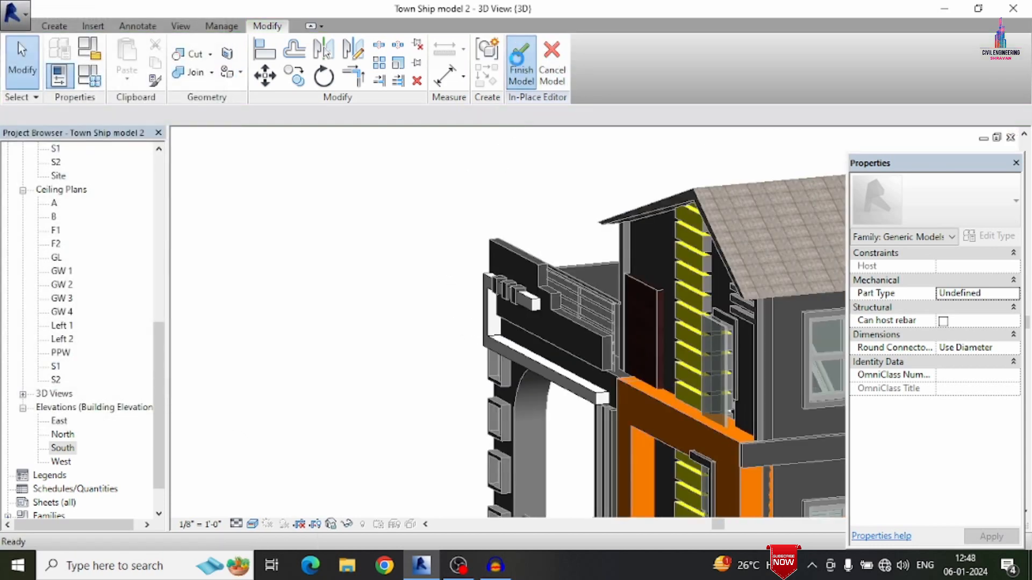
pyautogui.click(522, 63)
# Edit the three small blocks on the white band in place and paint their front faces and the middle block's top with Blue 2
pyautogui.scroll(5, 506, 286)
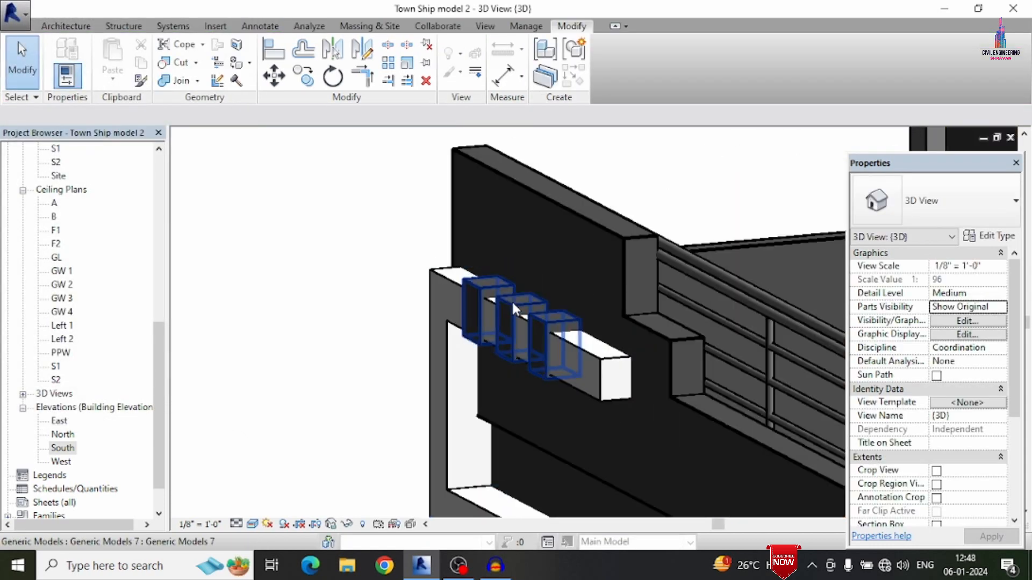
pyautogui.click(511, 300)
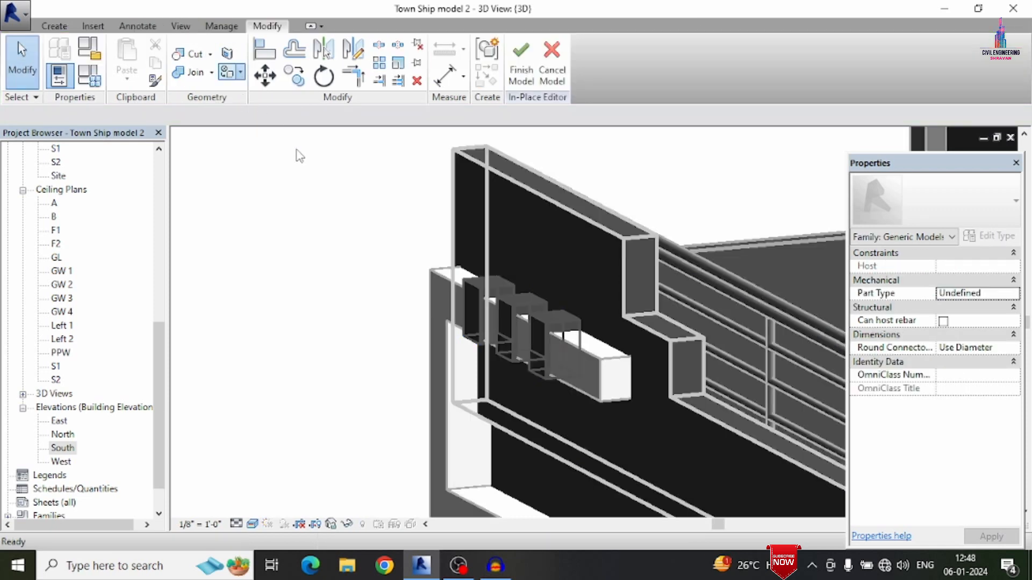
pyautogui.press('p')
pyautogui.press('t')
pyautogui.scroll(15, 217, 196)
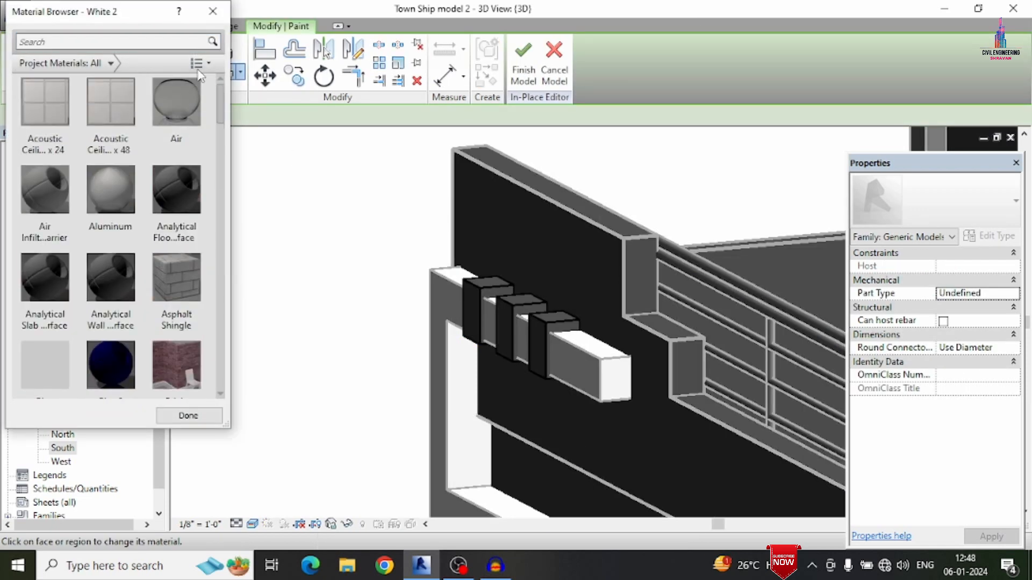
pyautogui.scroll(-5, 156, 231)
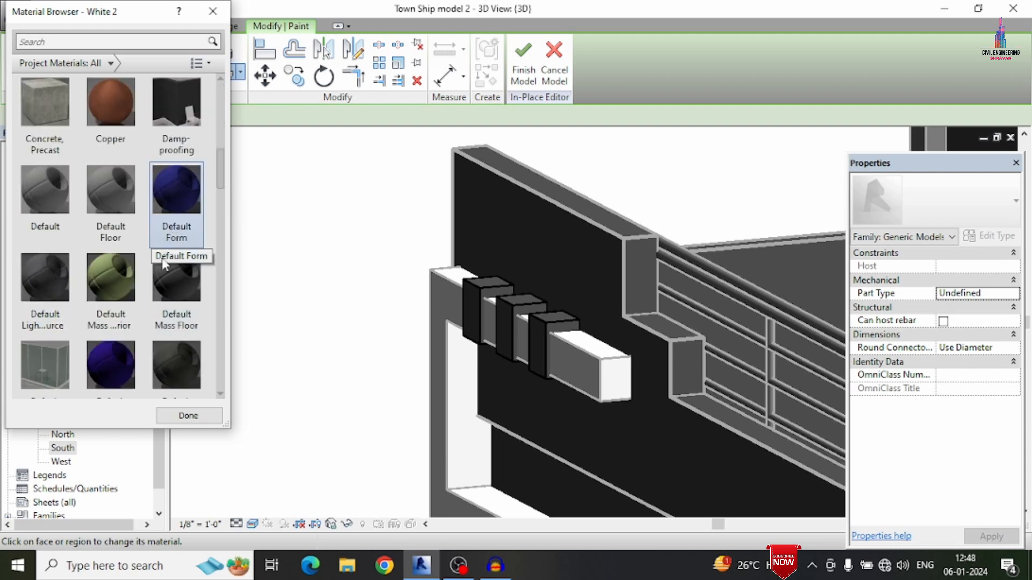
pyautogui.scroll(5, 230, 141)
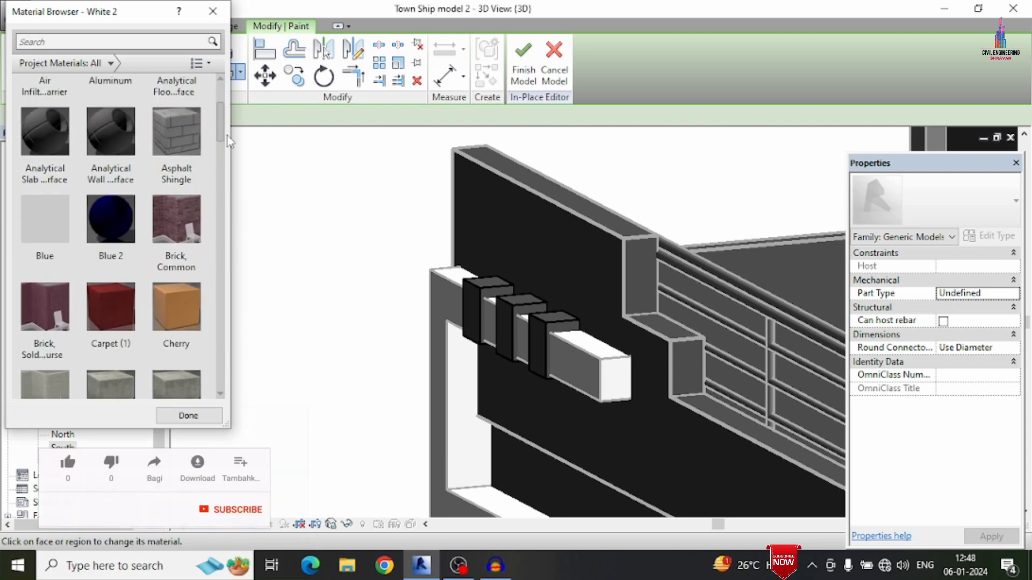
pyautogui.click(114, 217)
pyautogui.scroll(5, 506, 314)
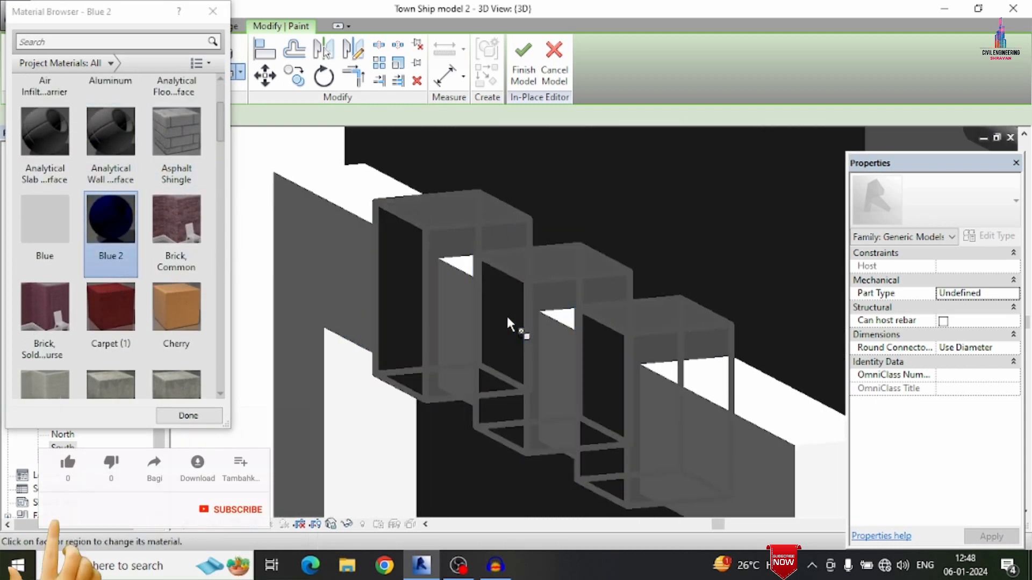
pyautogui.click(542, 255)
pyautogui.scroll(2, 539, 269)
pyautogui.click(538, 269)
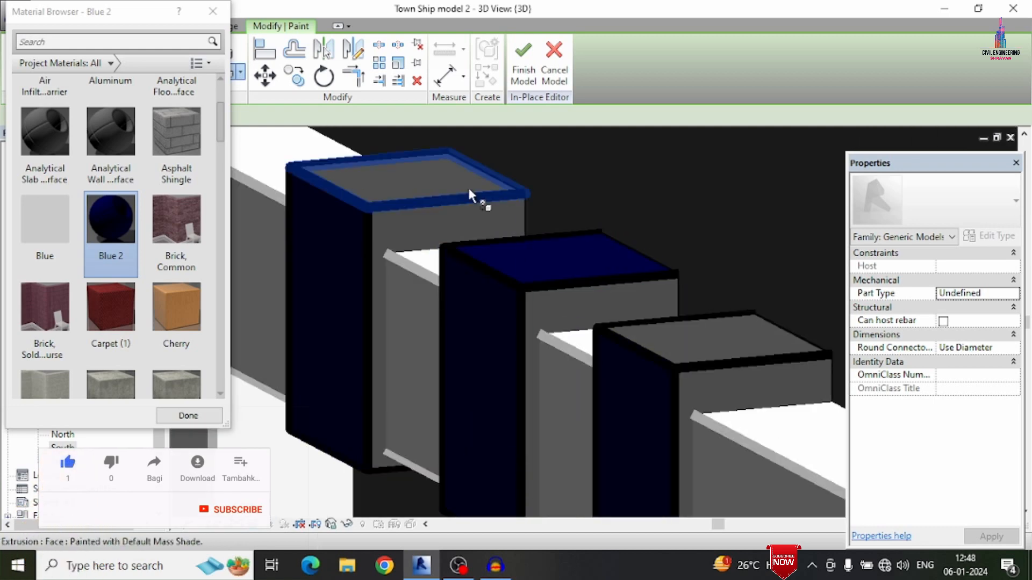
# Paint the top faces of the two outer blocks and the right-hand side faces of all three blocks with Blue 2
pyautogui.click(469, 188)
pyautogui.click(474, 223)
pyautogui.click(546, 317)
pyautogui.click(709, 344)
pyautogui.click(710, 382)
# Paint the blocks' opposite side face with Blue 2 and finish the in-place block model
pyautogui.scroll(-10, 425, 263)
pyautogui.moveTo(427, 265)
pyautogui.keyDown('shift'); pyautogui.mouseDown(button='middle')
pyautogui.moveTo(574, 188)
pyautogui.moveTo(603, 290)
pyautogui.mouseUp(button='middle'); pyautogui.keyUp('shift')
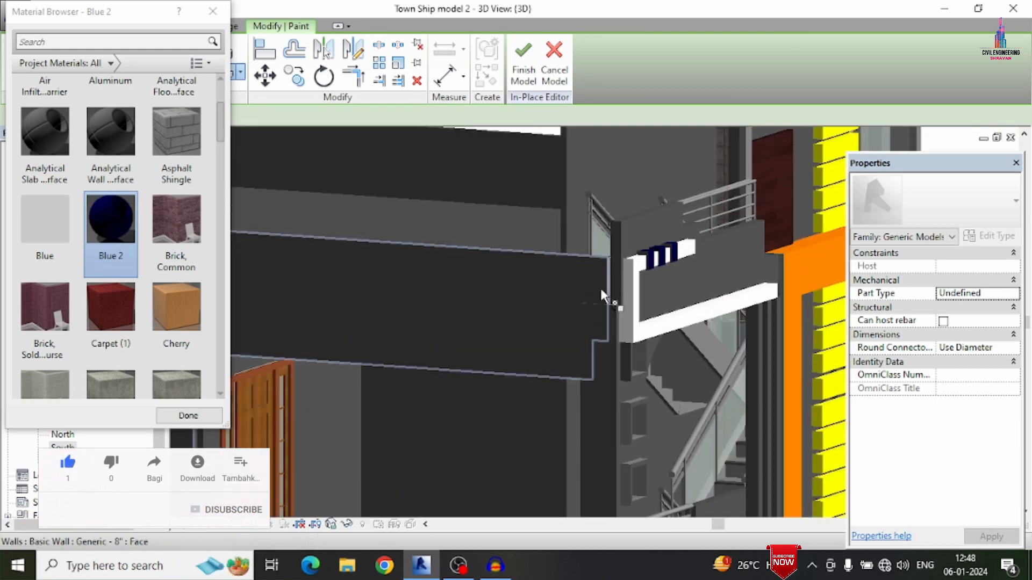
pyautogui.scroll(7, 664, 256)
pyautogui.click(530, 279)
pyautogui.scroll(-8, 519, 309)
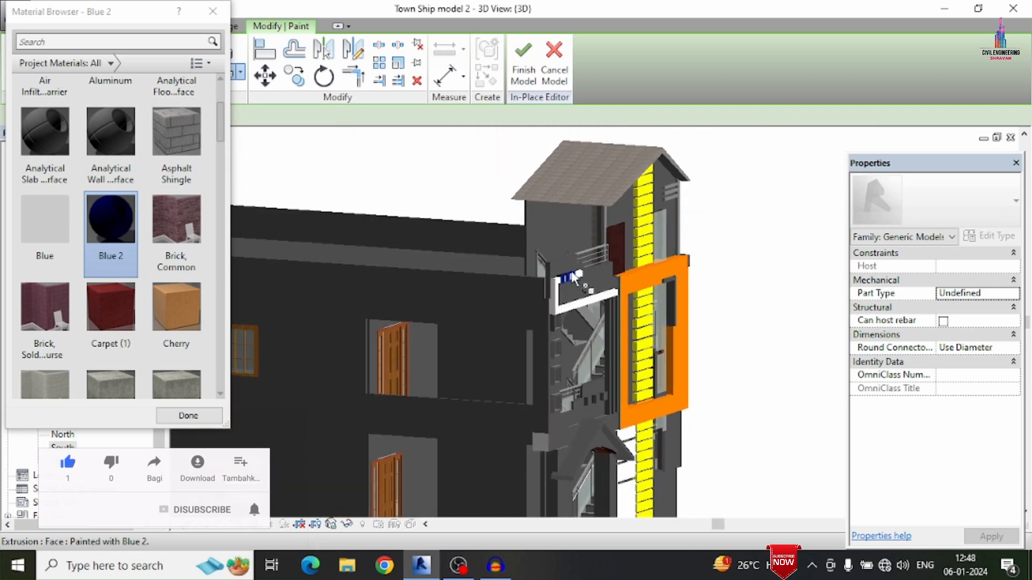
pyautogui.keyDown('shift'); pyautogui.moveTo(698, 267); pyautogui.dragTo(649, 264, button='middle'); pyautogui.keyUp('shift')
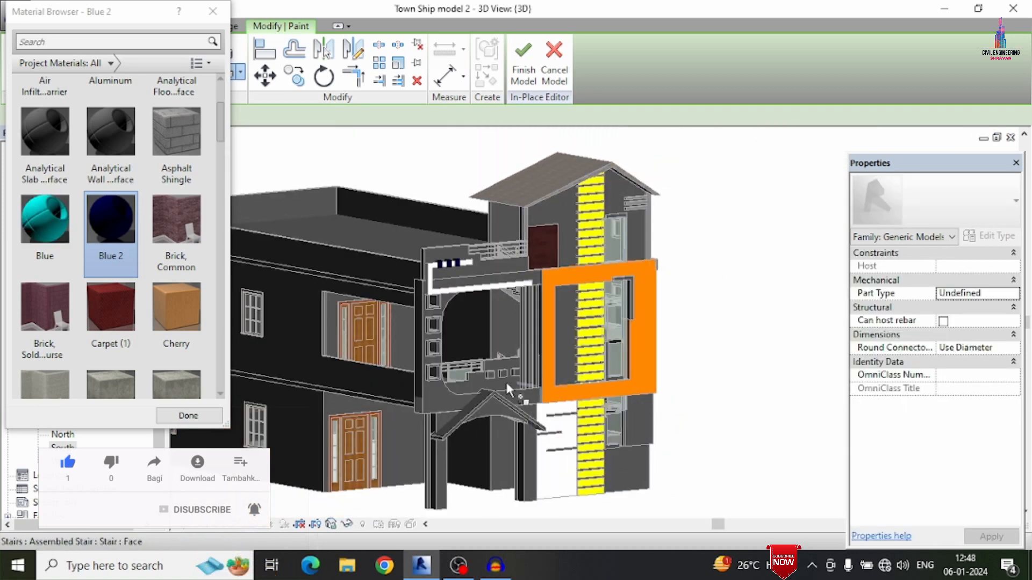
pyautogui.click(523, 64)
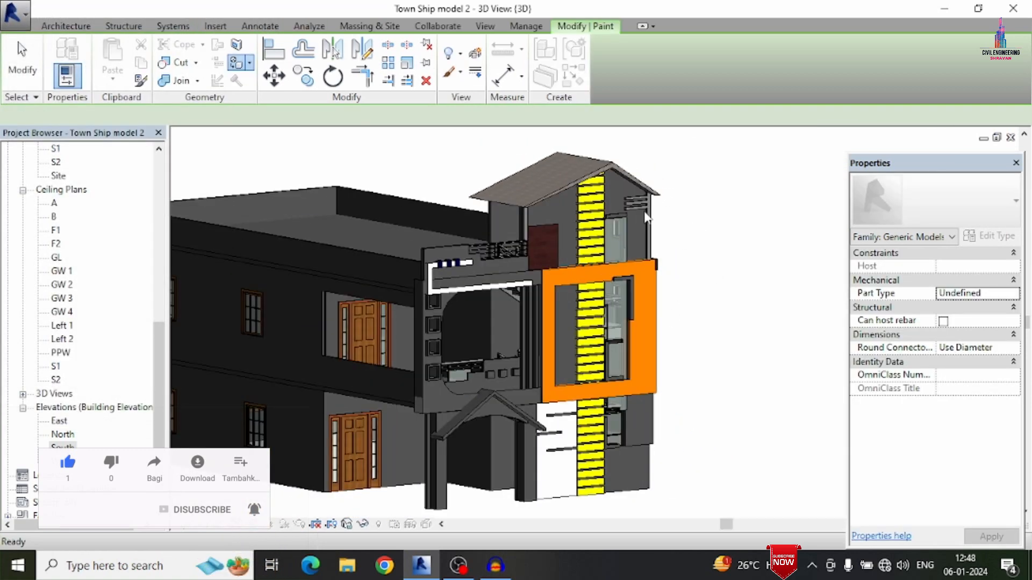
# Edit the post model with three horizontal bars under the gable roof in place and paint its front face with White 2
pyautogui.scroll(4, 643, 207)
pyautogui.click(639, 200)
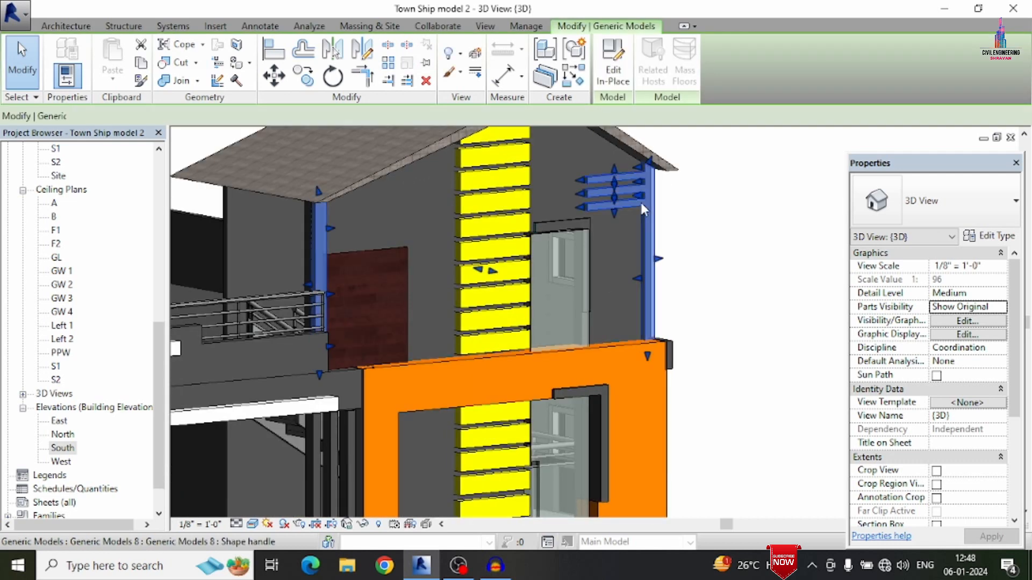
pyautogui.click(613, 68)
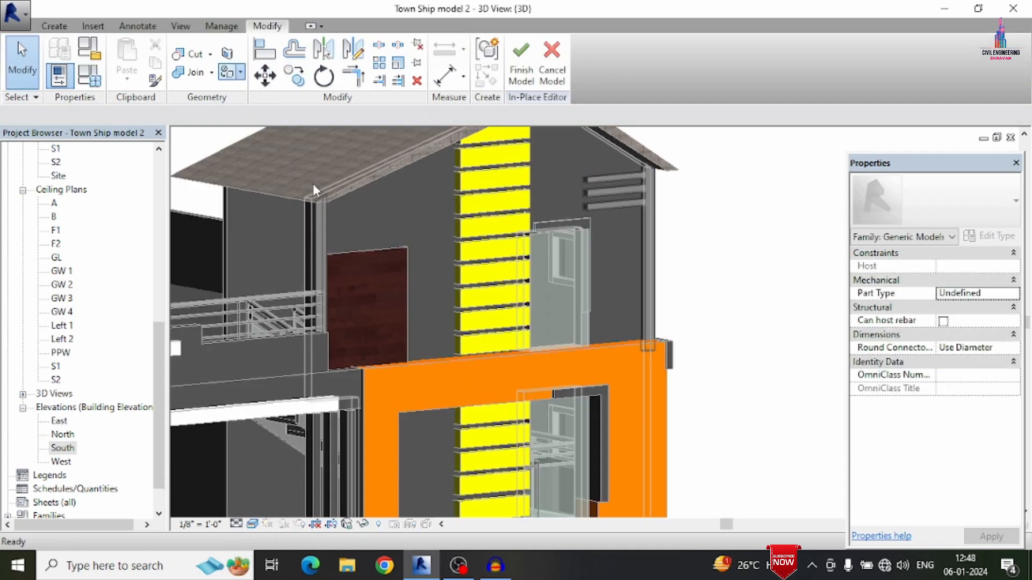
pyautogui.press('p')
pyautogui.press('t')
pyautogui.moveTo(221, 129); pyautogui.dragTo(204, 376)
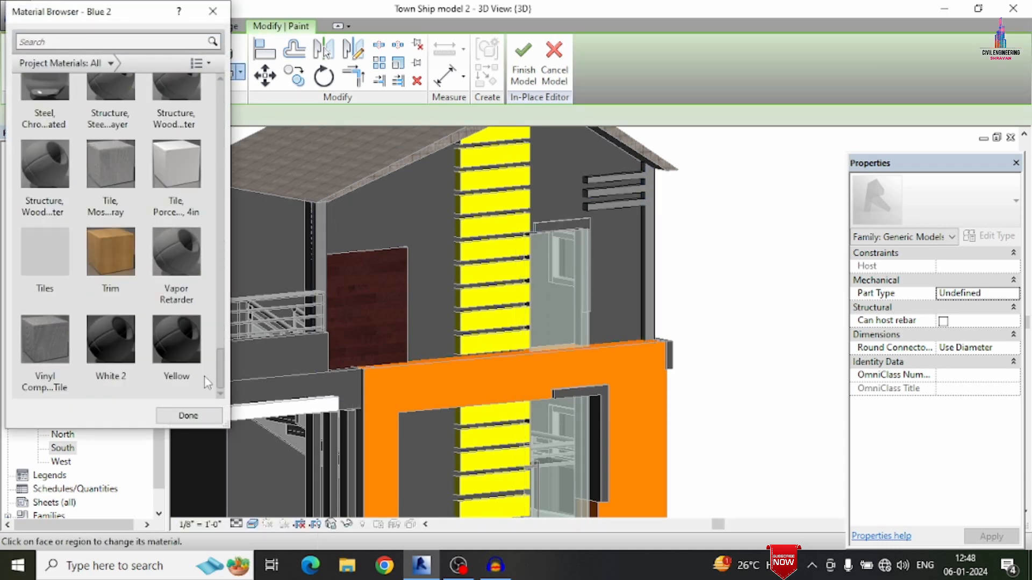
pyautogui.click(131, 346)
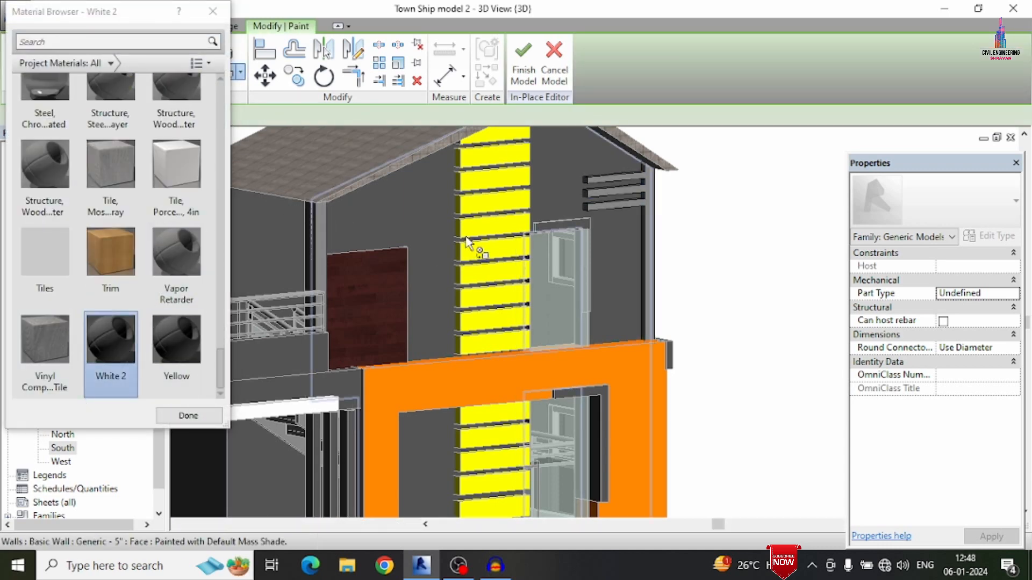
pyautogui.click(612, 180)
pyautogui.scroll(5, 597, 193)
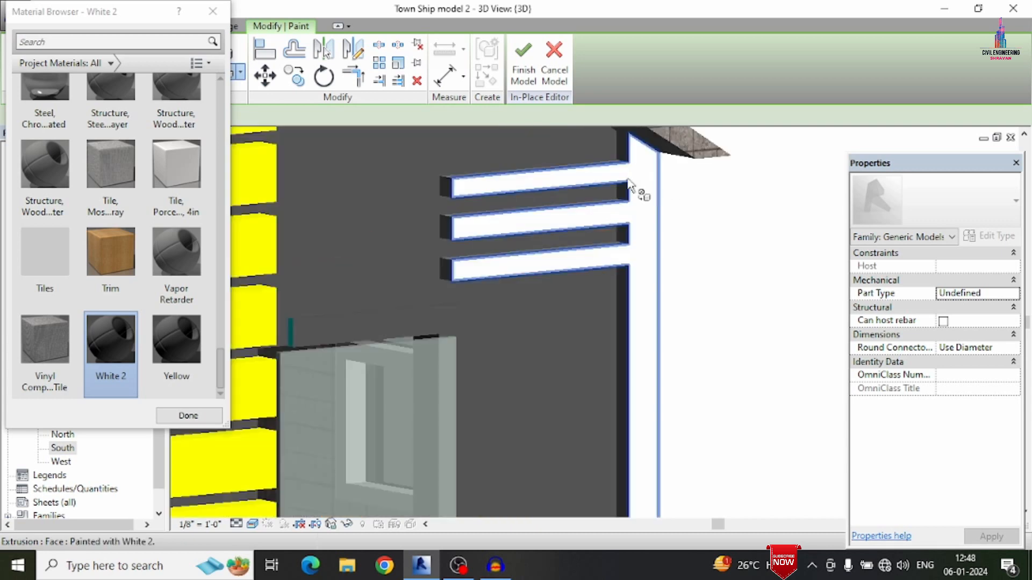
pyautogui.scroll(4, 615, 198)
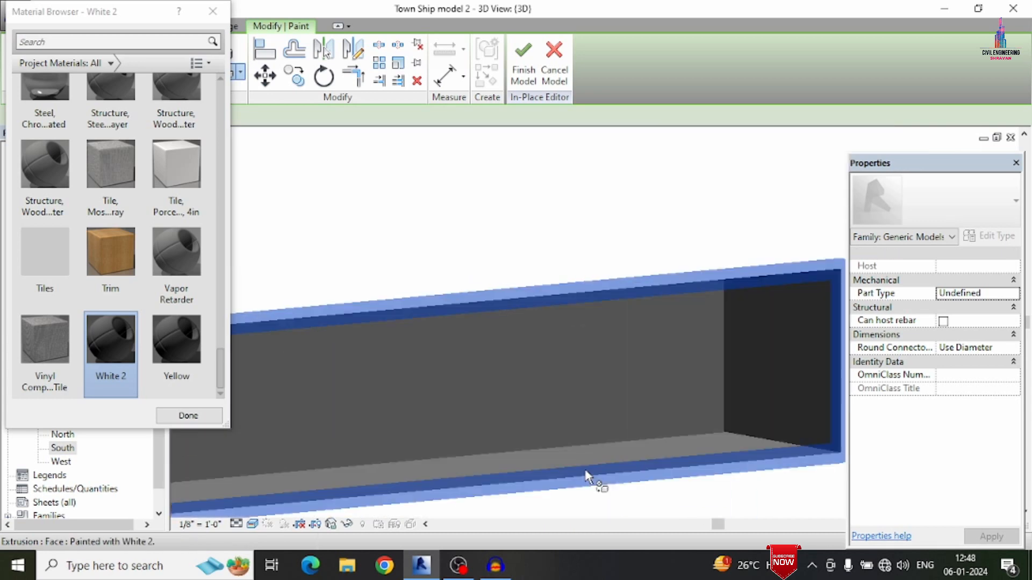
pyautogui.scroll(-5, 699, 175)
pyautogui.keyDown('shift'); pyautogui.moveTo(747, 237); pyautogui.dragTo(558, 252, button='middle'); pyautogui.keyUp('shift')
pyautogui.scroll(-8, 558, 252)
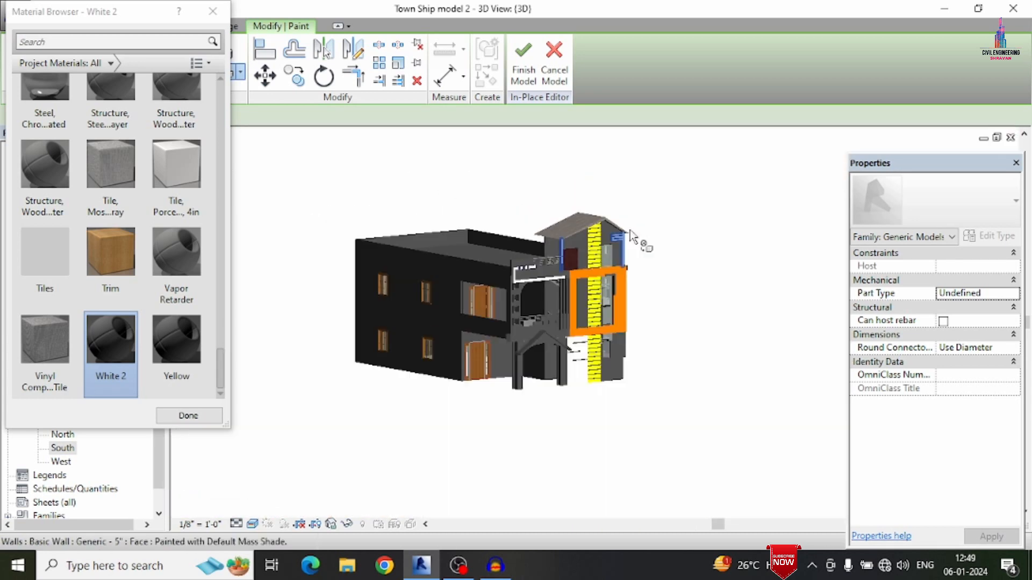
# Finish the in-place model of the posts and horizontal bars under the gable roof
pyautogui.scroll(7, 565, 238)
pyautogui.scroll(5, 591, 269)
pyautogui.scroll(-10, 548, 284)
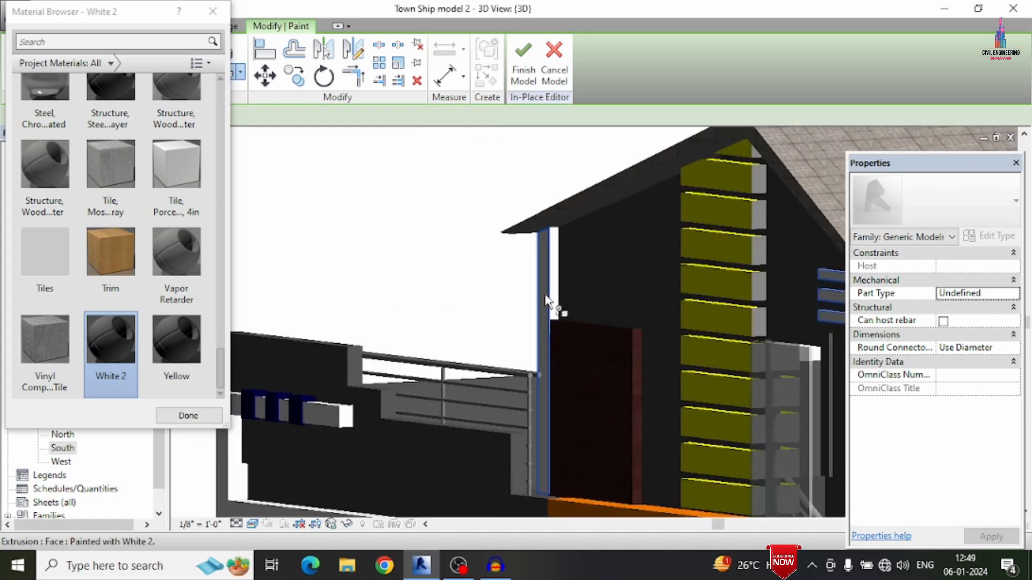
pyautogui.keyDown('shift'); pyautogui.moveTo(546, 295); pyautogui.dragTo(728, 247, button='middle'); pyautogui.keyUp('shift')
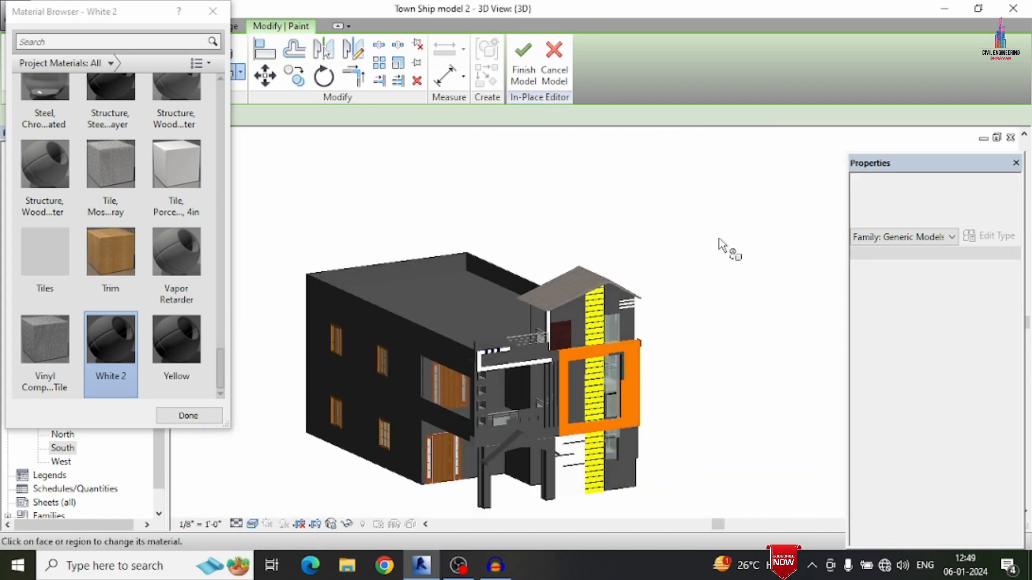
pyautogui.click(529, 82)
# Edit the three small blocks on the balcony parapet in place and paint their front faces with Blue 2
pyautogui.scroll(5, 489, 410)
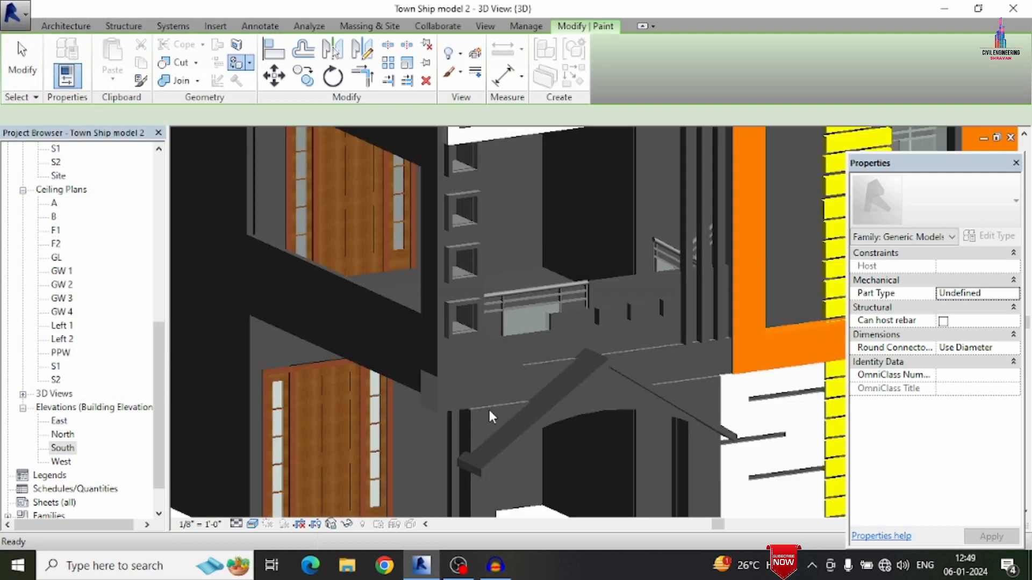
pyautogui.press('Escape')
pyautogui.click(614, 306)
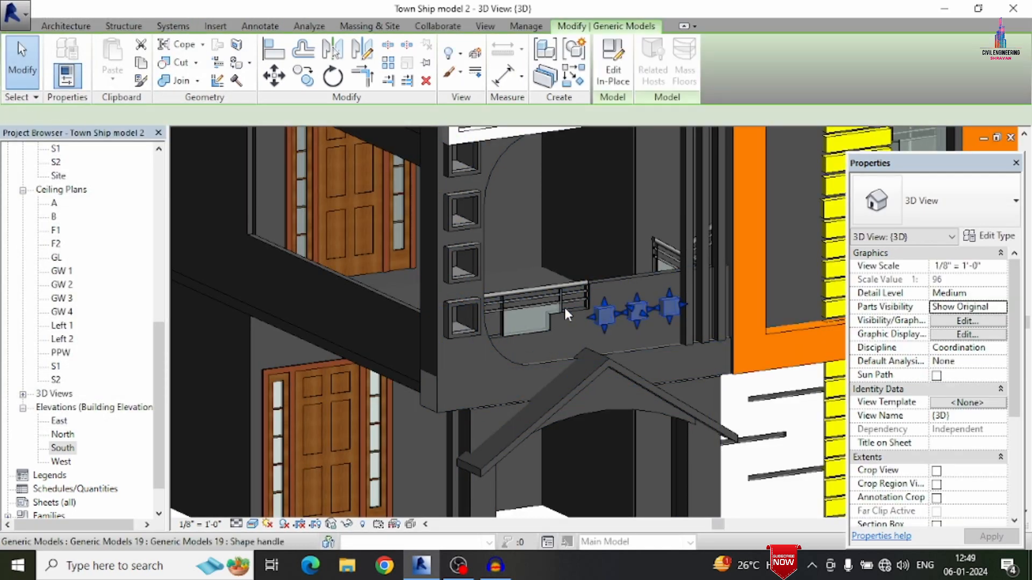
pyautogui.click(613, 73)
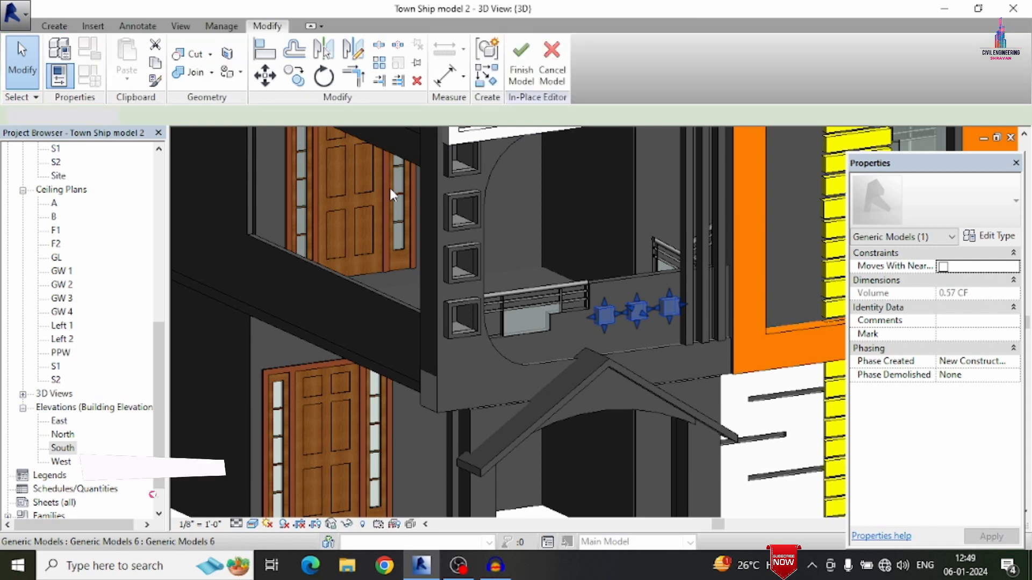
pyautogui.scroll(-3, 460, 364)
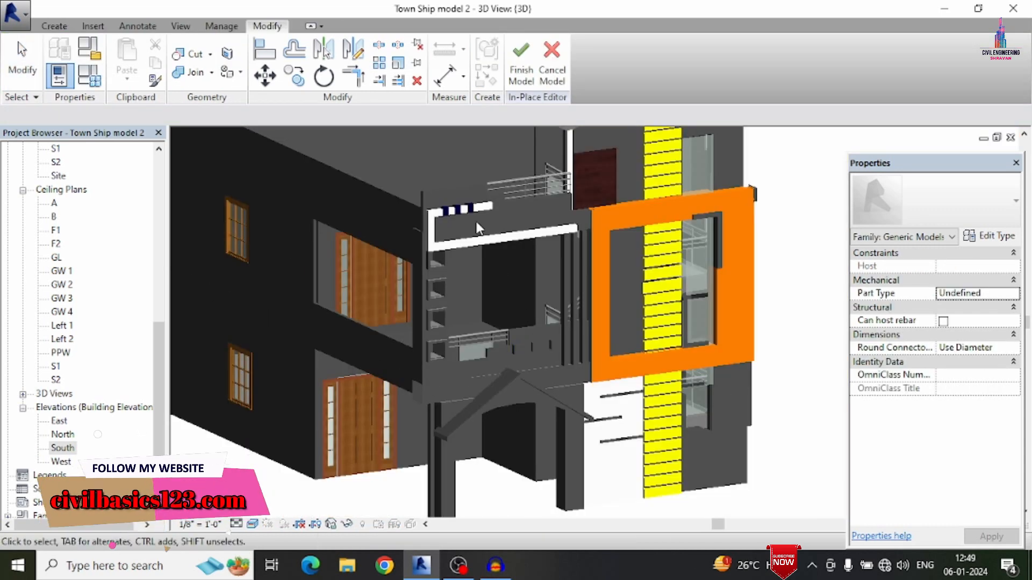
pyautogui.scroll(3, 478, 228)
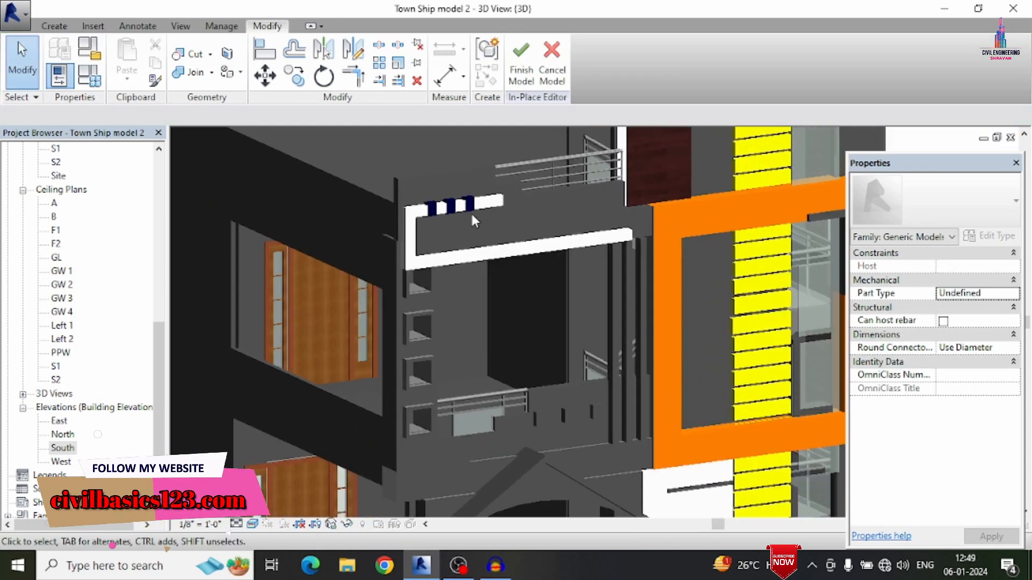
pyautogui.click(240, 74)
pyautogui.scroll(-2, 180, 337)
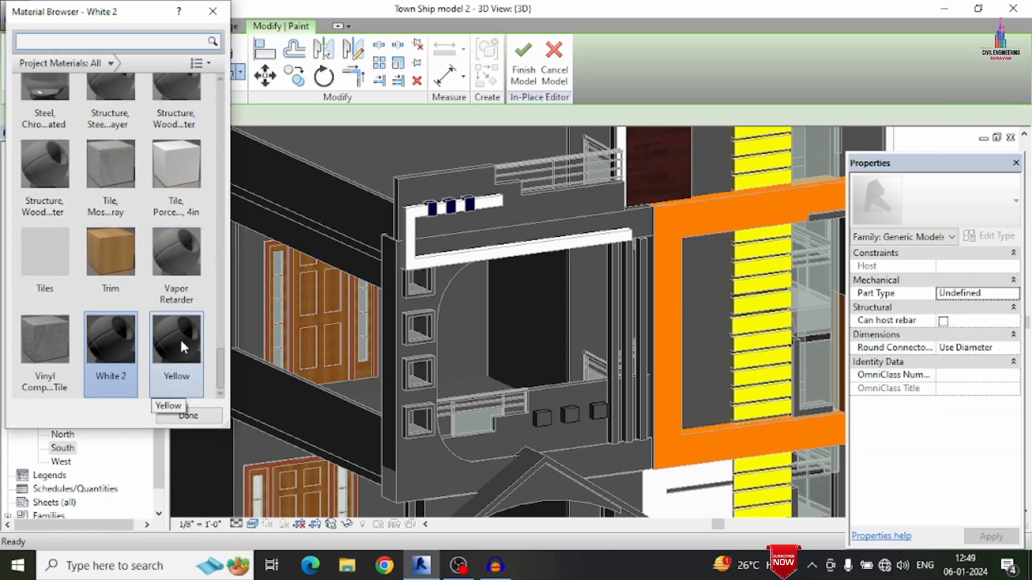
pyautogui.scroll(15, 190, 248)
pyautogui.click(124, 344)
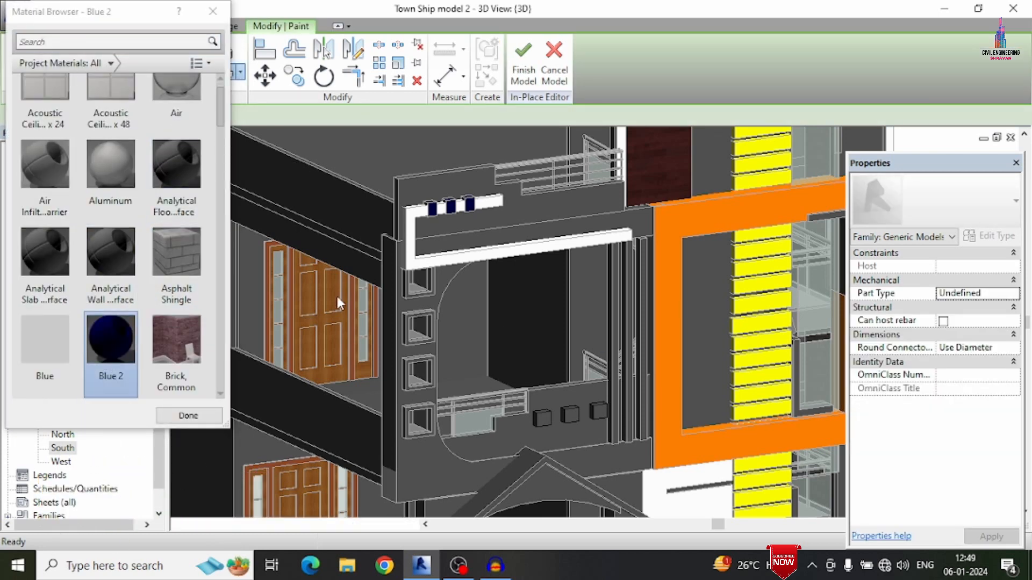
pyautogui.scroll(3, 533, 394)
pyautogui.click(546, 419)
pyautogui.scroll(7, 646, 396)
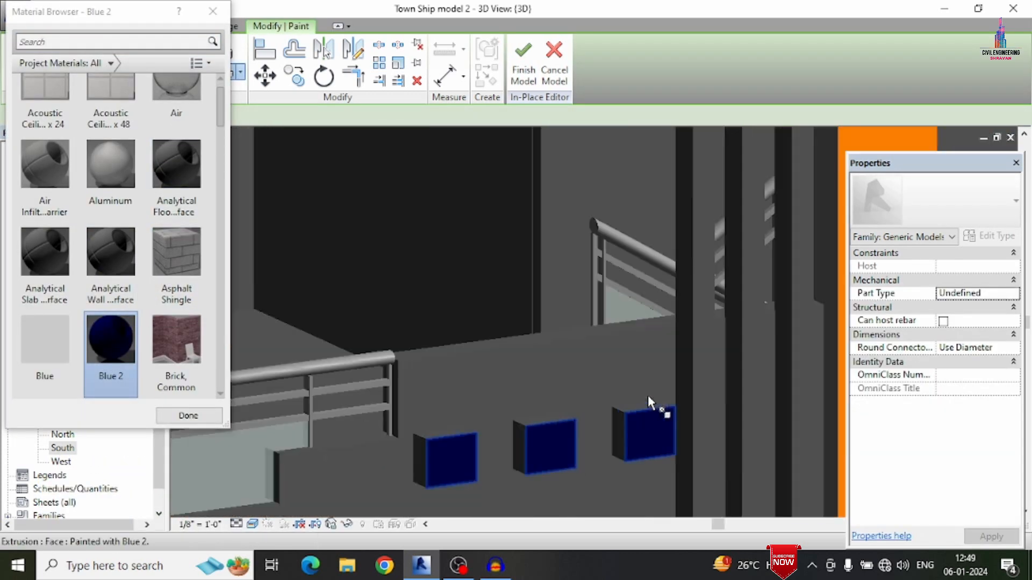
# Paint the top and left-hand side faces of the balcony parapet blocks with Blue 2
pyautogui.click(635, 417)
pyautogui.click(570, 457)
pyautogui.click(266, 488)
pyautogui.click(366, 449)
pyautogui.scroll(-2, 367, 449)
pyautogui.moveTo(366, 450); pyautogui.dragTo(565, 285, button='middle')
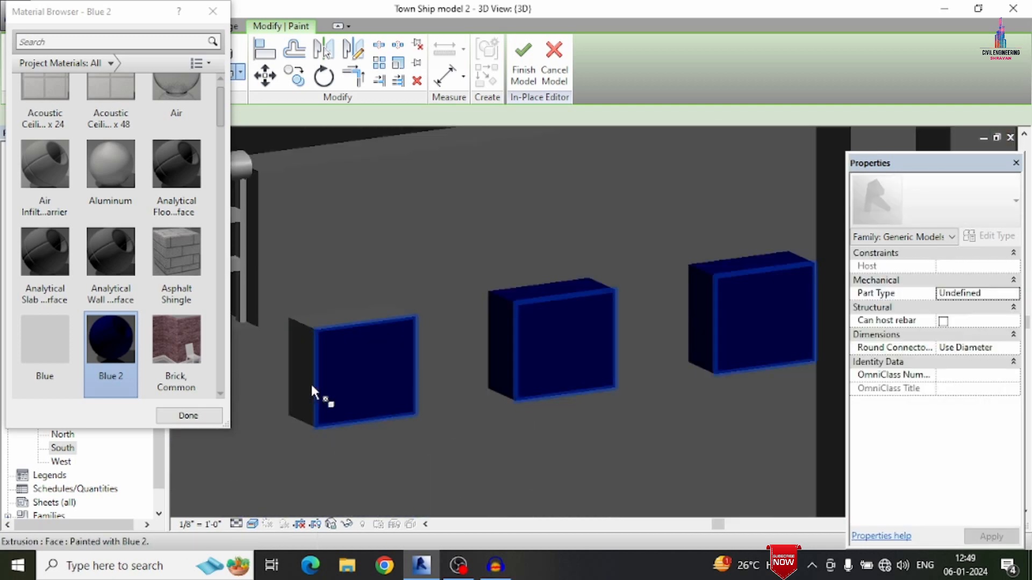
pyautogui.click(307, 385)
# Paint the right-hand side faces of the balcony parapet blocks with Blue 2
pyautogui.scroll(-7, 384, 311)
pyautogui.keyDown('shift'); pyautogui.moveTo(659, 343); pyautogui.dragTo(473, 344, button='middle'); pyautogui.keyUp('shift')
pyautogui.scroll(7, 475, 241)
pyautogui.click(476, 240)
pyautogui.click(554, 246)
pyautogui.scroll(-7, 554, 246)
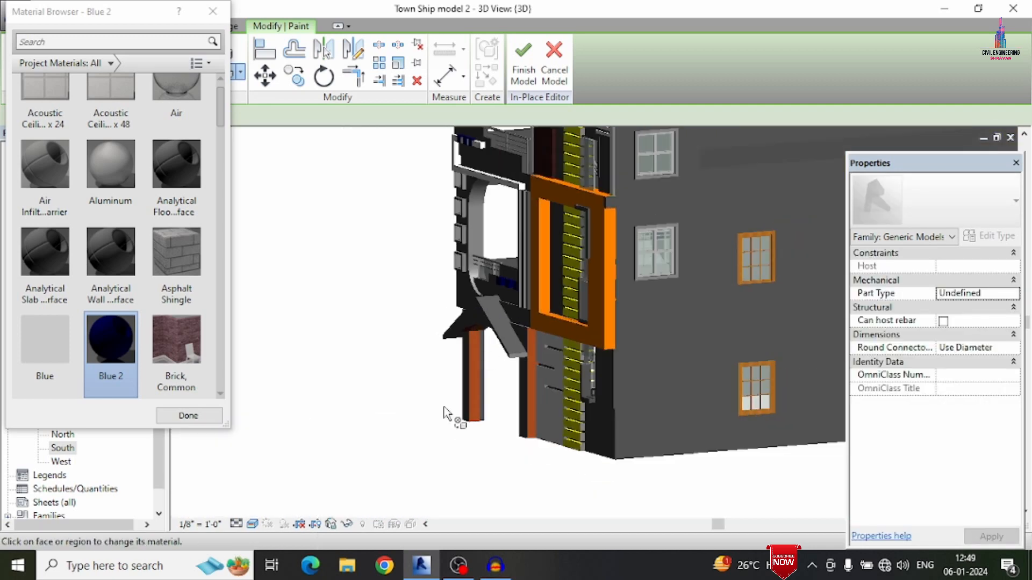
# Paint the undersides of the three parapet blocks with Blue 2 and finish their in-place model
pyautogui.keyDown('shift'); pyautogui.moveTo(442, 409); pyautogui.dragTo(570, 334, button='middle'); pyautogui.keyUp('shift')
pyautogui.scroll(7, 390, 270)
pyautogui.moveTo(390, 271); pyautogui.dragTo(537, 274, button='middle')
pyautogui.click(487, 276)
pyautogui.click(358, 284)
pyautogui.scroll(-2, 232, 281)
pyautogui.scroll(2, 232, 282)
pyautogui.click(277, 299)
pyautogui.scroll(-8, 397, 360)
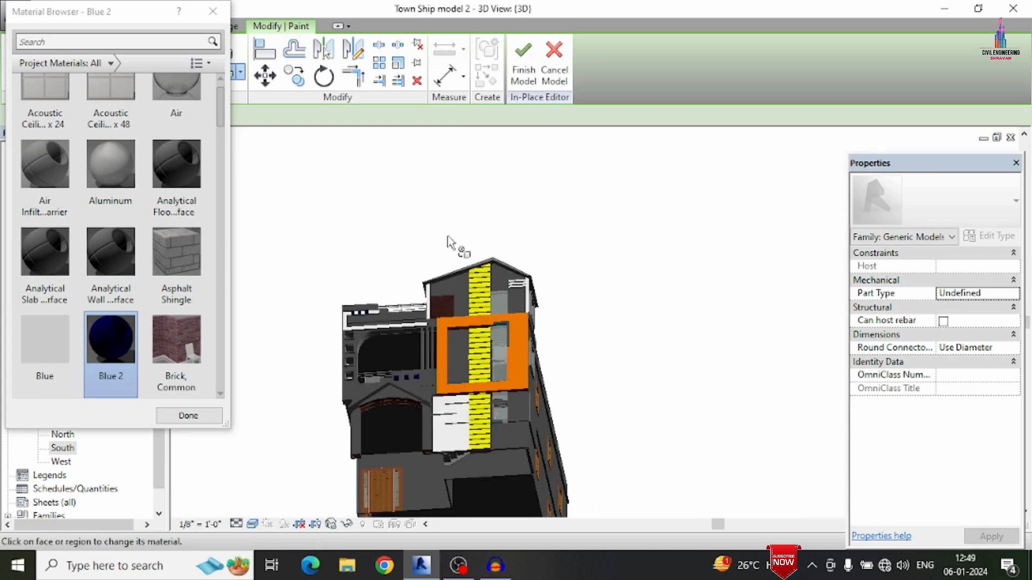
pyautogui.moveTo(434, 219)
pyautogui.keyDown('shift'); pyautogui.mouseDown(button='middle')
pyautogui.moveTo(480, 256)
pyautogui.moveTo(414, 337)
pyautogui.mouseUp(button='middle'); pyautogui.keyUp('shift')
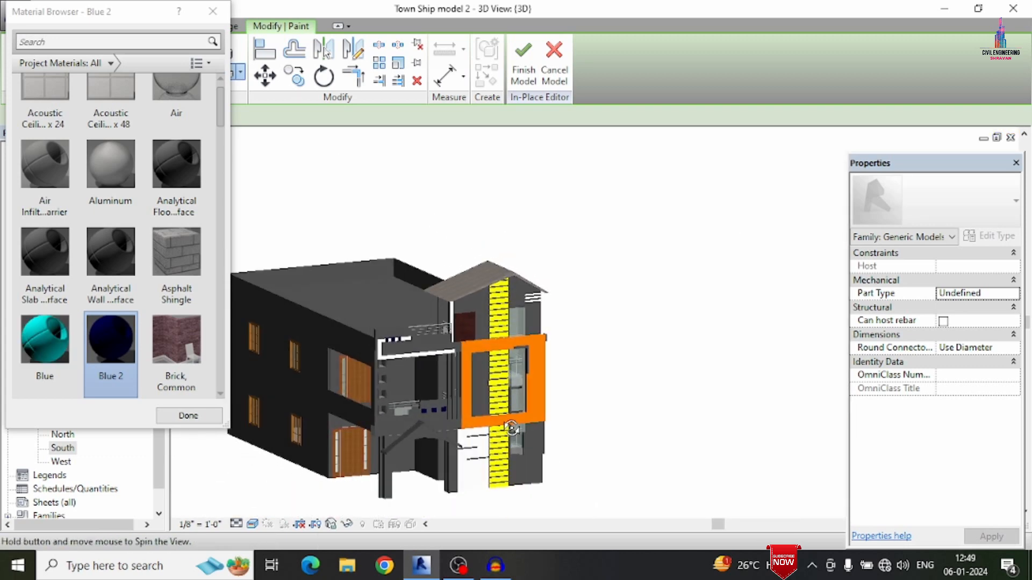
pyautogui.click(515, 72)
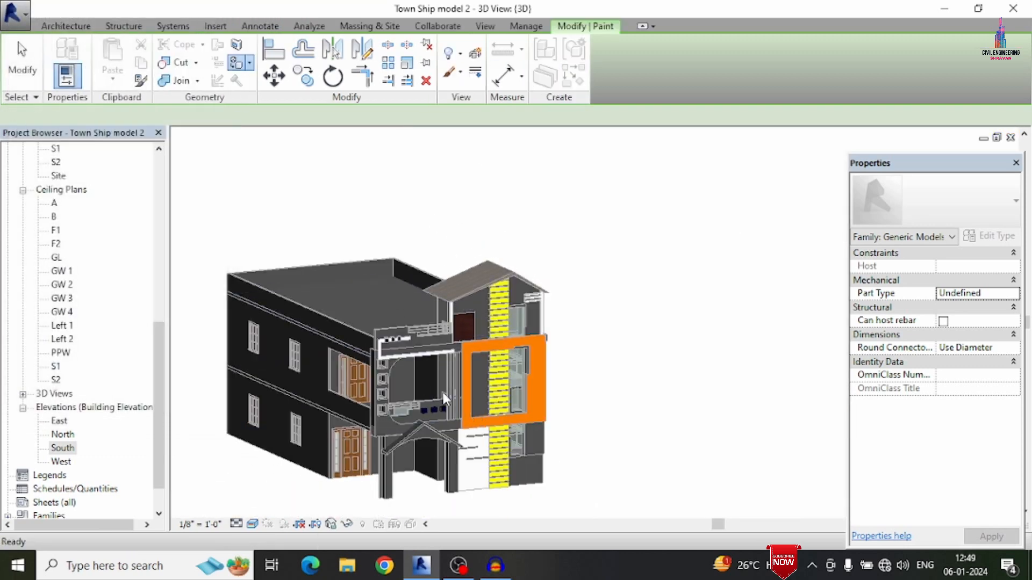
# Edit the three vertical fins beside the orange frame in place and paint their front faces with Blue
pyautogui.scroll(5, 445, 384)
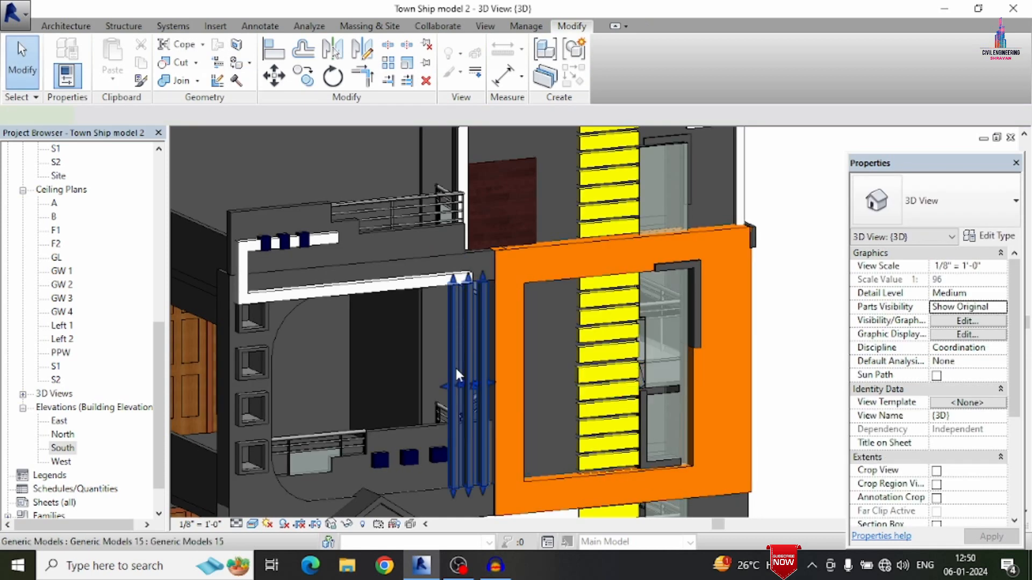
pyautogui.click(456, 368)
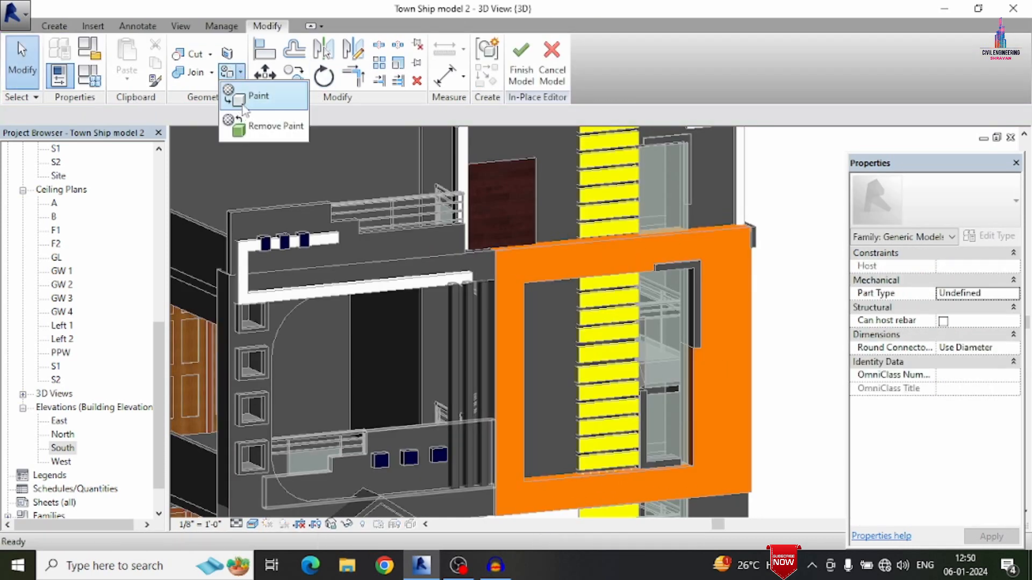
pyautogui.press('p')
pyautogui.press('t')
pyautogui.moveTo(221, 134); pyautogui.dragTo(162, 119)
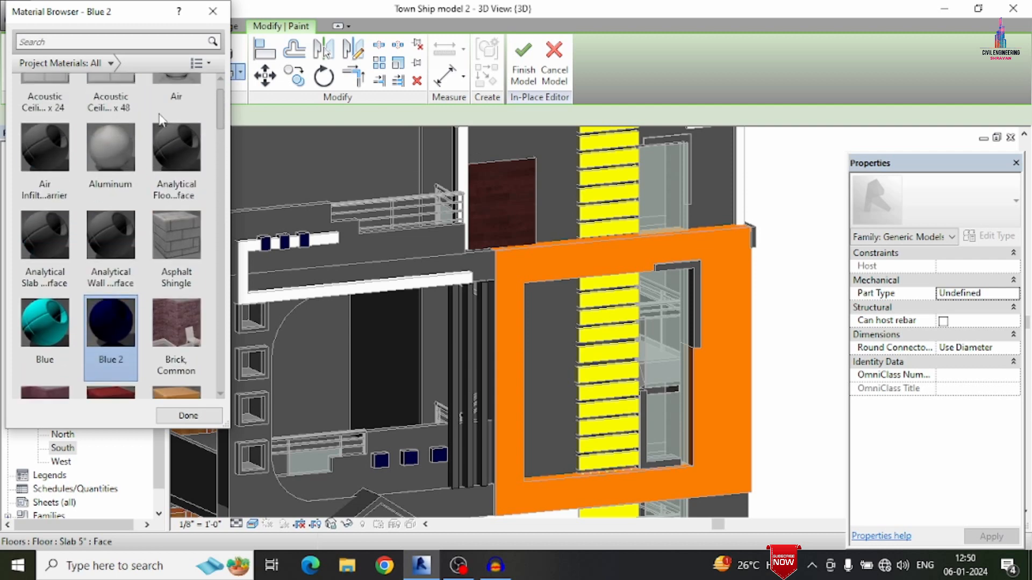
pyautogui.scroll(4, 486, 359)
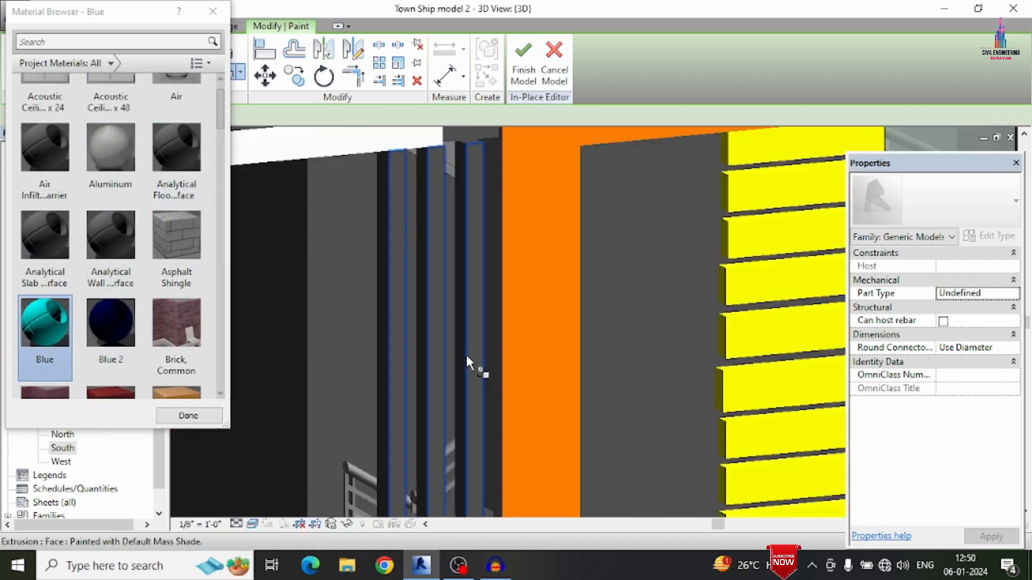
pyautogui.click(473, 342)
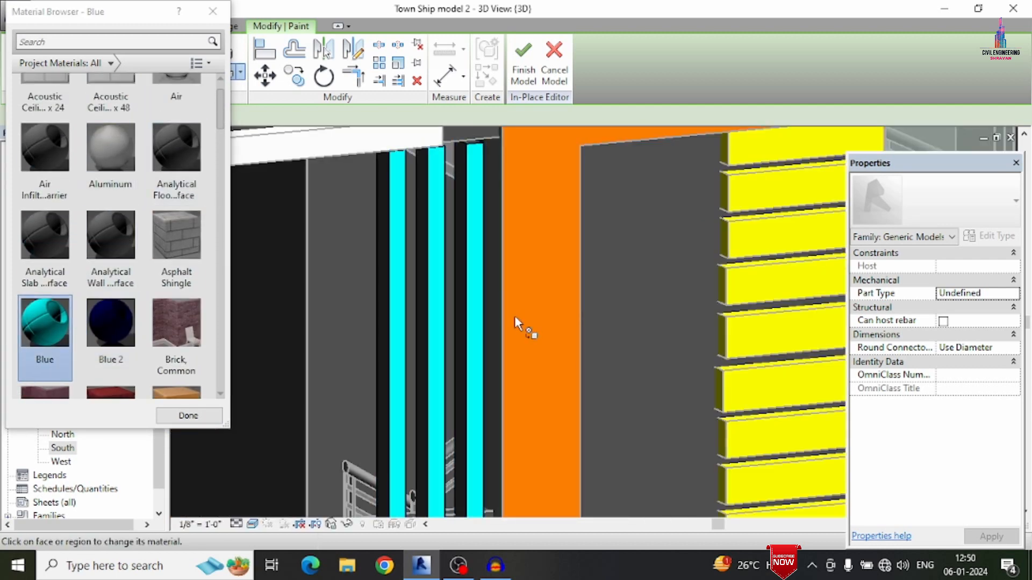
pyautogui.scroll(-5, 529, 261)
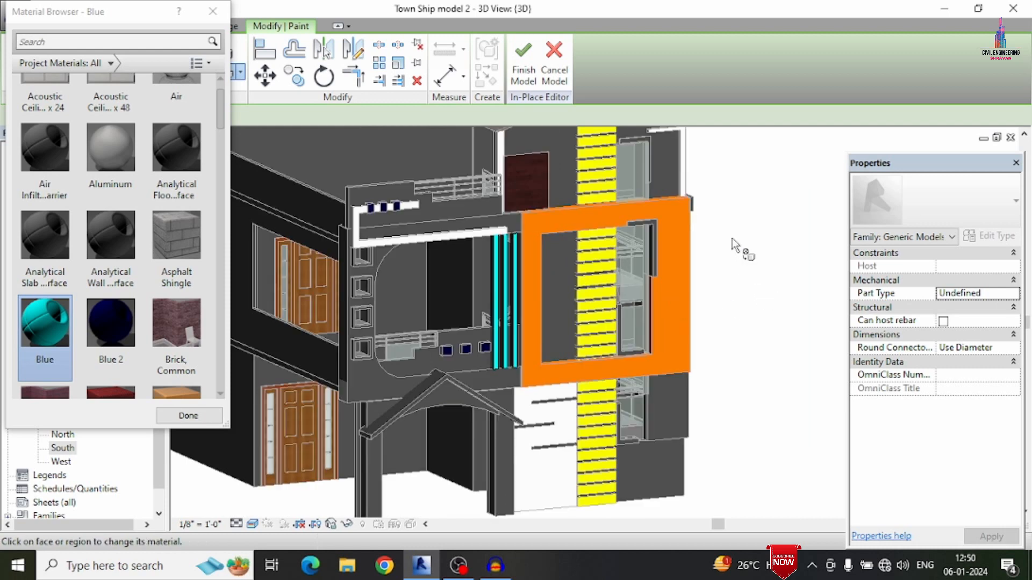
# Paint the left-hand side faces of the three vertical fins with Blue and finish their in-place model
pyautogui.scroll(3, 741, 248)
pyautogui.scroll(3, 666, 283)
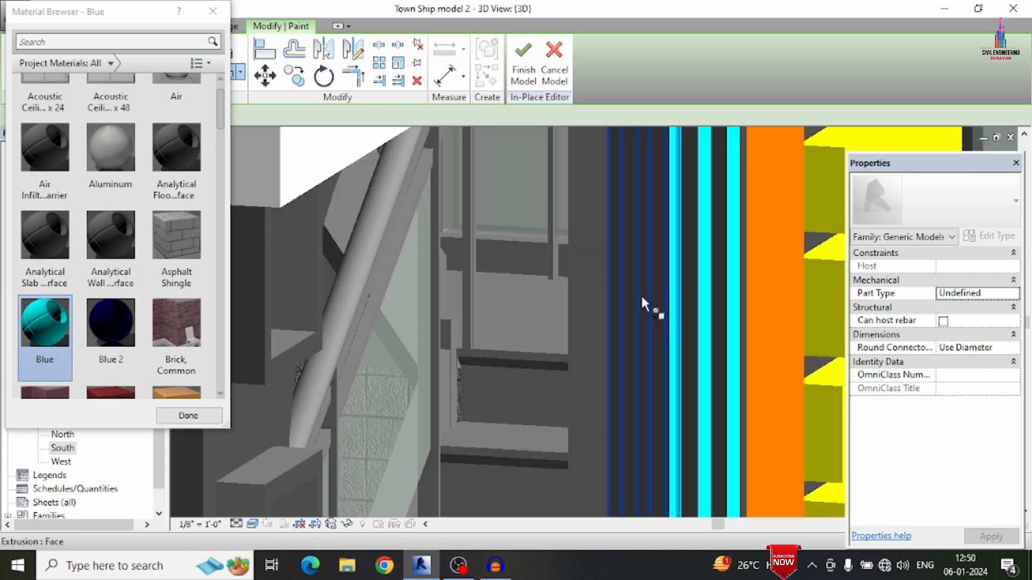
pyautogui.scroll(3, 651, 284)
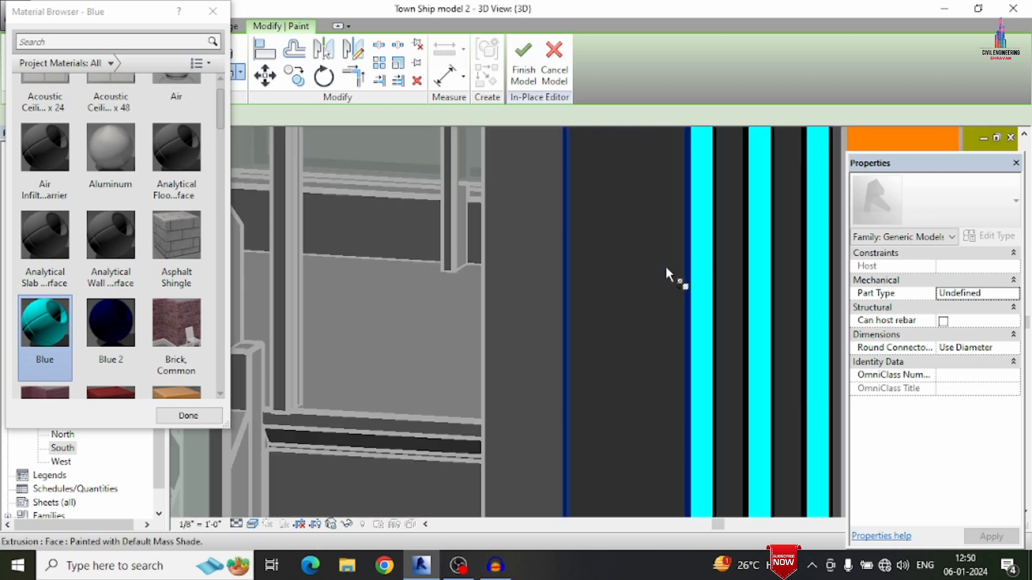
pyautogui.click(666, 268)
pyautogui.click(733, 272)
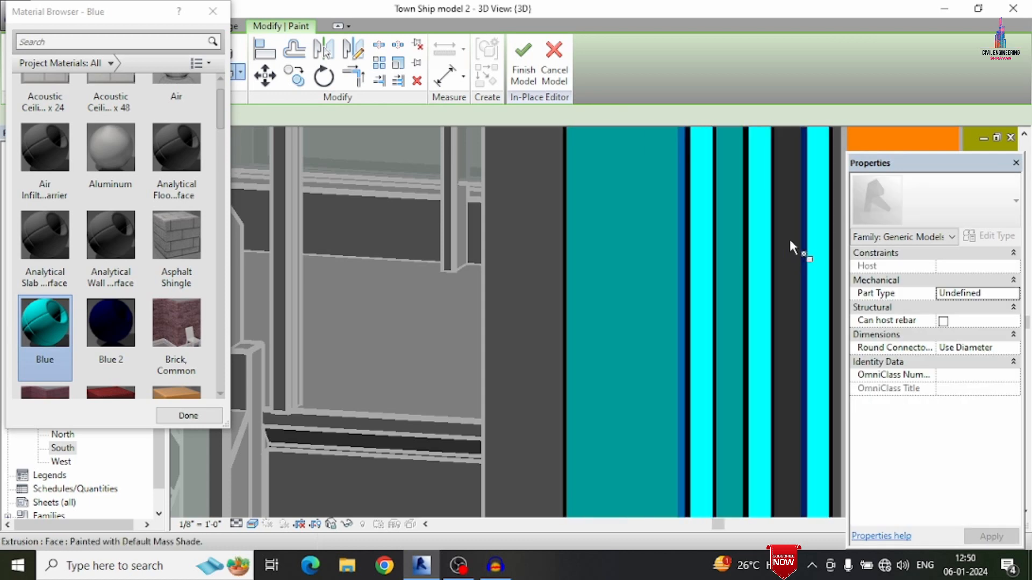
pyautogui.click(789, 242)
pyautogui.scroll(-5, 628, 337)
pyautogui.moveTo(645, 308)
pyautogui.keyDown('shift'); pyautogui.mouseDown(button='middle')
pyautogui.moveTo(749, 288)
pyautogui.moveTo(768, 254)
pyautogui.moveTo(695, 227)
pyautogui.moveTo(670, 277)
pyautogui.mouseUp(button='middle'); pyautogui.keyUp('shift')
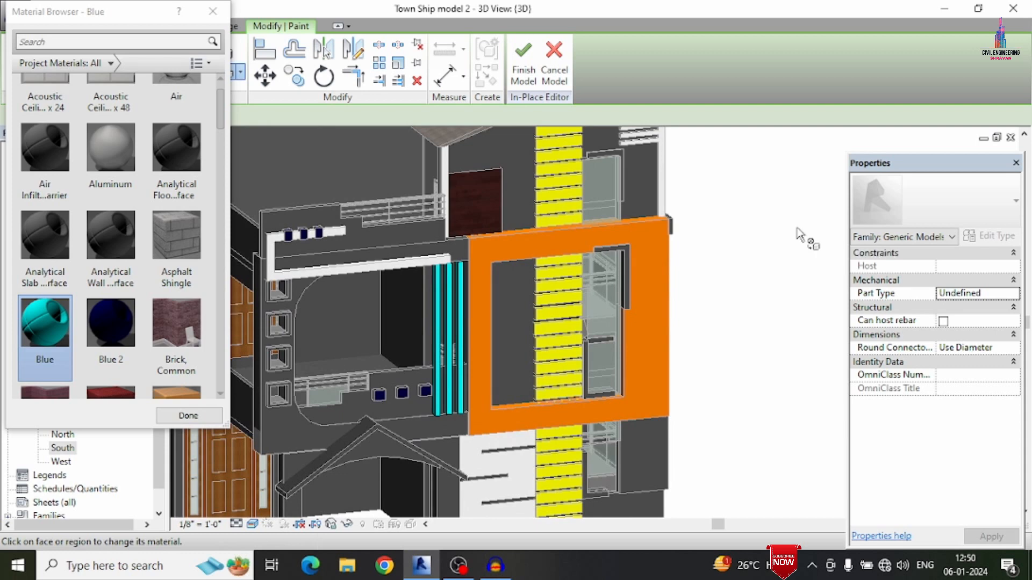
pyautogui.click(518, 70)
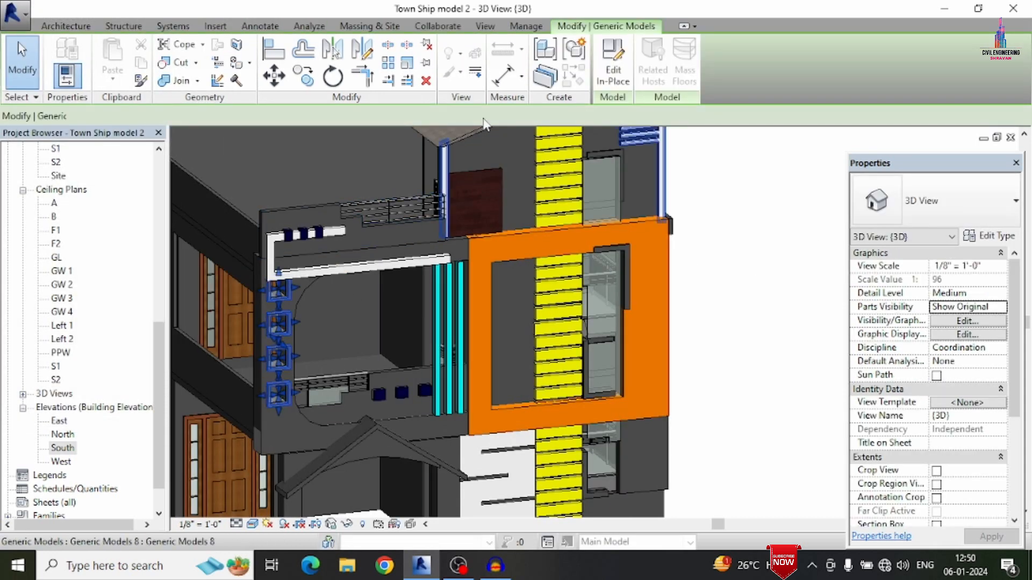
# Edit the column of square frames beside the balcony opening in place and paint their front faces with White 2
pyautogui.click(610, 59)
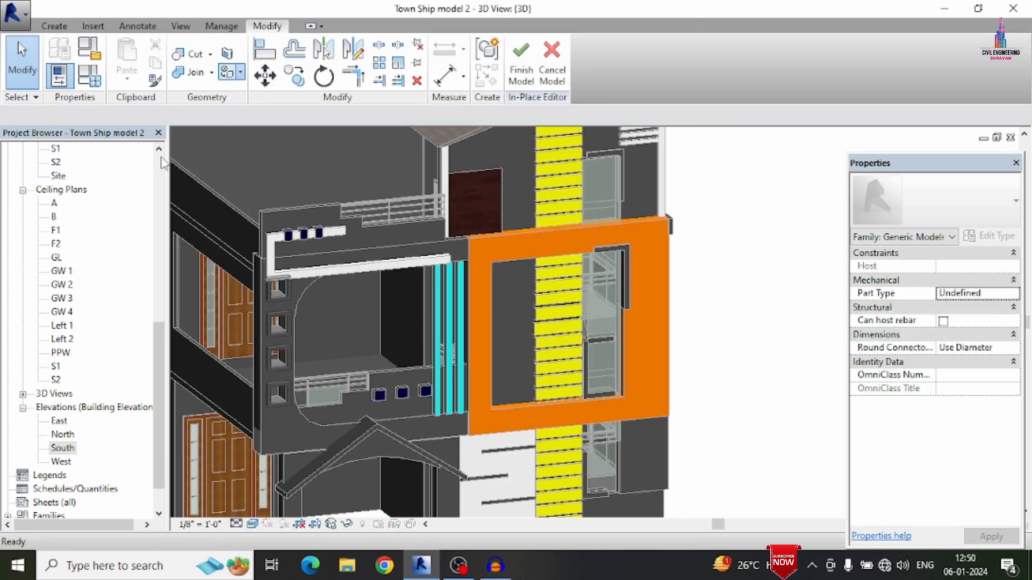
pyautogui.press('p')
pyautogui.press('t')
pyautogui.moveTo(225, 127); pyautogui.dragTo(223, 385)
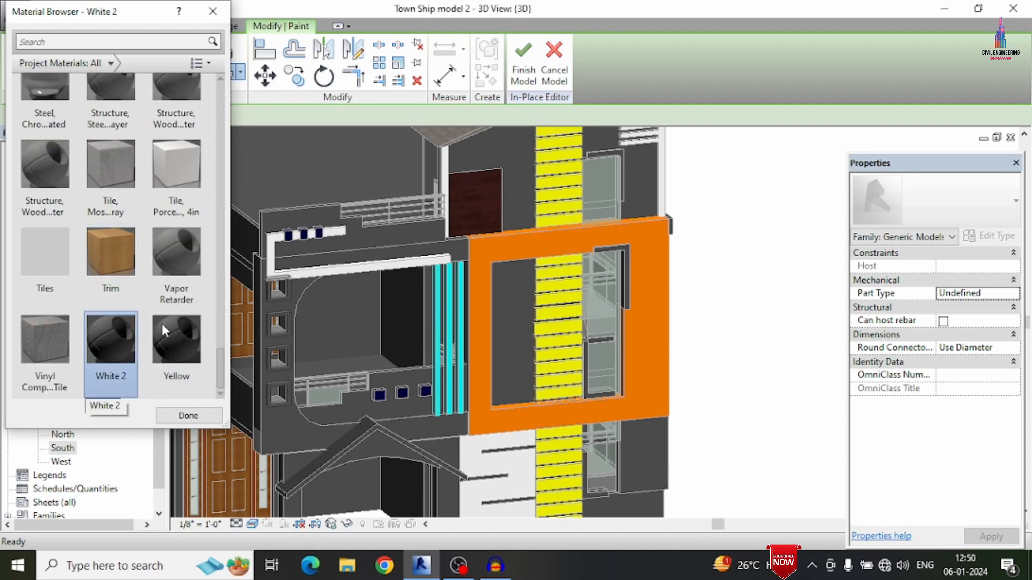
pyautogui.scroll(5, 273, 283)
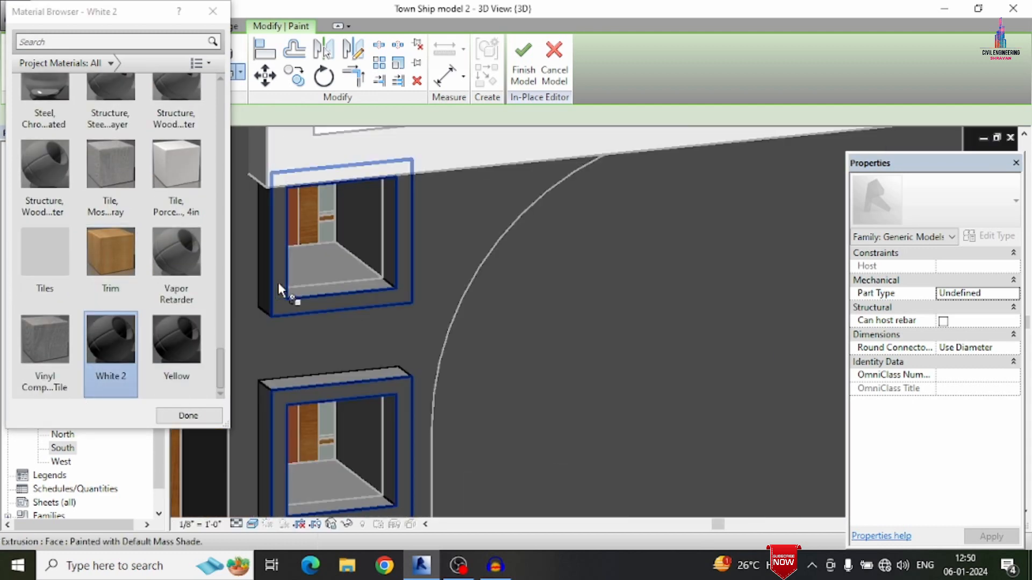
pyautogui.click(279, 283)
# Paint the inner bottom and right-hand inner faces of the uppermost square frame with White 2
pyautogui.scroll(5, 303, 257)
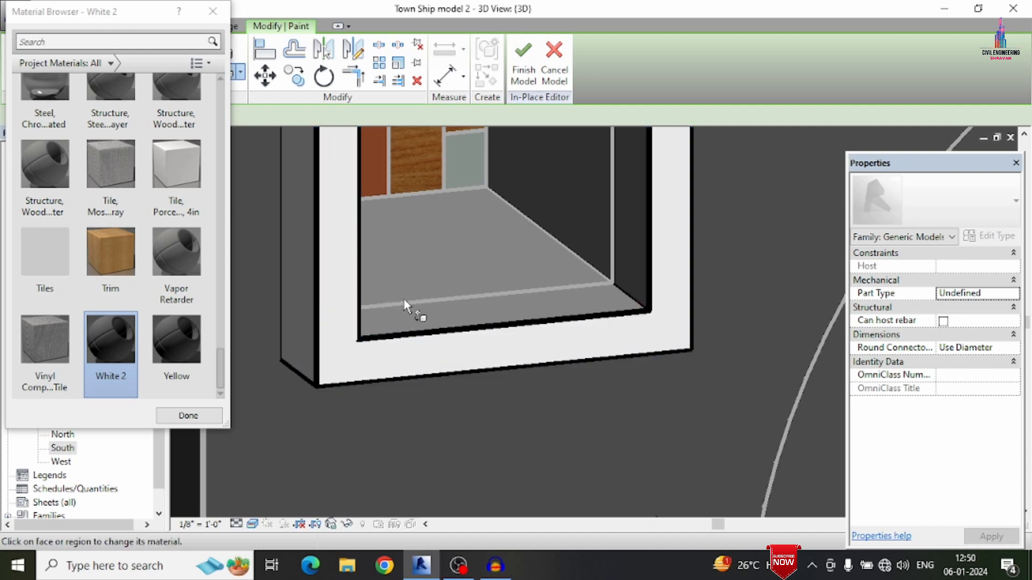
pyautogui.click(423, 312)
pyautogui.click(634, 221)
pyautogui.scroll(-5, 622, 282)
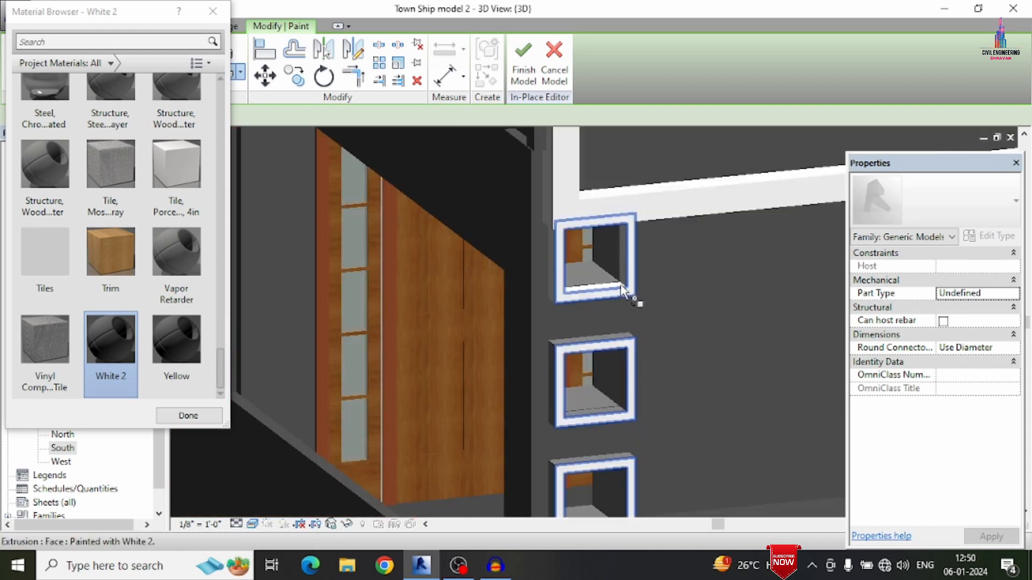
# Paint the outer side, inner bottom and inner side faces of the upper square wall frames with White 2
pyautogui.scroll(-2, 622, 288)
pyautogui.scroll(8, 544, 290)
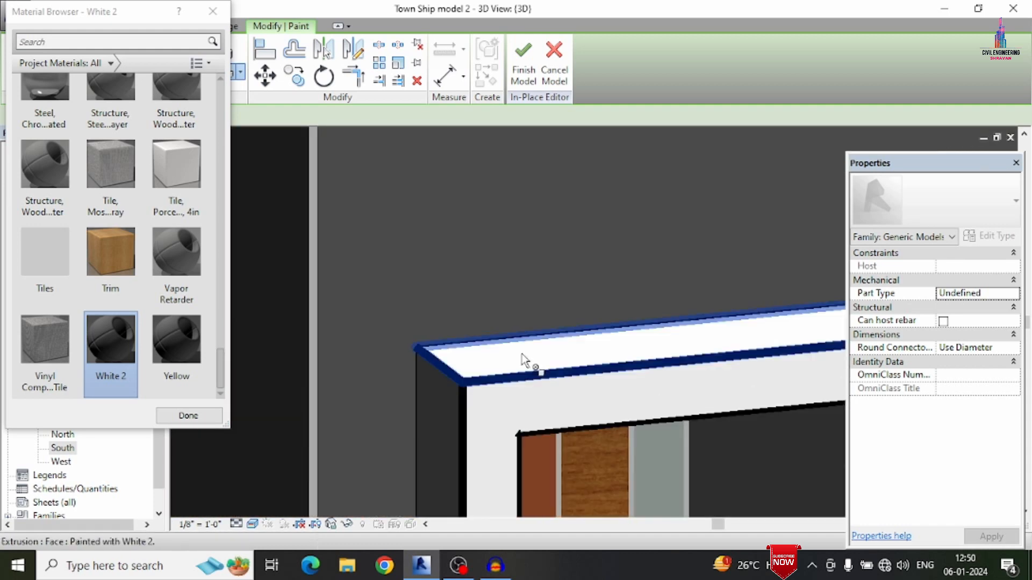
pyautogui.click(431, 420)
pyautogui.scroll(-4, 453, 290)
pyautogui.scroll(4, 556, 483)
pyautogui.click(559, 462)
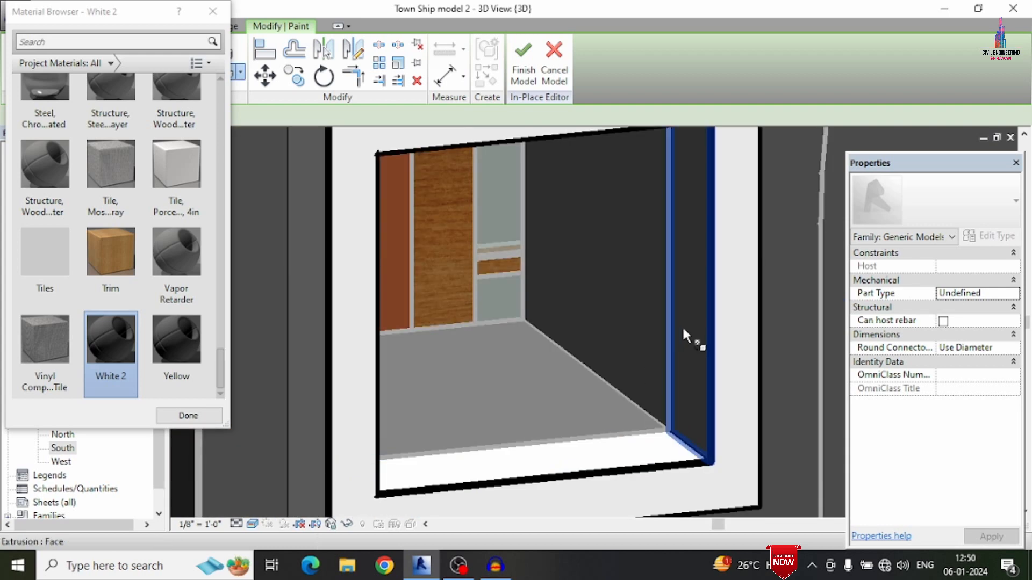
pyautogui.click(684, 334)
# Paint the remaining faces of the lower square wall frames with White 2 and finish the in-place model
pyautogui.scroll(-4, 684, 334)
pyautogui.scroll(4, 617, 396)
pyautogui.scroll(-3, 801, 237)
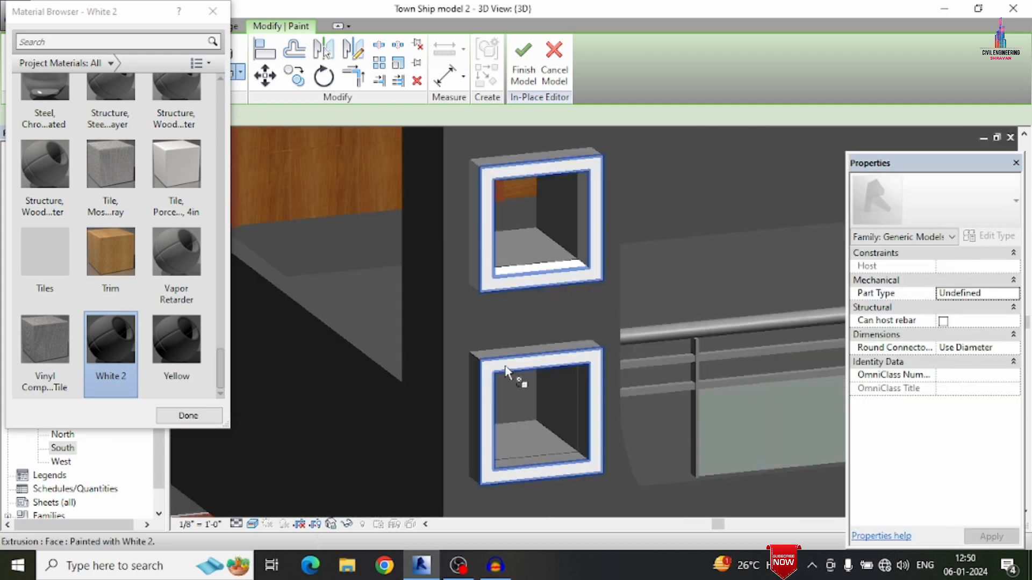
pyautogui.scroll(3, 421, 422)
pyautogui.scroll(-3, 546, 417)
pyautogui.scroll(4, 491, 484)
pyautogui.scroll(-5, 466, 283)
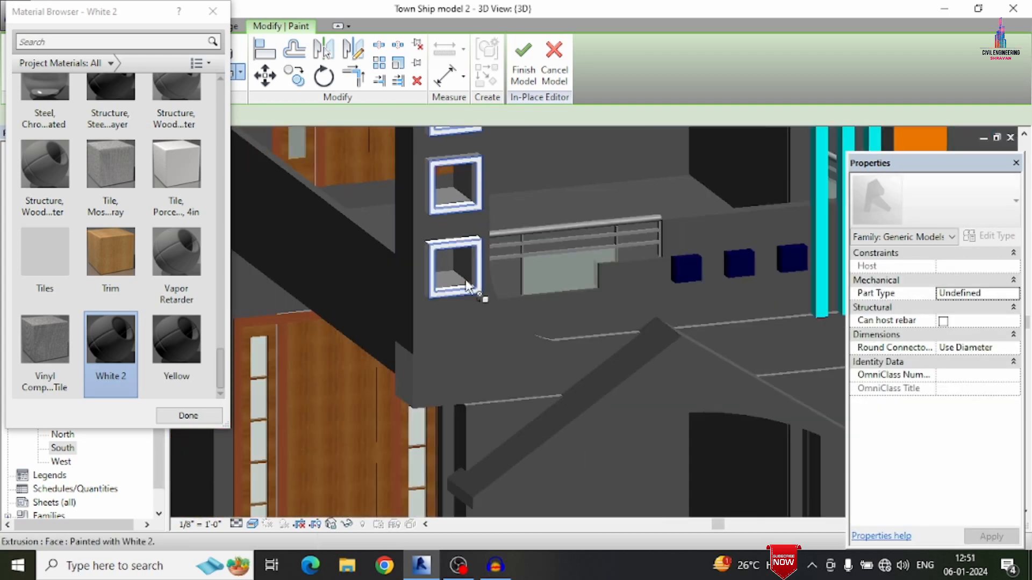
pyautogui.scroll(-5, 465, 286)
pyautogui.click(524, 68)
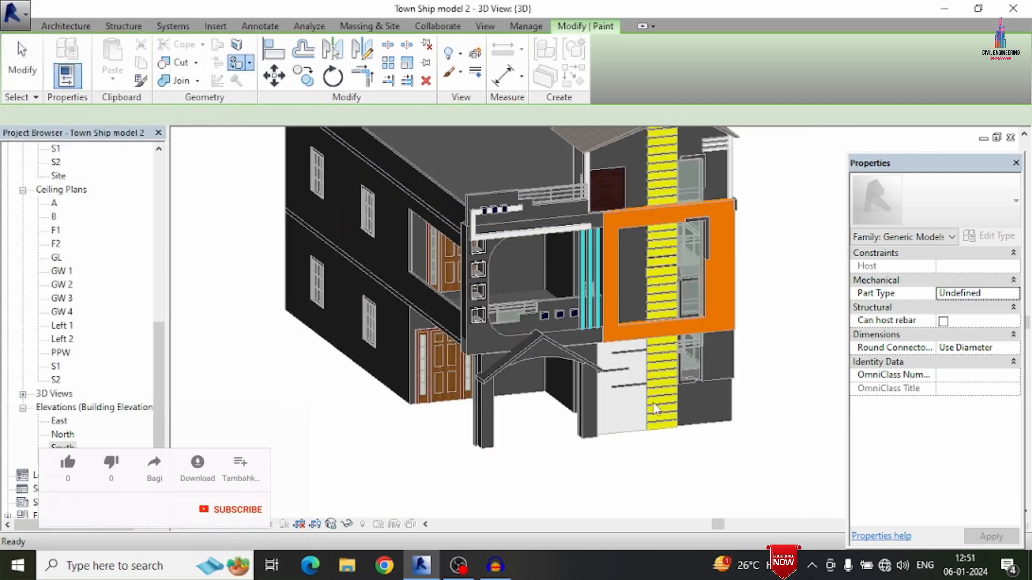
# Open the gable-shaped canopy above the porch for in-place editing
pyautogui.scroll(-1, 649, 429)
pyautogui.scroll(3, 518, 399)
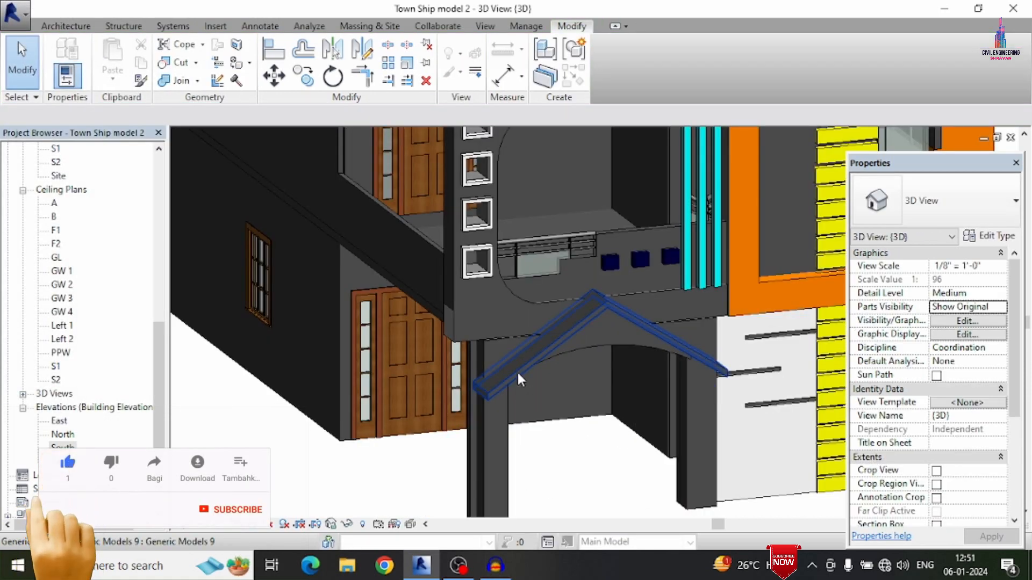
pyautogui.click(517, 370)
pyautogui.click(613, 47)
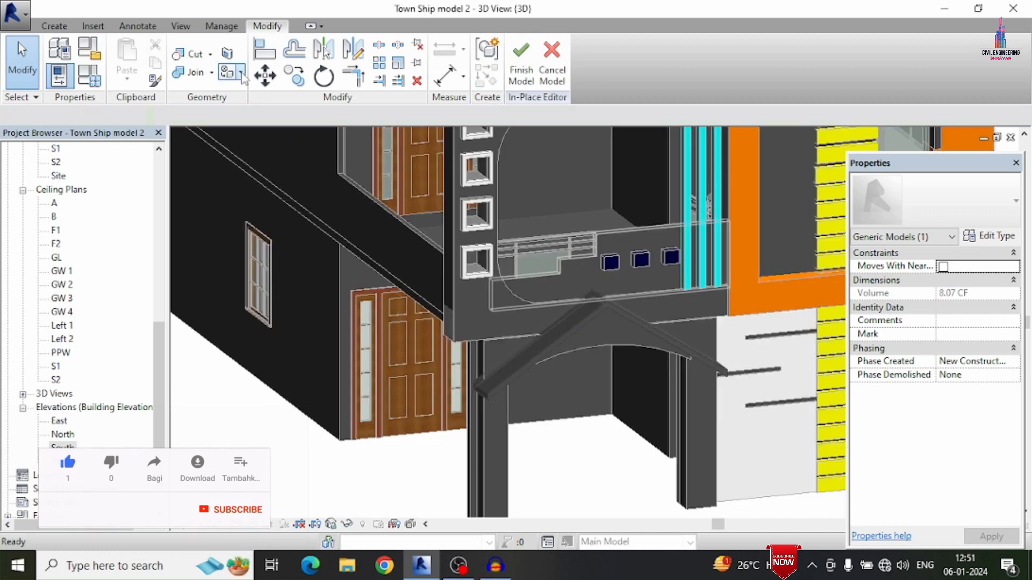
# Paint the left slope's top face and the front face of the porch gable with the Foam material
pyautogui.click(232, 72)
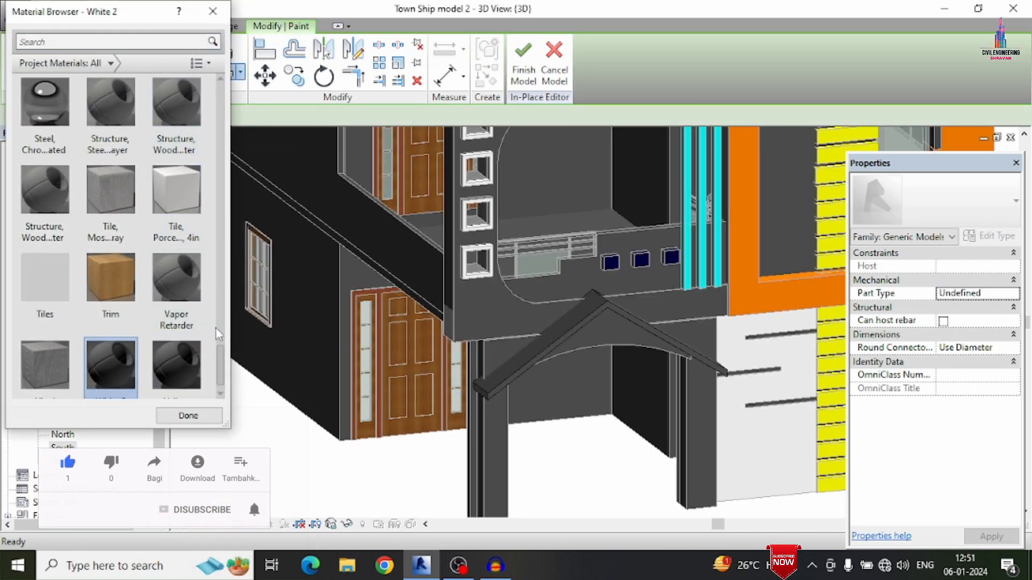
pyautogui.scroll(10, 218, 335)
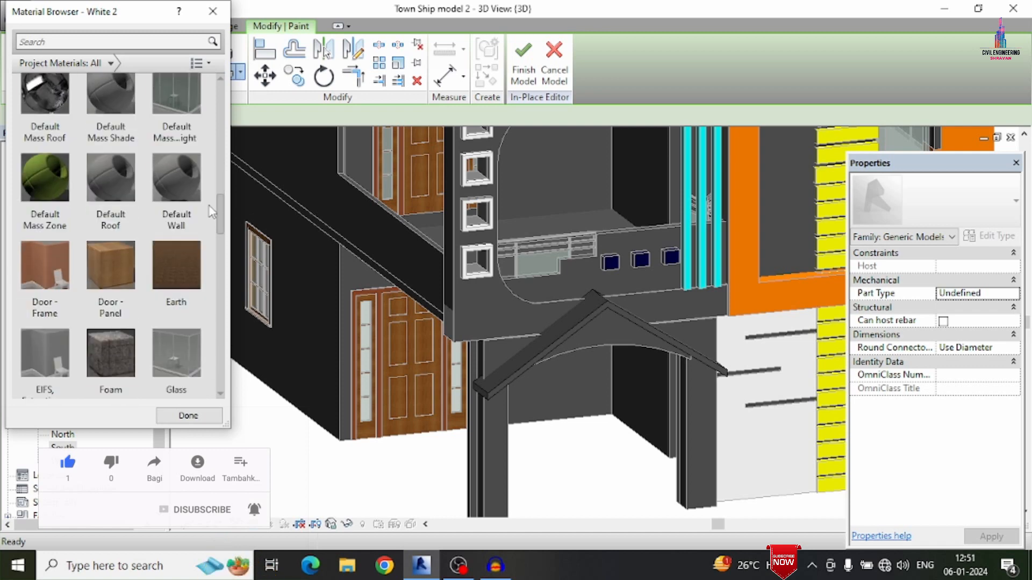
pyautogui.scroll(-2, 212, 215)
pyautogui.click(111, 263)
pyautogui.scroll(2, 560, 334)
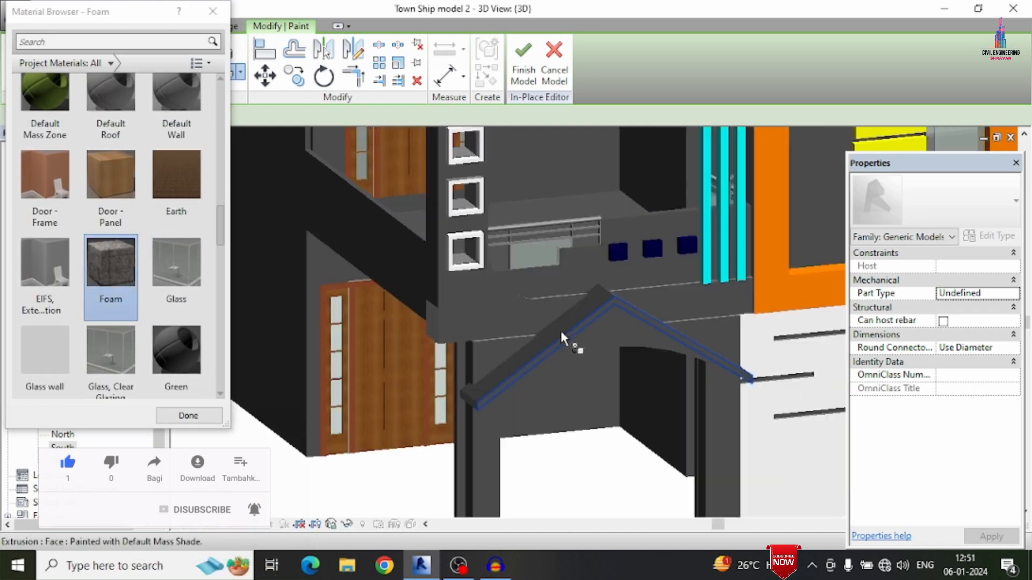
pyautogui.scroll(2, 560, 330)
pyautogui.click(568, 317)
pyautogui.scroll(3, 652, 301)
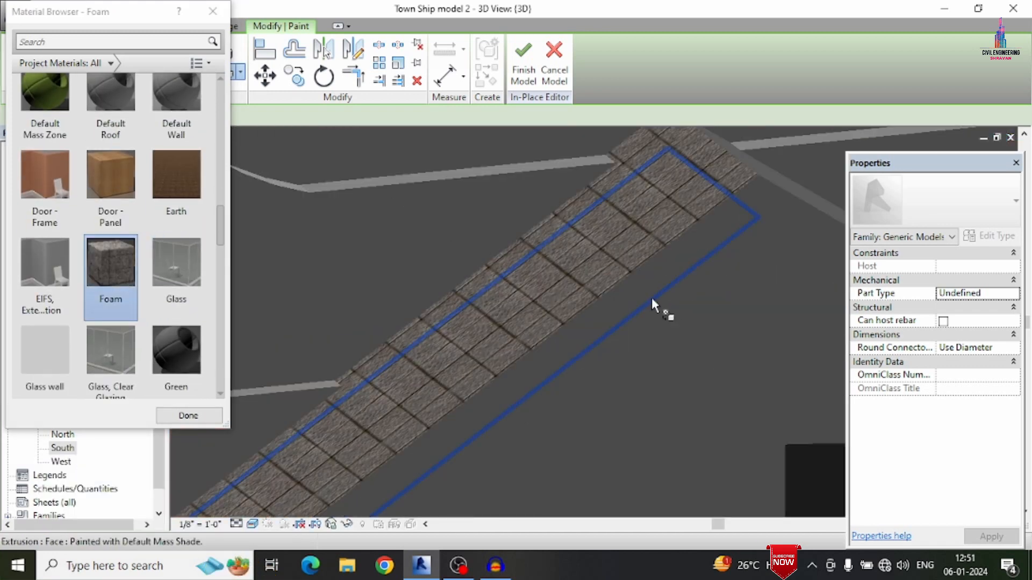
pyautogui.scroll(-2, 652, 297)
pyautogui.click(643, 281)
pyautogui.scroll(-6, 557, 275)
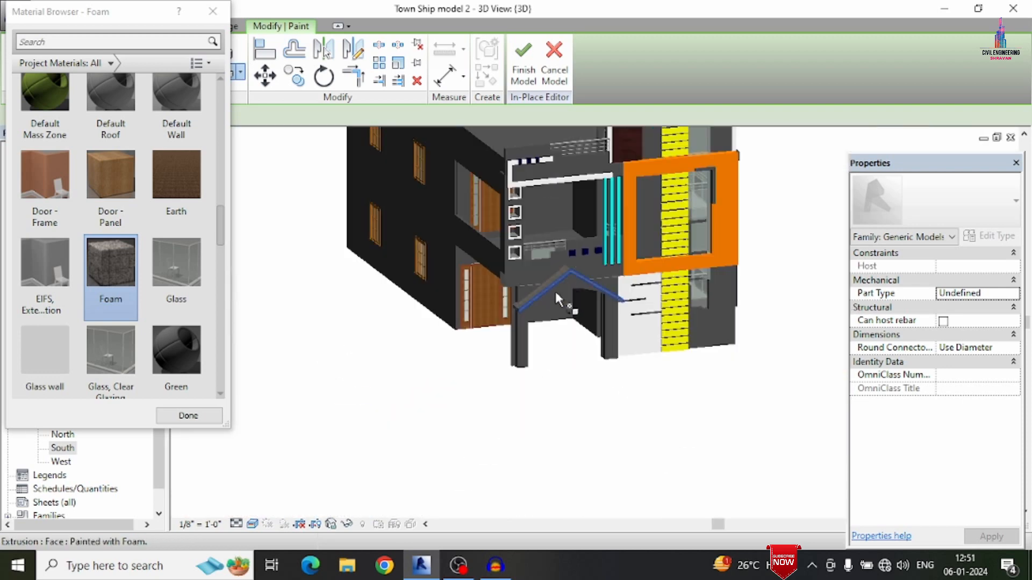
# Paint the top face of the porch gable's right slope with Foam
pyautogui.keyDown('shift'); pyautogui.moveTo(604, 372); pyautogui.dragTo(475, 412, button='middle'); pyautogui.keyUp('shift')
pyautogui.scroll(2, 563, 177)
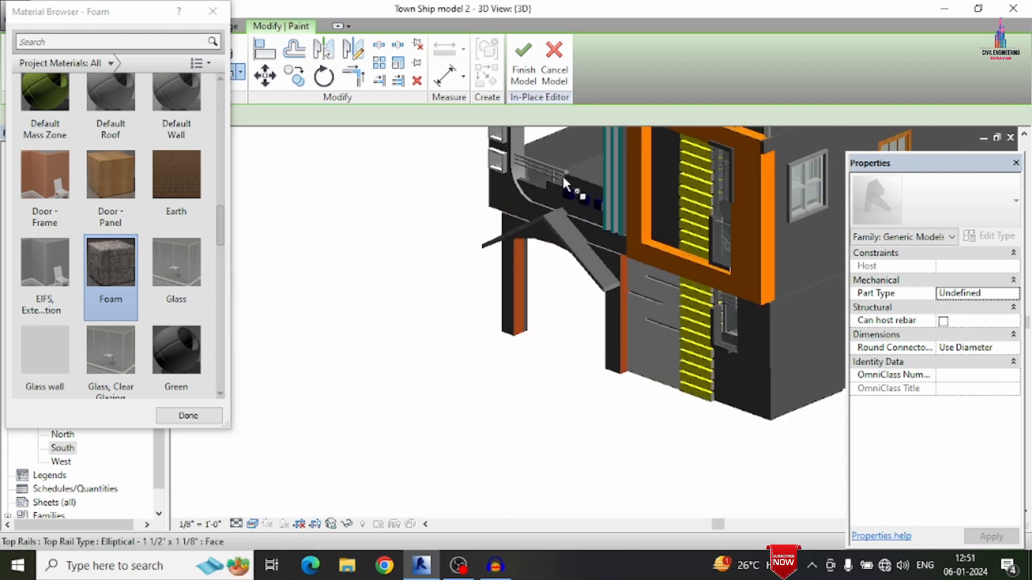
pyautogui.scroll(3, 563, 177)
pyautogui.click(566, 279)
pyautogui.scroll(-1, 556, 285)
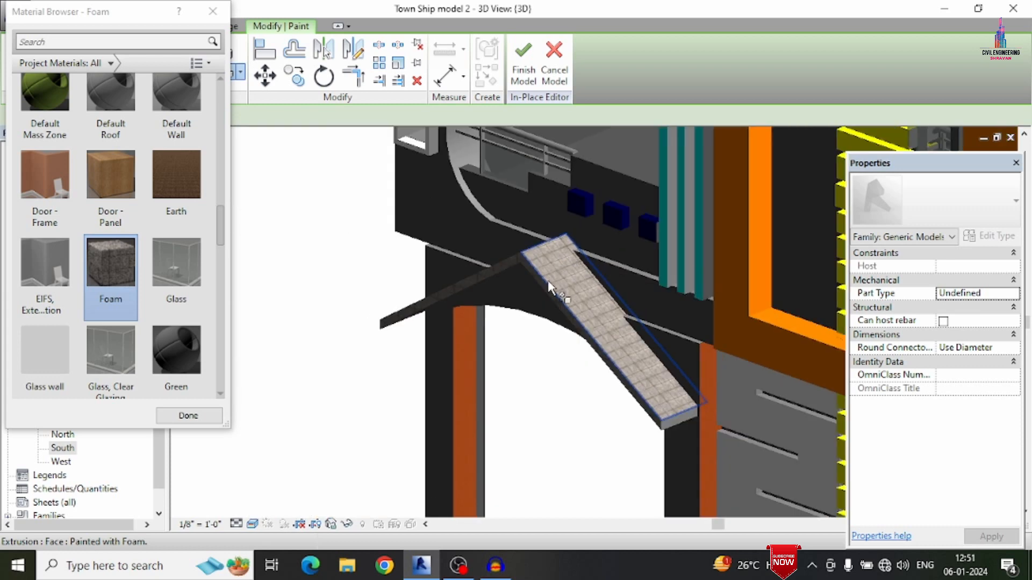
# Paint the gable faces seen from below, including the right slope's underside, with Foam
pyautogui.scroll(-3, 549, 283)
pyautogui.keyDown('shift'); pyautogui.moveTo(473, 401); pyautogui.dragTo(643, 207, button='middle'); pyautogui.keyUp('shift')
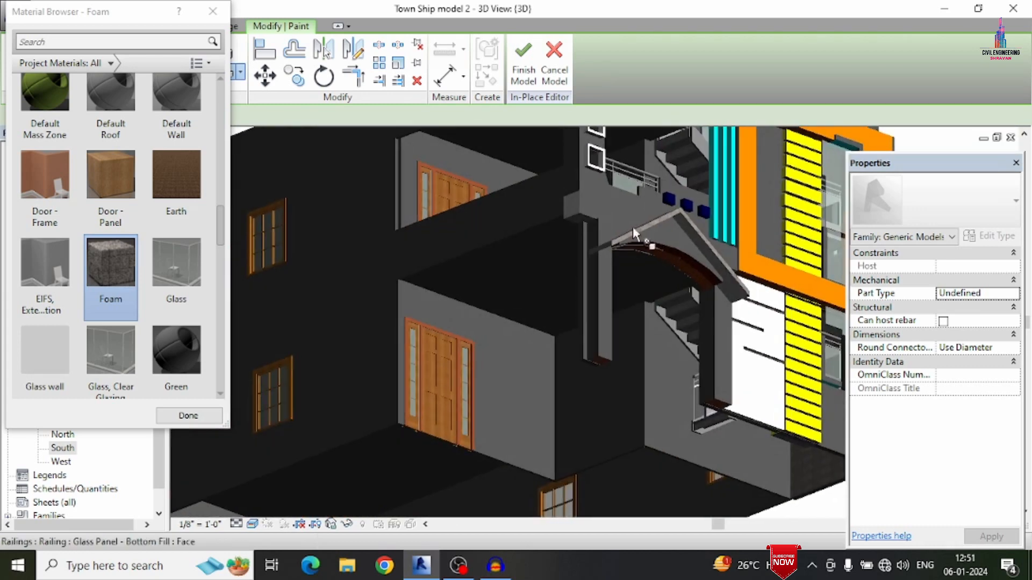
pyautogui.scroll(4, 602, 228)
pyautogui.click(602, 229)
pyautogui.scroll(-2, 539, 254)
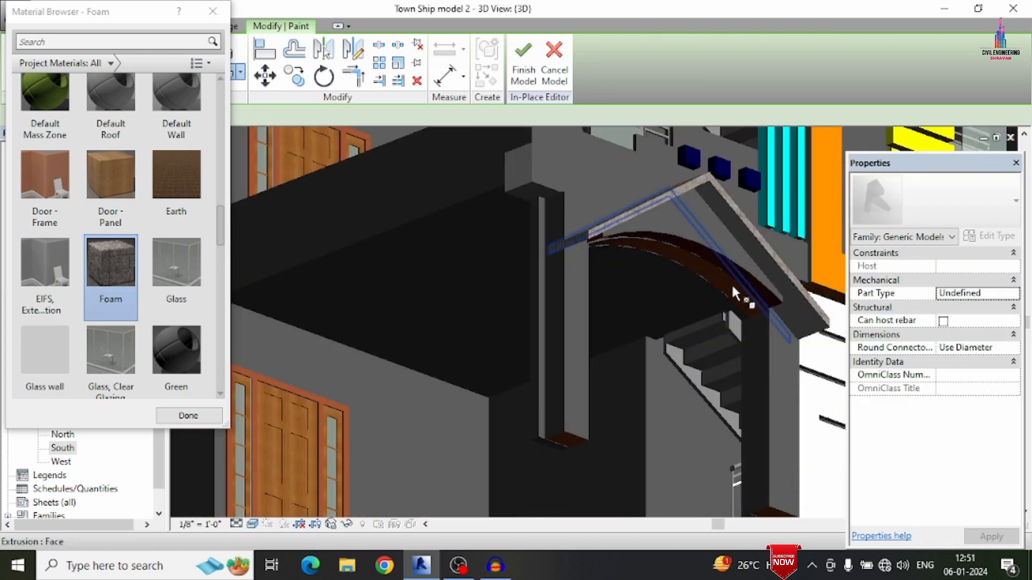
pyautogui.scroll(4, 763, 301)
pyautogui.click(831, 258)
pyautogui.scroll(-2, 704, 295)
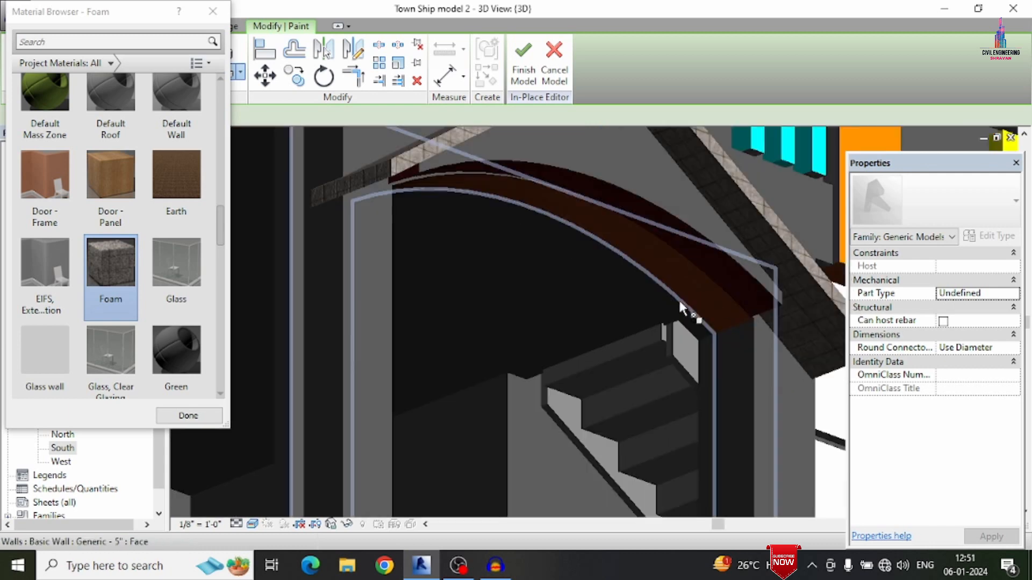
# Paint the underside of the porch gable's left slope with Foam and end the painting
pyautogui.scroll(-4, 679, 303)
pyautogui.keyDown('shift'); pyautogui.moveTo(780, 421); pyautogui.dragTo(576, 427, button='middle'); pyautogui.keyUp('shift')
pyautogui.scroll(4, 576, 428)
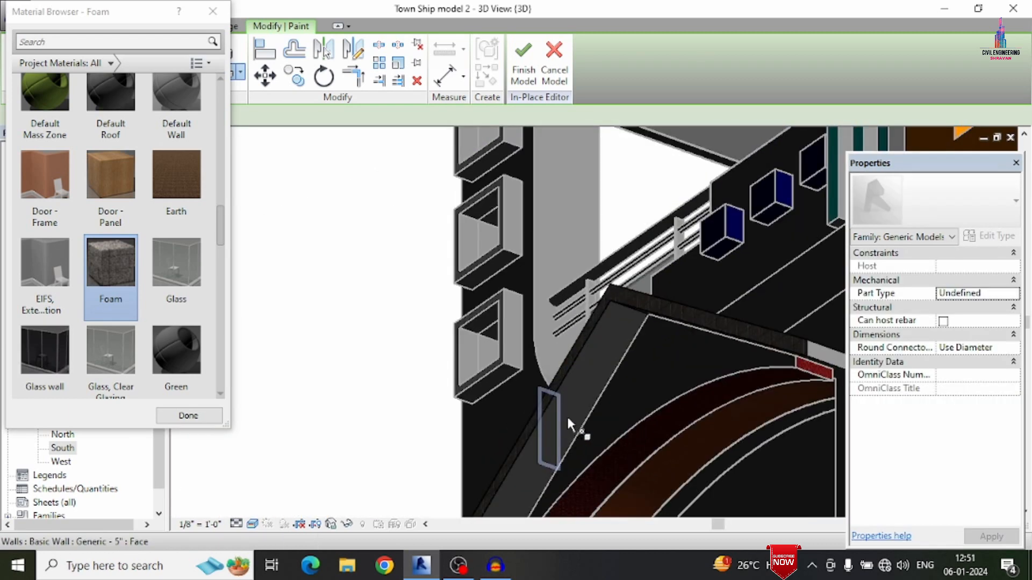
pyautogui.click(578, 392)
pyautogui.scroll(-4, 403, 317)
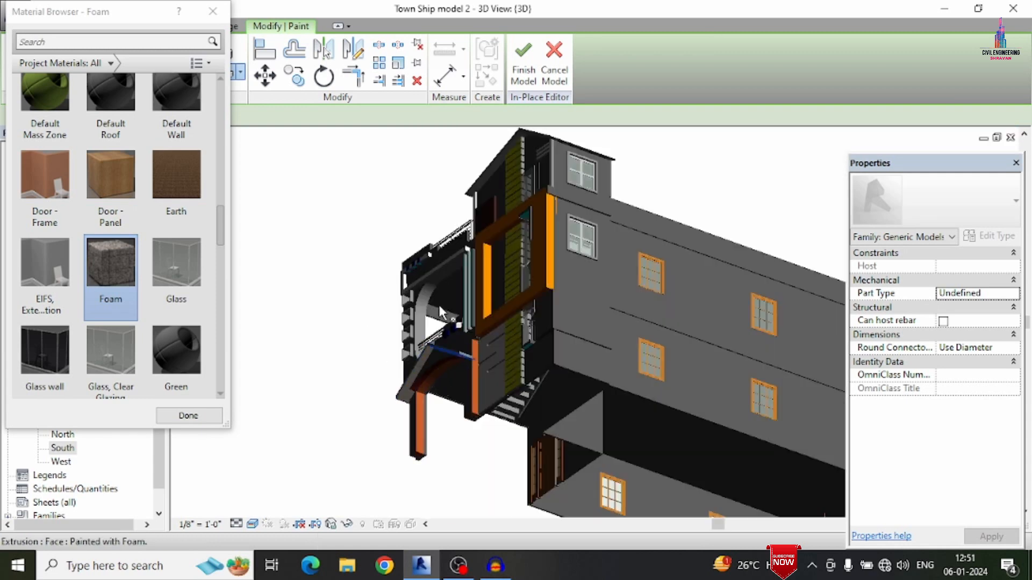
pyautogui.keyDown('shift'); pyautogui.moveTo(398, 229); pyautogui.dragTo(572, 407, button='middle'); pyautogui.keyUp('shift')
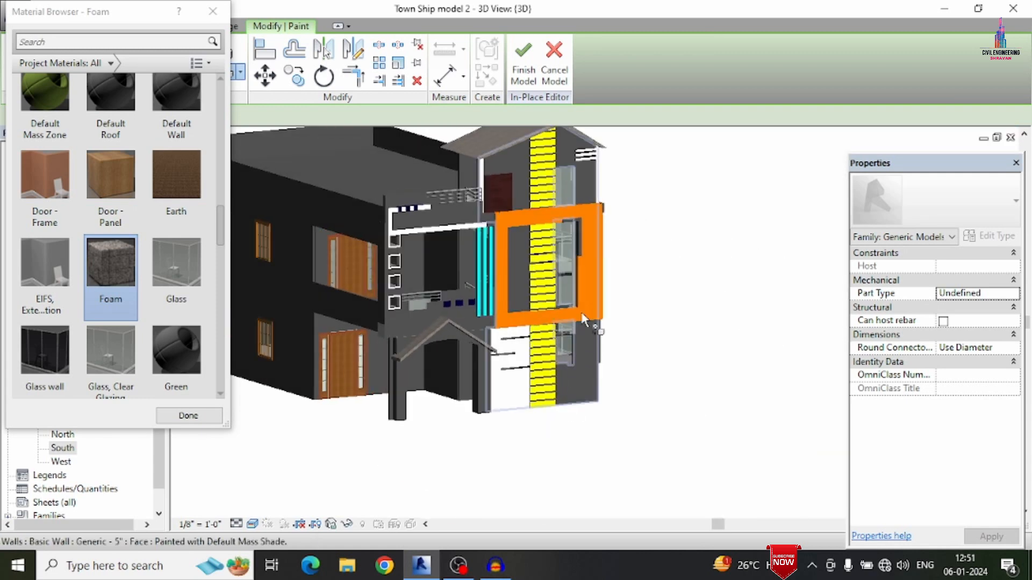
pyautogui.scroll(3, 667, 190)
pyautogui.scroll(-3, 672, 210)
pyautogui.scroll(4, 679, 232)
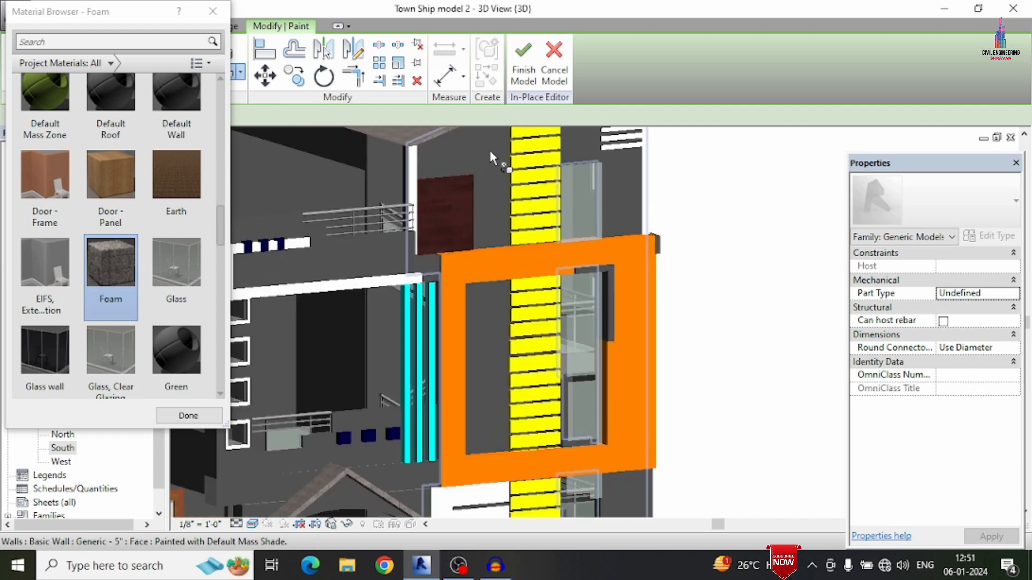
pyautogui.press('Escape')
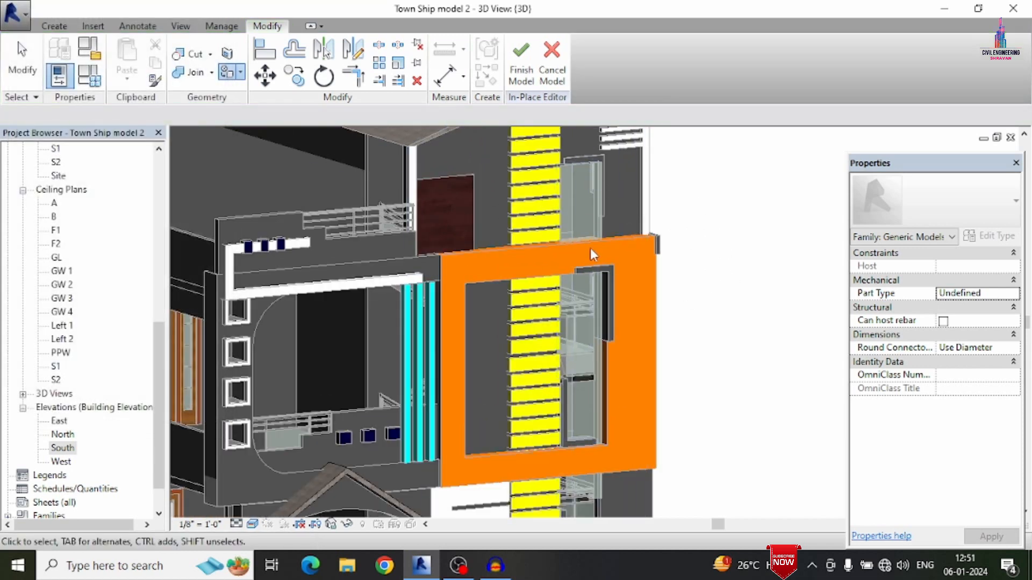
# Finish the gable model and open the L-shaped trim in the upper corner of the orange frame's opening for in-place editing
pyautogui.scroll(3, 607, 275)
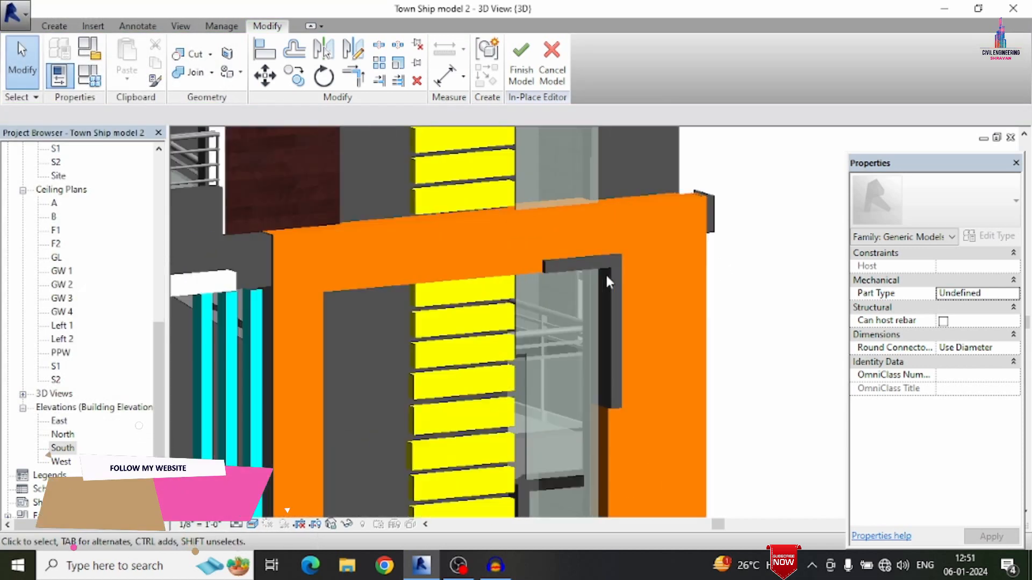
pyautogui.click(529, 88)
pyautogui.click(558, 265)
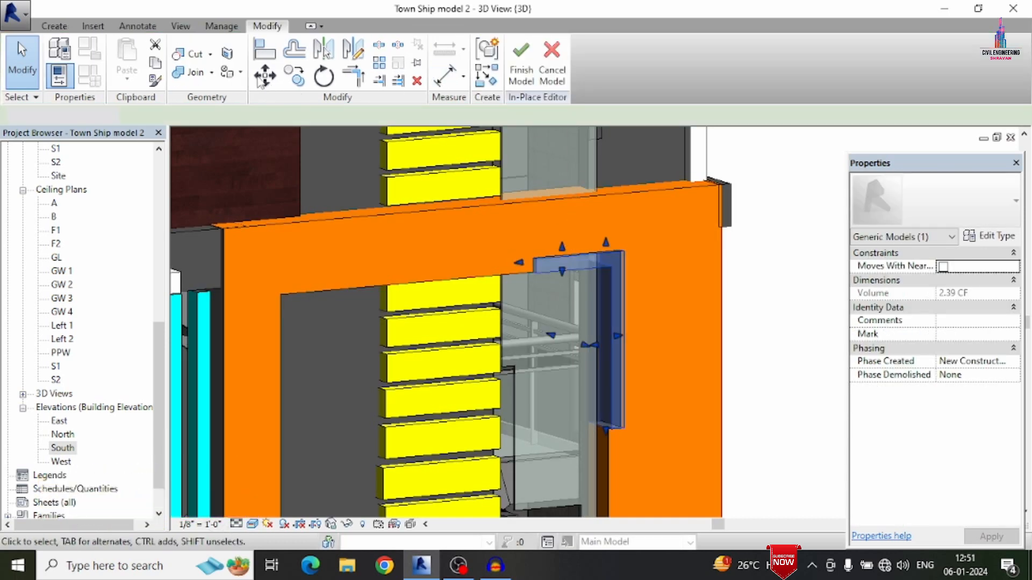
# Paint the front face and inner side face of the upper L-shaped trim with the Blue material
pyautogui.click(240, 71)
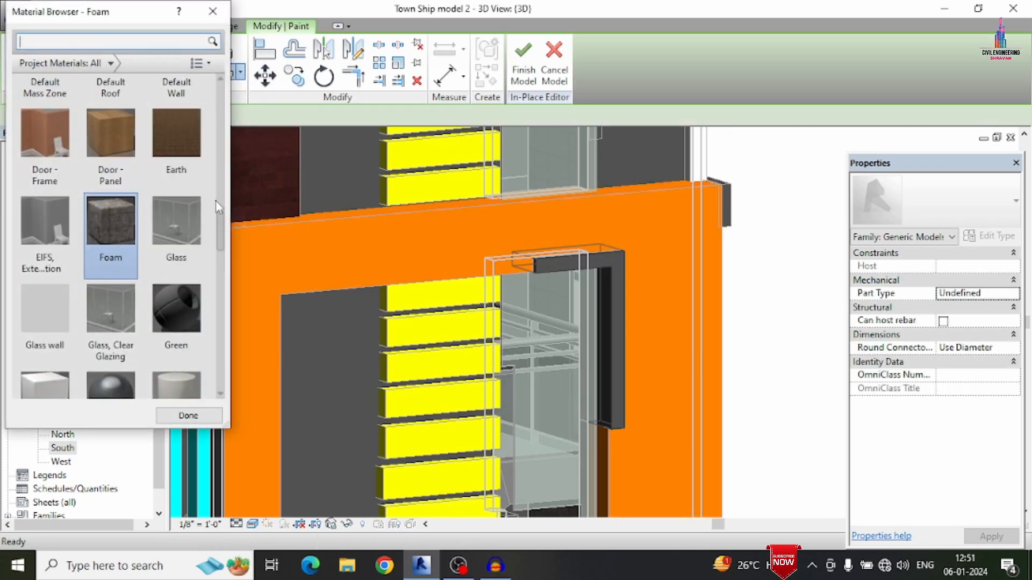
pyautogui.moveTo(220, 235); pyautogui.dragTo(201, 202)
pyautogui.scroll(5, 198, 202)
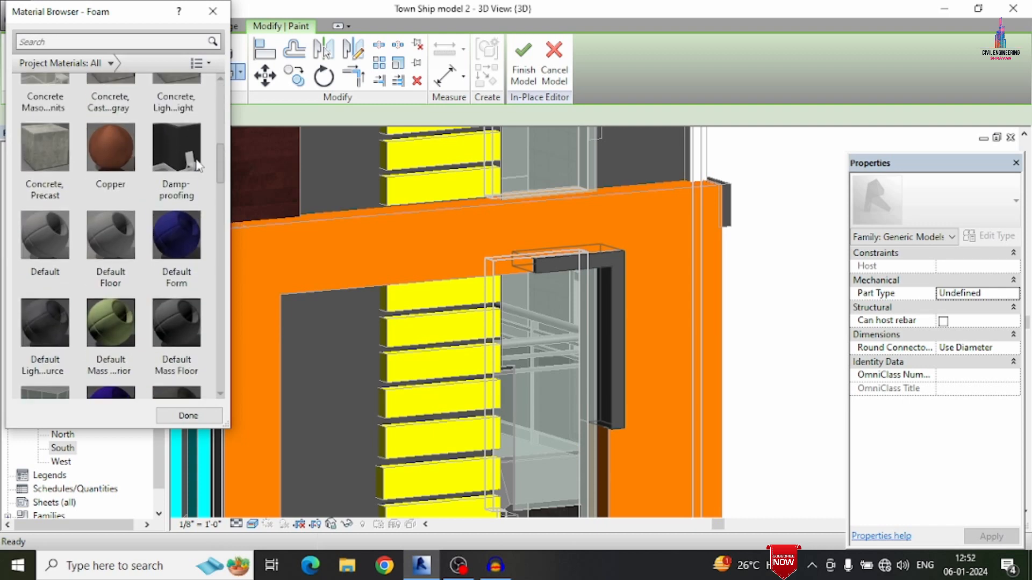
pyautogui.scroll(5, 173, 176)
pyautogui.scroll(-8, 132, 242)
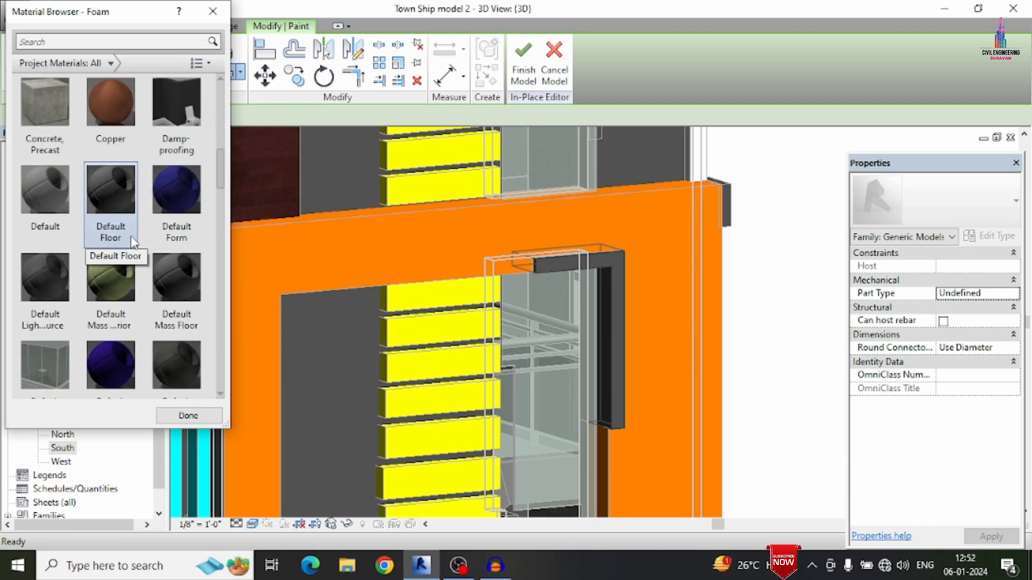
pyautogui.scroll(5, 140, 230)
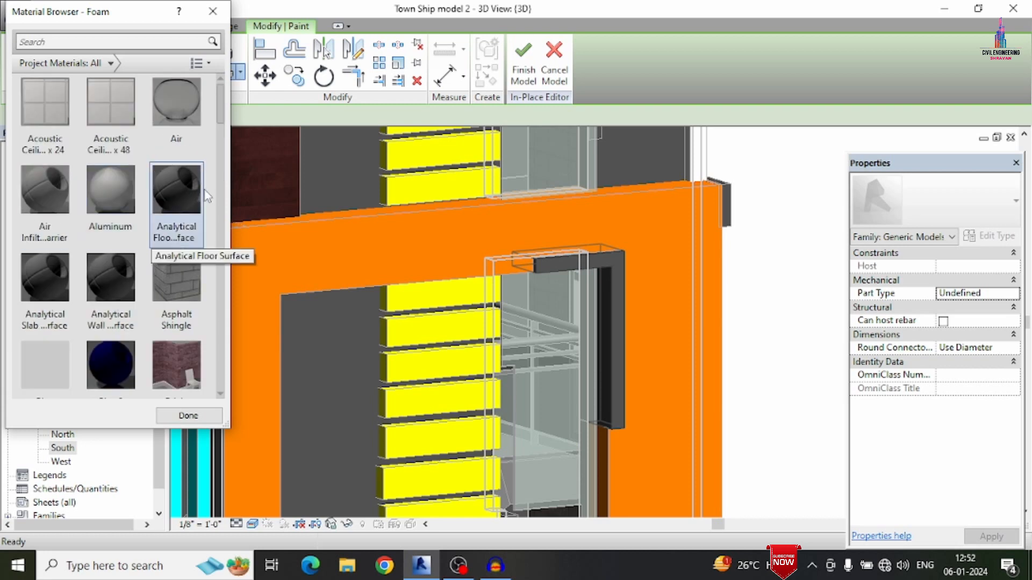
pyautogui.scroll(-1, 81, 322)
pyautogui.click(43, 370)
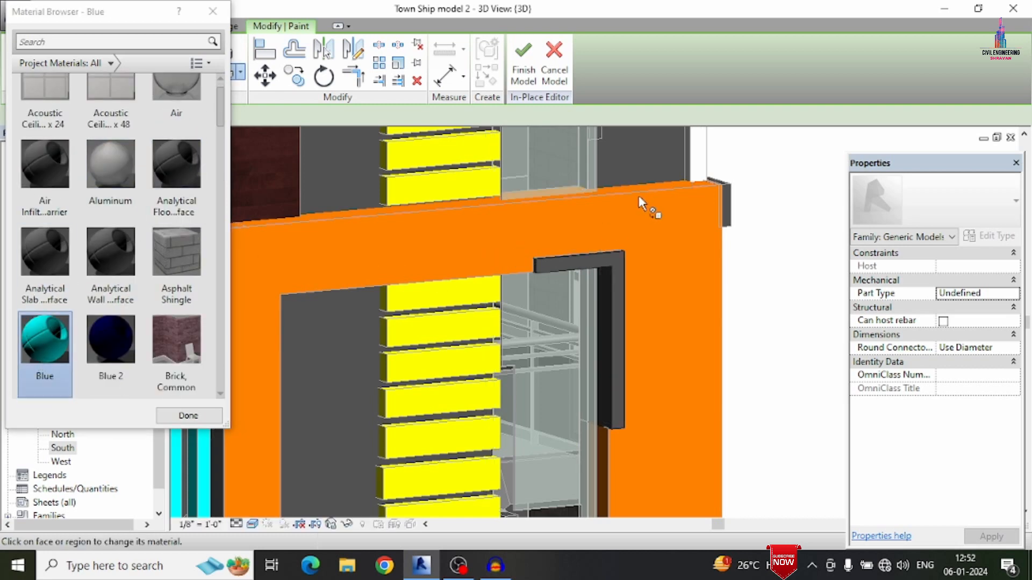
pyautogui.click(599, 259)
pyautogui.scroll(3, 601, 298)
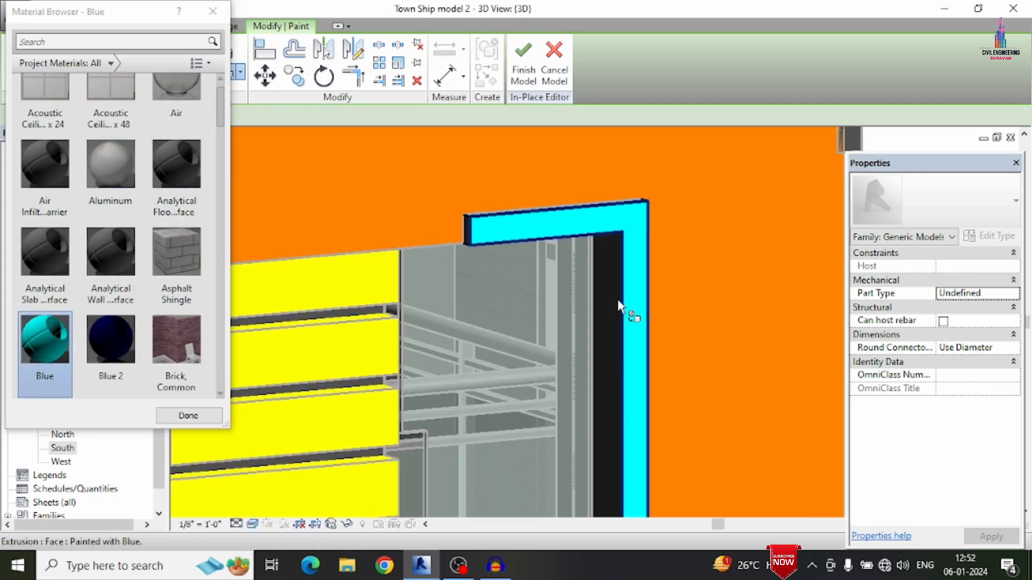
pyautogui.click(610, 298)
pyautogui.scroll(-5, 597, 287)
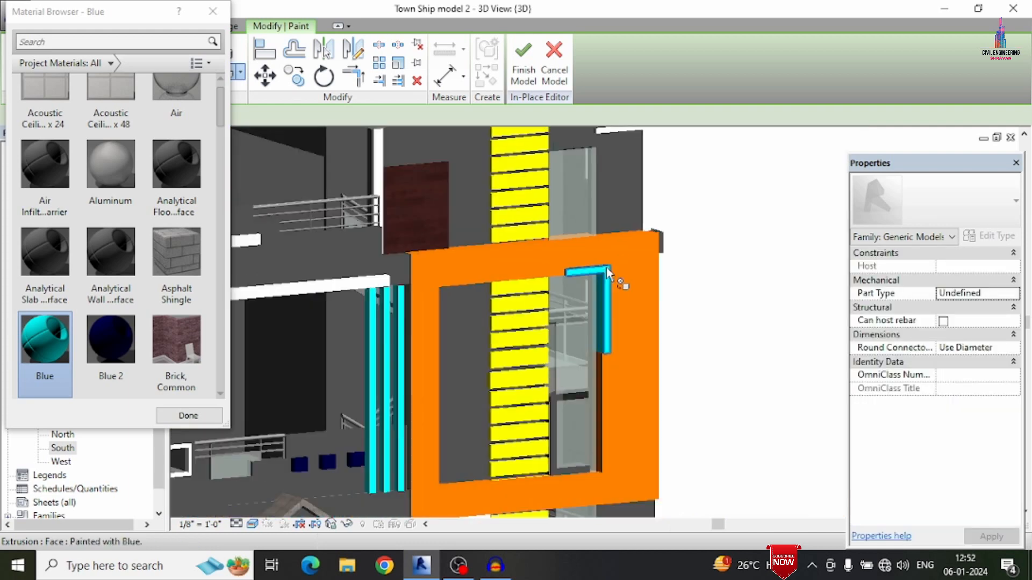
# Paint the top face and outer side face of the upper L-shaped trim with Blue
pyautogui.keyDown('shift'); pyautogui.moveTo(699, 242); pyautogui.dragTo(534, 250, button='middle'); pyautogui.keyUp('shift')
pyautogui.scroll(5, 543, 251)
pyautogui.moveTo(632, 301)
pyautogui.keyDown('shift'); pyautogui.mouseDown(button='middle')
pyautogui.moveTo(665, 295)
pyautogui.moveTo(637, 275)
pyautogui.mouseUp(button='middle'); pyautogui.keyUp('shift')
pyautogui.click(615, 262)
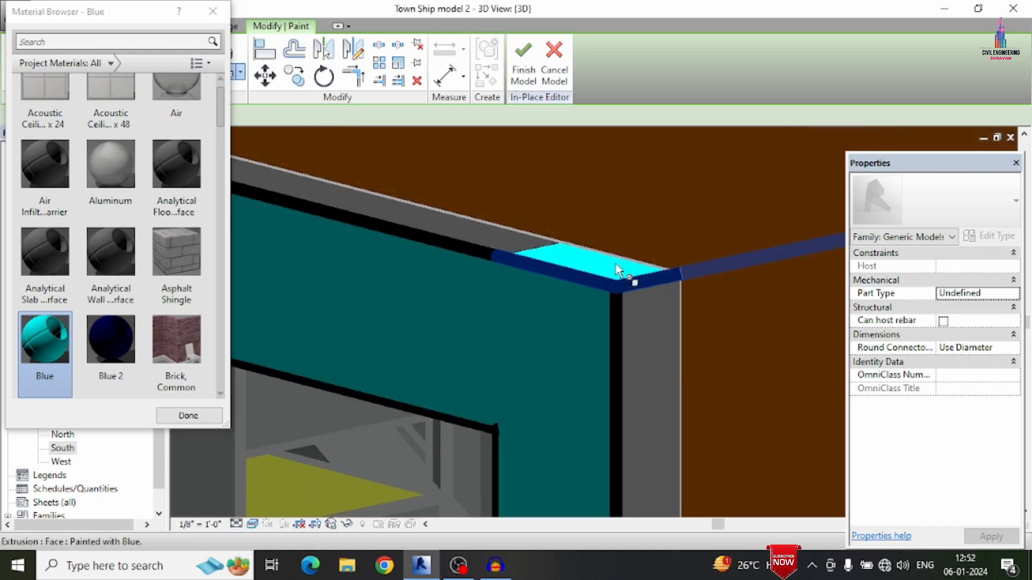
pyautogui.click(496, 239)
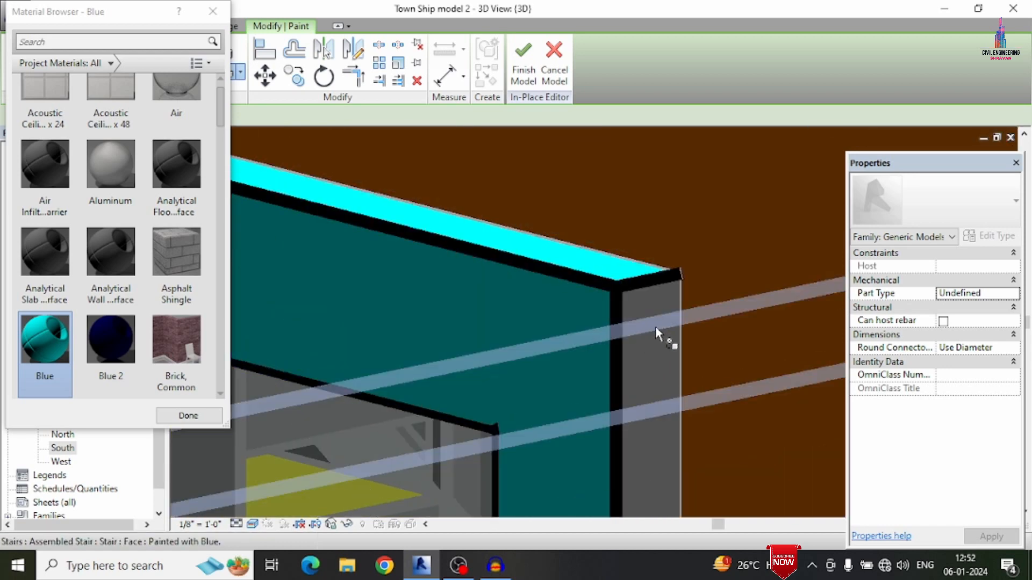
pyautogui.click(649, 334)
pyautogui.scroll(-5, 601, 260)
pyautogui.scroll(-5, 594, 256)
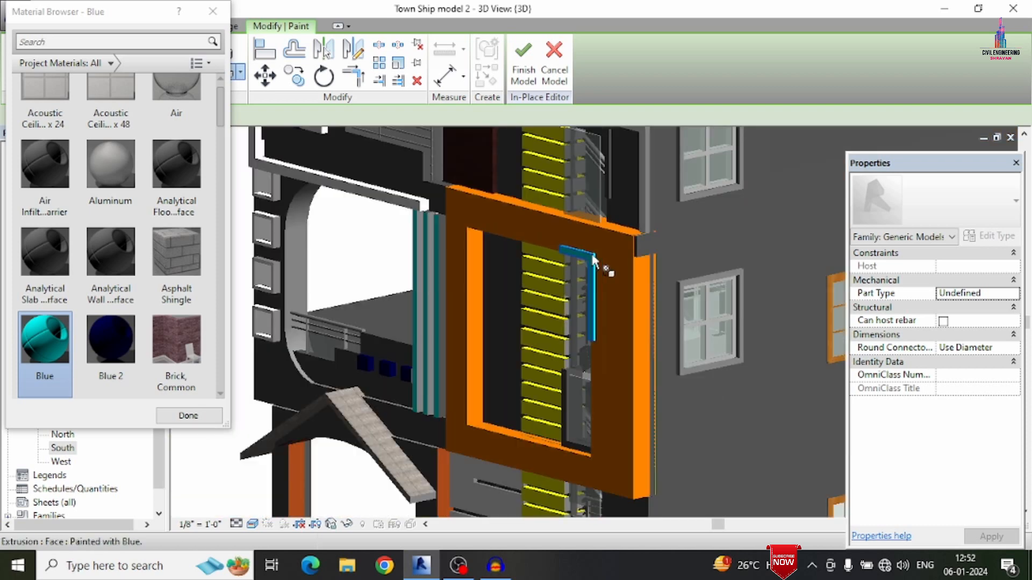
# Finish the upper L-shaped trim's model and open the lower L-shaped trim in the orange frame's opening for in-place editing
pyautogui.scroll(-2, 562, 301)
pyautogui.scroll(4, 540, 382)
pyautogui.scroll(2, 579, 395)
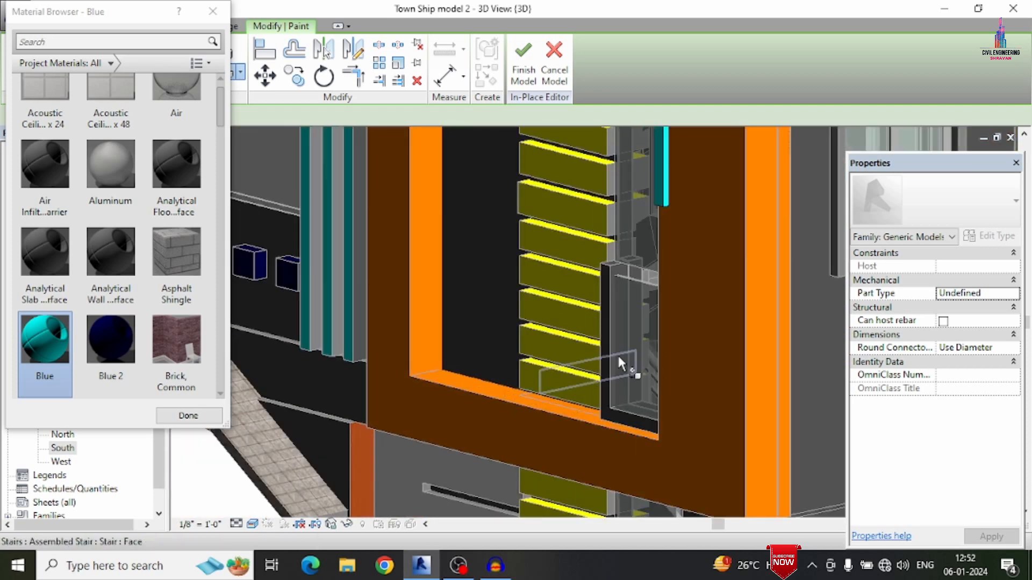
pyautogui.click(538, 77)
pyautogui.click(602, 296)
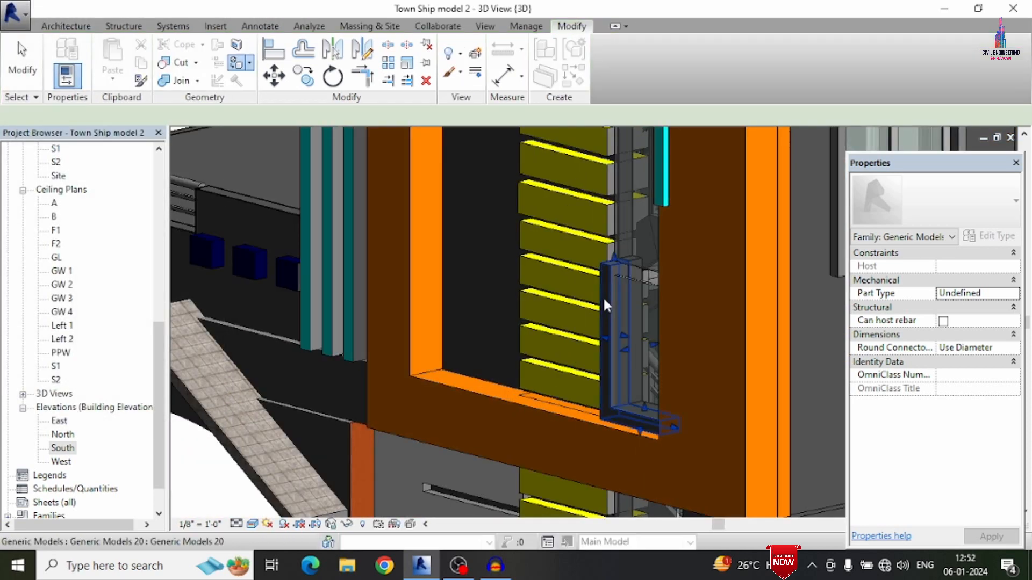
pyautogui.click(613, 67)
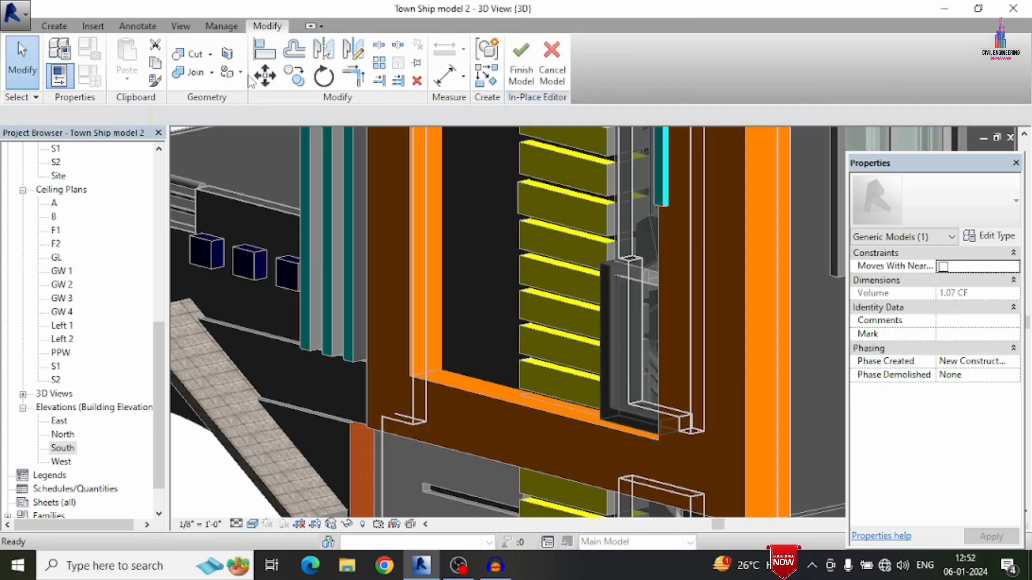
# Paint the upright's inner side, top and front faces of the orange frame's lower L-shaped trim with Blue
pyautogui.click(243, 98)
pyautogui.scroll(3, 615, 287)
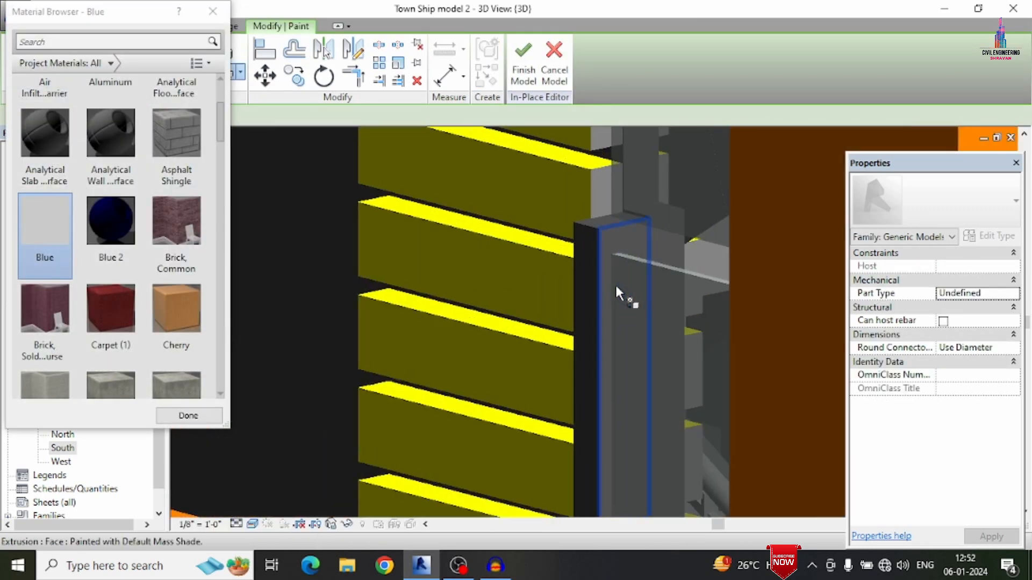
pyautogui.click(608, 280)
pyautogui.scroll(3, 597, 220)
pyautogui.click(586, 272)
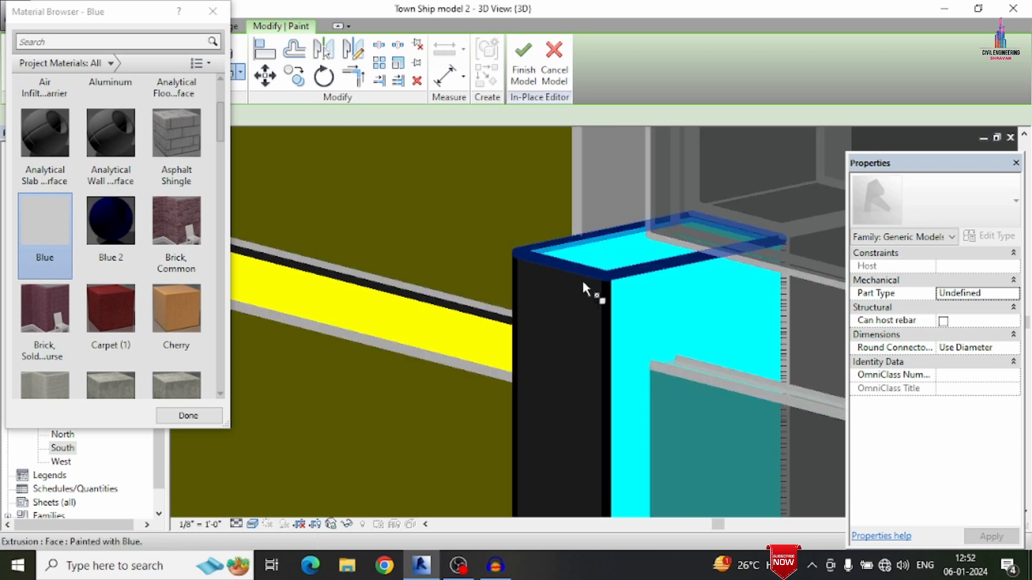
pyautogui.scroll(-2, 576, 213)
pyautogui.scroll(-3, 567, 201)
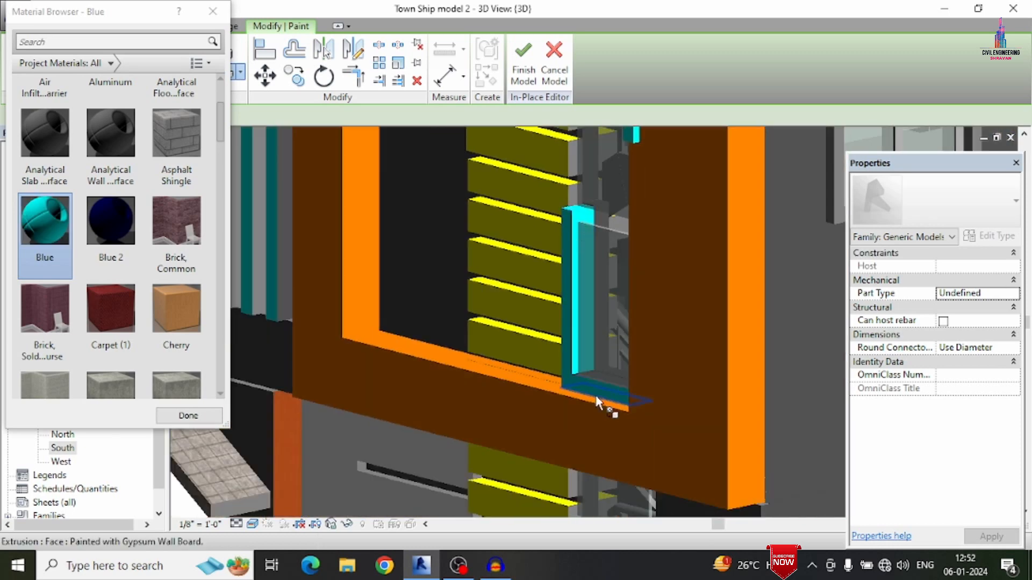
# Paint the upper face of the lower trim's horizontal leg with Blue and finish the model
pyautogui.scroll(4, 596, 396)
pyautogui.scroll(4, 592, 384)
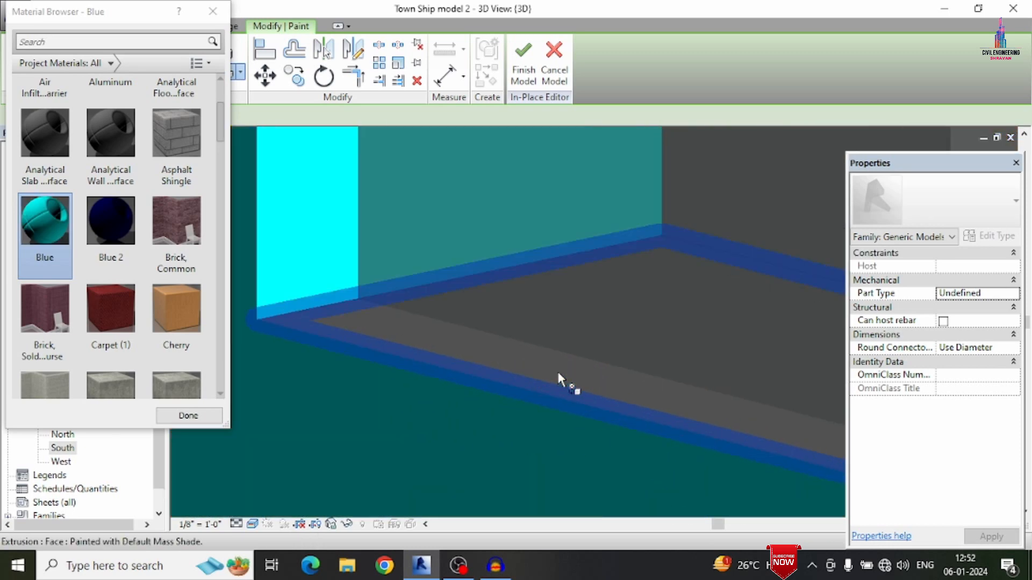
pyautogui.click(550, 353)
pyautogui.scroll(-5, 551, 355)
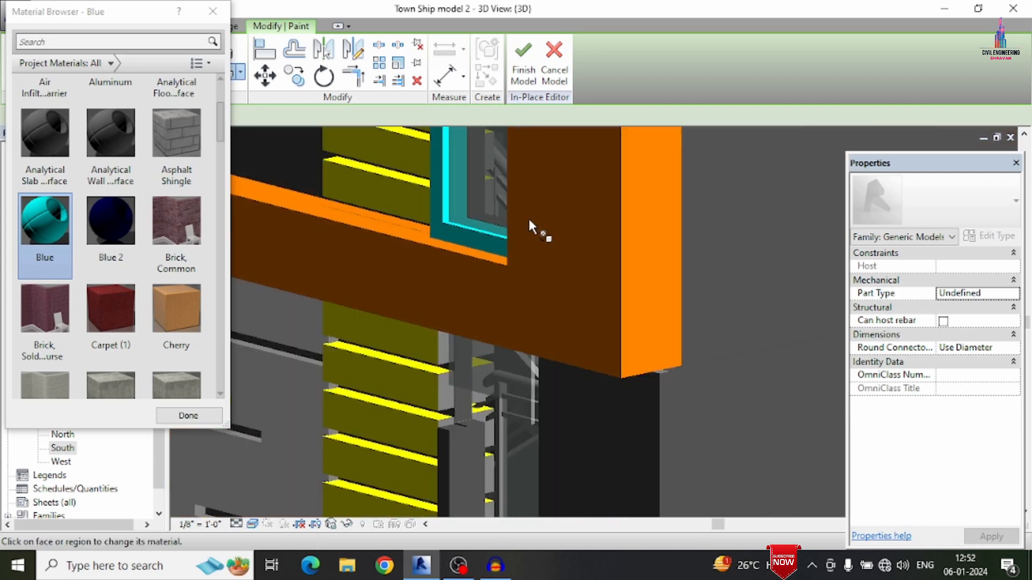
pyautogui.click(520, 80)
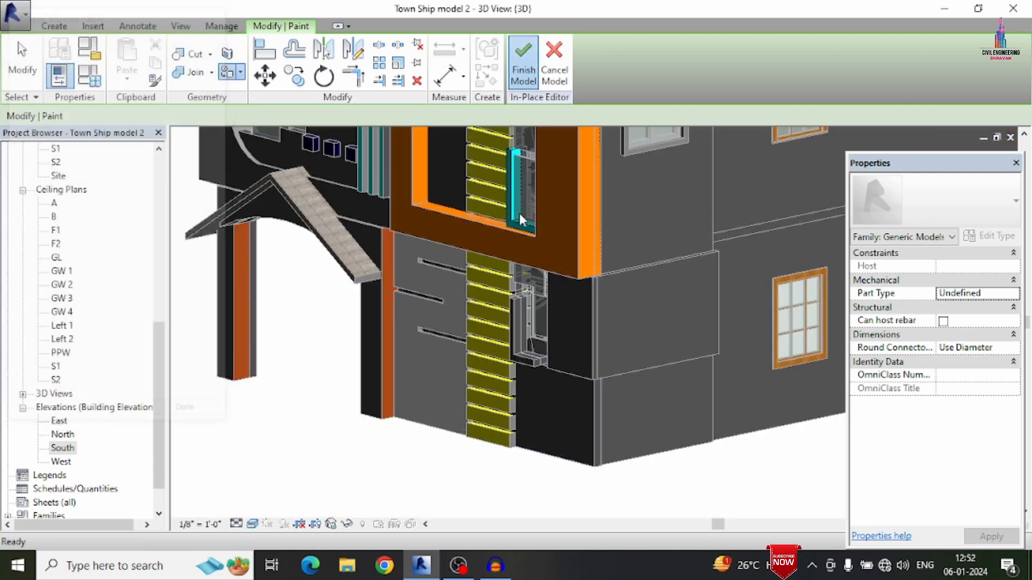
# Open the ground-floor L-shaped trim for in-place editing and paint its upright's inner side, top and front faces with Blue
pyautogui.scroll(4, 563, 286)
pyautogui.doubleClick(521, 340)
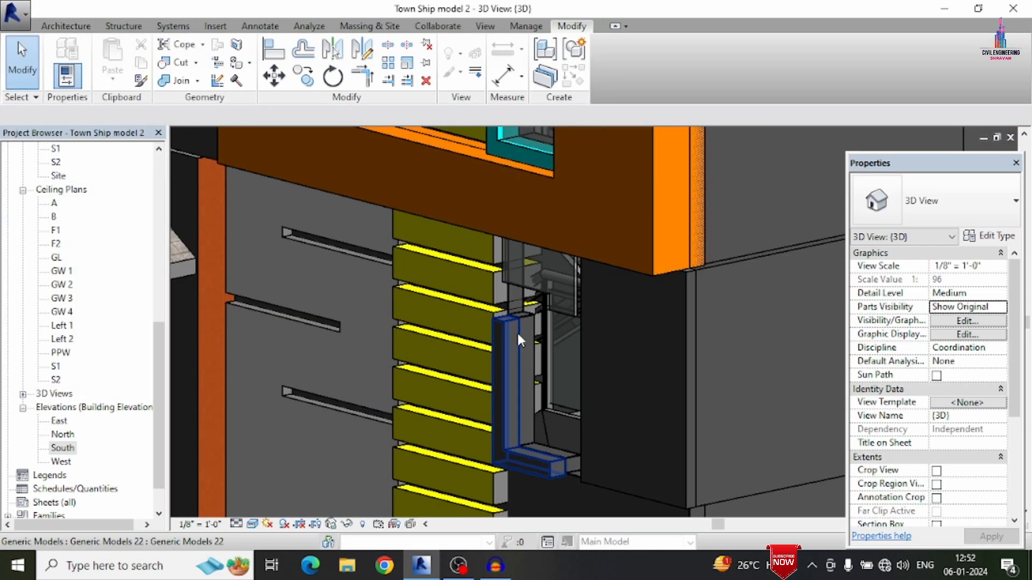
pyautogui.click(240, 72)
pyautogui.click(258, 95)
pyautogui.scroll(4, 512, 365)
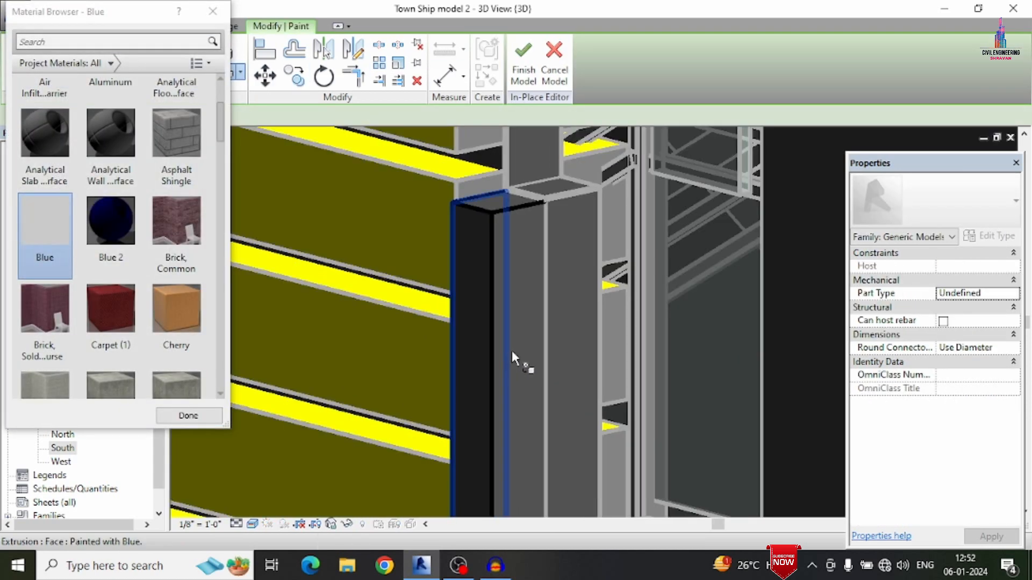
pyautogui.click(515, 355)
pyautogui.click(501, 202)
pyautogui.click(475, 226)
pyautogui.scroll(-5, 475, 226)
# Paint the end and upper faces of the ground-floor trim's horizontal leg with Blue and finish the model
pyautogui.scroll(4, 505, 350)
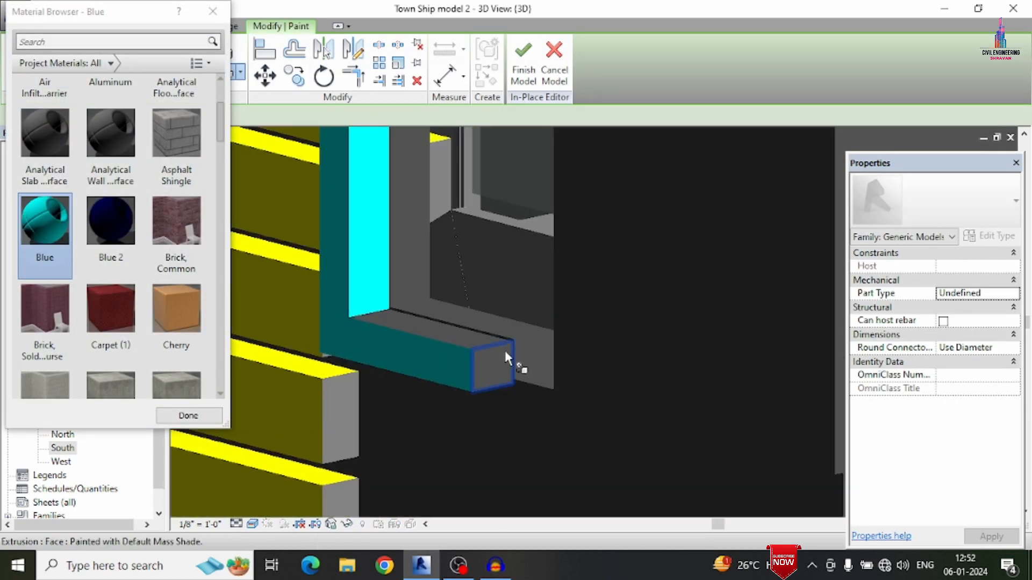
pyautogui.scroll(2, 504, 358)
pyautogui.click(468, 369)
pyautogui.click(471, 328)
pyautogui.scroll(-3, 514, 303)
pyautogui.scroll(-5, 514, 321)
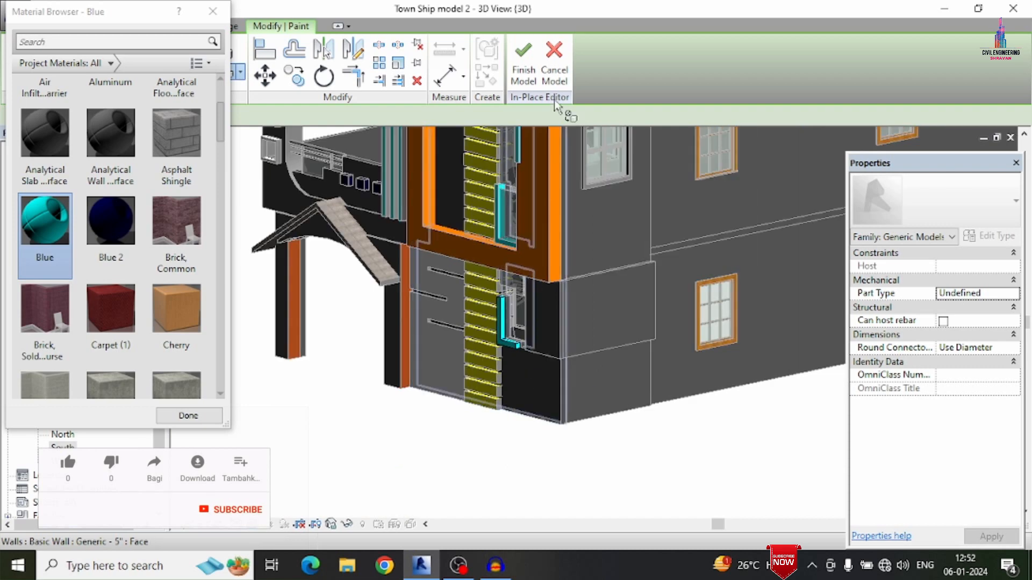
pyautogui.click(523, 70)
pyautogui.press('Escape')
# Open the balcony surround with the rounded opening, beside the orange frame, for in-place editing
pyautogui.scroll(-3, 505, 411)
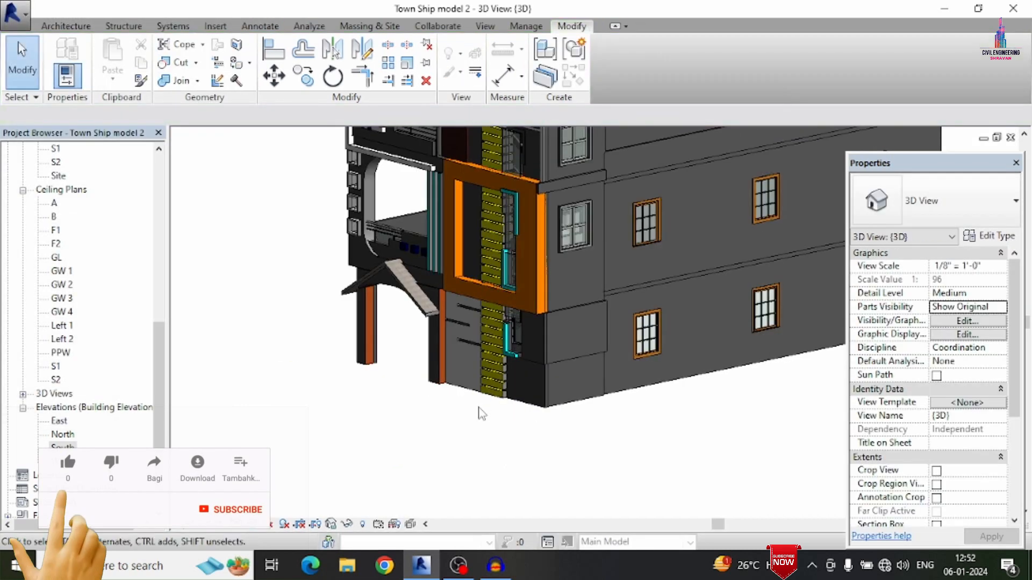
pyautogui.moveTo(461, 410)
pyautogui.keyDown('shift'); pyautogui.mouseDown(button='middle')
pyautogui.moveTo(532, 433)
pyautogui.moveTo(645, 433)
pyautogui.mouseUp(button='middle'); pyautogui.keyUp('shift')
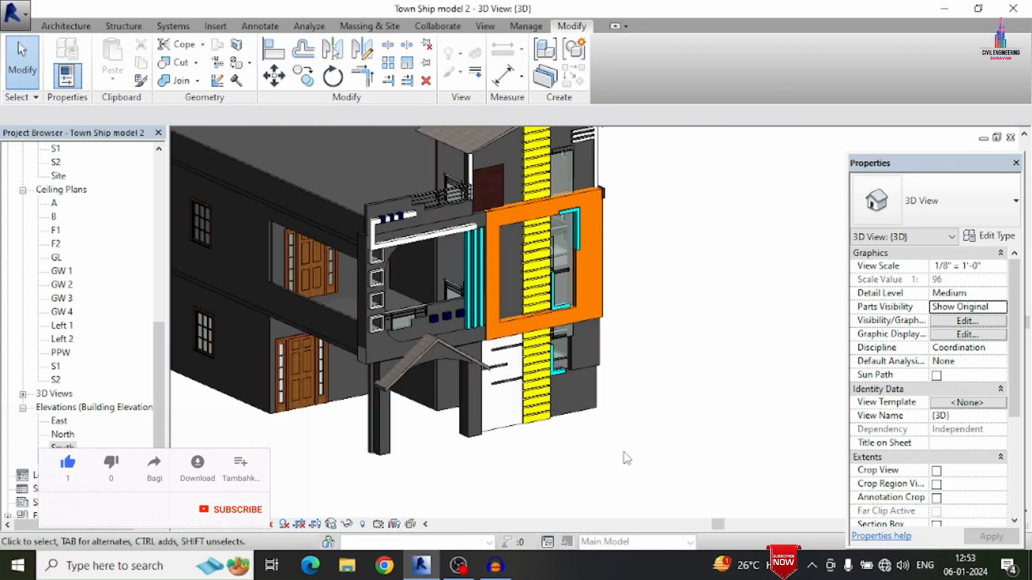
pyautogui.scroll(-2, 630, 434)
pyautogui.scroll(3, 544, 343)
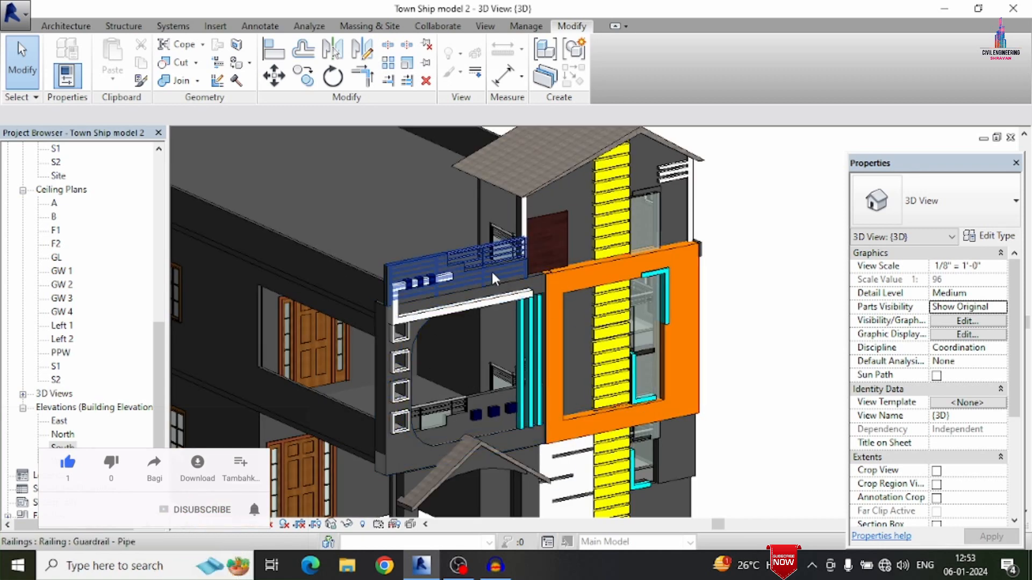
pyautogui.click(529, 283)
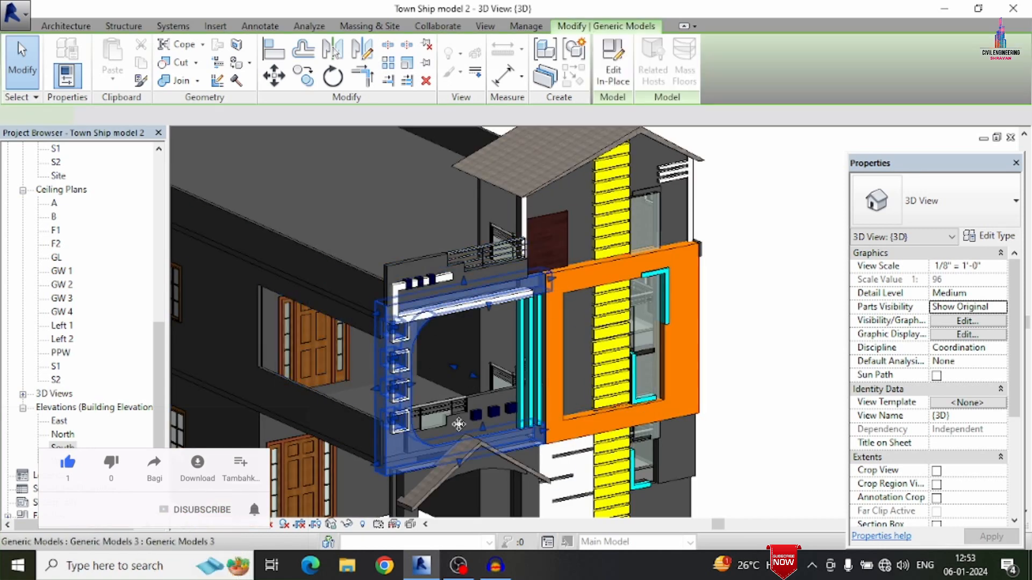
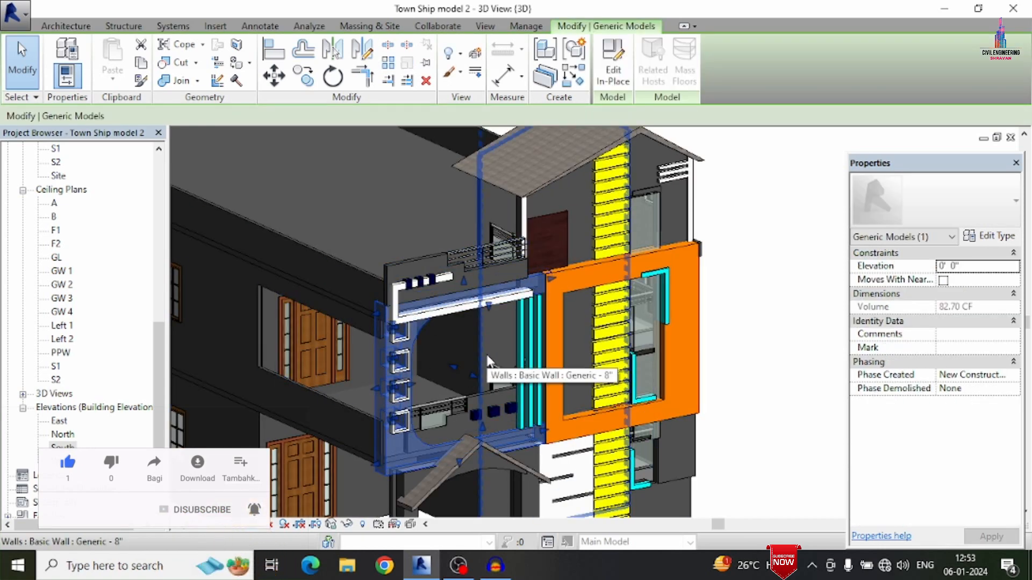
pyautogui.click(607, 59)
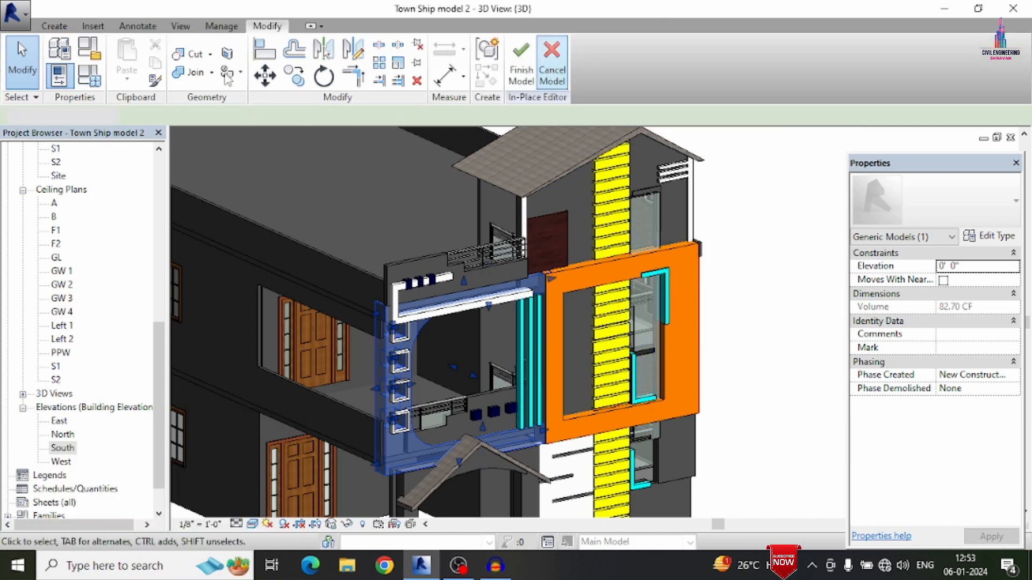
# Paint the front face of the balcony surround with the Green material
pyautogui.click(241, 72)
pyautogui.click(227, 72)
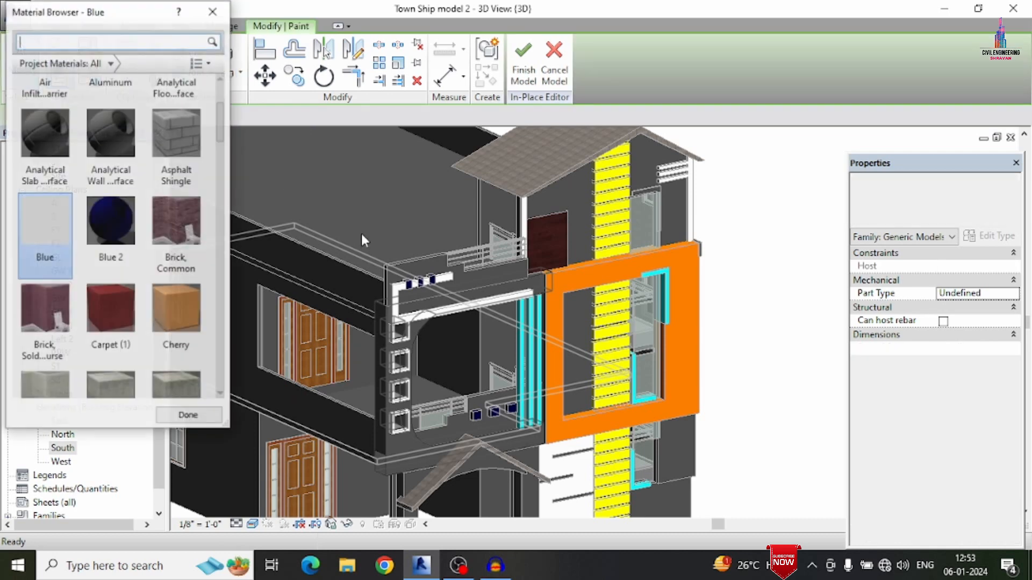
pyautogui.moveTo(214, 107)
pyautogui.mouseDown()
pyautogui.moveTo(229, 167)
pyautogui.moveTo(218, 244)
pyautogui.mouseUp()
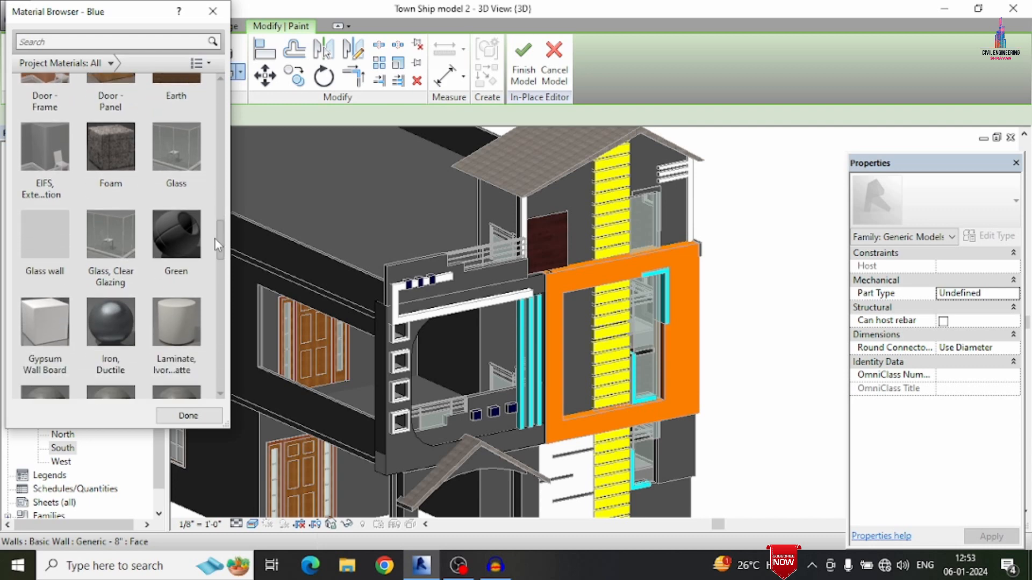
pyautogui.click(185, 224)
pyautogui.scroll(1, 506, 321)
pyautogui.scroll(3, 507, 321)
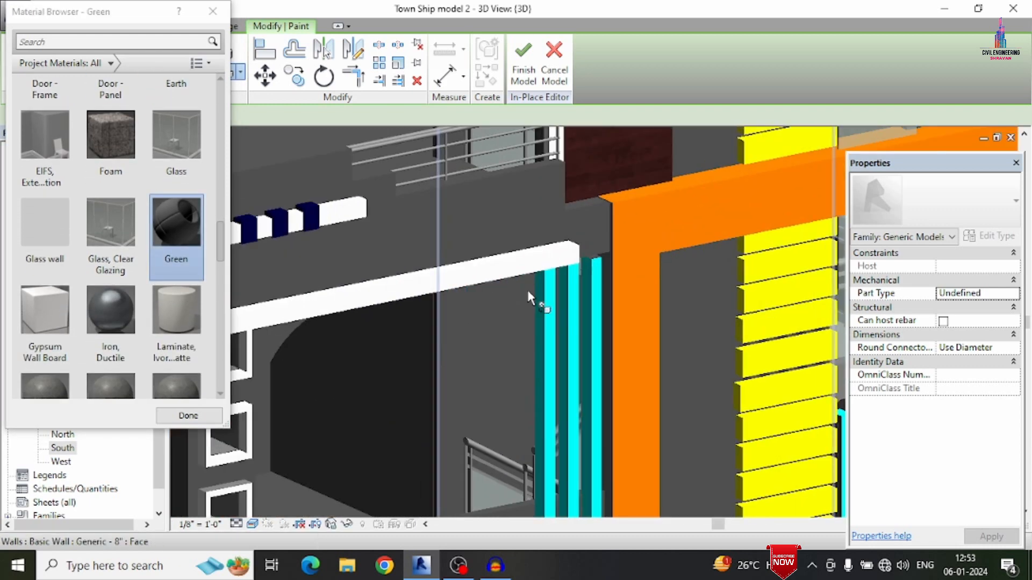
pyautogui.click(595, 228)
pyautogui.scroll(1, 605, 218)
pyautogui.scroll(-2, 627, 220)
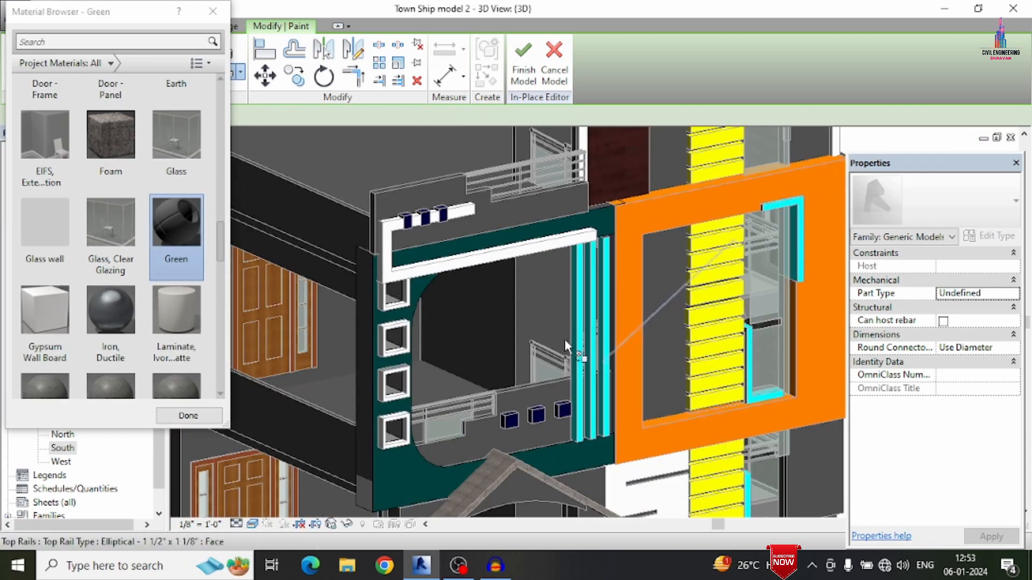
pyautogui.scroll(-3, 500, 291)
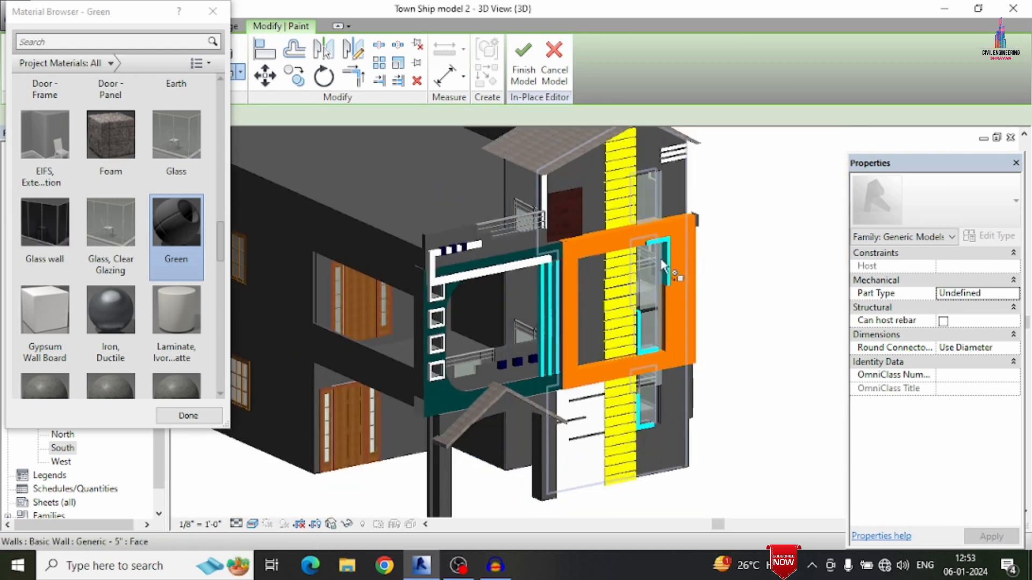
# Paint the outer side face of the balcony surround, at the end away from the orange frame, with Green
pyautogui.keyDown('shift'); pyautogui.moveTo(725, 234); pyautogui.dragTo(794, 281, button='middle'); pyautogui.keyUp('shift')
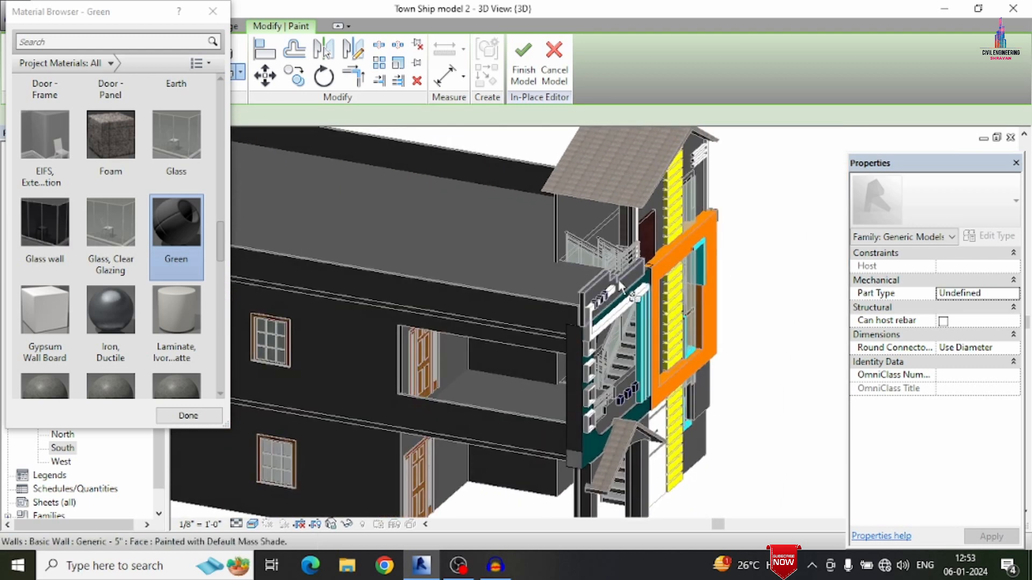
pyautogui.scroll(4, 607, 284)
pyautogui.scroll(3, 641, 267)
pyautogui.scroll(-2, 729, 263)
pyautogui.scroll(5, 785, 215)
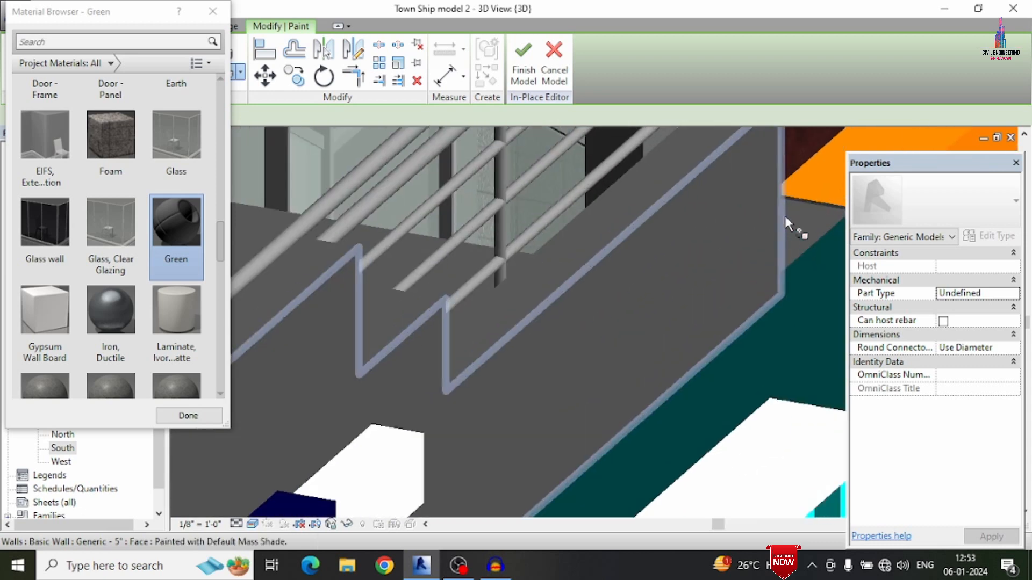
pyautogui.scroll(-3, 802, 217)
pyautogui.scroll(-3, 695, 231)
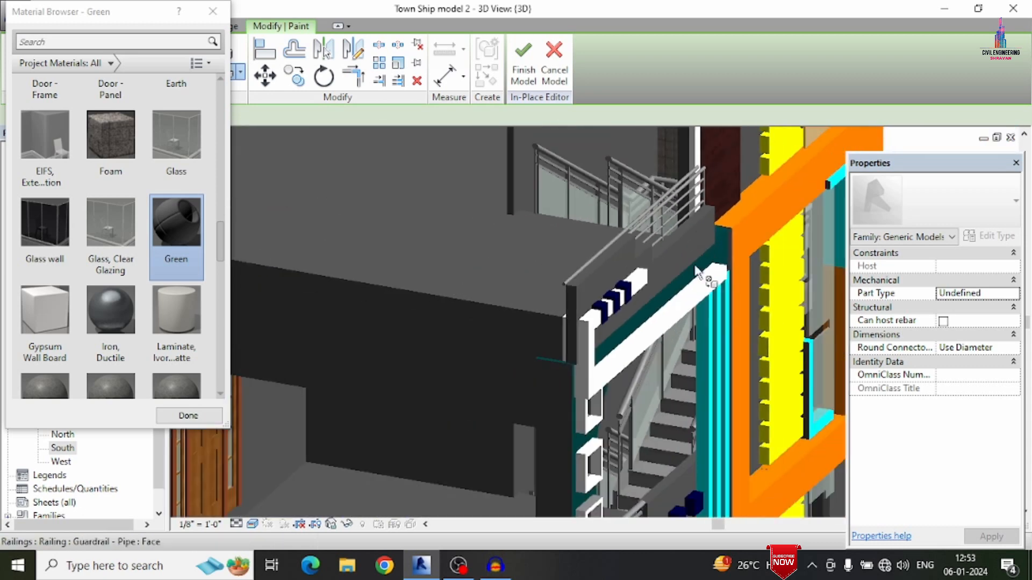
pyautogui.scroll(5, 585, 365)
pyautogui.click(592, 350)
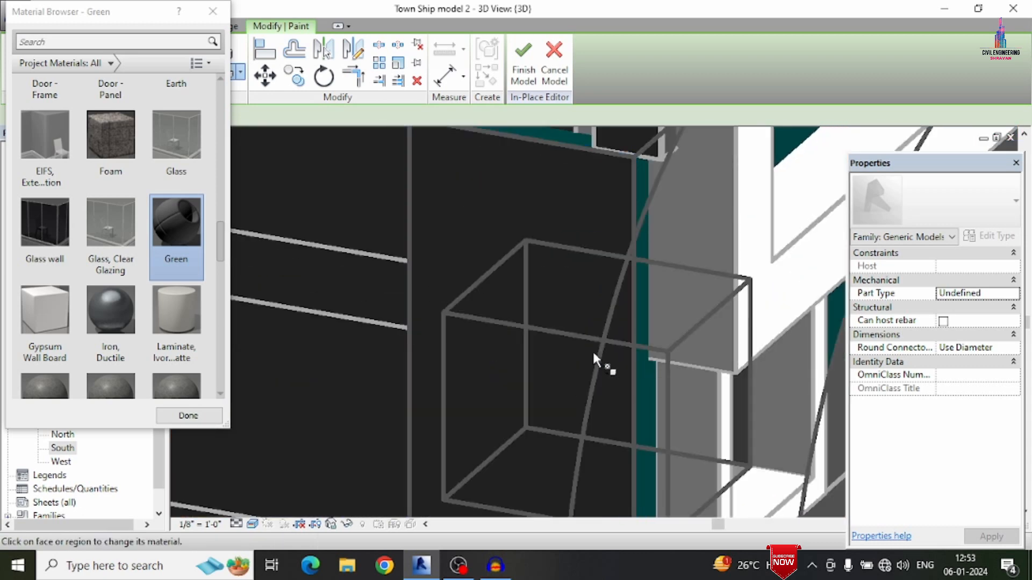
pyautogui.scroll(-2, 534, 354)
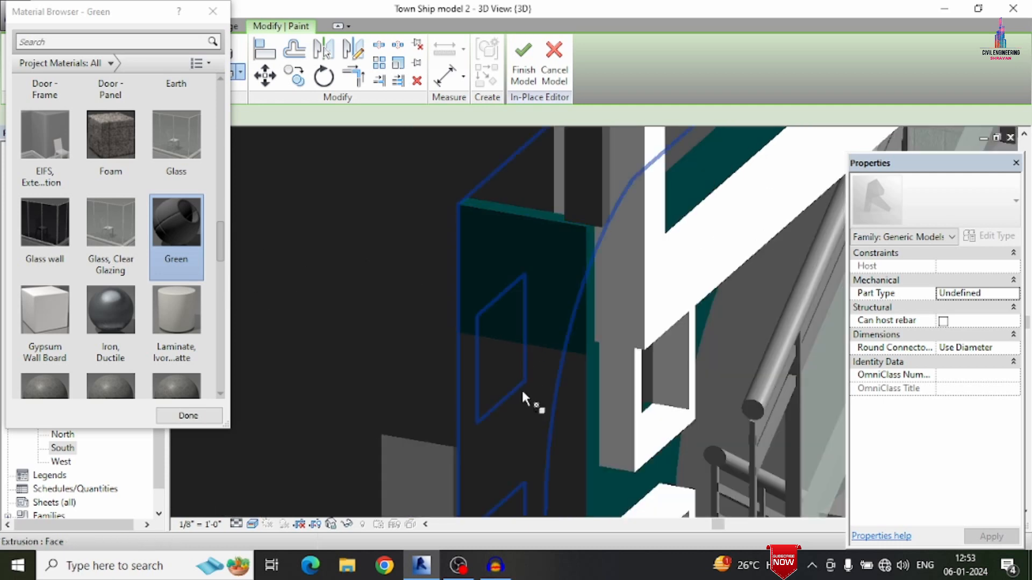
pyautogui.click(534, 394)
pyautogui.scroll(-4, 519, 237)
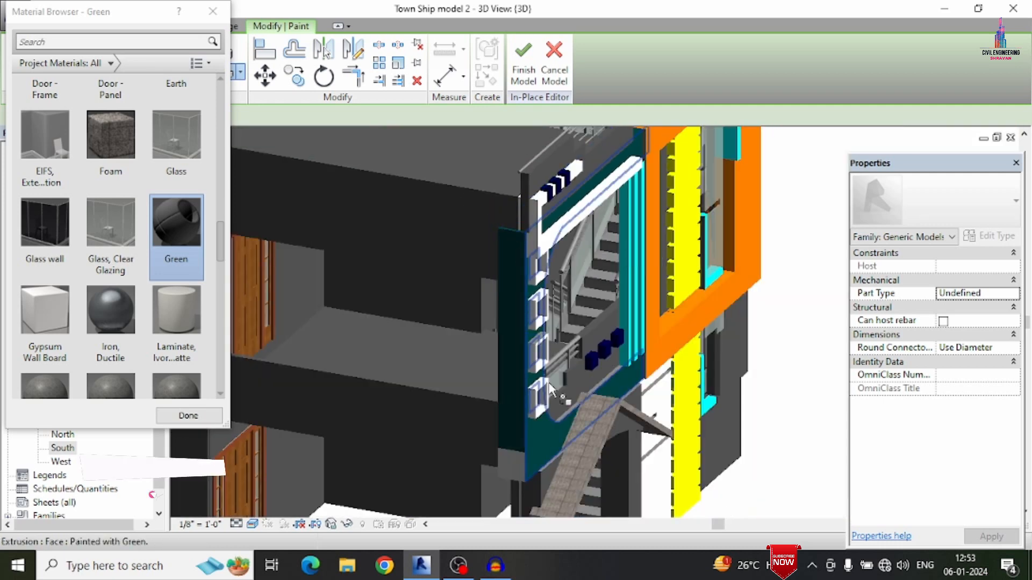
# Try to paint the balcony parapet wall behind the surround's opening with Green
pyautogui.scroll(3, 556, 414)
pyautogui.scroll(5, 556, 414)
pyautogui.click(594, 336)
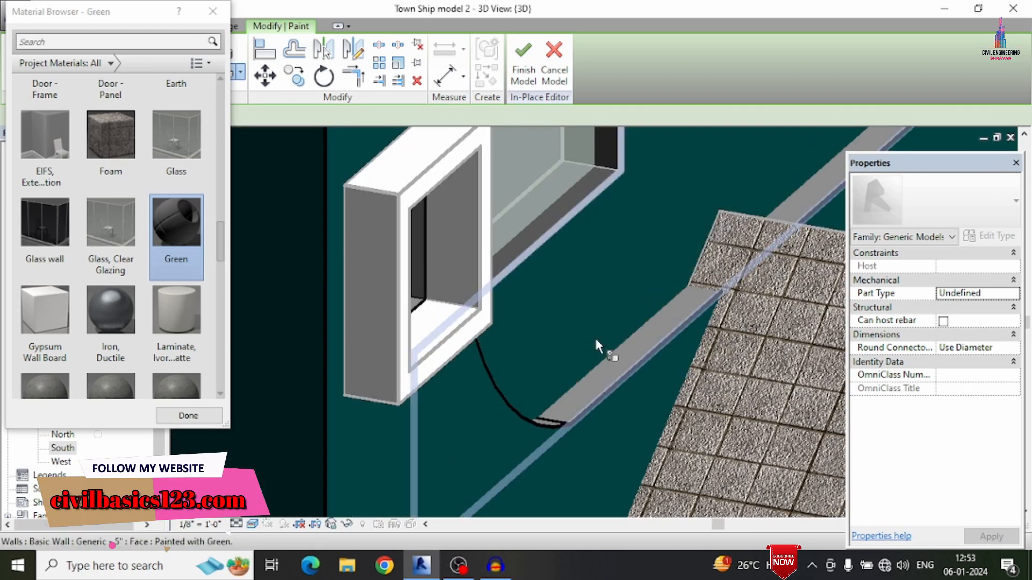
pyautogui.scroll(-4, 582, 328)
pyautogui.scroll(3, 704, 257)
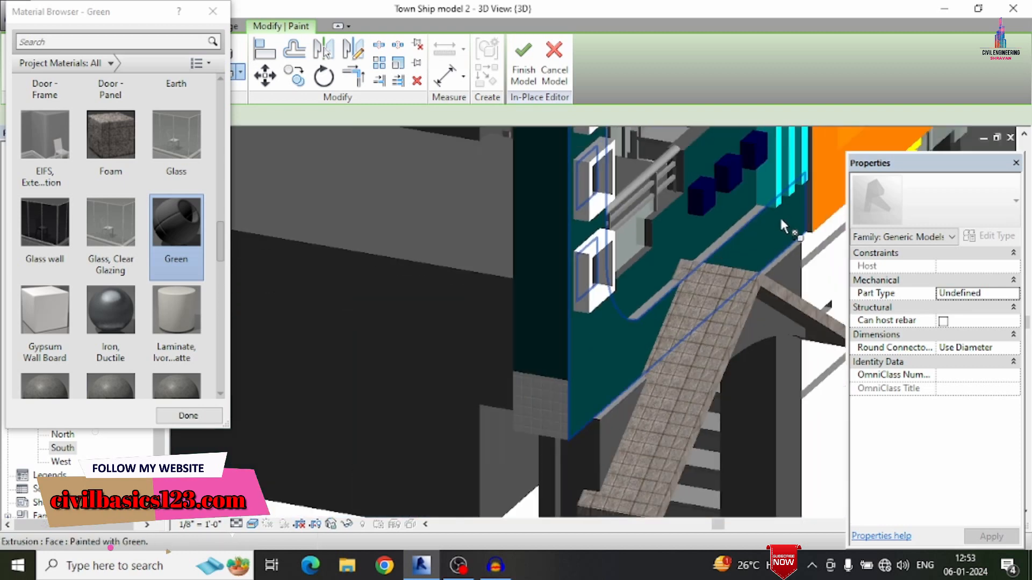
pyautogui.scroll(6, 621, 380)
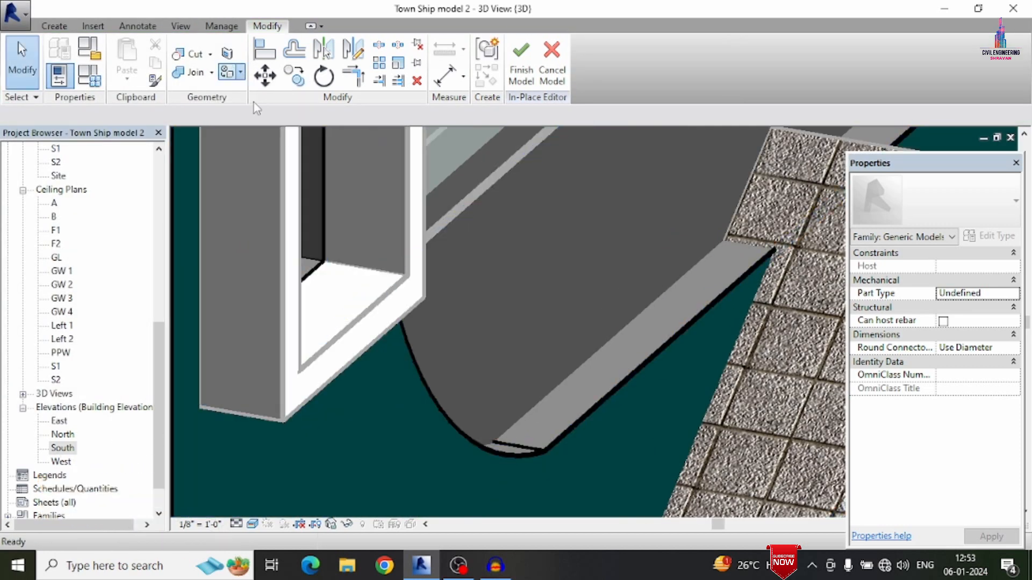
# View the house's whole front elevation in the 3D view to check the painted elements
pyautogui.scroll(-6, 571, 299)
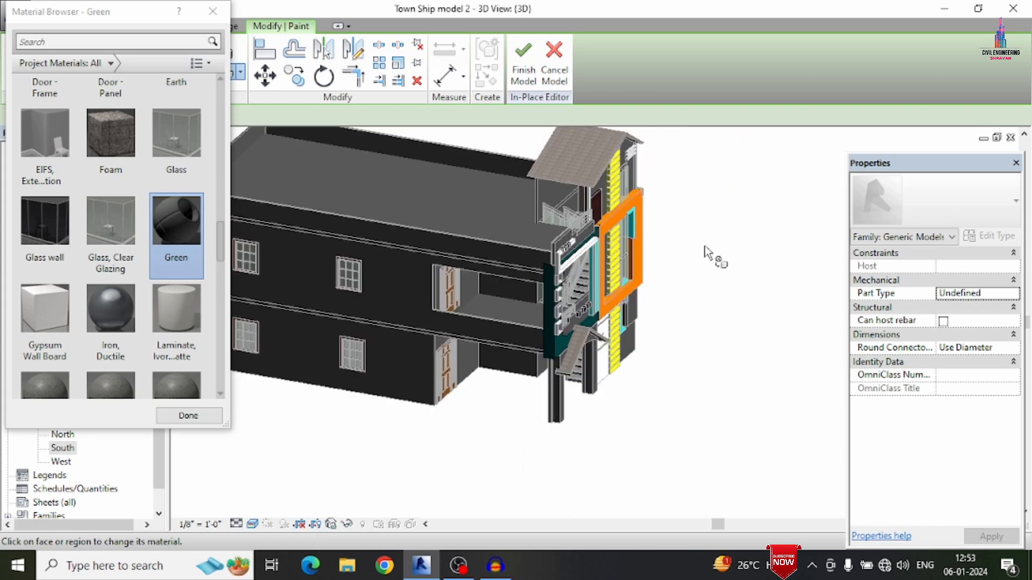
pyautogui.keyDown('shift'); pyautogui.moveTo(705, 246); pyautogui.dragTo(414, 207, button='middle'); pyautogui.keyUp('shift')
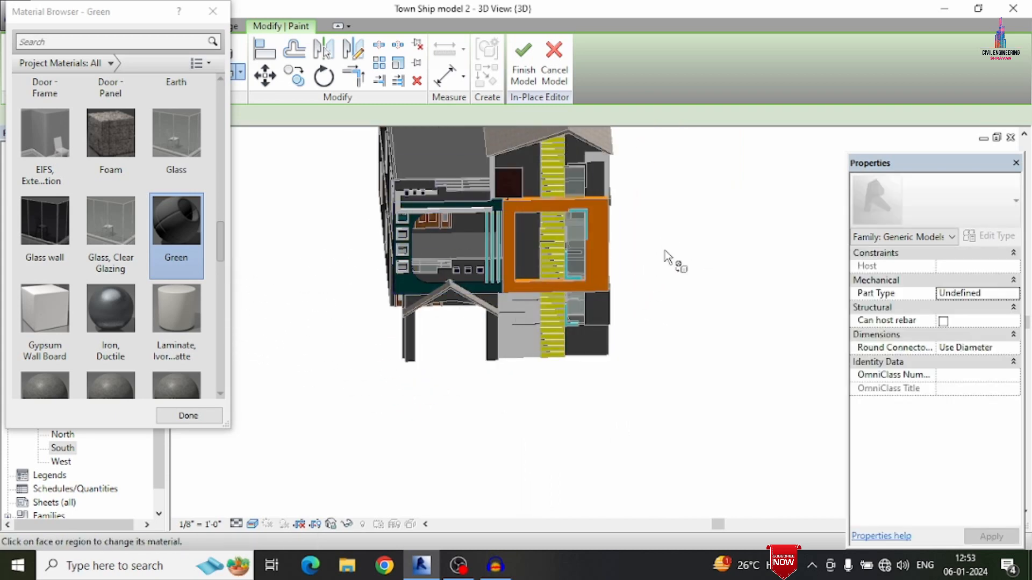
# End the painting of the balcony surround and finish its in-place model
pyautogui.keyDown('shift'); pyautogui.moveTo(666, 256); pyautogui.dragTo(668, 184, button='middle'); pyautogui.keyUp('shift')
pyautogui.scroll(4, 499, 221)
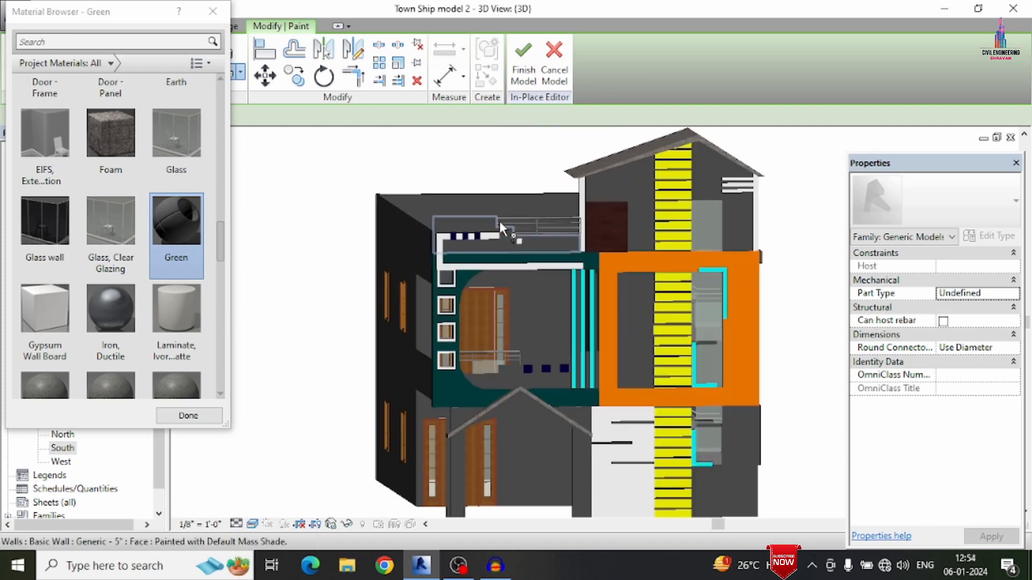
pyautogui.scroll(2, 499, 221)
pyautogui.scroll(2, 501, 259)
pyautogui.press('Escape')
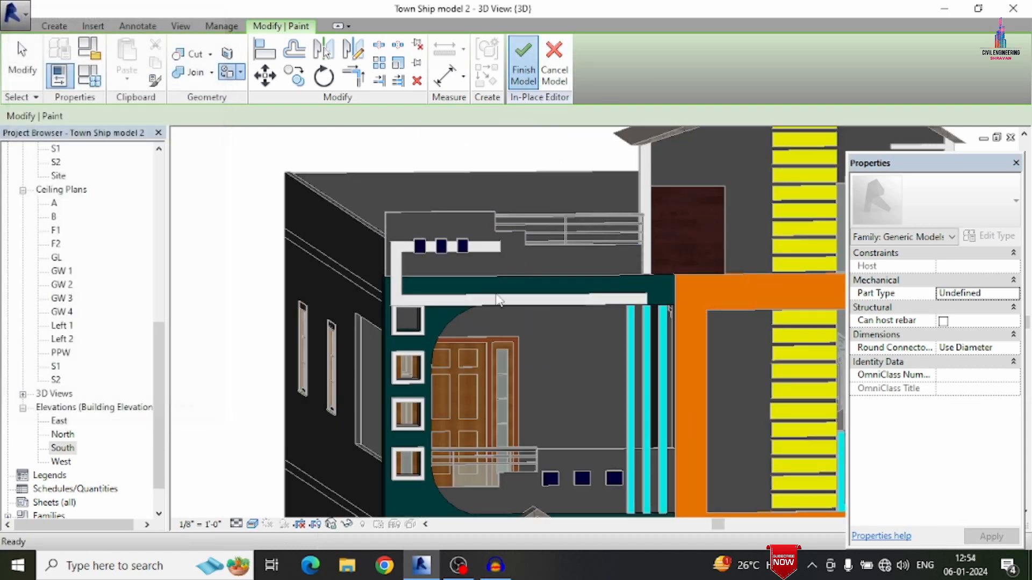
pyautogui.click(523, 62)
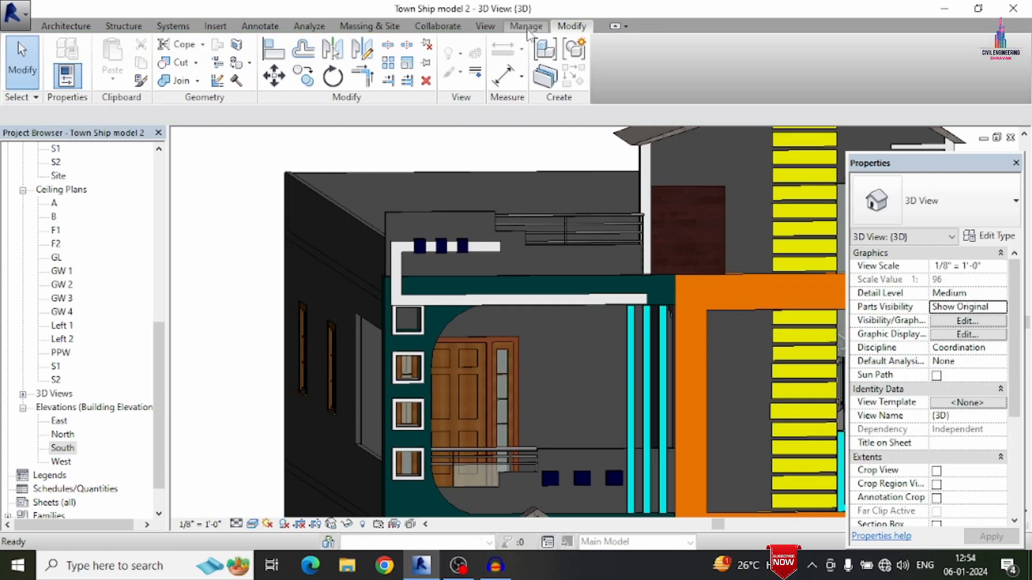
# Paint the front face of the roof terrace parapet wall with the Vinyl Composition Tile material
pyautogui.click(527, 27)
pyautogui.click(571, 27)
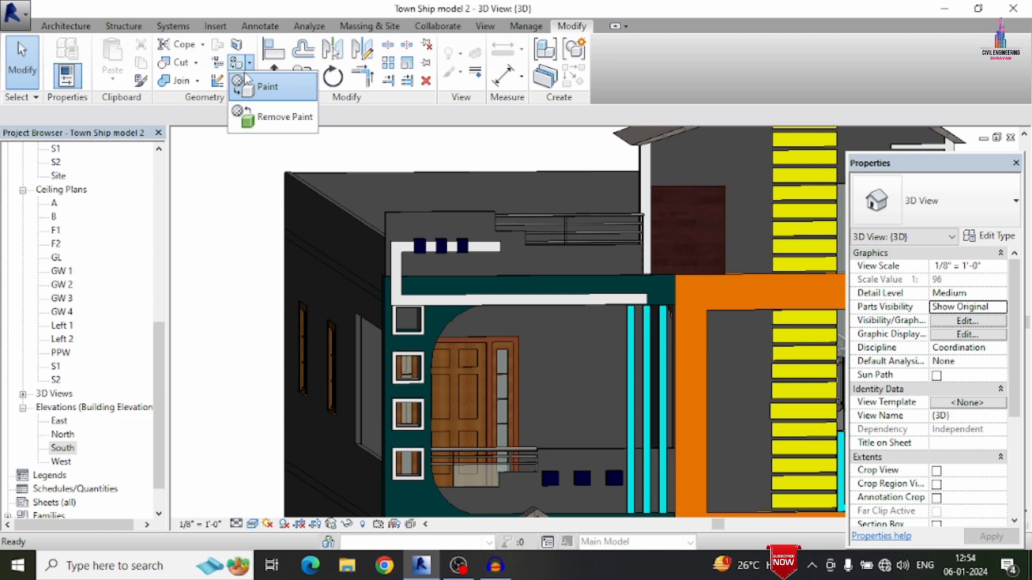
pyautogui.click(504, 254)
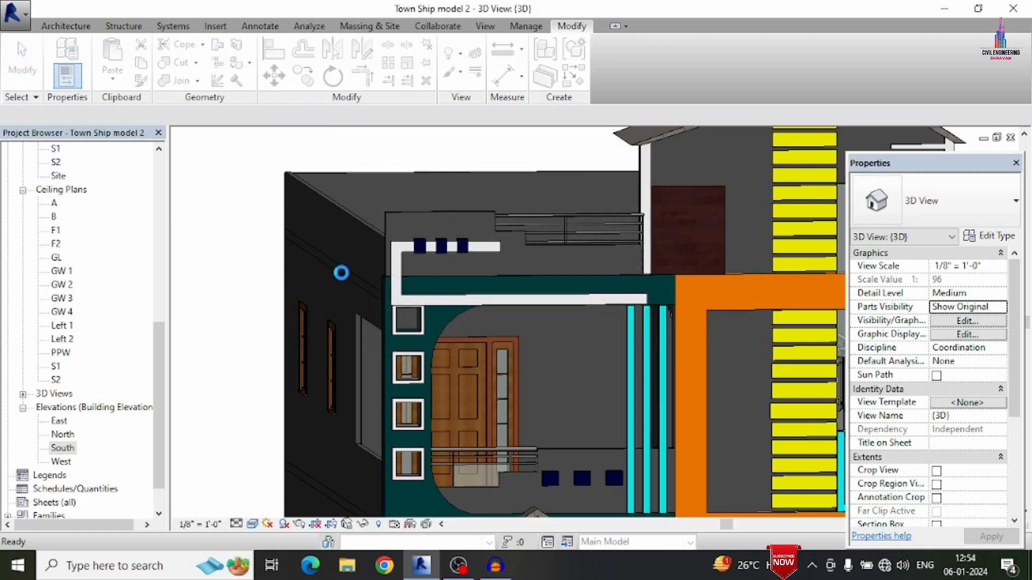
pyautogui.press('p')
pyautogui.press('t')
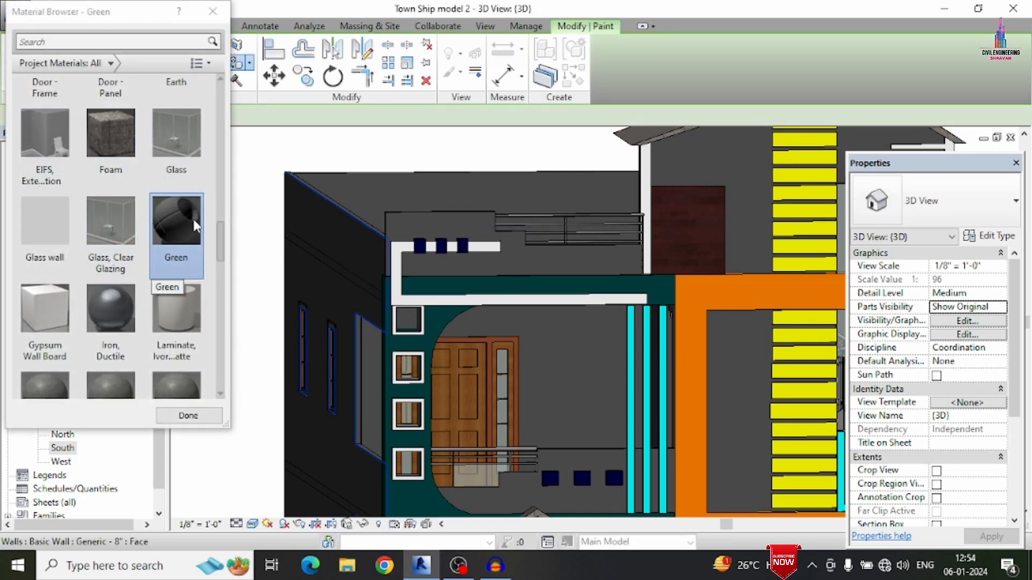
pyautogui.moveTo(221, 242); pyautogui.dragTo(210, 376)
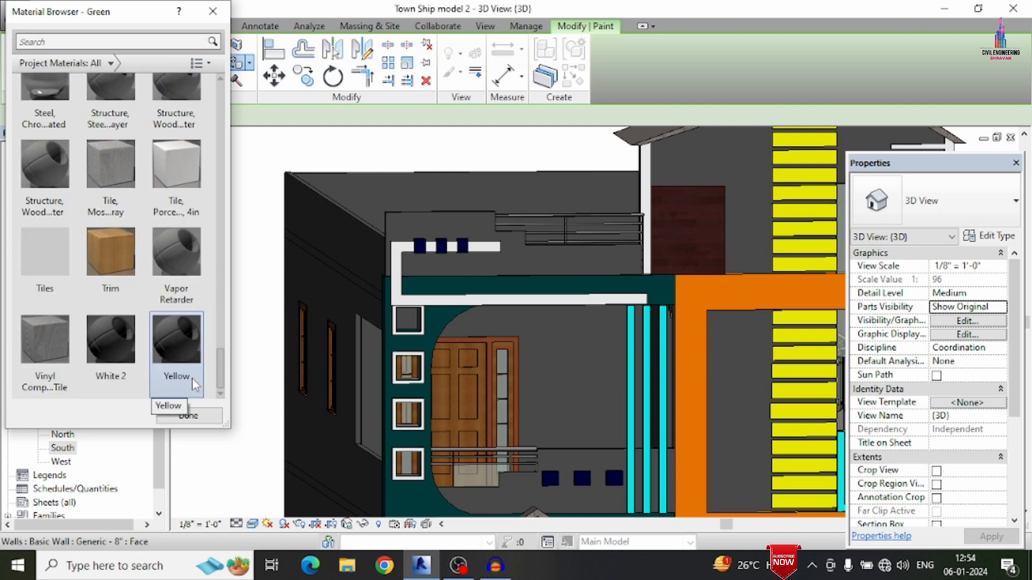
pyautogui.click(58, 365)
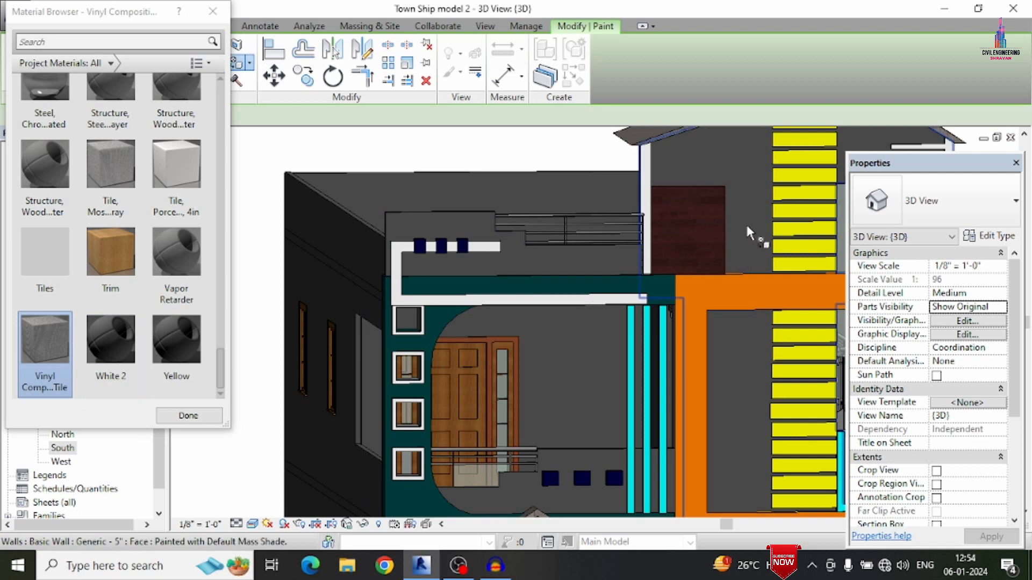
pyautogui.click(514, 237)
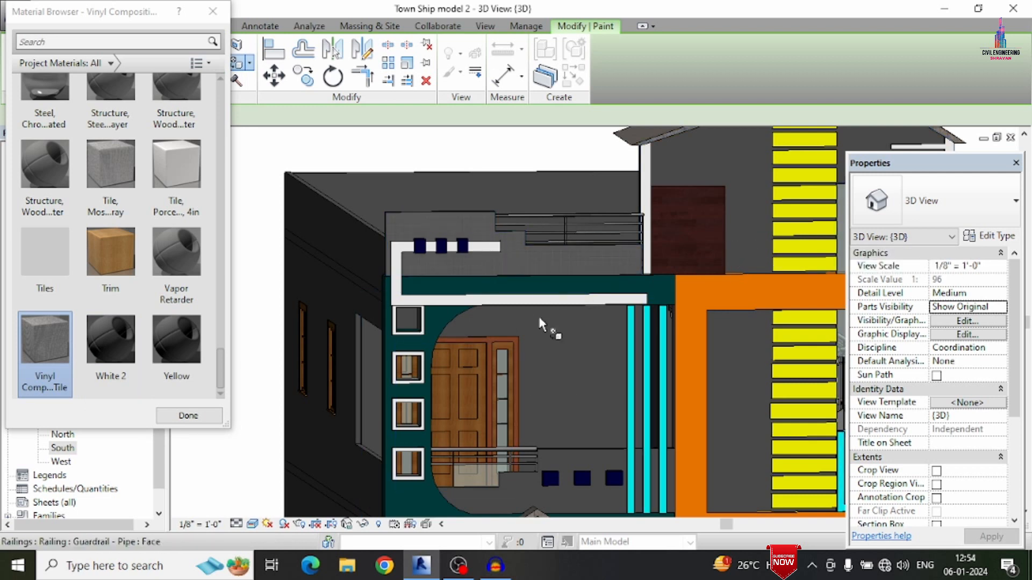
# Paint the balcony parapet wall behind the surround's opening with Vinyl Composition Tile and end the Paint command
pyautogui.scroll(-3, 539, 317)
pyautogui.scroll(5, 557, 403)
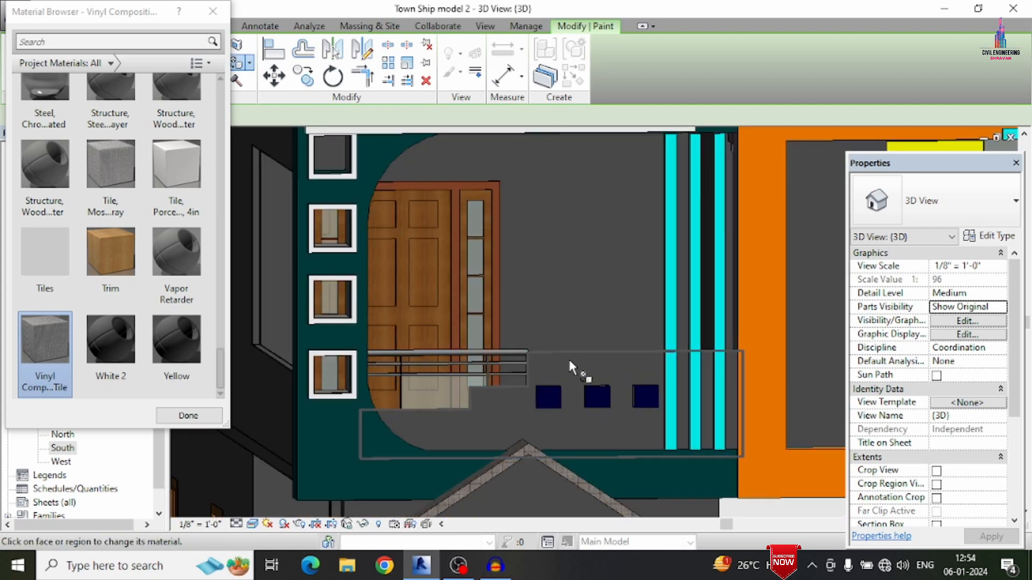
pyautogui.scroll(-4, 389, 301)
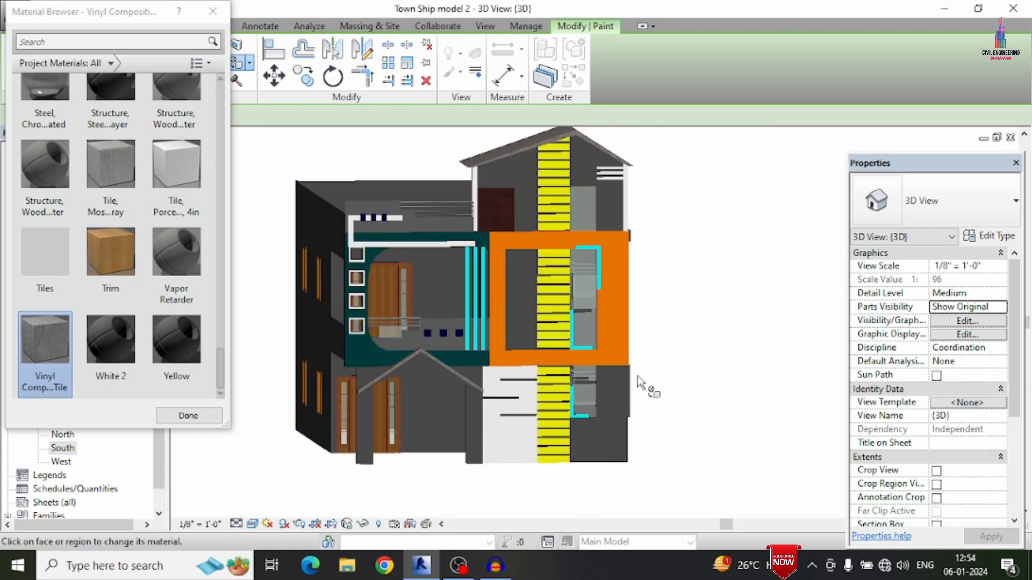
pyautogui.keyDown('shift'); pyautogui.moveTo(638, 376); pyautogui.dragTo(755, 408, button='middle'); pyautogui.keyUp('shift')
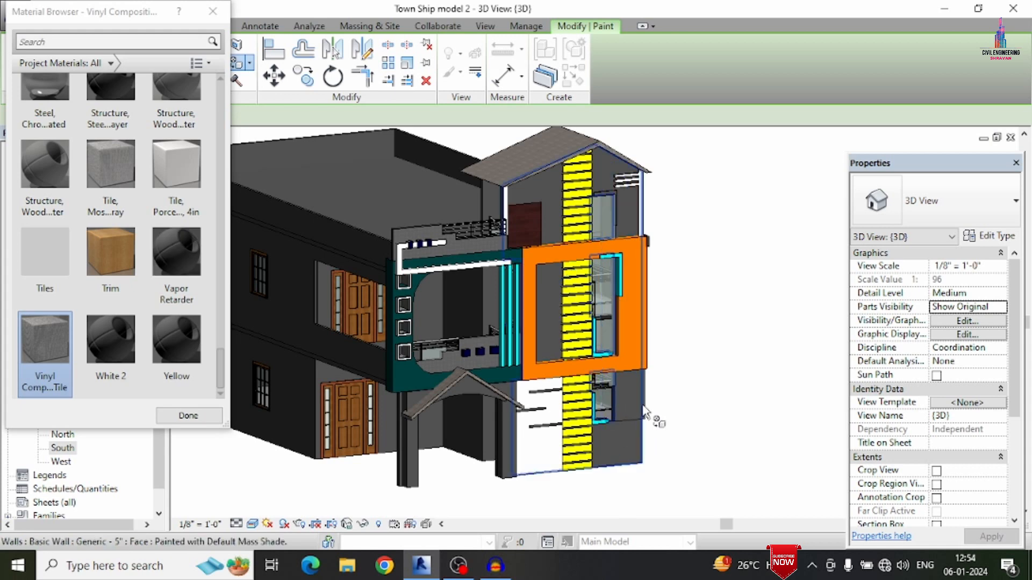
pyautogui.press('Escape')
# Paint the front wall behind the orange frame and yellow strips, up to the gable, with the light green Default Mass Exterior material
pyautogui.click(733, 323)
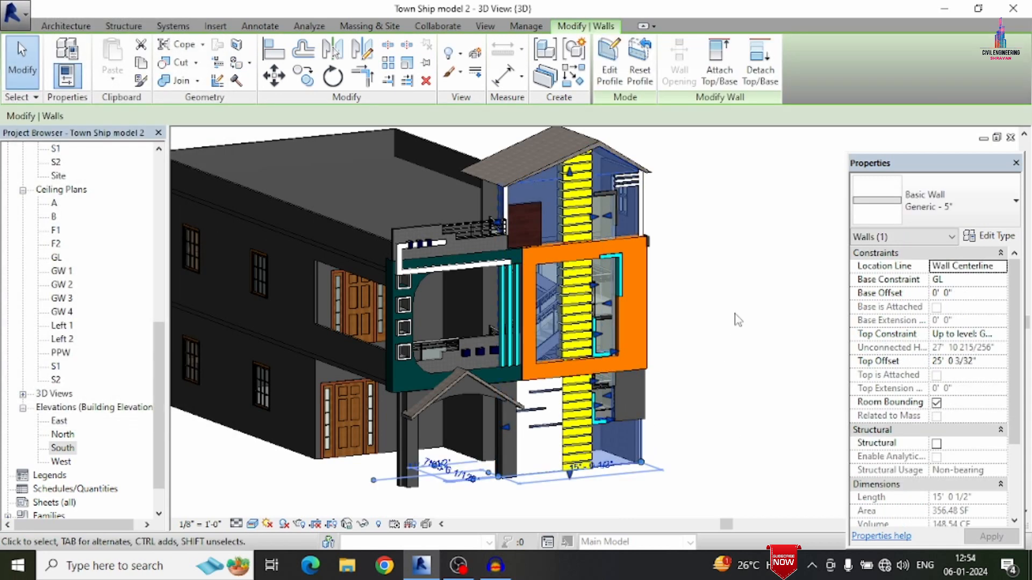
pyautogui.click(717, 185)
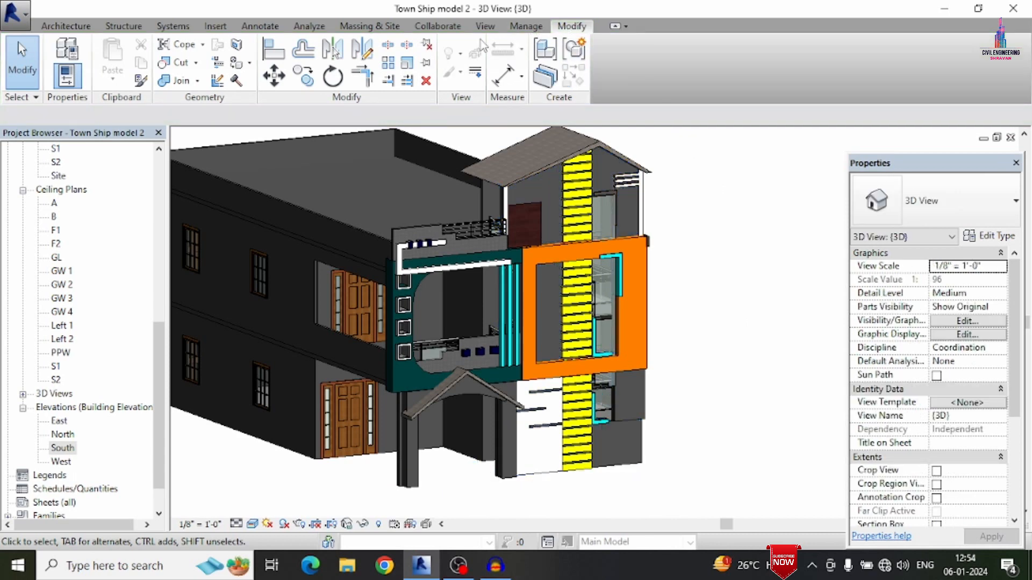
pyautogui.click(252, 63)
pyautogui.click(246, 88)
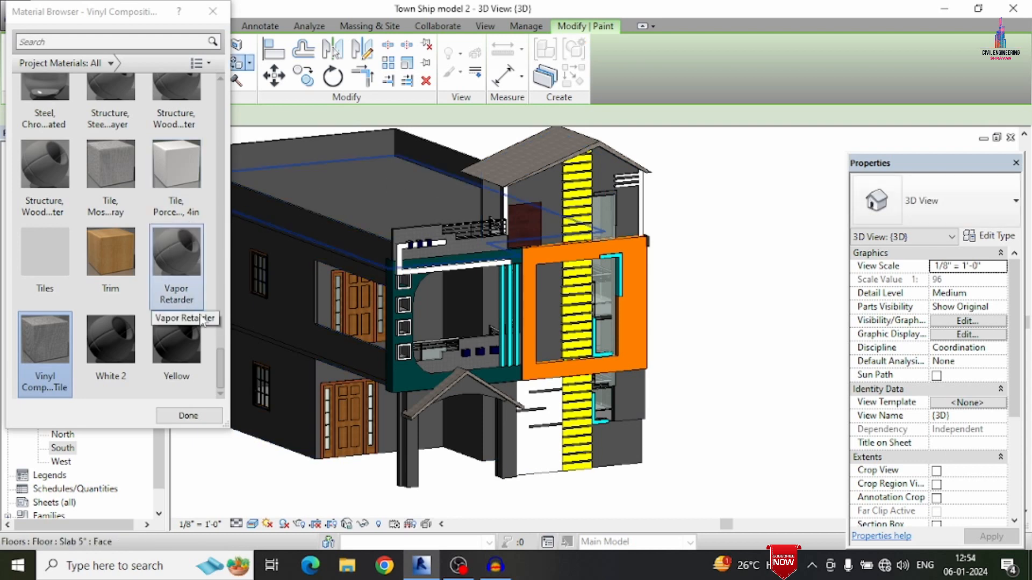
pyautogui.moveTo(222, 379); pyautogui.dragTo(224, 185)
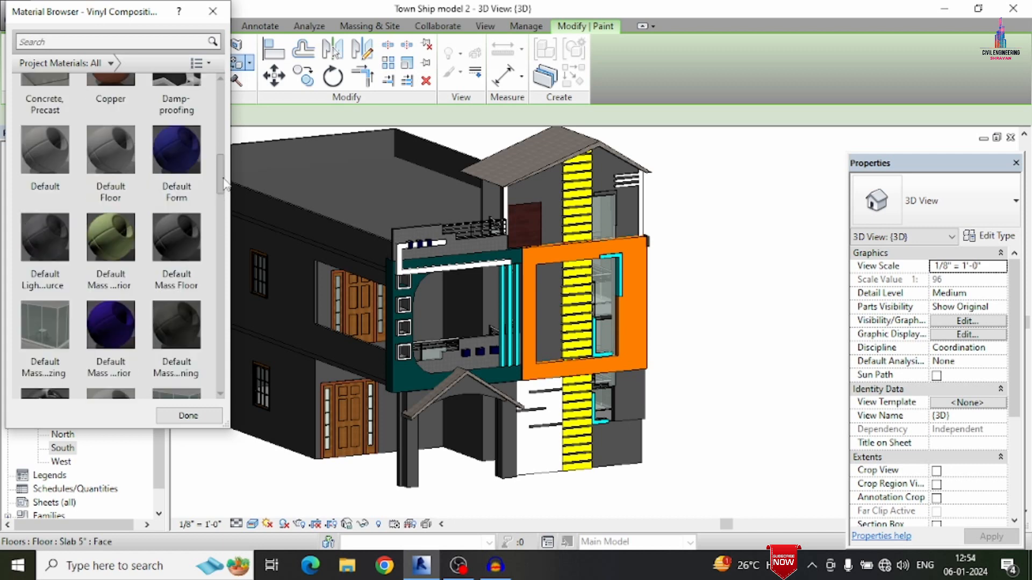
pyautogui.click(547, 187)
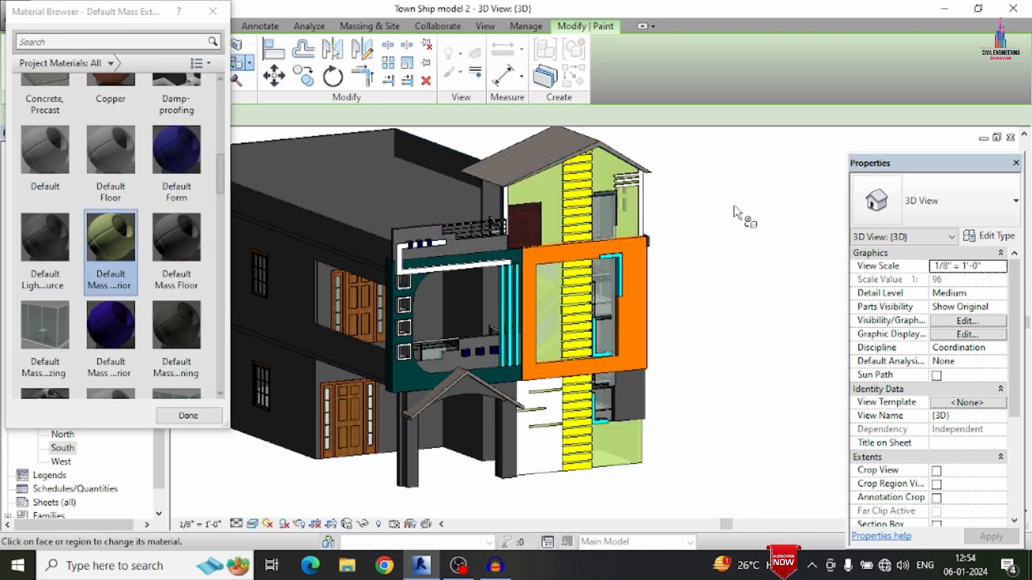
pyautogui.press('Escape')
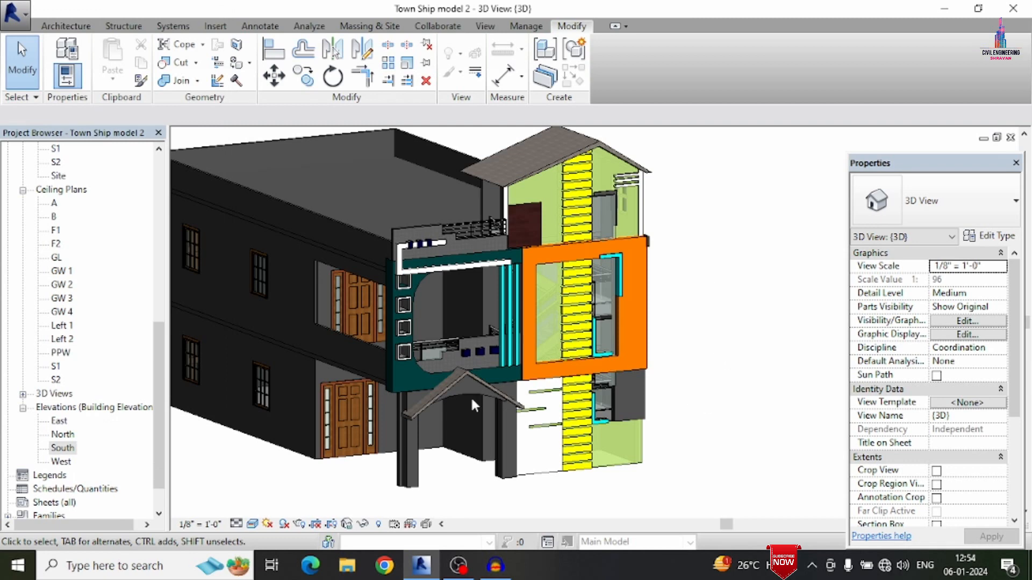
# Edit the entrance porch arch in place and paint its front face with the Ornage material
pyautogui.scroll(5, 459, 399)
pyautogui.scroll(-5, 568, 402)
pyautogui.scroll(1, 568, 418)
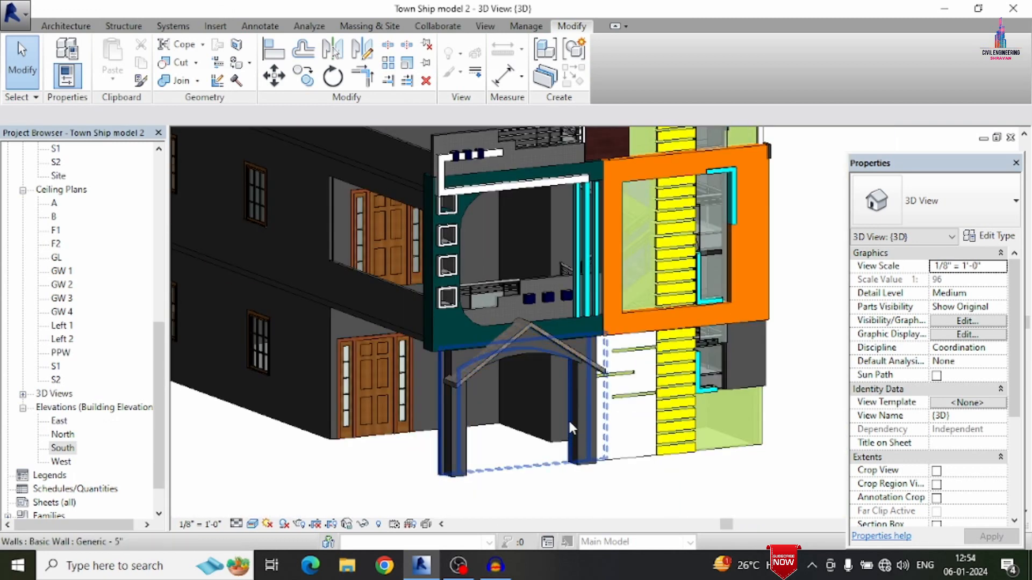
pyautogui.click(574, 410)
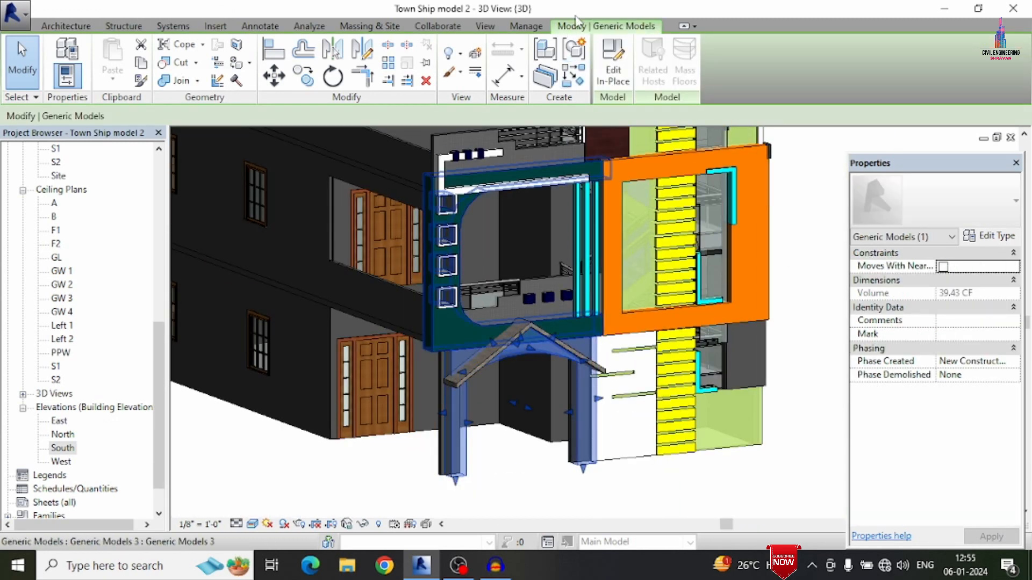
pyautogui.click(241, 72)
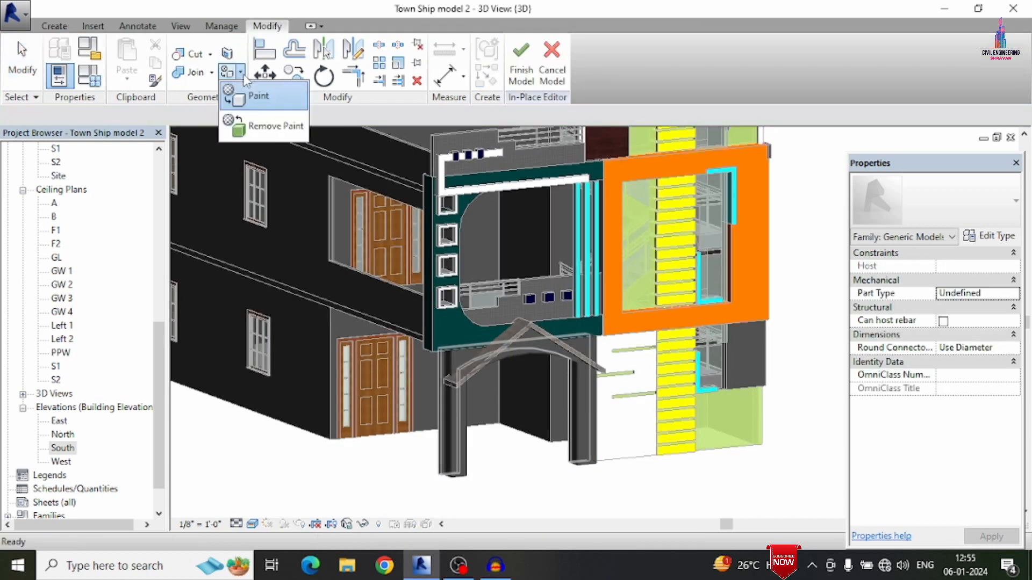
pyautogui.click(240, 88)
pyautogui.click(239, 73)
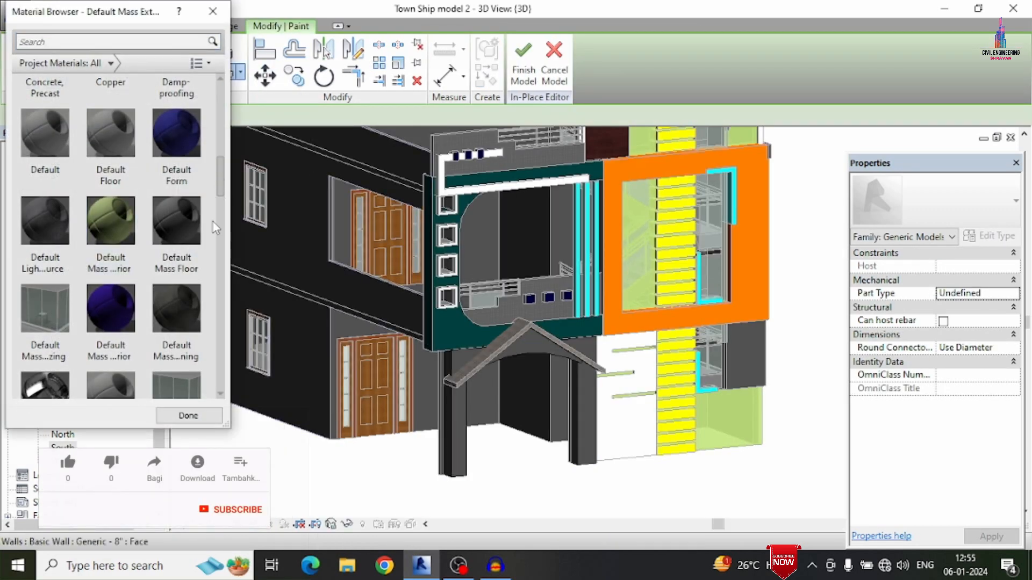
pyautogui.moveTo(219, 198); pyautogui.dragTo(214, 249)
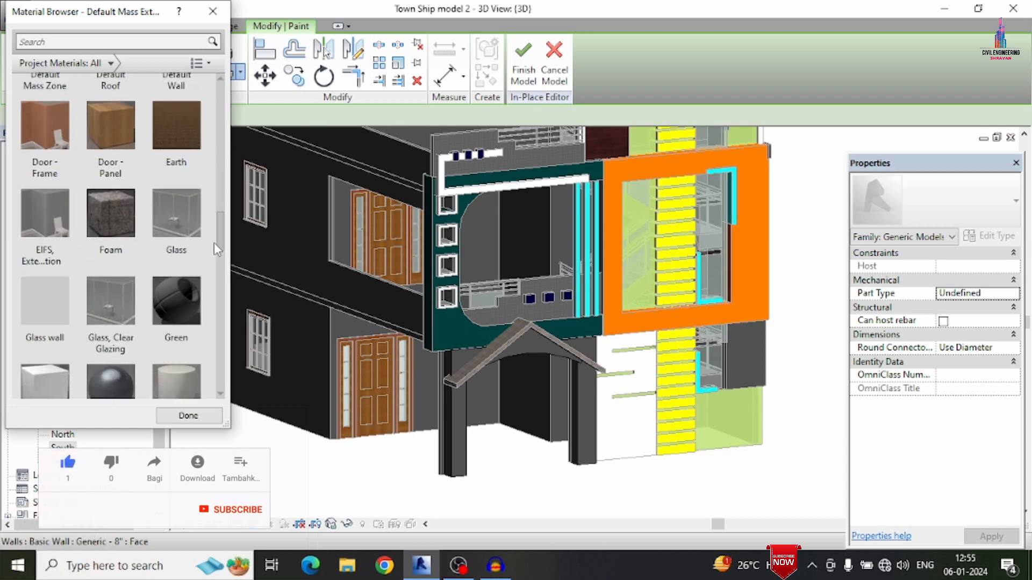
pyautogui.scroll(-8, 175, 236)
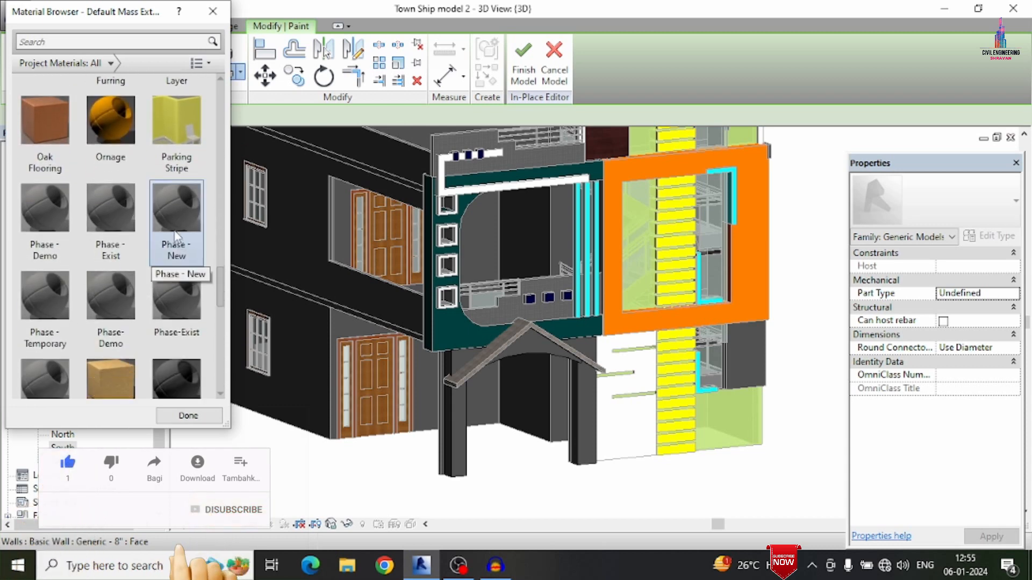
pyautogui.scroll(4, 451, 430)
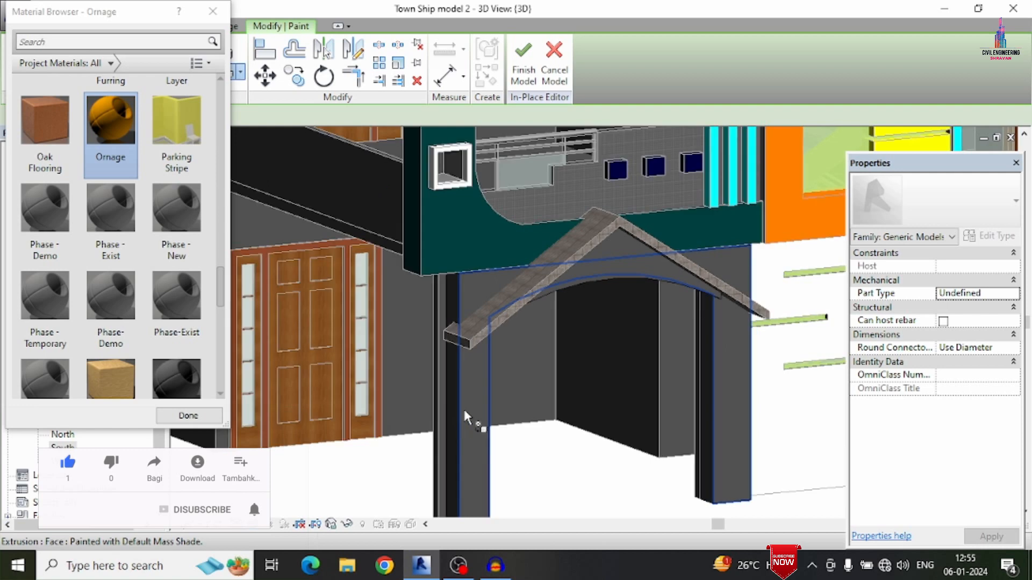
pyautogui.click(467, 422)
# Paint the side faces of the porch arch's columns with Ornage and finish the in-place model
pyautogui.scroll(3, 463, 404)
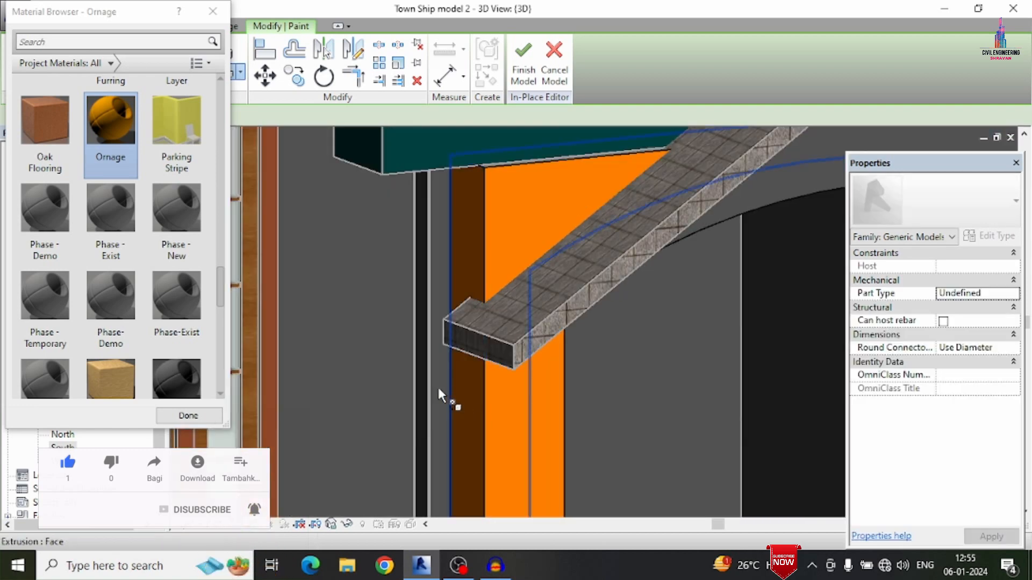
pyautogui.scroll(-2, 426, 386)
pyautogui.scroll(4, 754, 342)
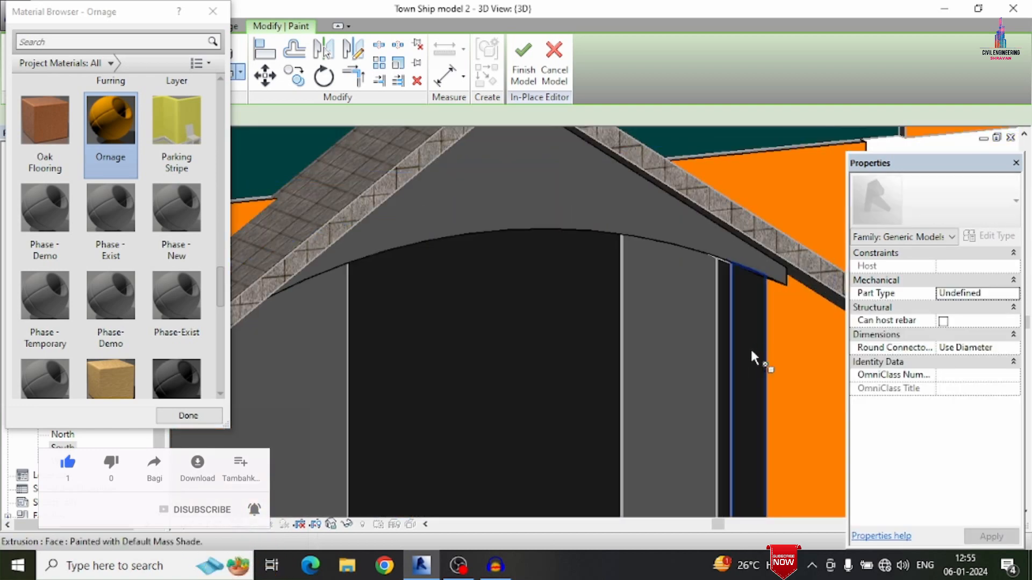
pyautogui.scroll(-5, 682, 384)
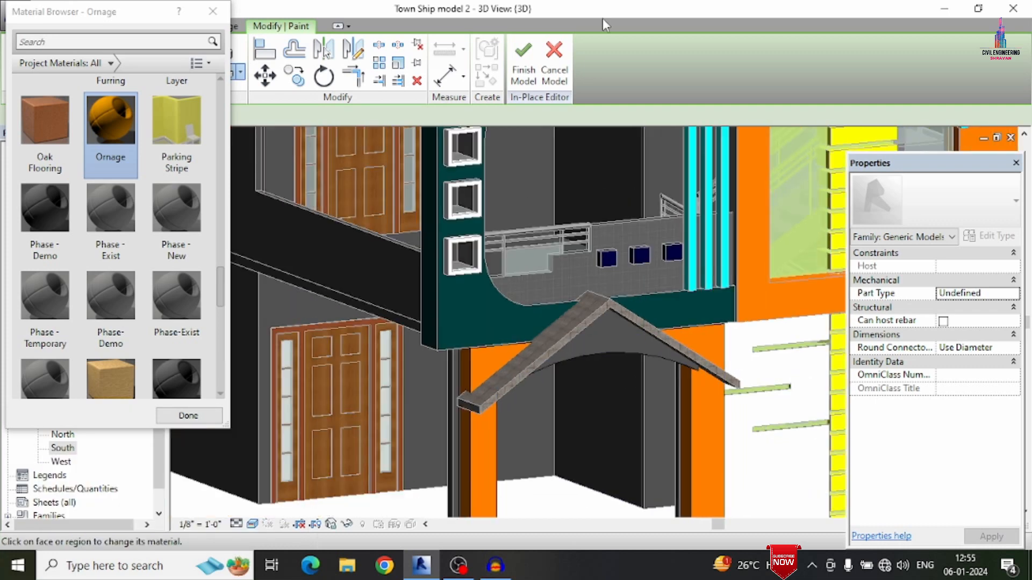
pyautogui.click(529, 65)
pyautogui.press('Escape')
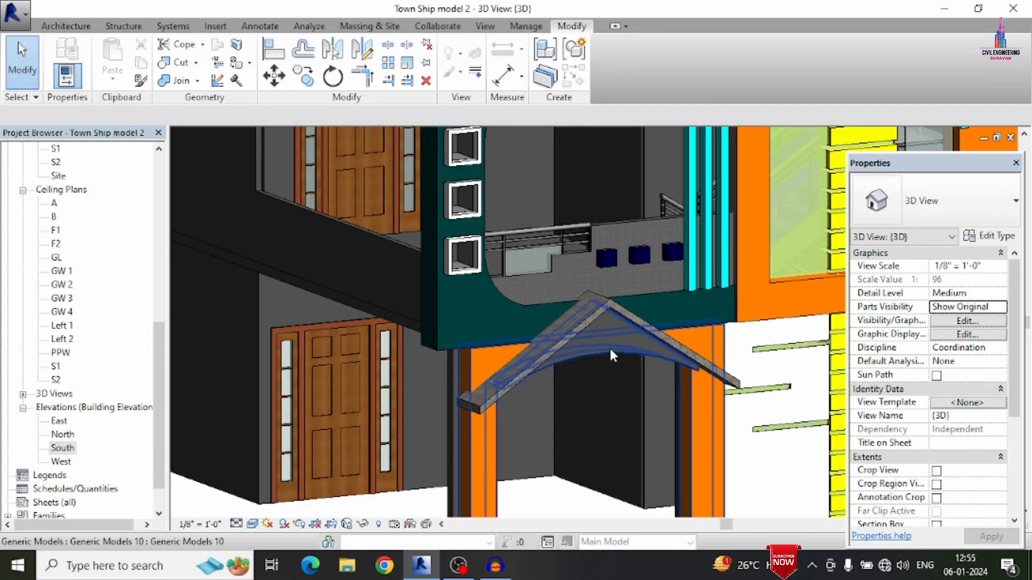
# Edit the entrance porch in place and paint the gable face between its sloping roof and arch with Tile, Porcelain, 4in
pyautogui.click(623, 351)
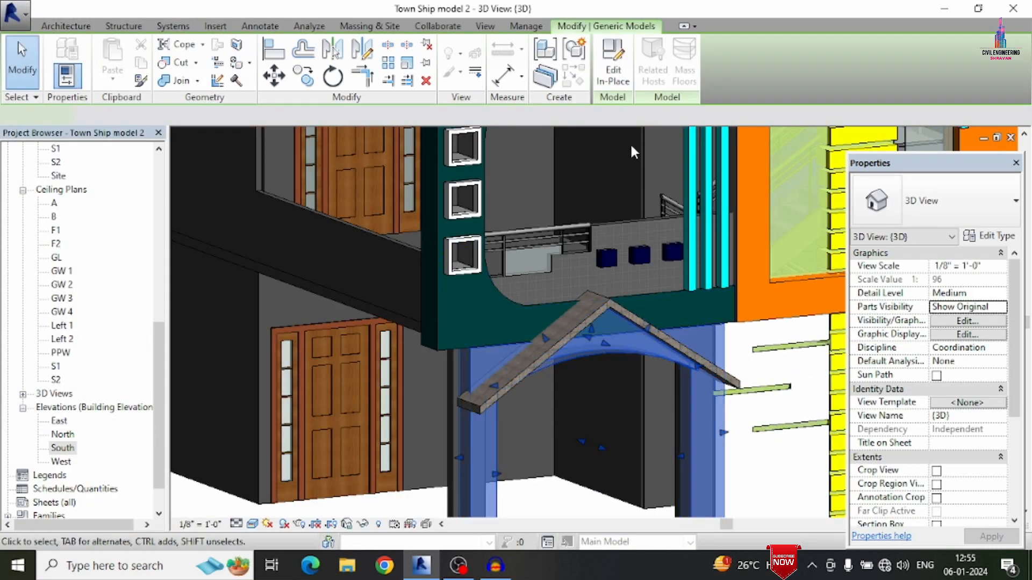
pyautogui.press('Escape')
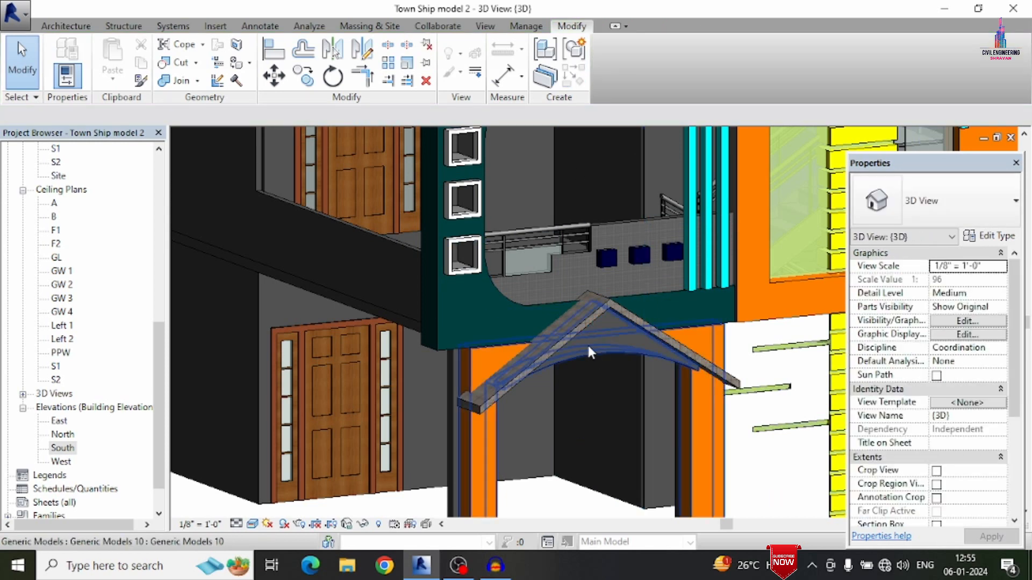
pyautogui.click(588, 347)
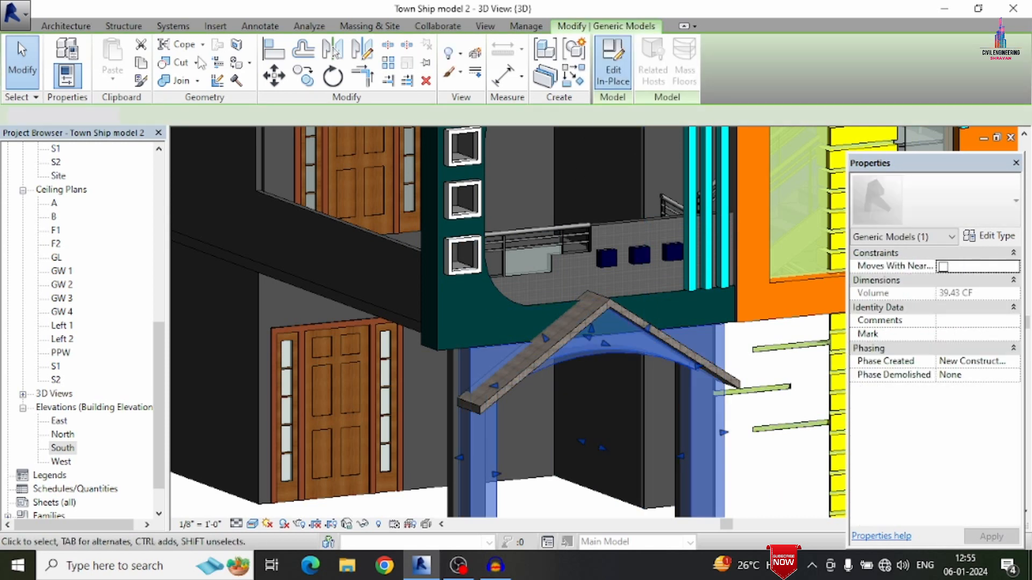
pyautogui.click(613, 70)
pyautogui.click(240, 74)
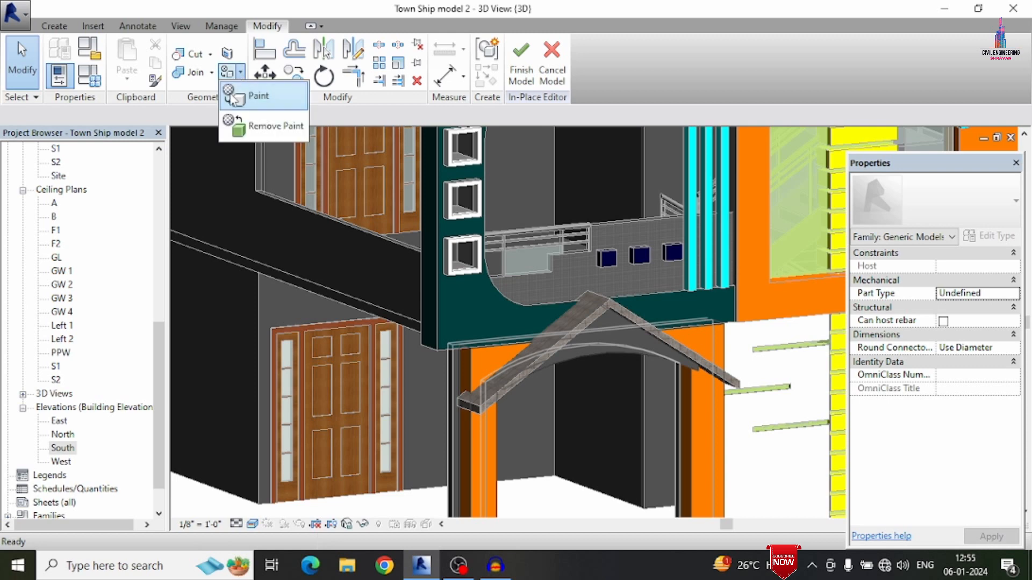
pyautogui.click(257, 94)
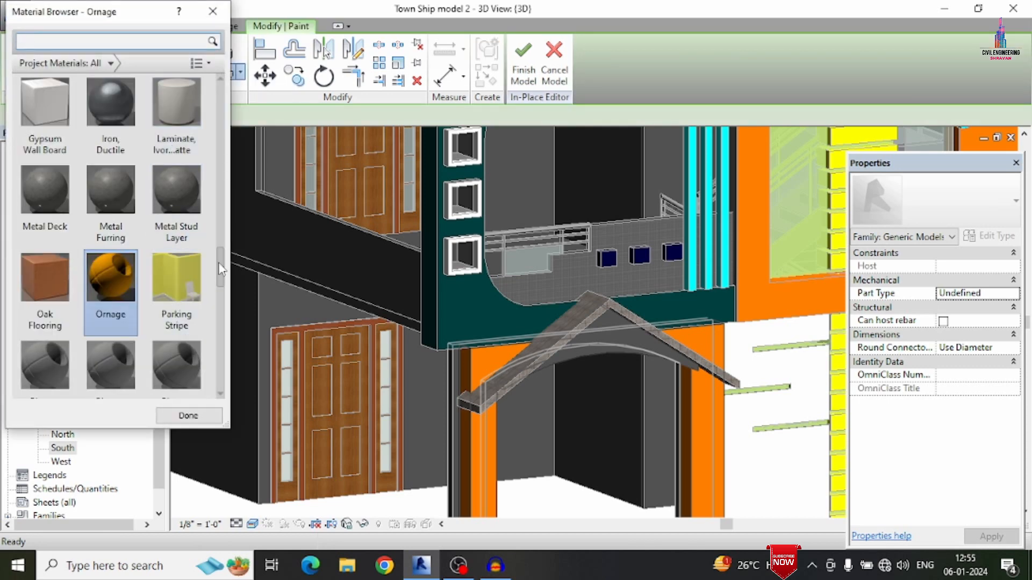
pyautogui.moveTo(221, 269); pyautogui.dragTo(220, 368)
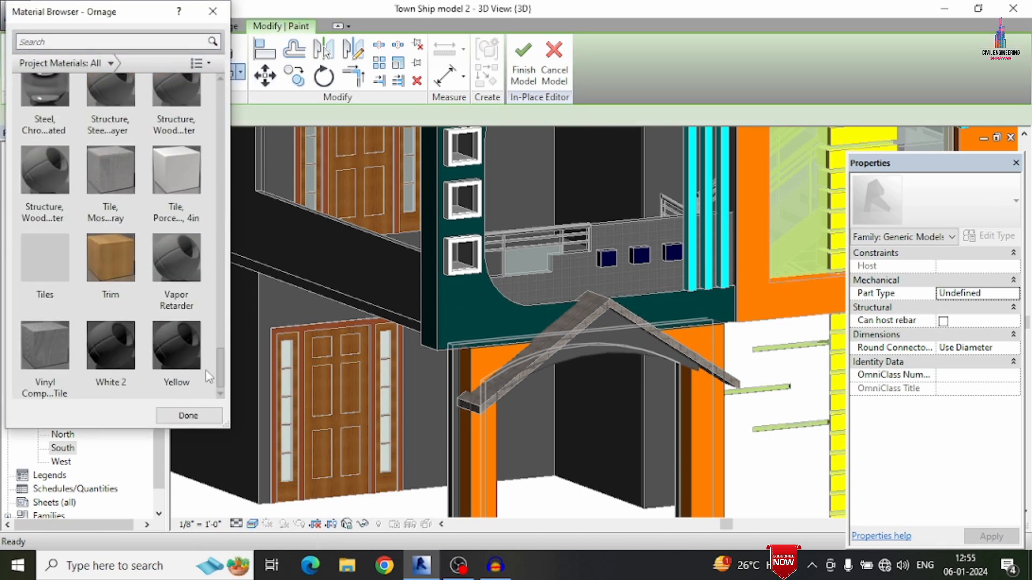
pyautogui.click(172, 212)
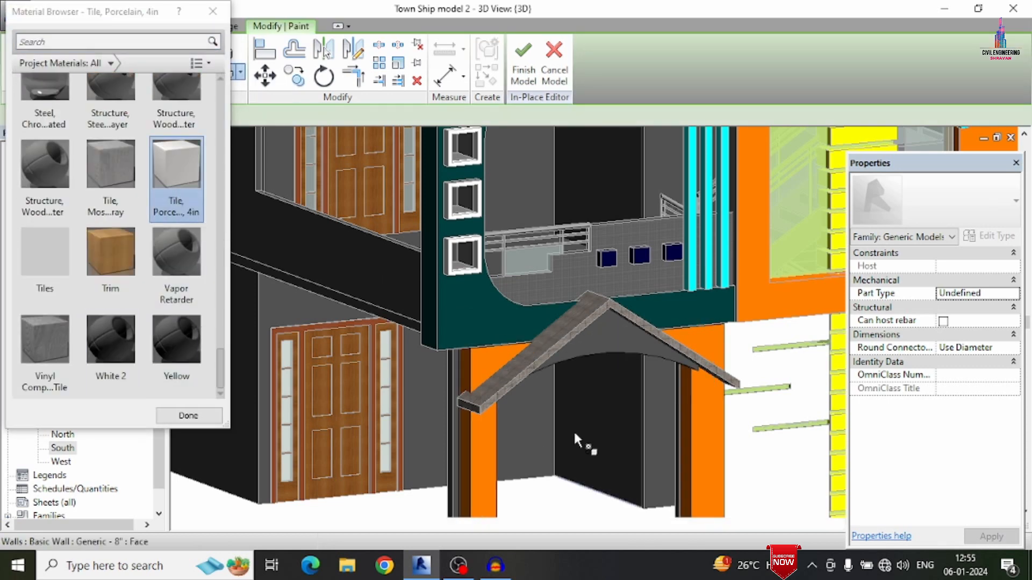
pyautogui.click(619, 340)
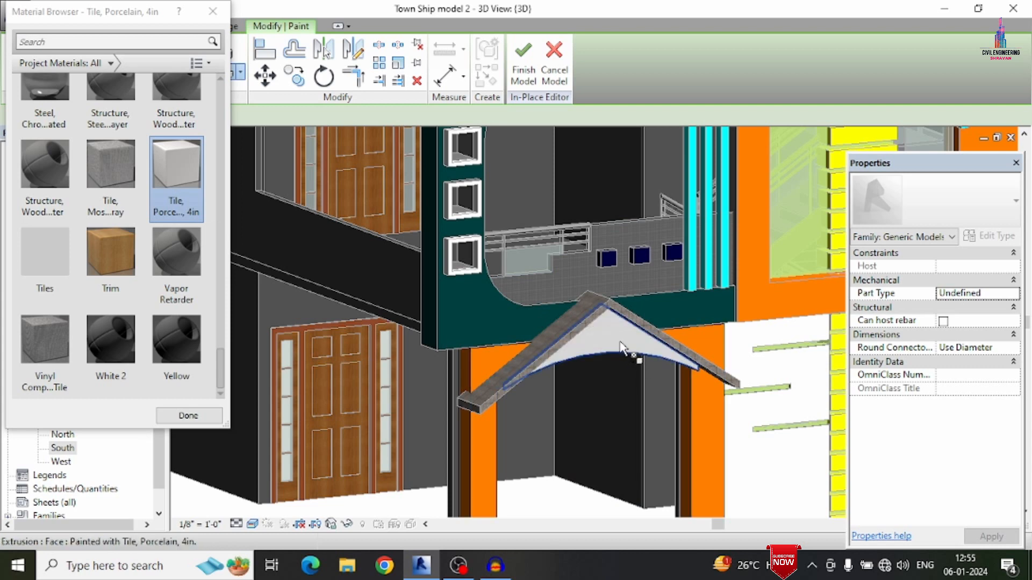
# End the Paint command and finish the in-place porch model
pyautogui.scroll(3, 562, 350)
pyautogui.scroll(-4, 314, 309)
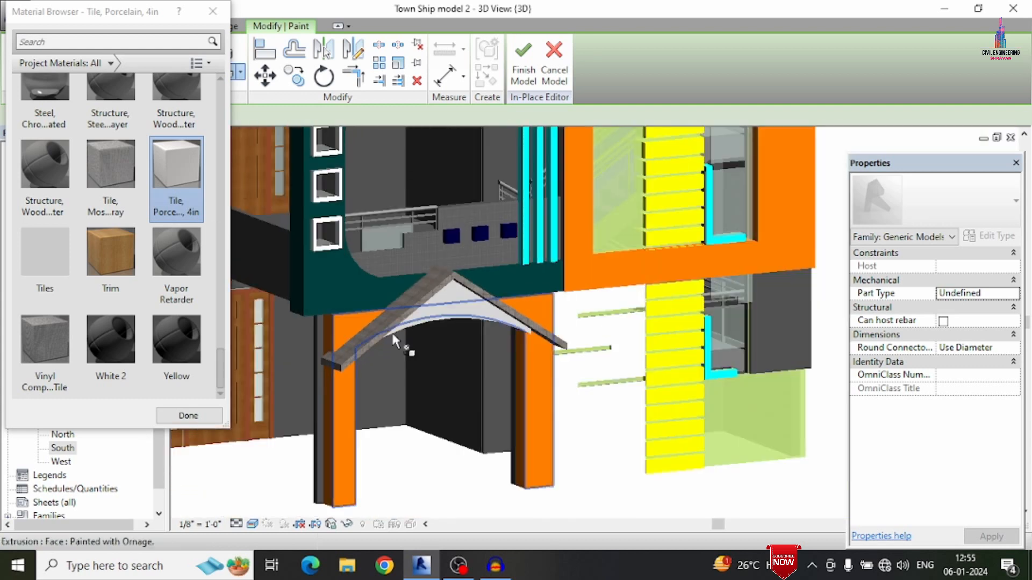
pyautogui.press('Escape')
pyautogui.scroll(-3, 529, 410)
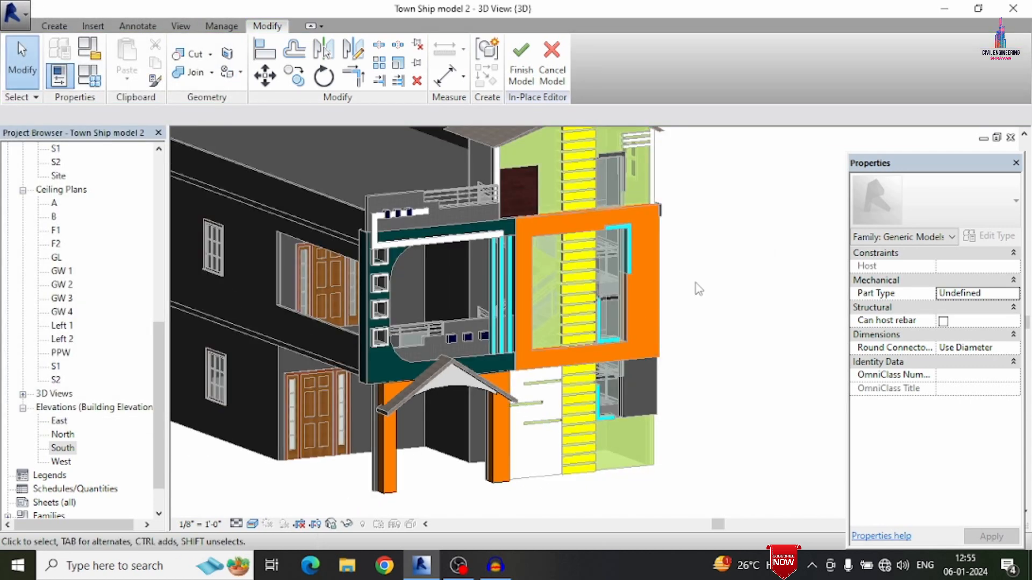
pyautogui.scroll(-2, 718, 304)
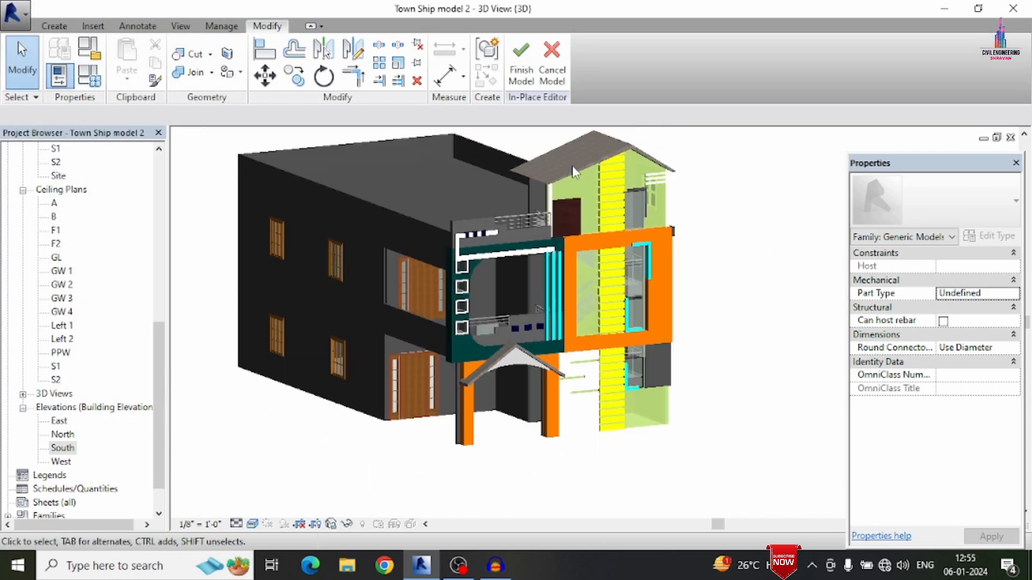
pyautogui.keyDown('shift'); pyautogui.moveTo(789, 322); pyautogui.dragTo(622, 324, button='middle'); pyautogui.keyUp('shift')
pyautogui.scroll(2, 611, 363)
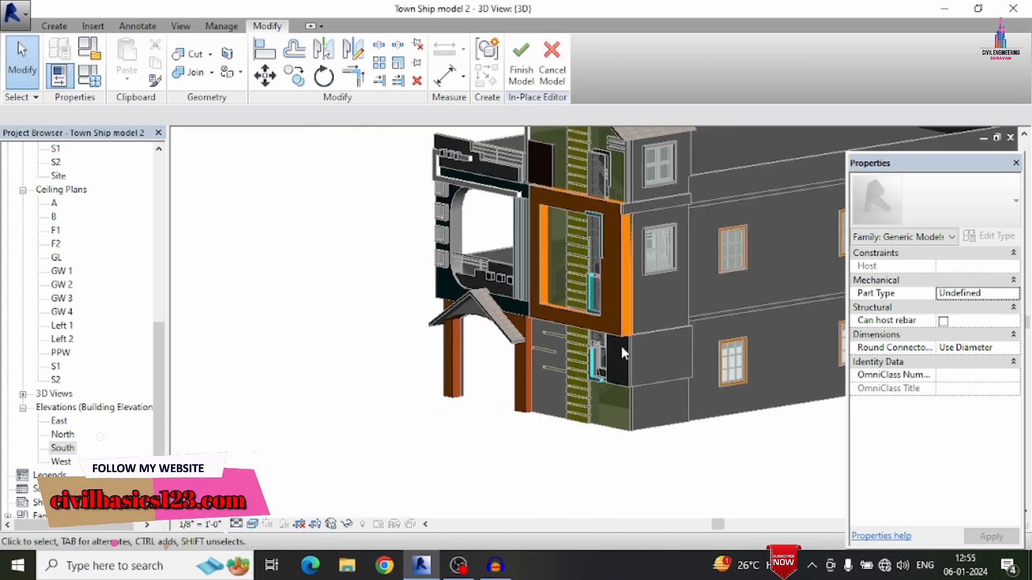
pyautogui.scroll(2, 623, 354)
pyautogui.scroll(-5, 585, 362)
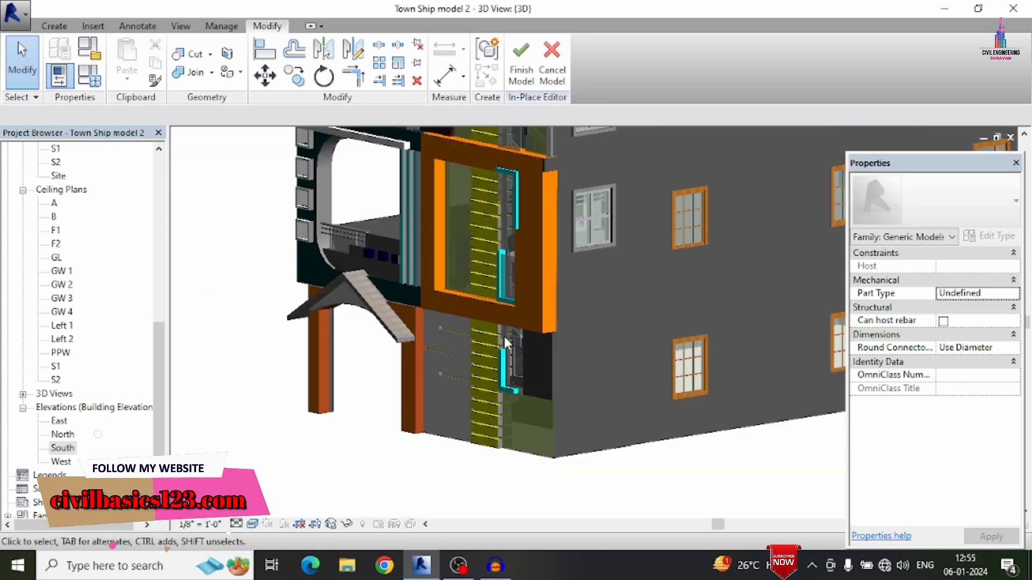
pyautogui.keyDown('shift'); pyautogui.moveTo(426, 429); pyautogui.dragTo(607, 452, button='middle'); pyautogui.keyUp('shift')
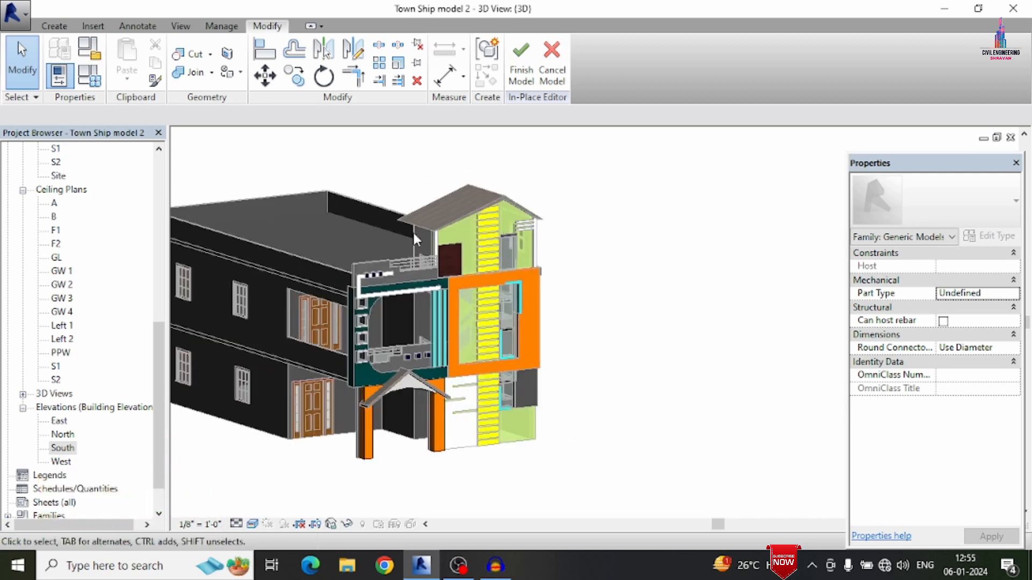
pyautogui.click(560, 81)
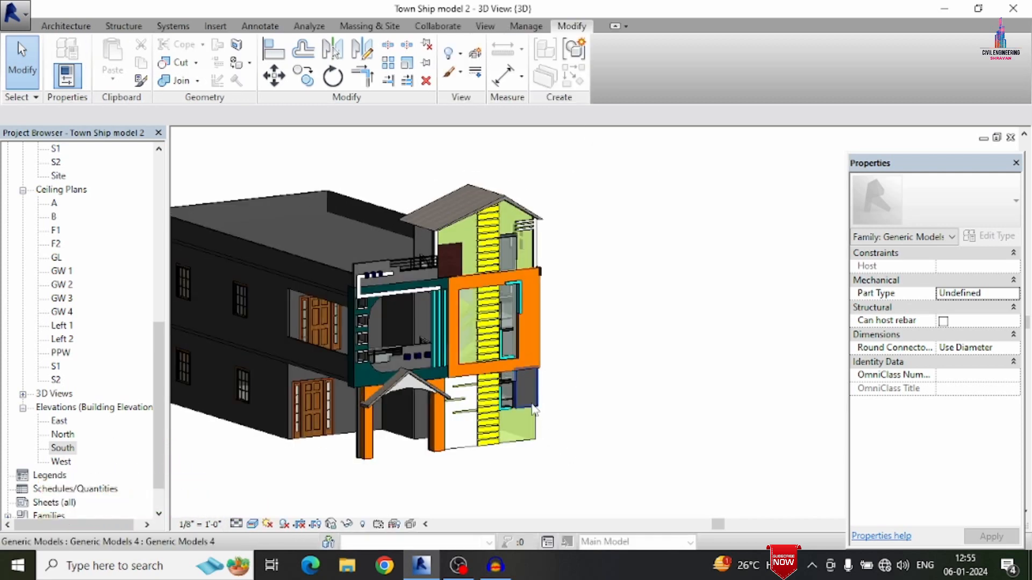
# Edit the rectangular panel below the orange frame in place and paint its front face with the Tiles material
pyautogui.click(603, 86)
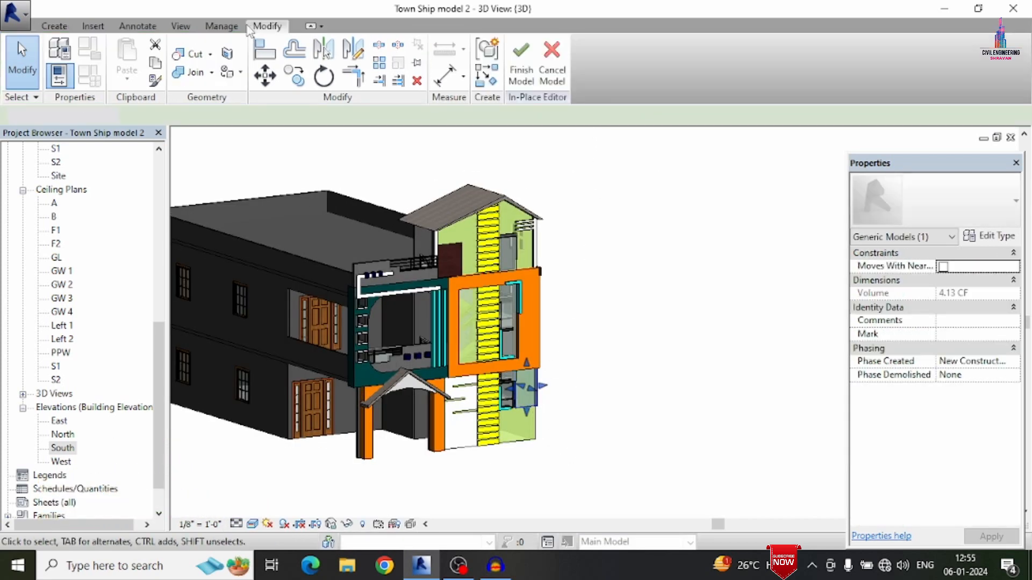
pyautogui.click(241, 72)
pyautogui.click(259, 98)
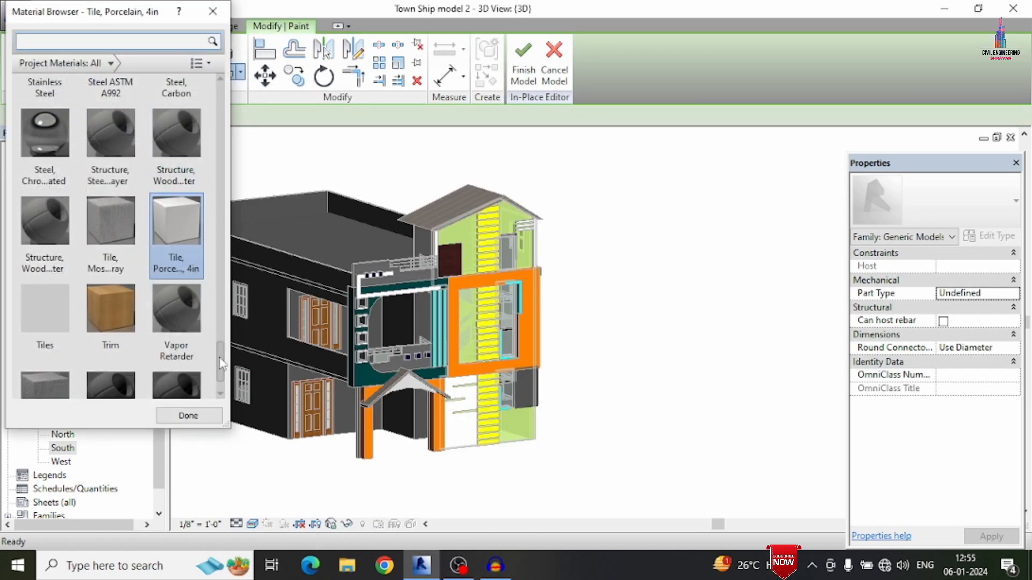
pyautogui.moveTo(220, 358); pyautogui.dragTo(196, 376)
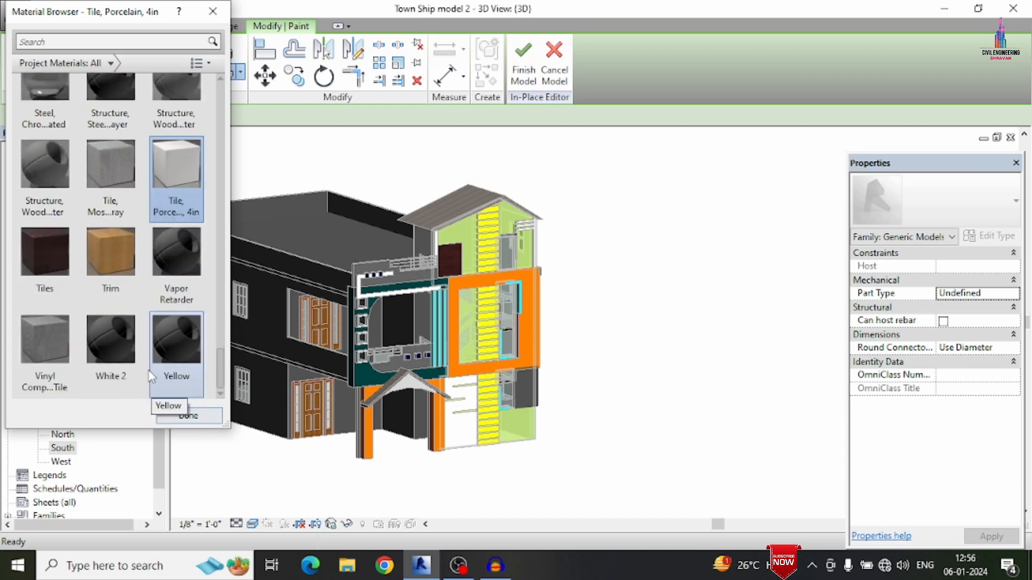
pyautogui.click(45, 251)
pyautogui.scroll(4, 532, 395)
pyautogui.click(506, 389)
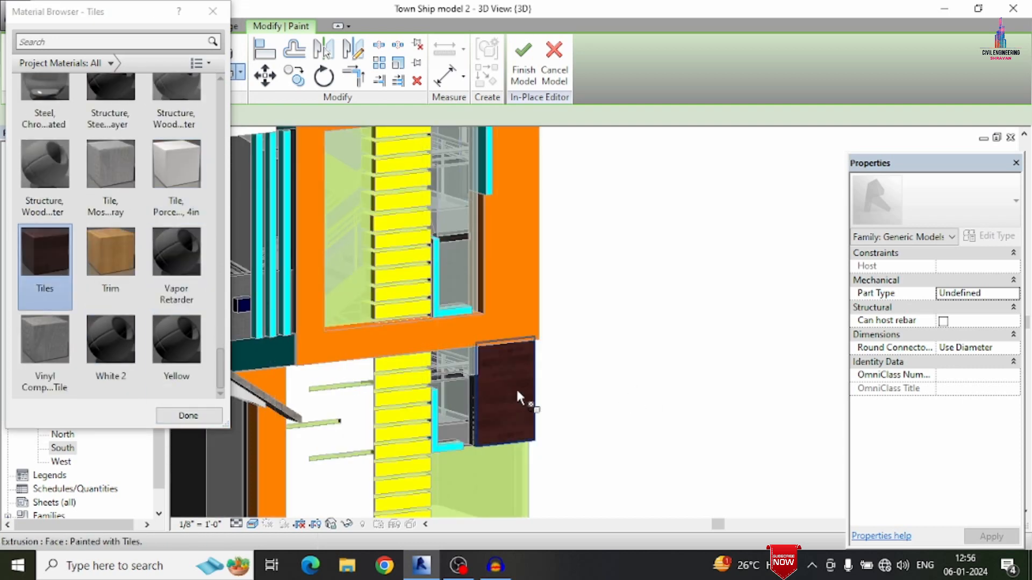
# Paint the panel's narrow side face and top face with Tiles and finish the in-place model
pyautogui.scroll(-5, 687, 362)
pyautogui.keyDown('shift'); pyautogui.moveTo(686, 361); pyautogui.dragTo(559, 358, button='middle'); pyautogui.keyUp('shift')
pyautogui.scroll(6, 572, 356)
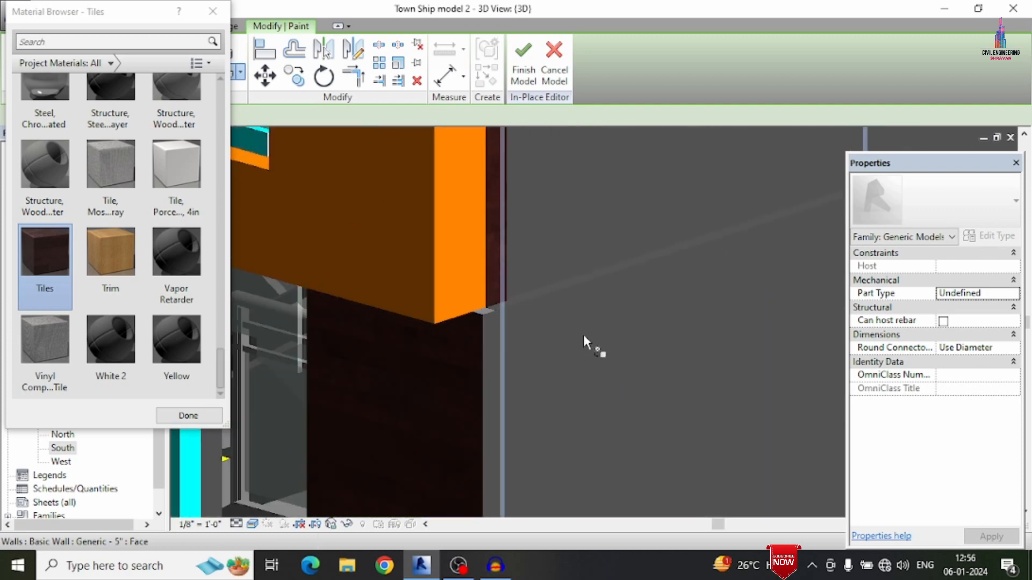
pyautogui.scroll(3, 491, 334)
pyautogui.click(490, 333)
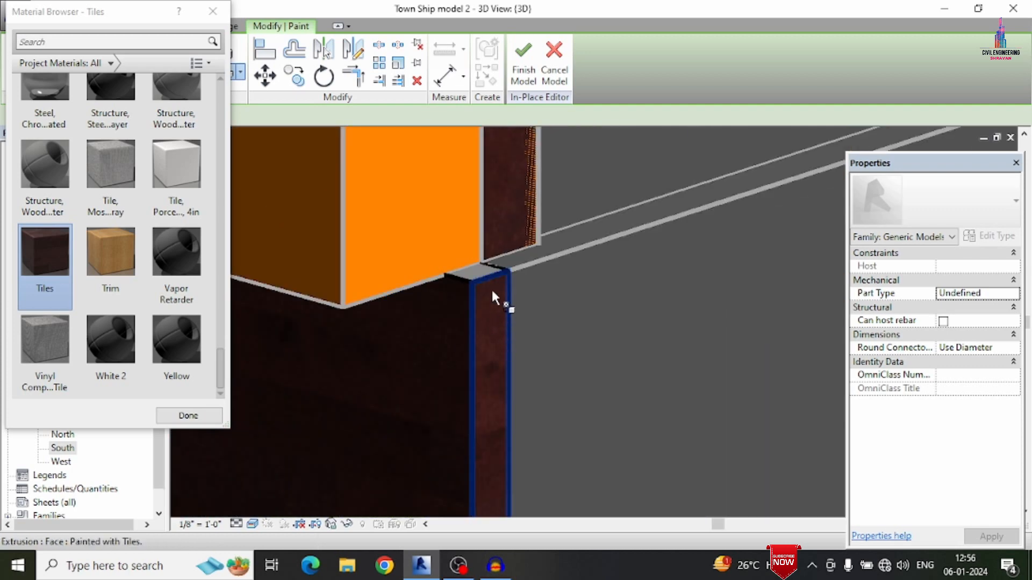
pyautogui.keyDown('shift'); pyautogui.moveTo(491, 288); pyautogui.dragTo(460, 260, button='middle'); pyautogui.keyUp('shift')
pyautogui.click(460, 262)
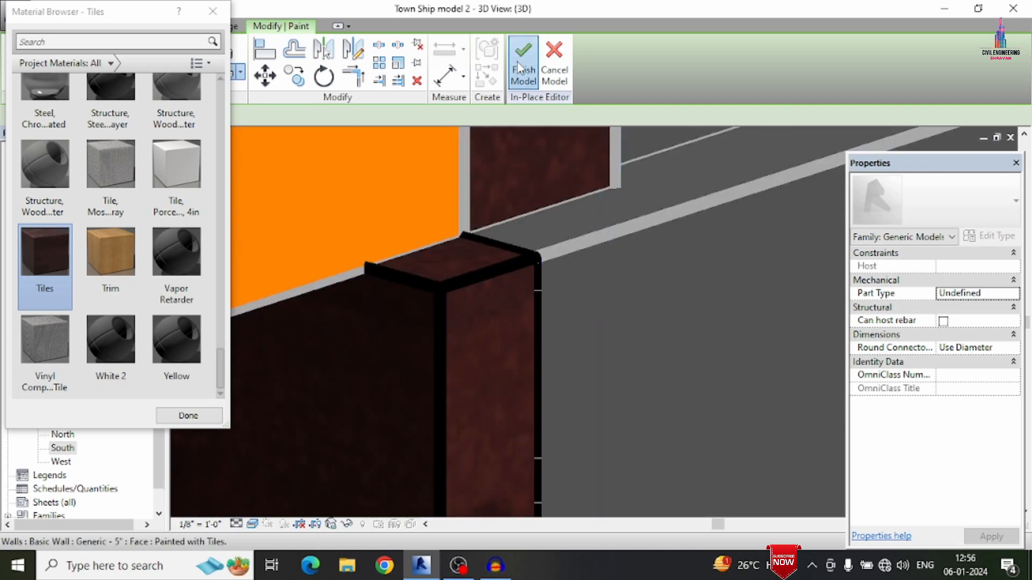
pyautogui.click(520, 69)
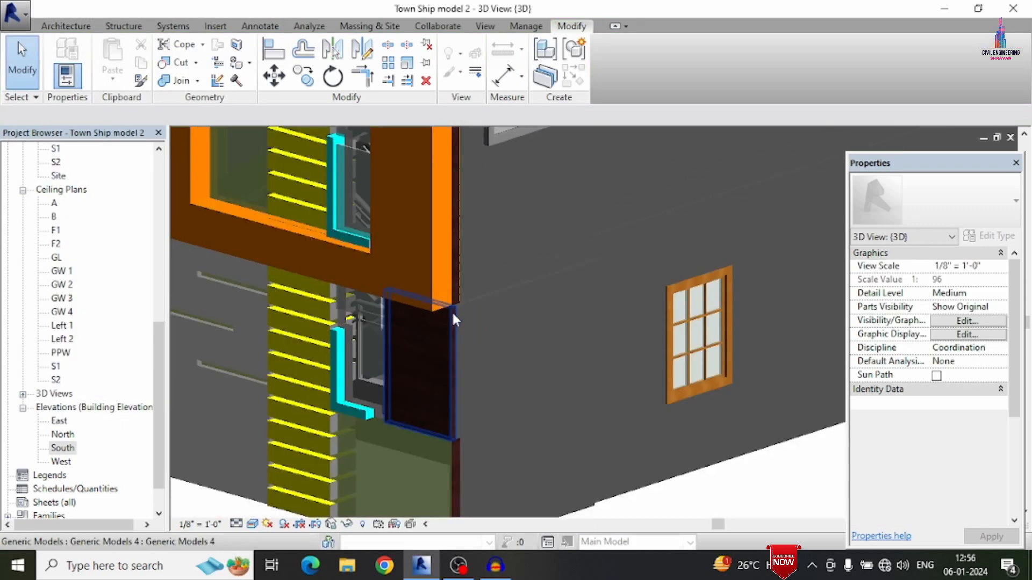
# Paint the house's long exterior side wall on the porch side with the White 2 material
pyautogui.scroll(-4, 453, 320)
pyautogui.keyDown('shift'); pyautogui.moveTo(455, 398); pyautogui.dragTo(560, 357, button='middle'); pyautogui.keyUp('shift')
pyautogui.scroll(-2, 594, 359)
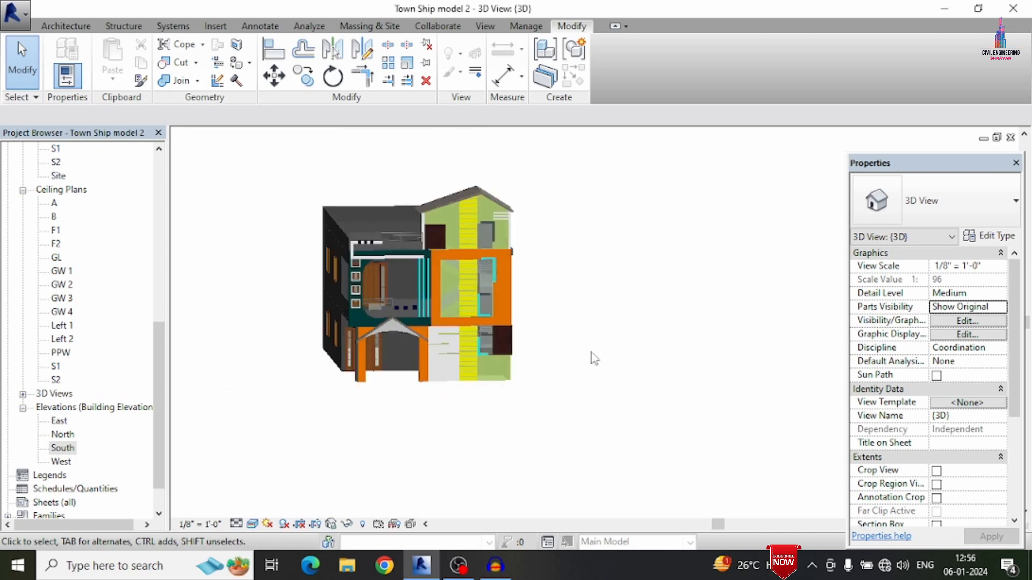
pyautogui.keyDown('shift'); pyautogui.moveTo(605, 331); pyautogui.dragTo(614, 251, button='middle'); pyautogui.keyUp('shift')
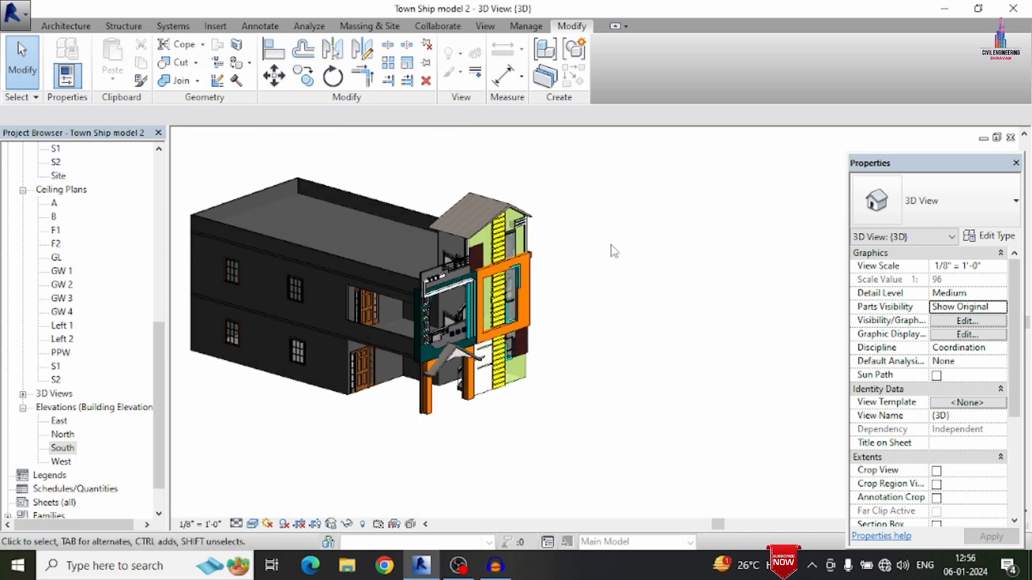
pyautogui.click(525, 28)
pyautogui.click(575, 28)
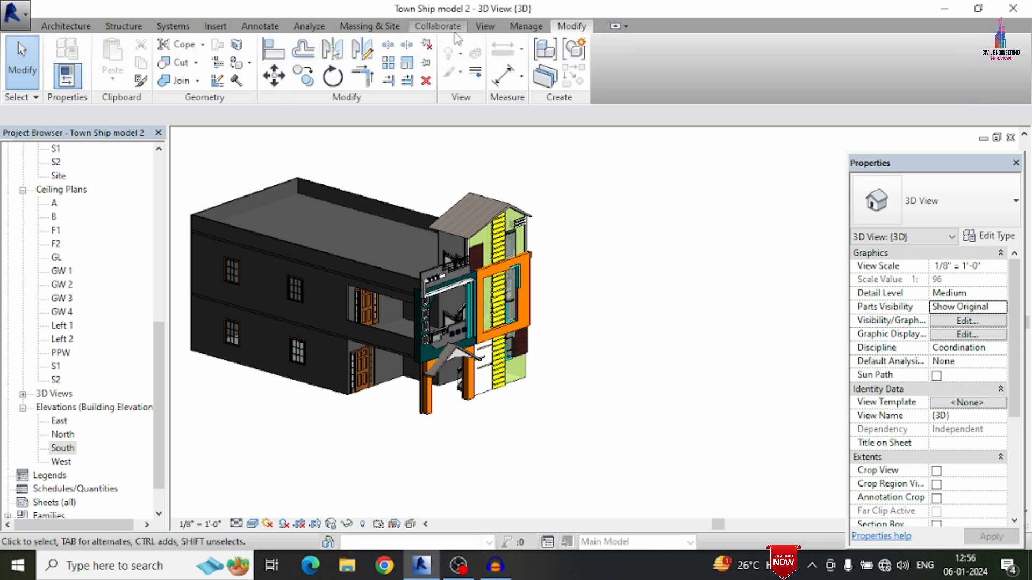
pyautogui.click(251, 63)
pyautogui.click(258, 82)
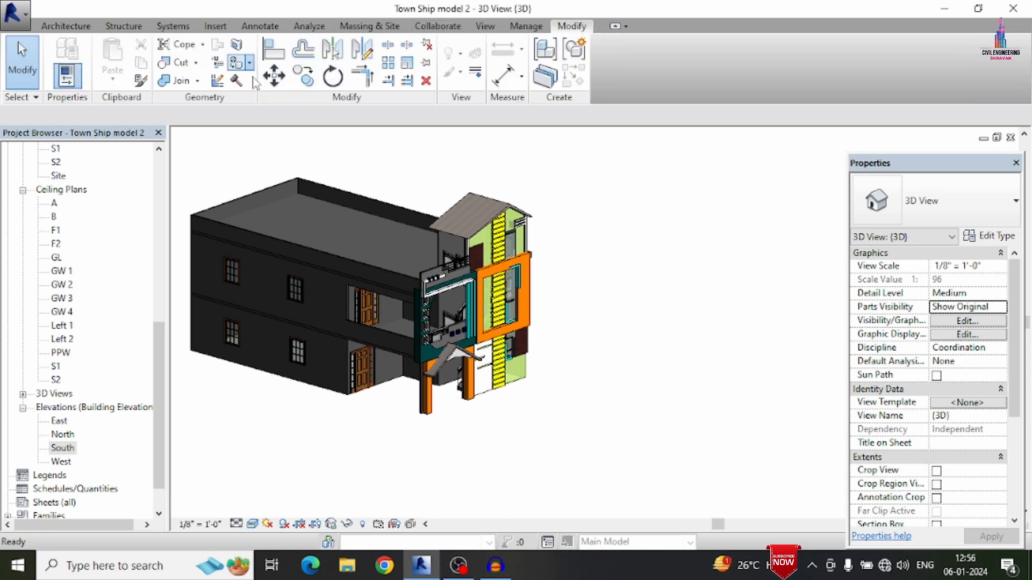
pyautogui.scroll(-2, 118, 225)
pyautogui.click(111, 344)
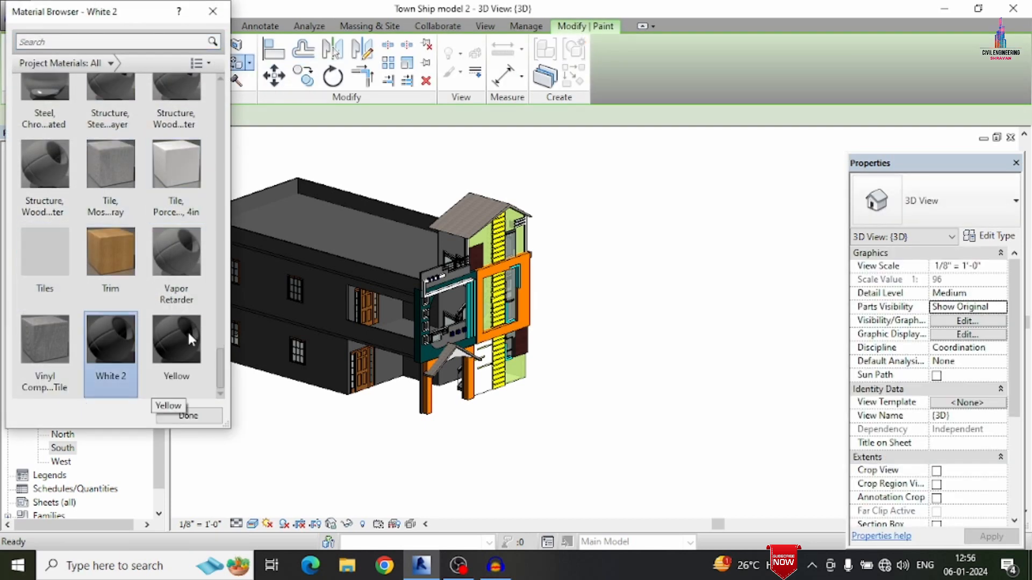
pyautogui.click(330, 308)
# Paint the roof slab's top face and the walls inside the balcony and porch area with White 2
pyautogui.scroll(4, 371, 231)
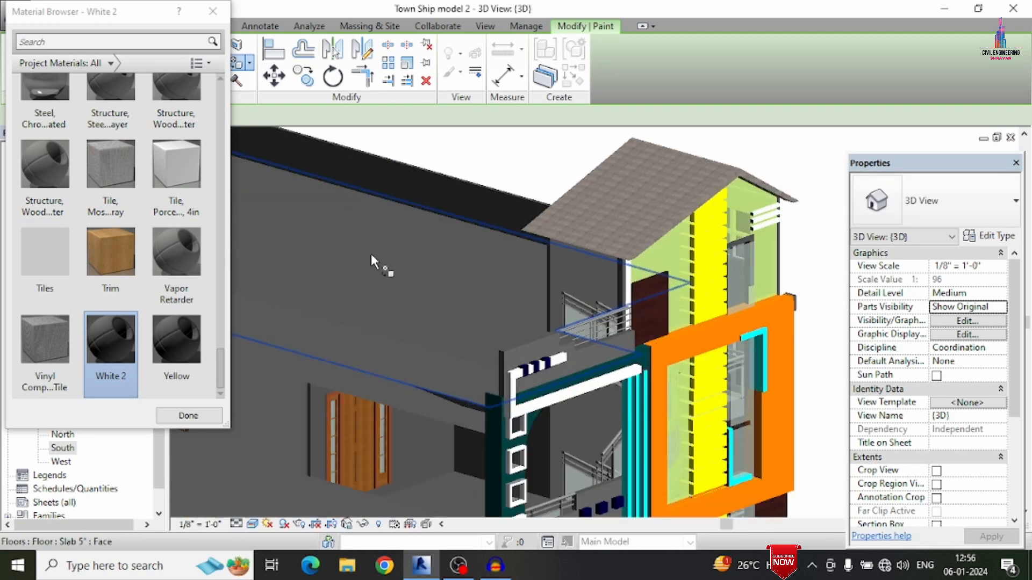
pyautogui.click(371, 254)
pyautogui.scroll(-2, 395, 260)
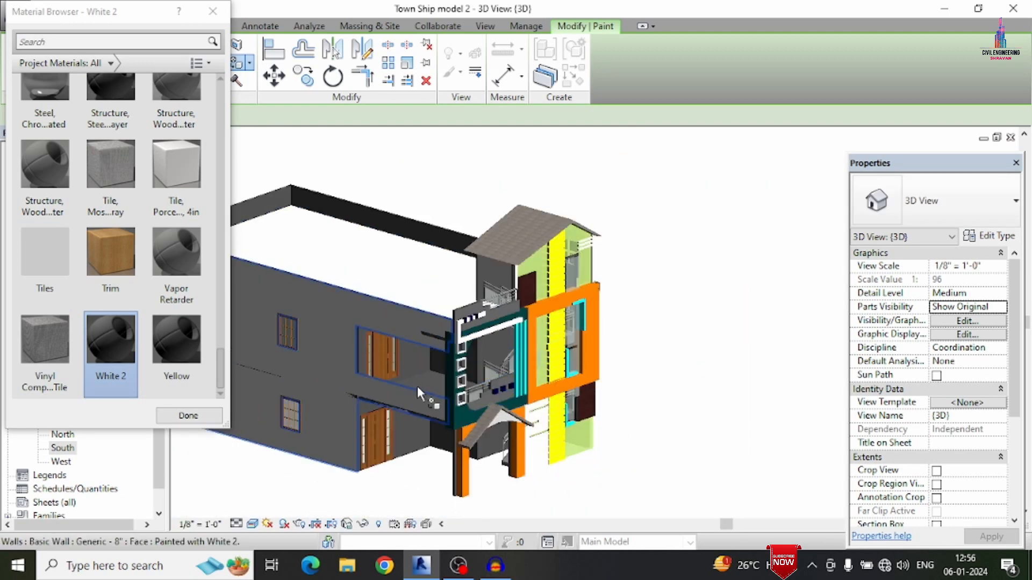
pyautogui.scroll(4, 402, 357)
pyautogui.click(401, 349)
pyautogui.scroll(-2, 466, 404)
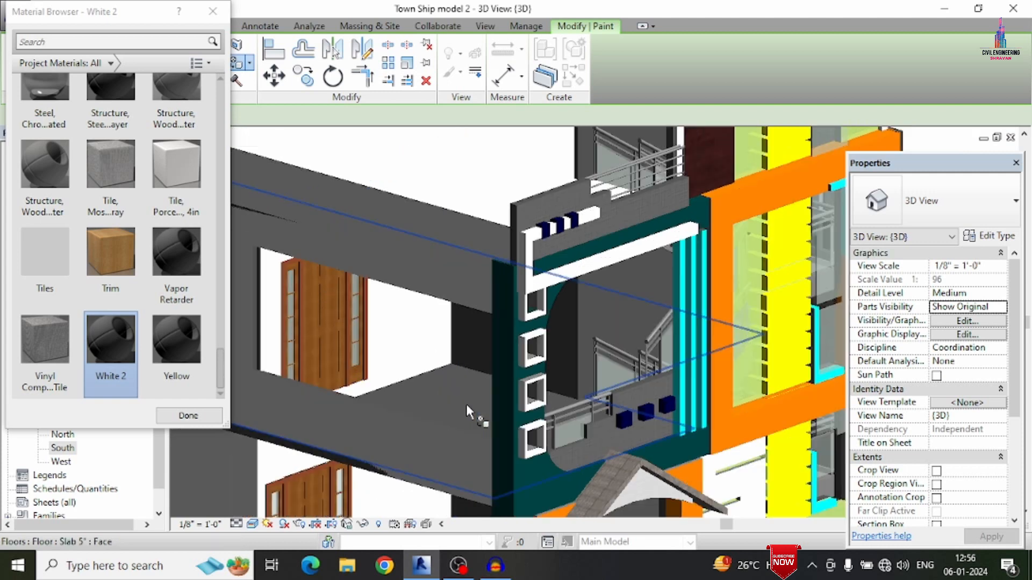
pyautogui.click(625, 305)
pyautogui.scroll(-5, 554, 338)
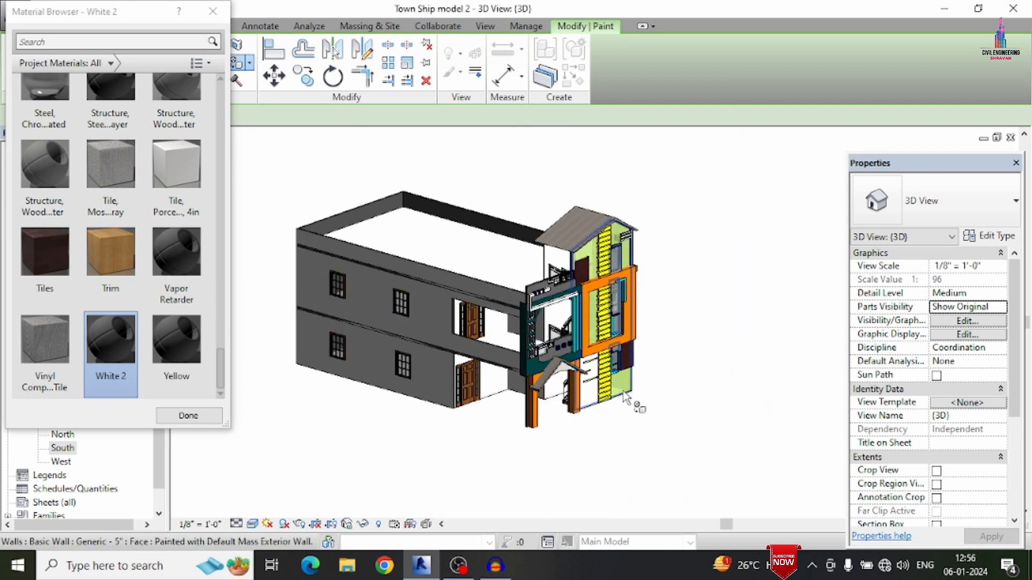
# Repaint the roof slab's top face with the first of the two Structure, Wood materials
pyautogui.scroll(1, 175, 99)
pyautogui.click(174, 126)
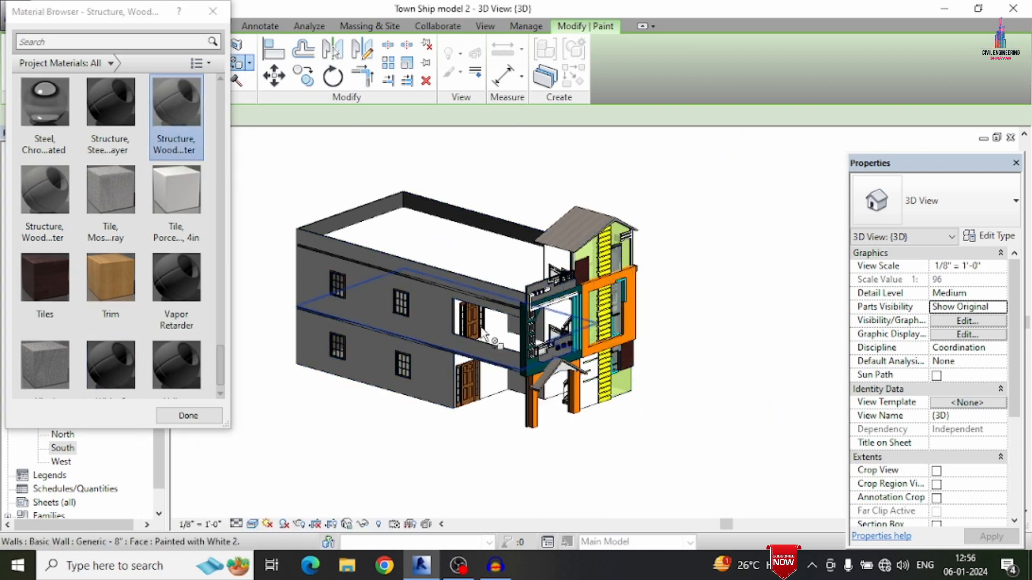
pyautogui.click(467, 248)
# Paint the opposite long exterior side wall of the house with White 2
pyautogui.scroll(-2, 756, 326)
pyautogui.moveTo(758, 328)
pyautogui.keyDown('shift'); pyautogui.mouseDown(button='middle')
pyautogui.moveTo(731, 341)
pyautogui.moveTo(486, 279)
pyautogui.mouseUp(button='middle'); pyautogui.keyUp('shift')
pyautogui.scroll(-1, 129, 385)
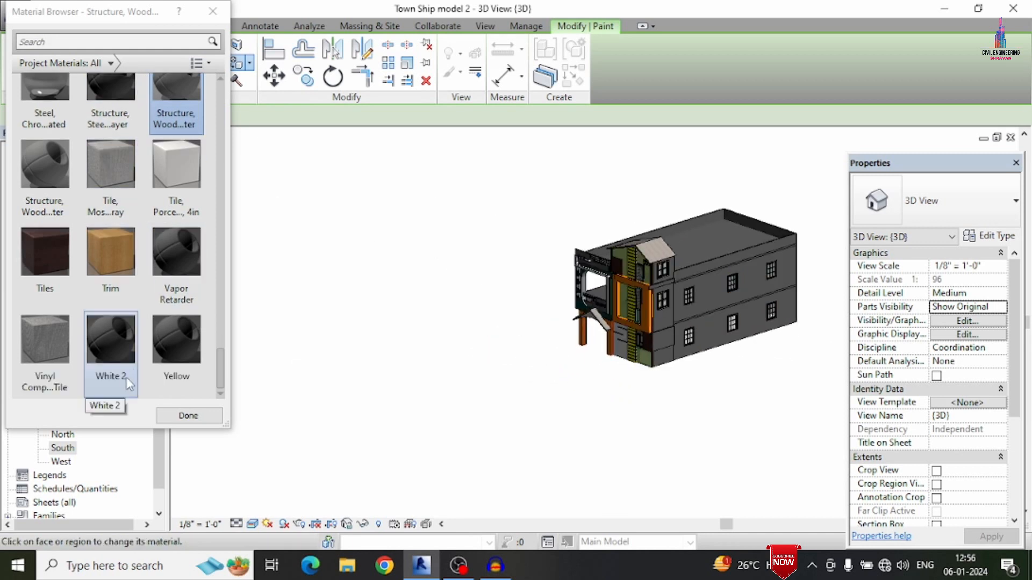
pyautogui.click(111, 349)
pyautogui.click(718, 295)
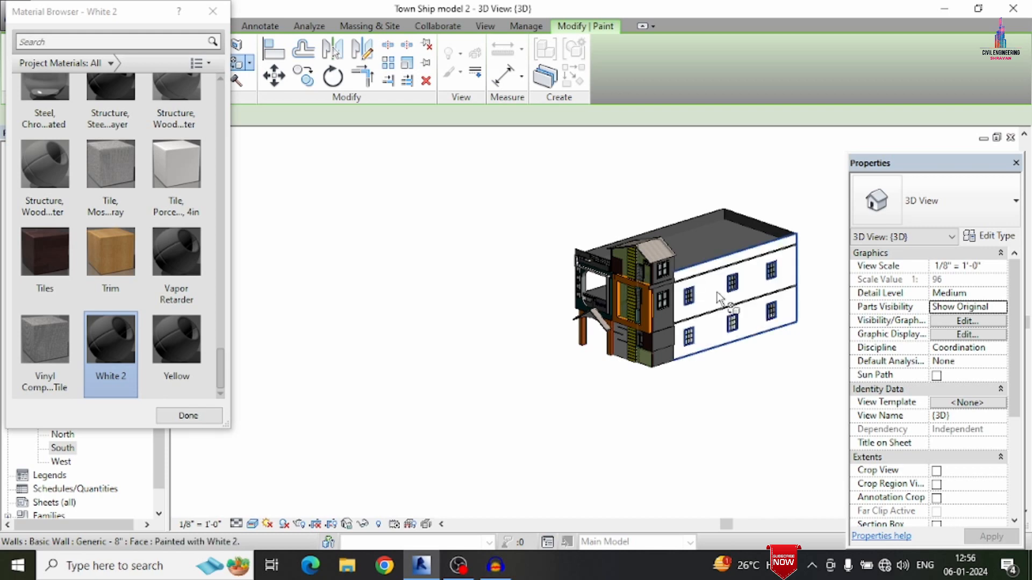
# Paint the side wall face of the stair tower beside the front elevation with White 2 and end painting
pyautogui.scroll(3, 717, 317)
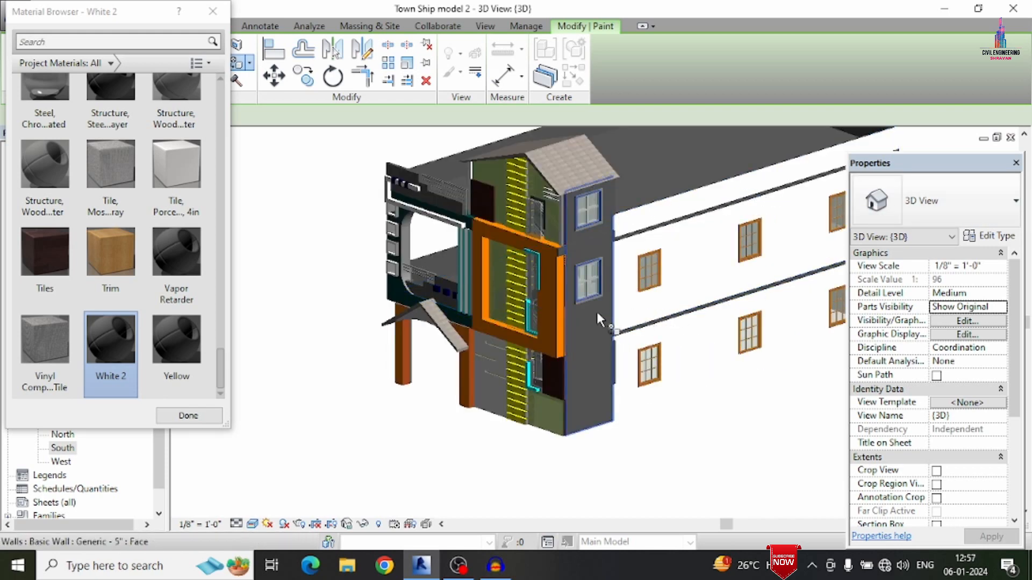
pyautogui.click(576, 327)
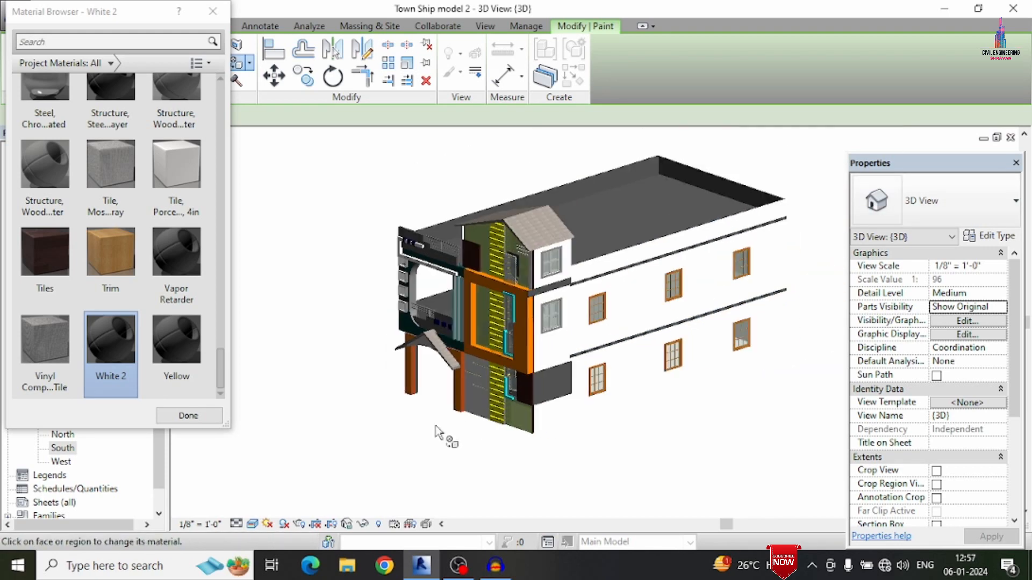
pyautogui.scroll(2, 532, 387)
pyautogui.press('Escape')
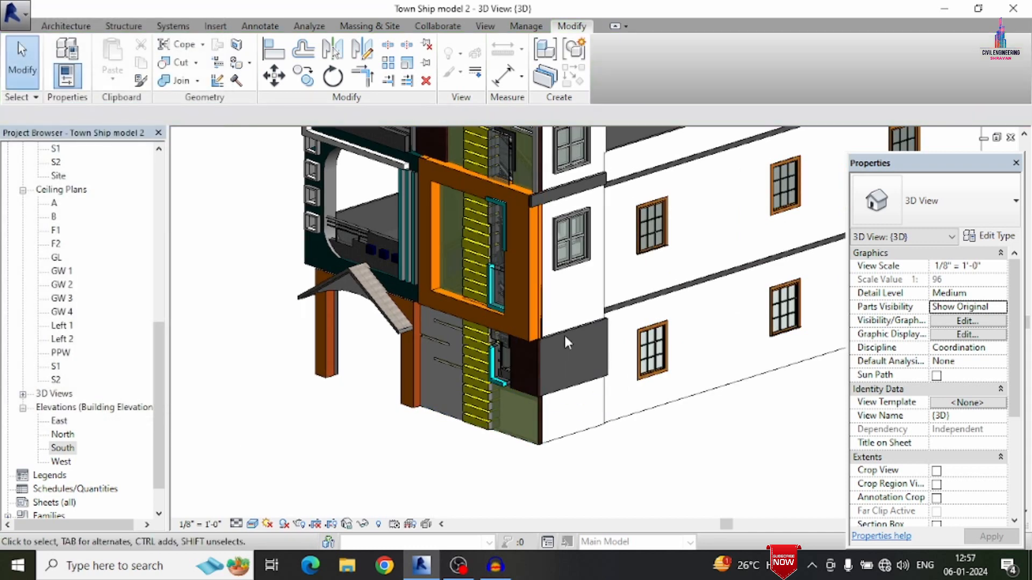
# Edit the in-place accent panel low on the stair tower's side, paint its side face with the Tiles material and finish the model
pyautogui.click(563, 336)
pyautogui.click(612, 62)
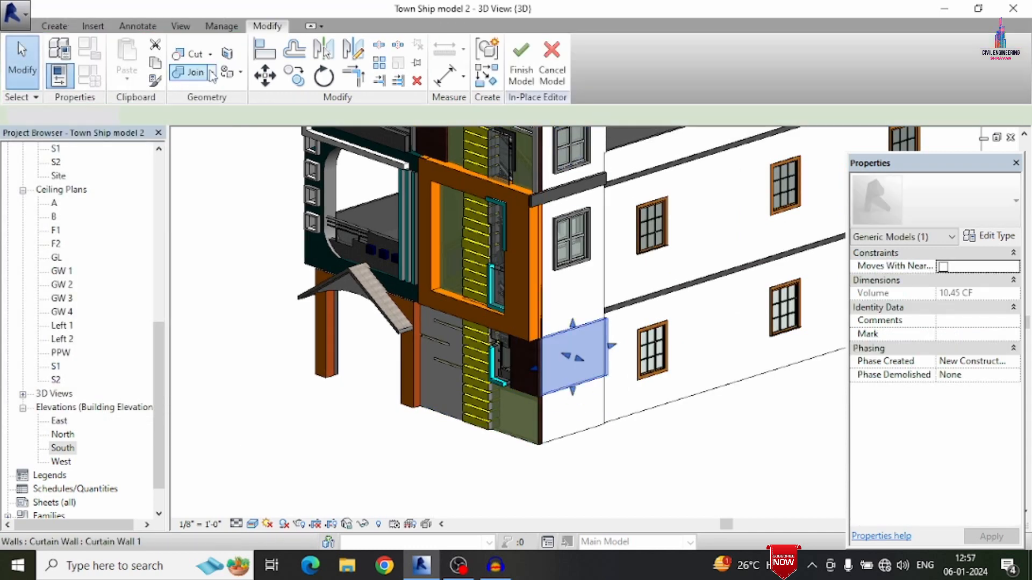
pyautogui.click(240, 72)
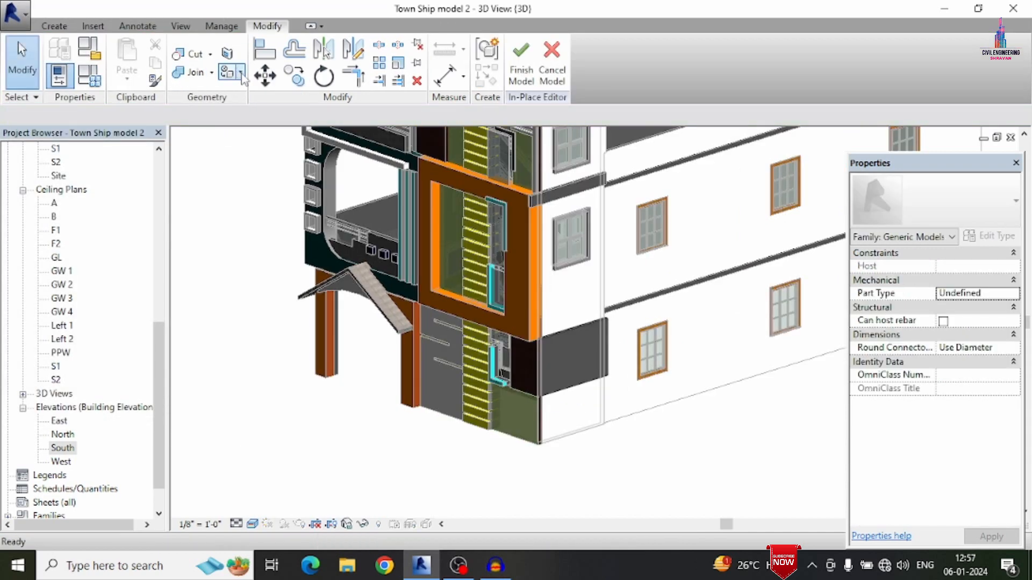
pyautogui.click(240, 73)
pyautogui.click(253, 97)
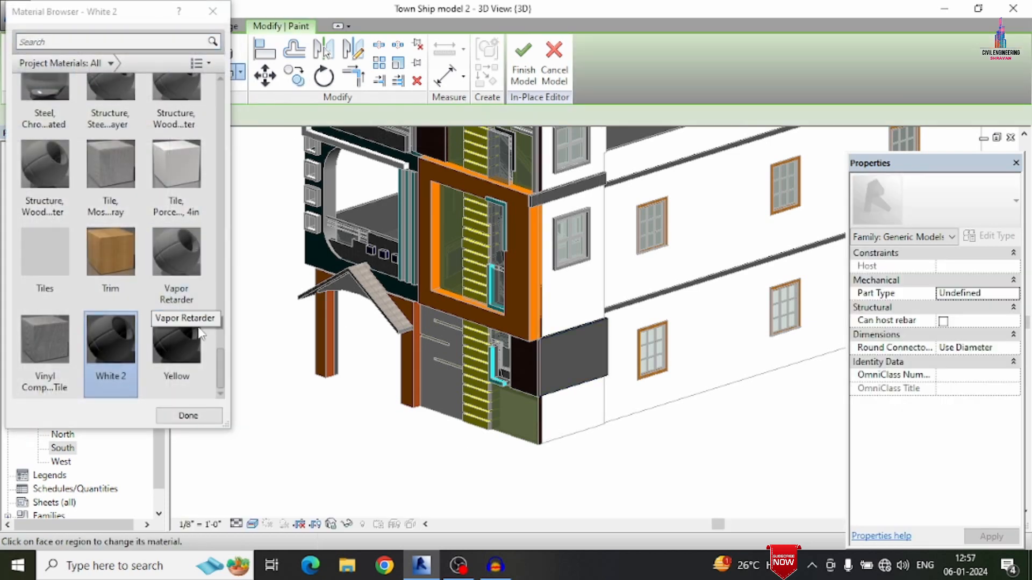
pyautogui.scroll(5, 94, 224)
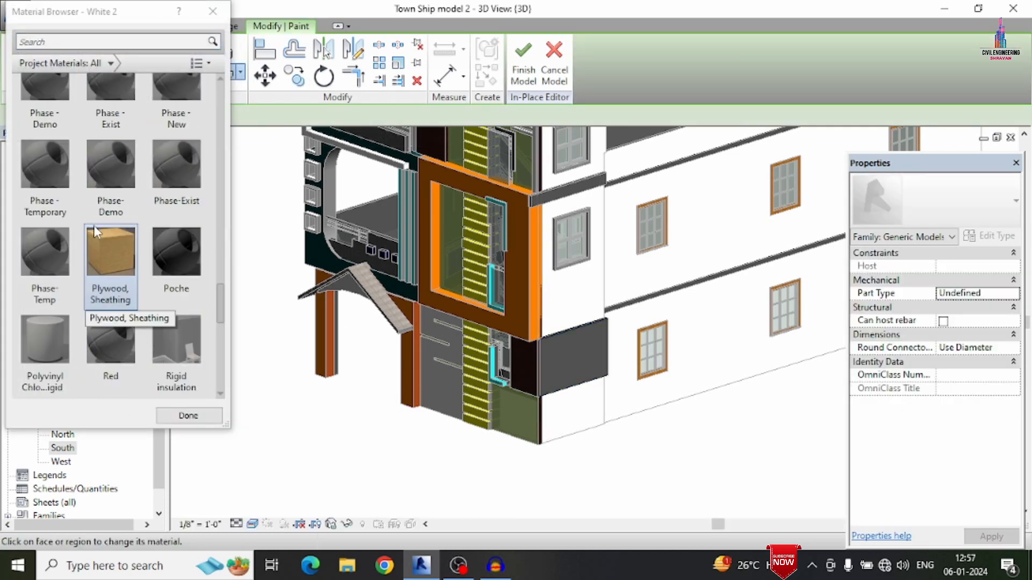
pyautogui.scroll(-5, 94, 225)
pyautogui.click(45, 266)
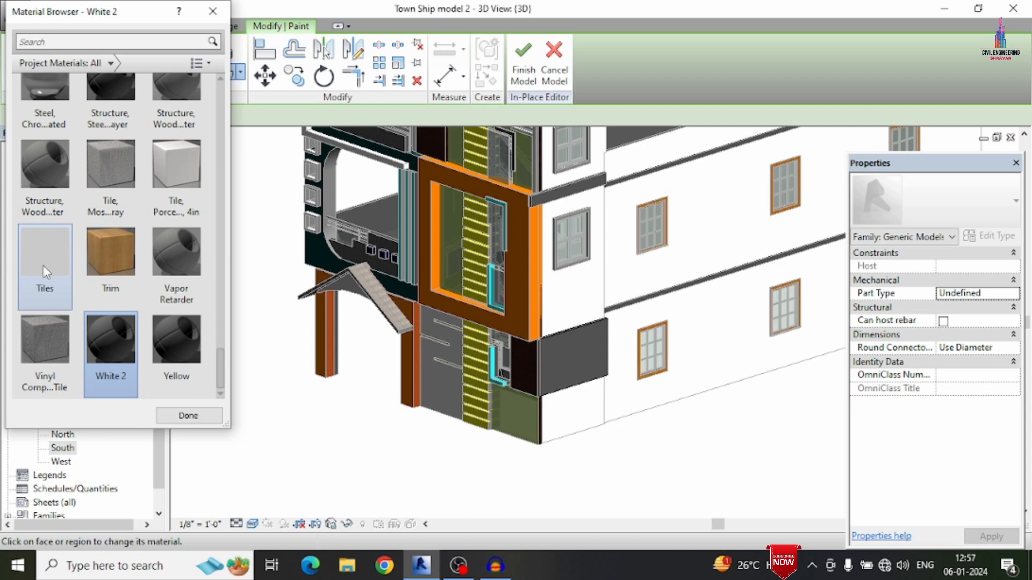
pyautogui.click(569, 361)
pyautogui.click(524, 67)
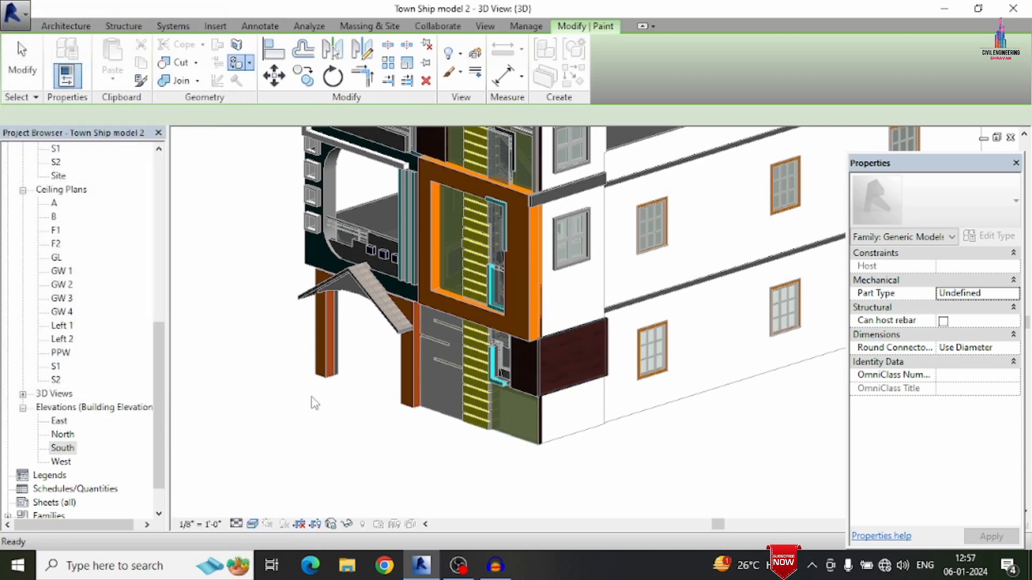
pyautogui.press('Escape')
pyautogui.moveTo(327, 410)
pyautogui.keyDown('shift'); pyautogui.mouseDown(button='middle')
pyautogui.moveTo(438, 429)
pyautogui.moveTo(434, 502)
pyautogui.moveTo(666, 364)
pyautogui.moveTo(647, 348)
pyautogui.moveTo(636, 360)
pyautogui.moveTo(647, 362)
pyautogui.moveTo(645, 344)
pyautogui.mouseUp(button='middle'); pyautogui.keyUp('shift')
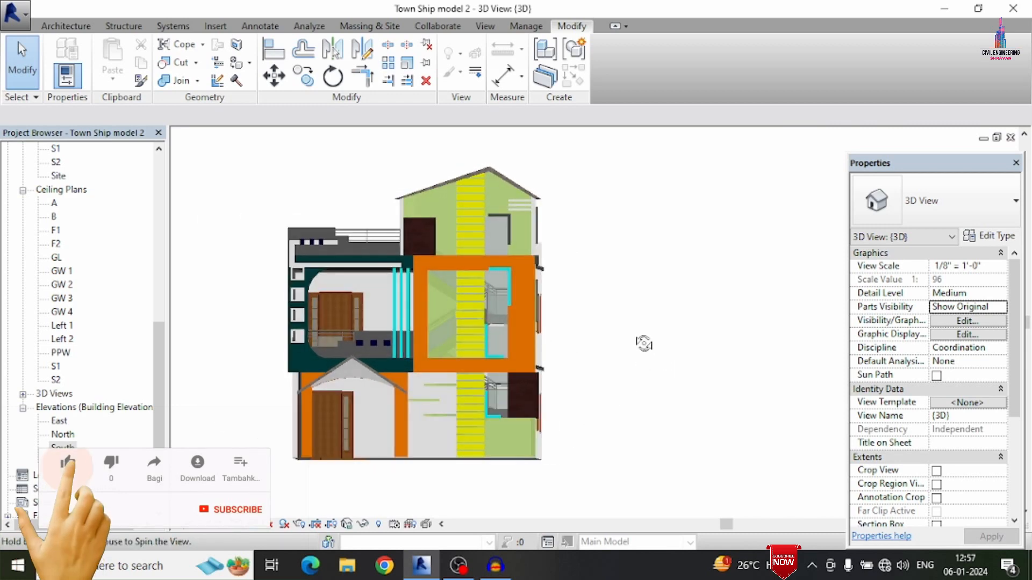
pyautogui.scroll(2, 247, 266)
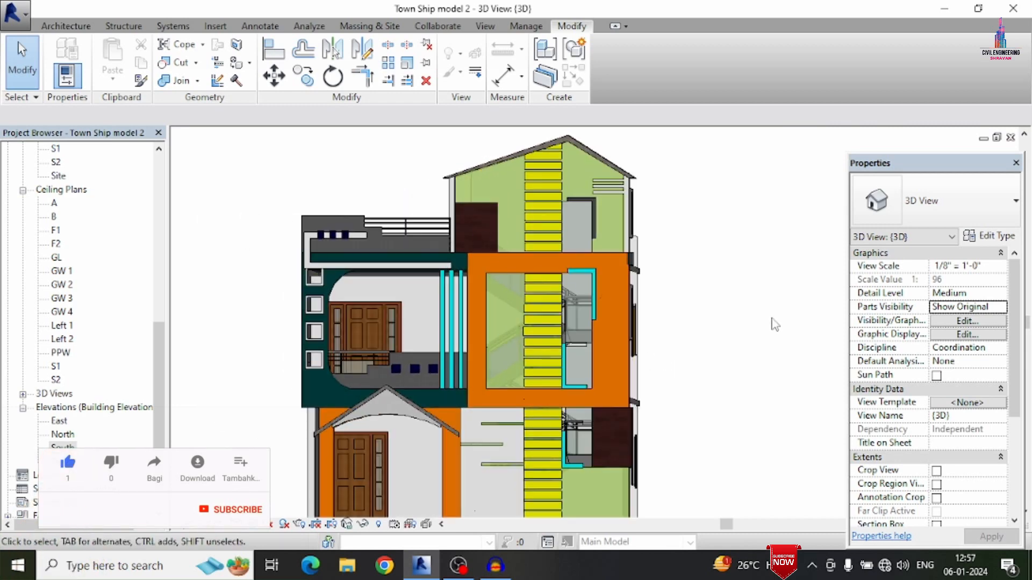
pyautogui.scroll(-1, 766, 326)
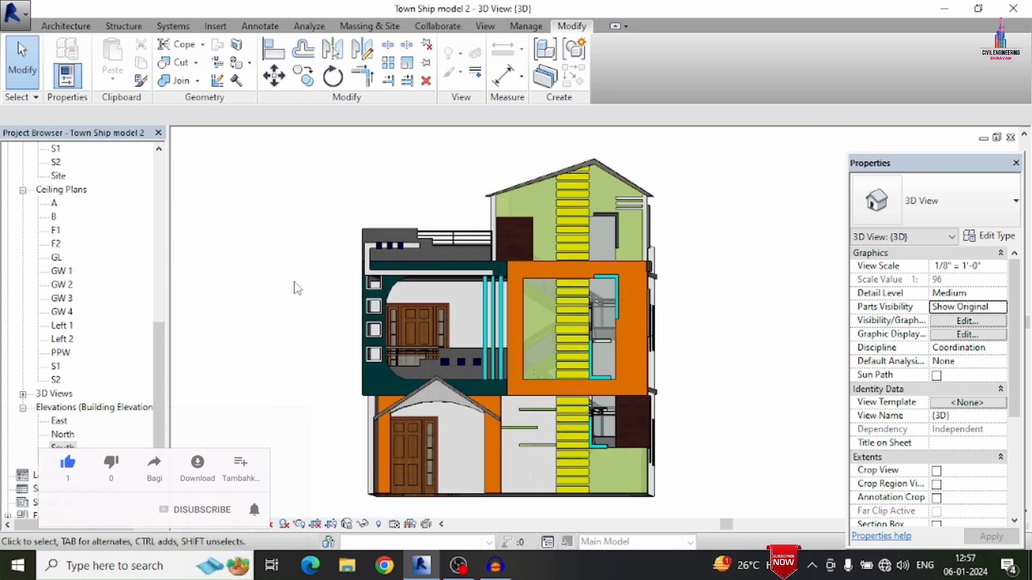
pyautogui.scroll(2, 306, 324)
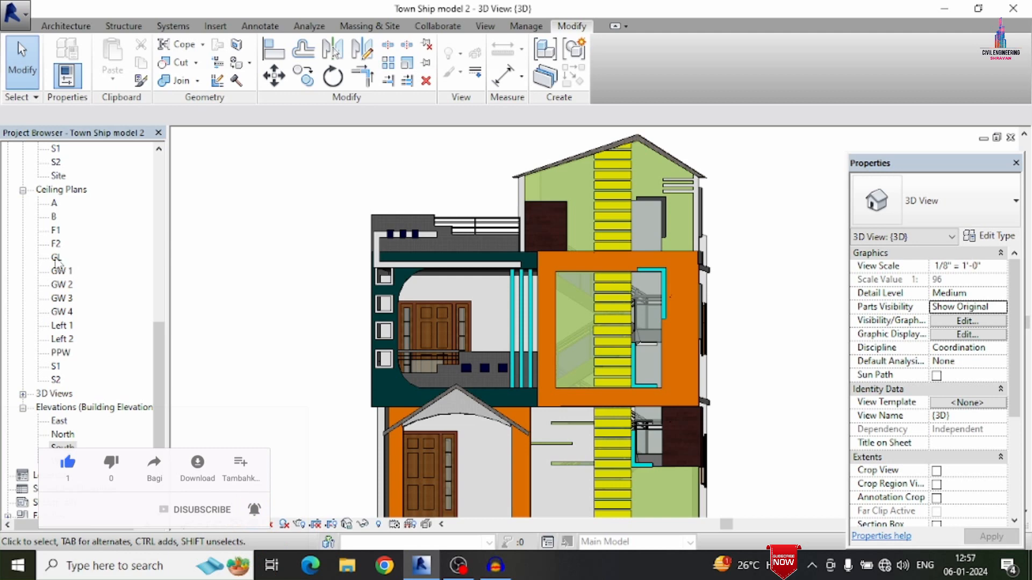
# Start a new floor in the GL ceiling plan and duplicate the Slab 5" type under the name Grass
pyautogui.doubleClick(56, 259)
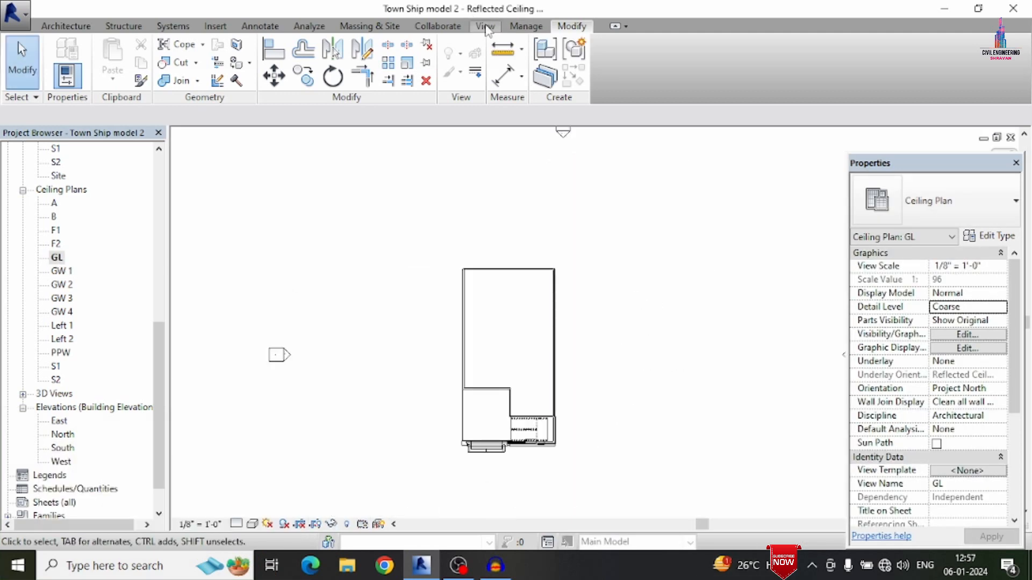
pyautogui.click(66, 26)
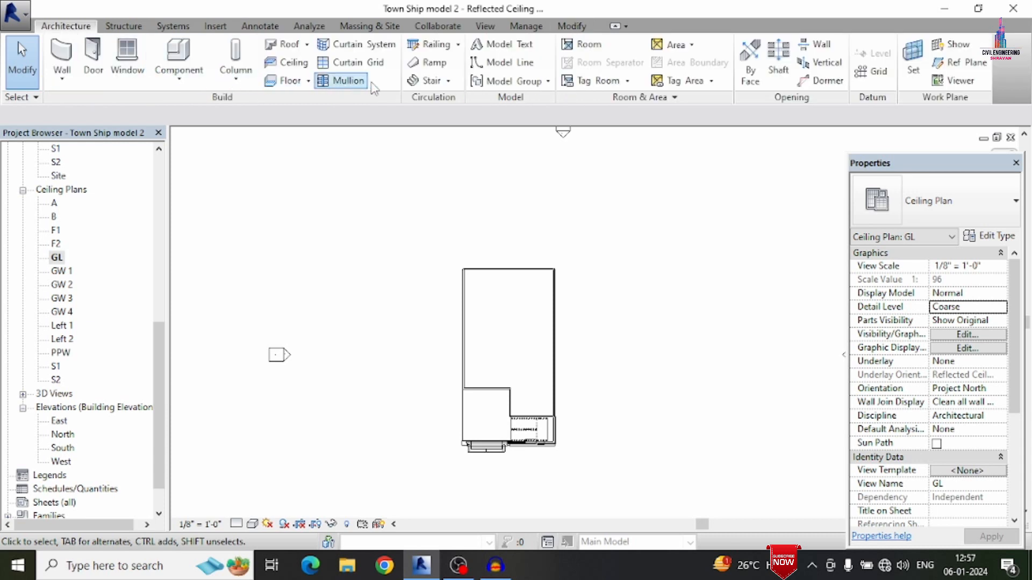
pyautogui.click(290, 81)
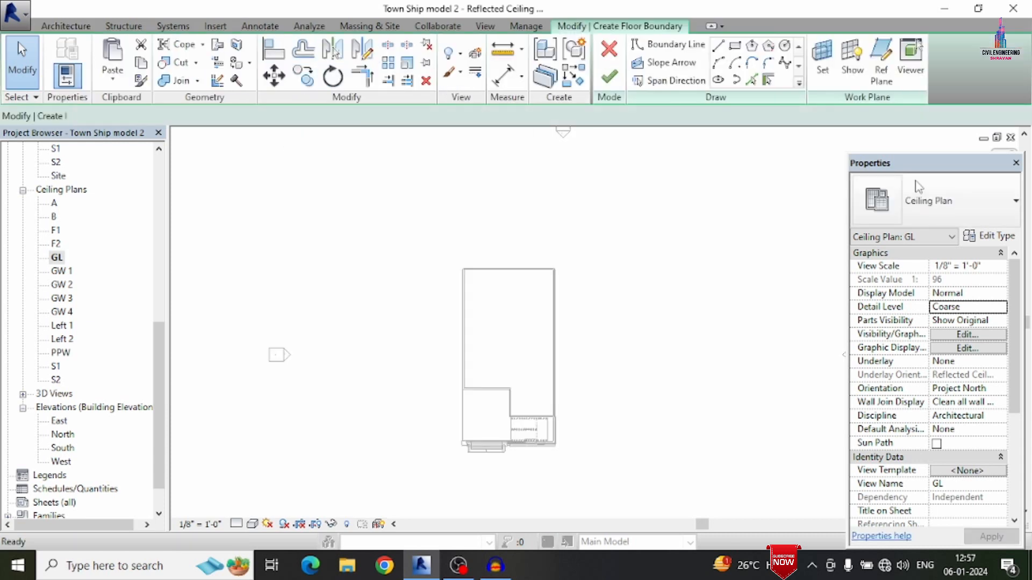
pyautogui.click(991, 236)
pyautogui.click(968, 108)
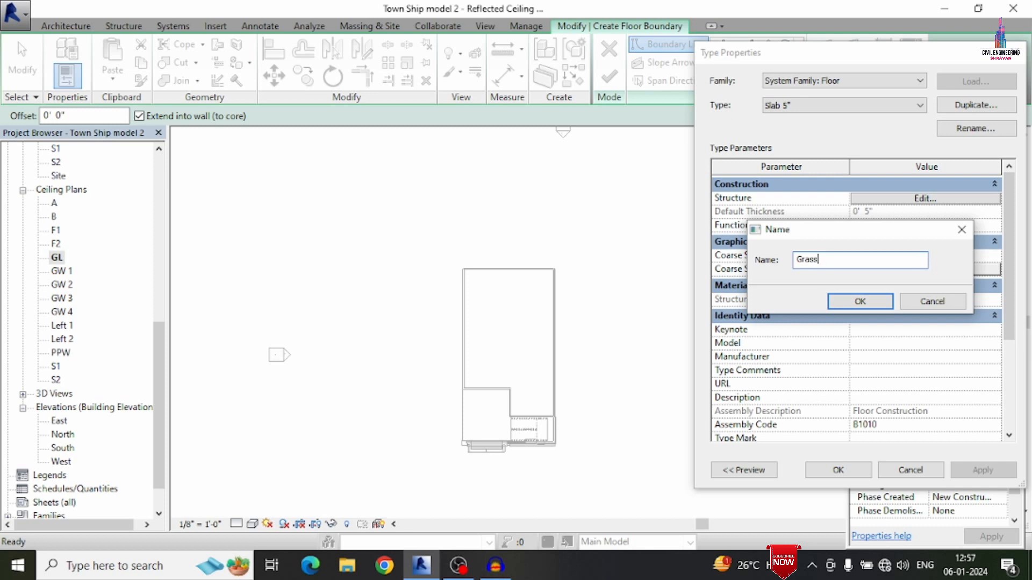
pyautogui.click(859, 301)
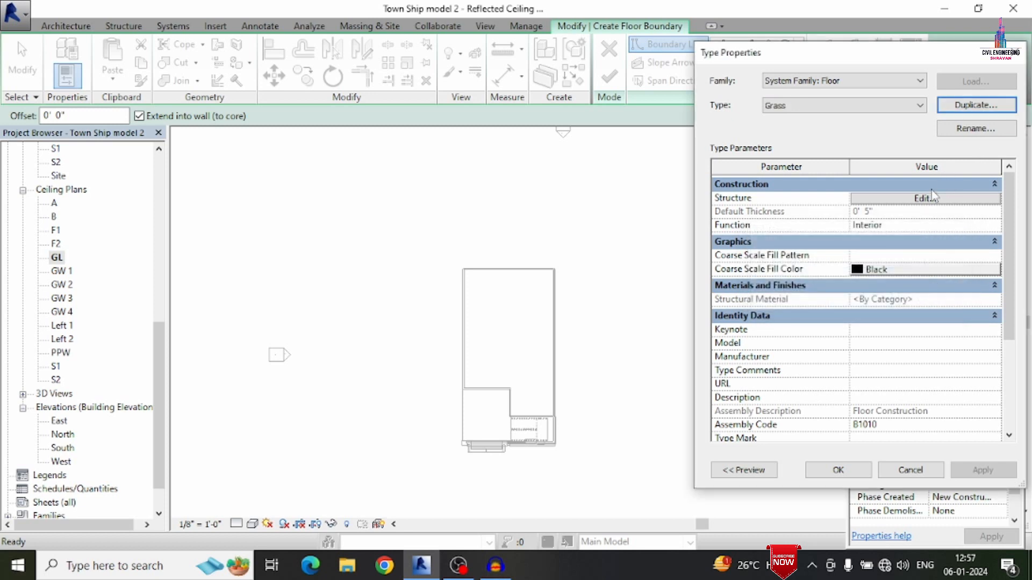
# Set the Grass floor type's structure layer to 4' 3" thick and create a new material named Grass for it
pyautogui.click(925, 199)
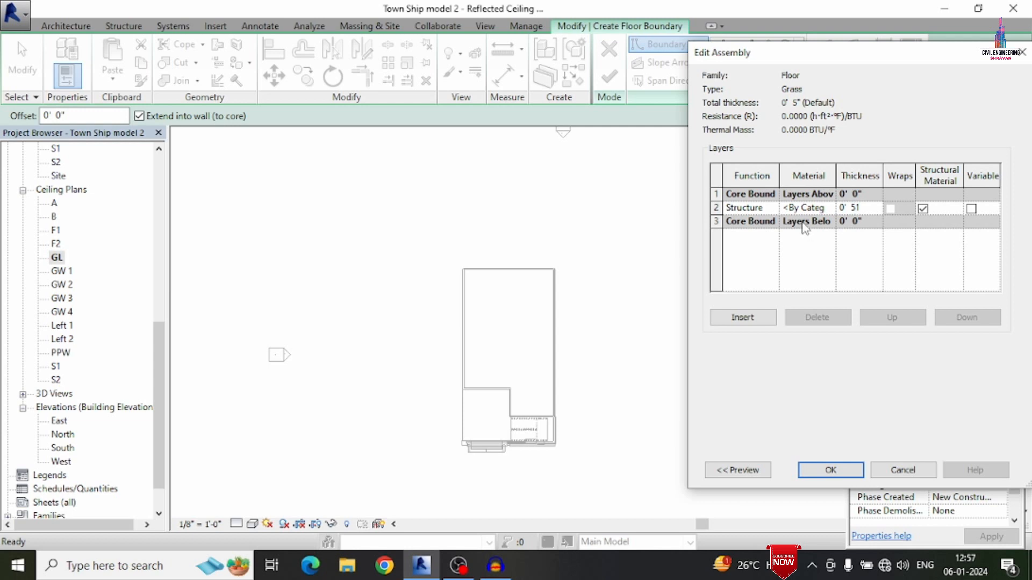
pyautogui.click(830, 207)
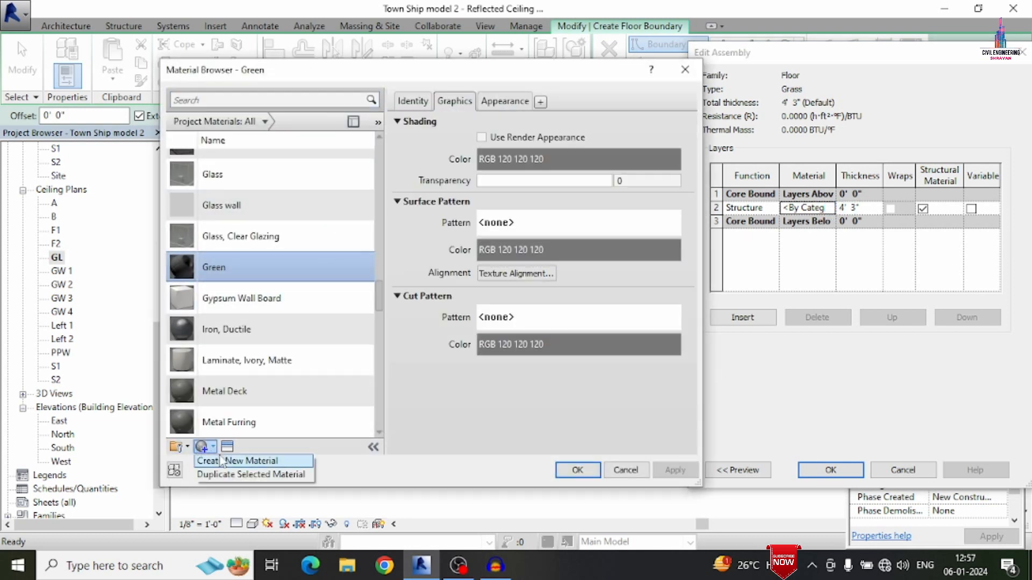
pyautogui.click(221, 461)
pyautogui.rightClick(222, 301)
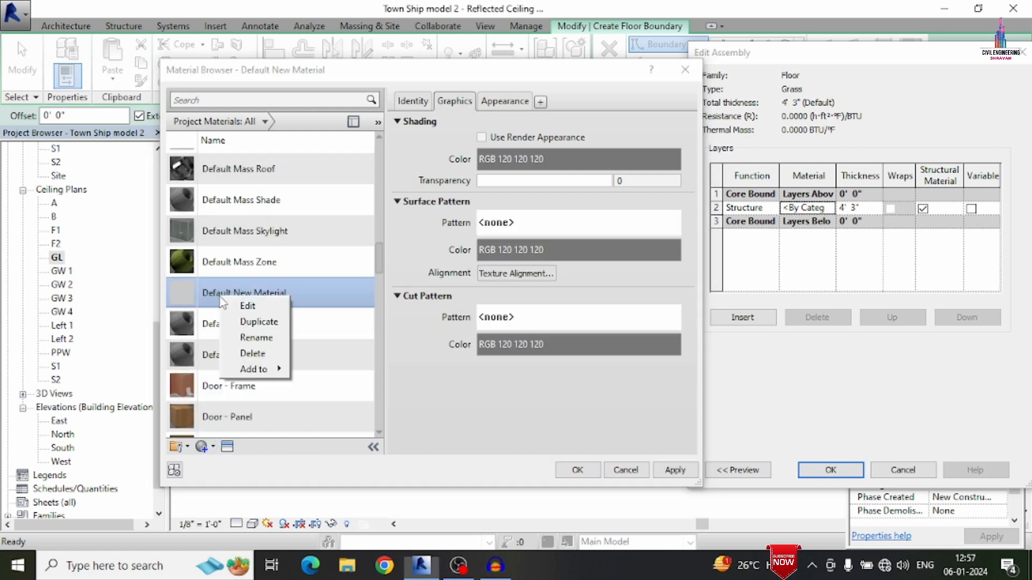
pyautogui.click(256, 337)
pyautogui.write('Grass')
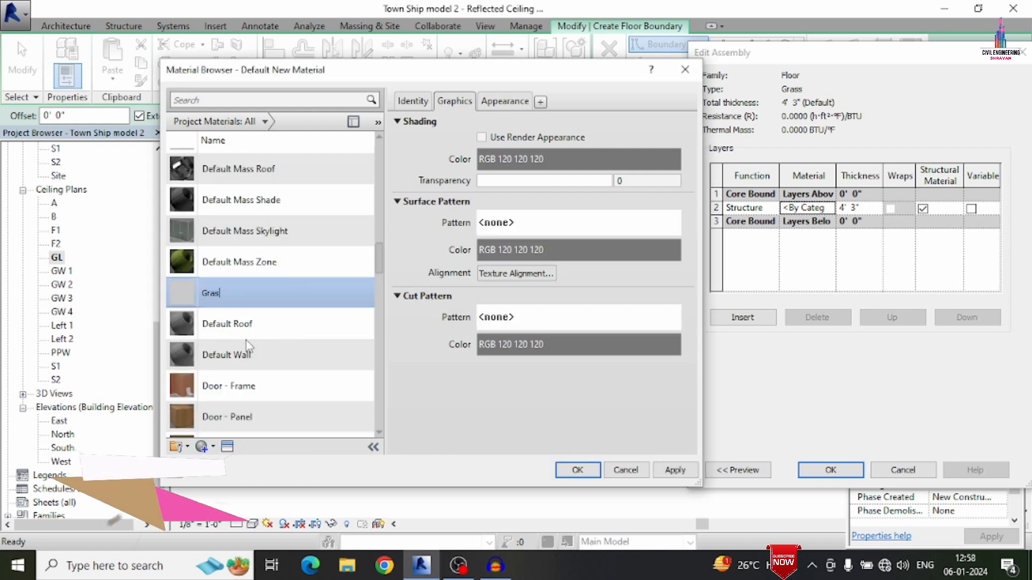
pyautogui.press('Return')
# Give the Grass material a grass appearance from the asset library, assign it to the structure layer and accept the floor type
pyautogui.click(228, 447)
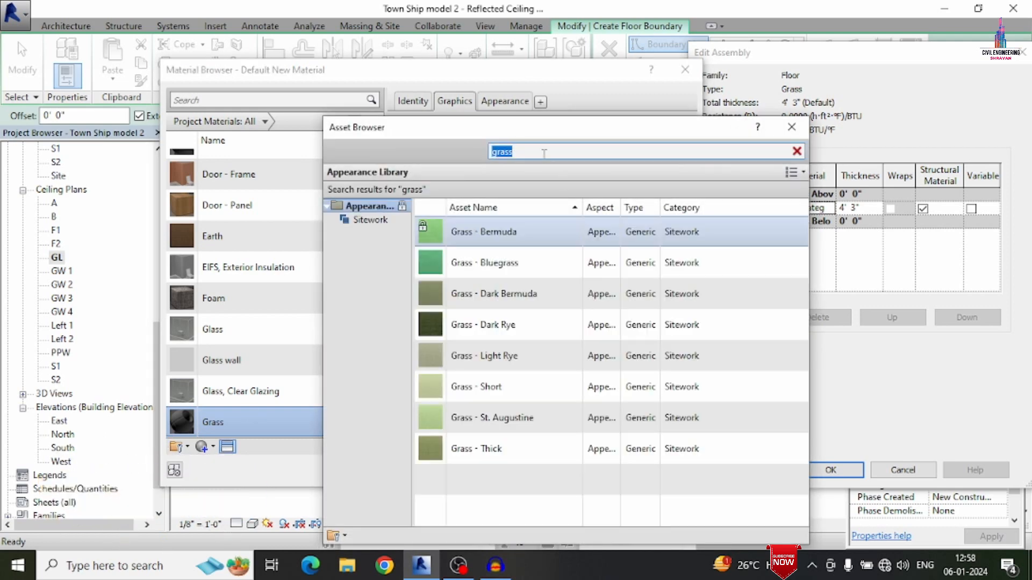
pyautogui.click(792, 128)
pyautogui.click(578, 472)
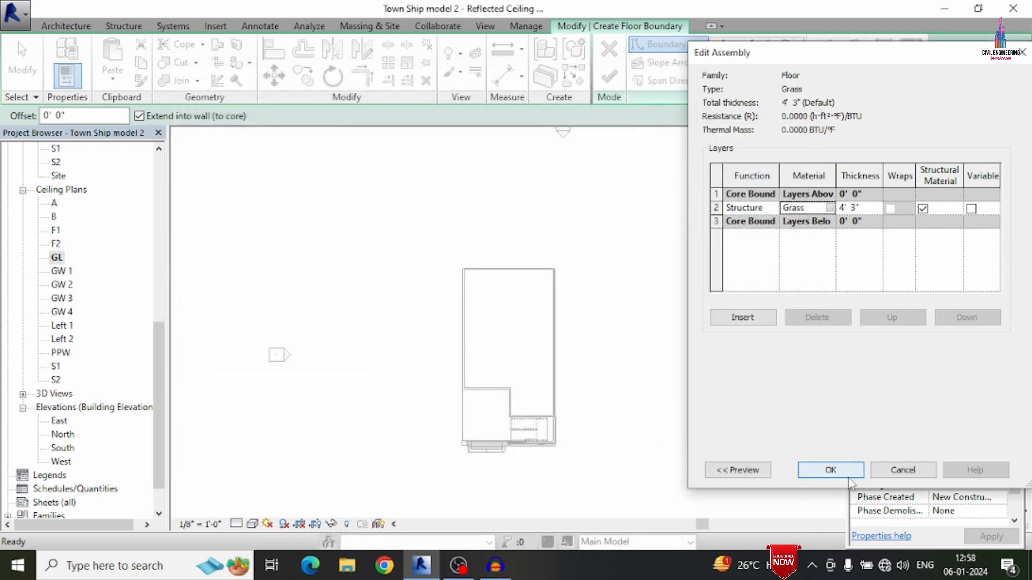
pyautogui.click(831, 469)
pyautogui.click(854, 471)
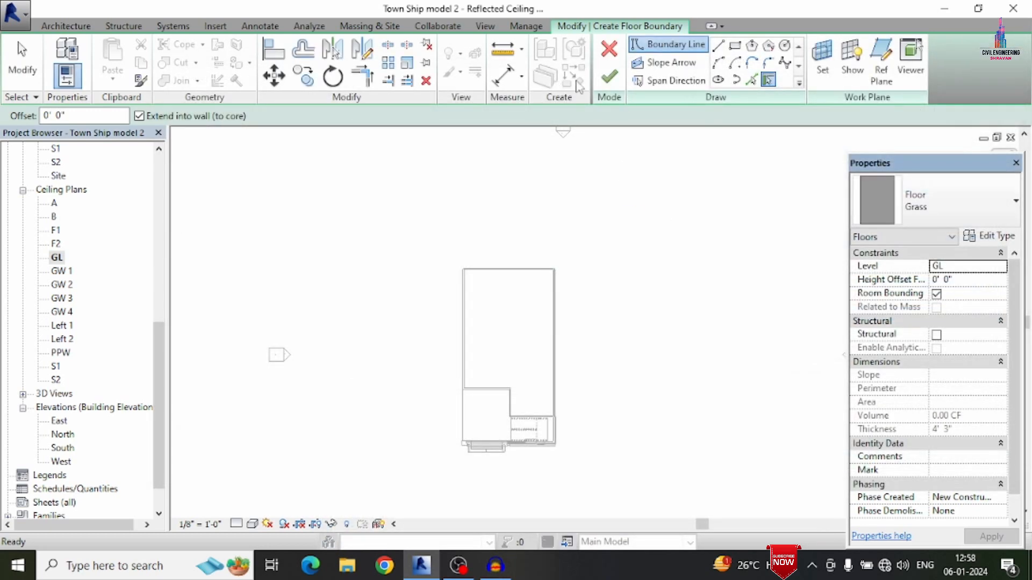
# Sketch a rectangular floor boundary around the house, about 11' beyond its rear and 13' beyond its stair side, and finish the floor
pyautogui.click(734, 46)
pyautogui.click(424, 231)
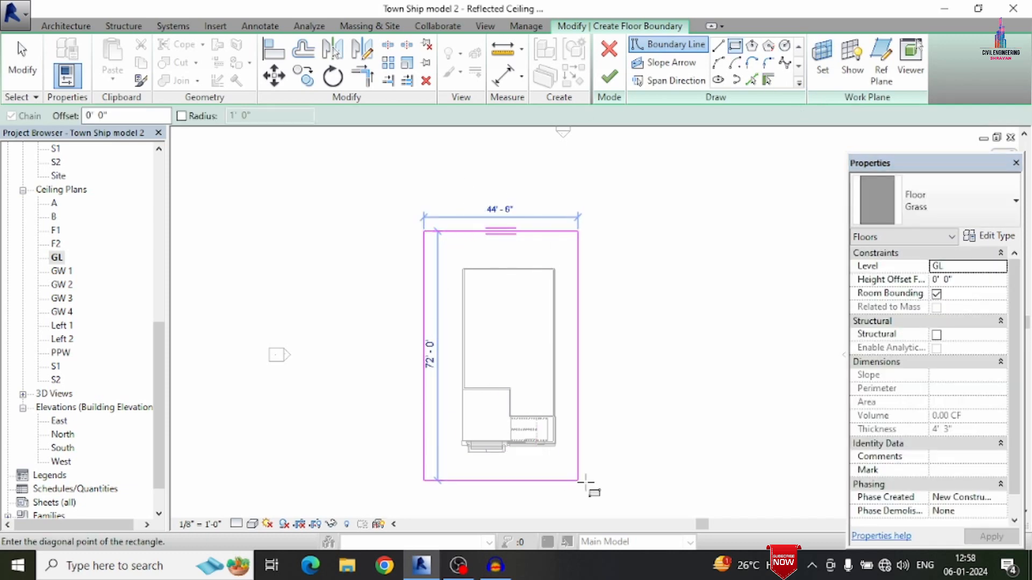
pyautogui.click(599, 486)
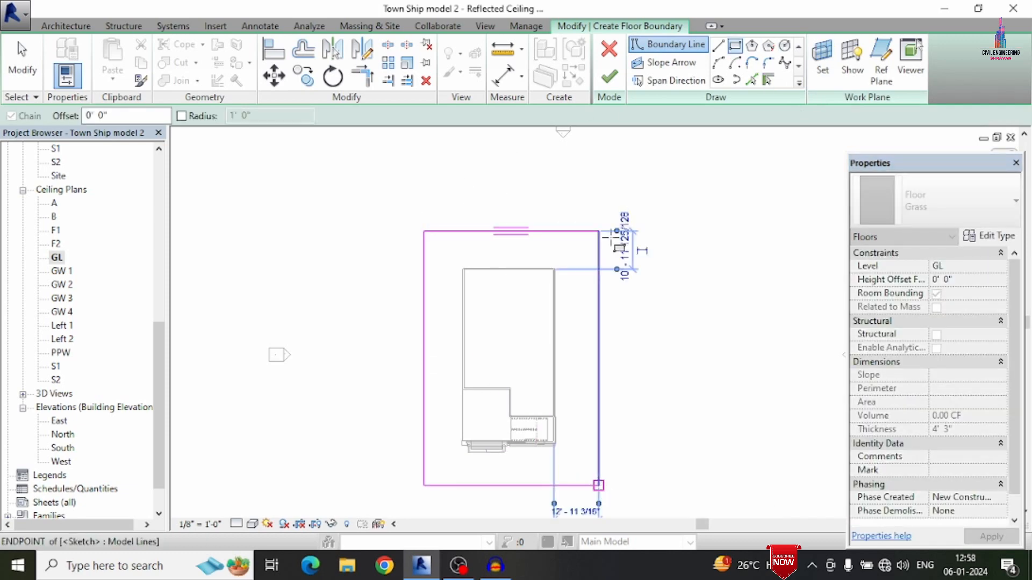
pyautogui.click(609, 77)
# Select the grass floor in the 3D view and set its type's structure layer thickness to 1"
pyautogui.click(484, 26)
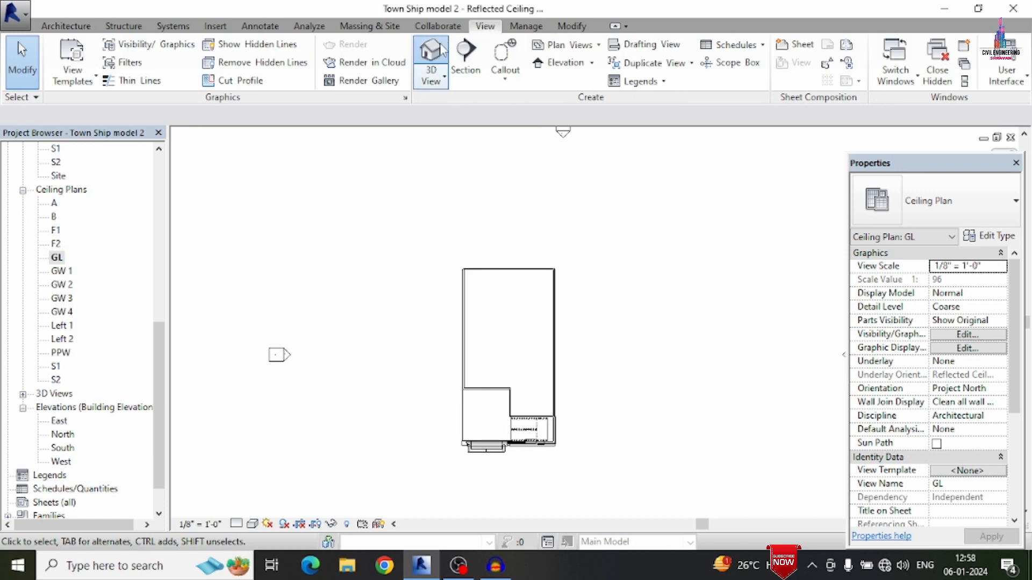
pyautogui.click(431, 57)
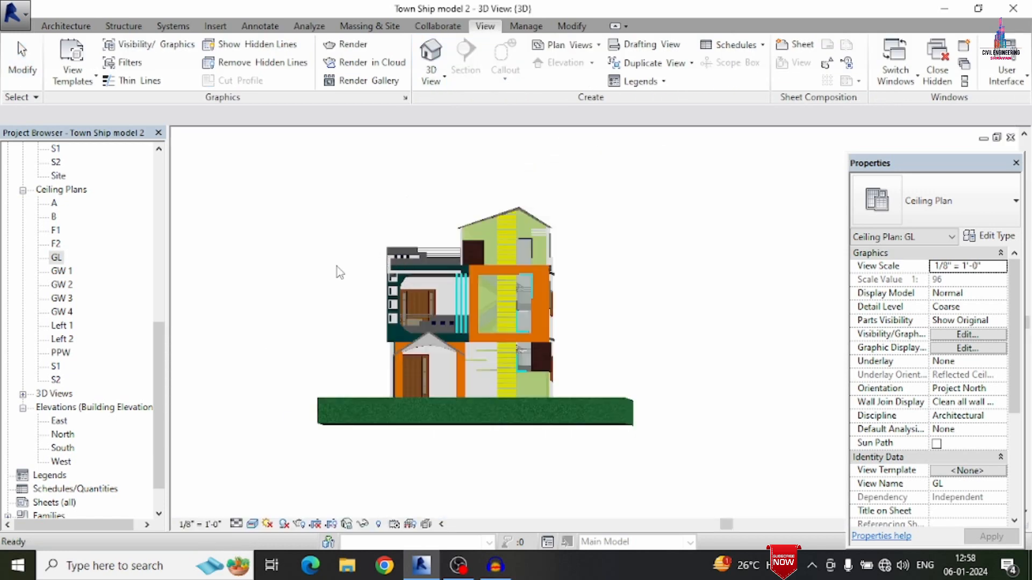
pyautogui.keyDown('shift'); pyautogui.moveTo(341, 308); pyautogui.dragTo(378, 342, button='middle'); pyautogui.keyUp('shift')
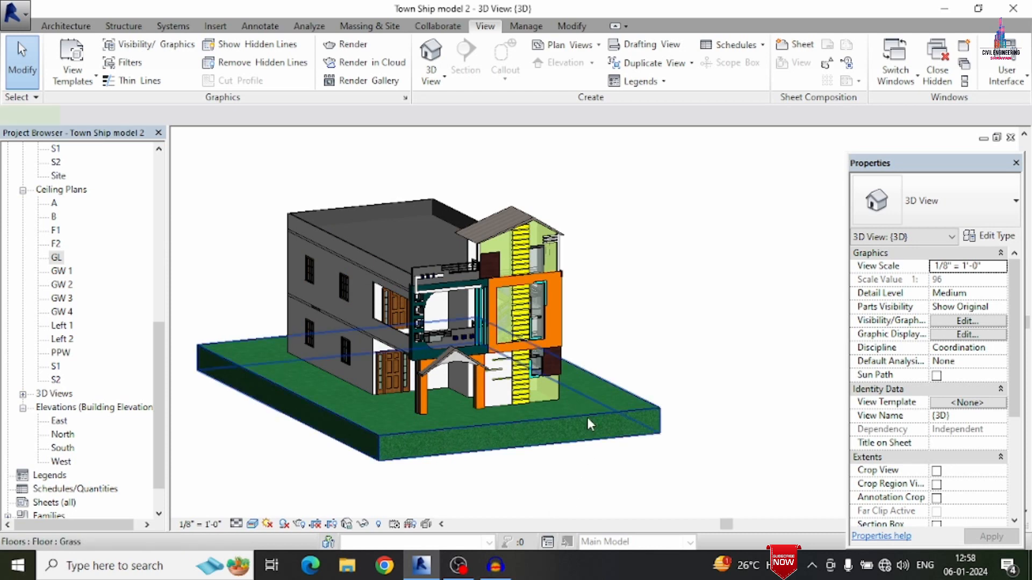
pyautogui.click(587, 423)
pyautogui.click(1005, 236)
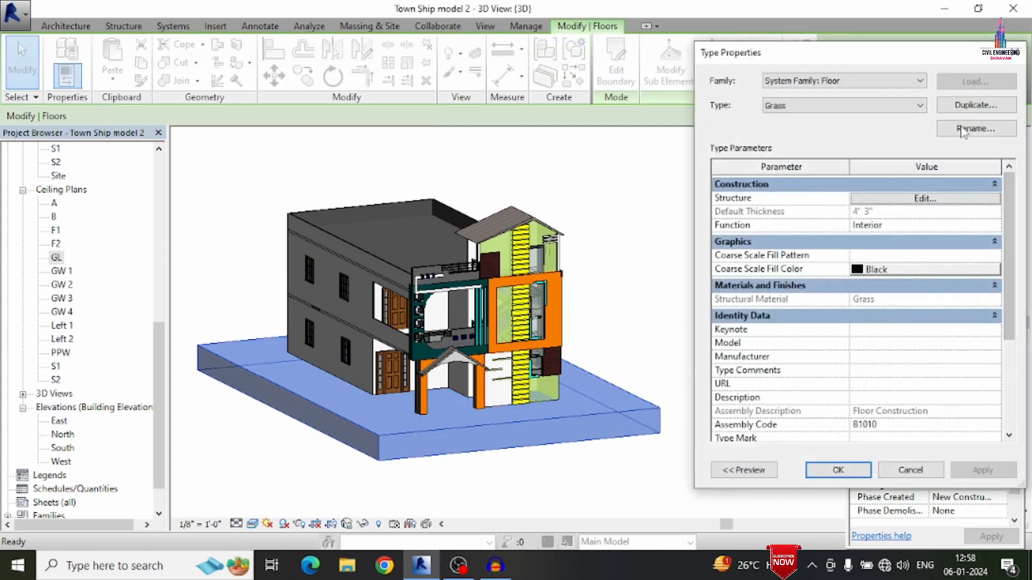
pyautogui.click(922, 199)
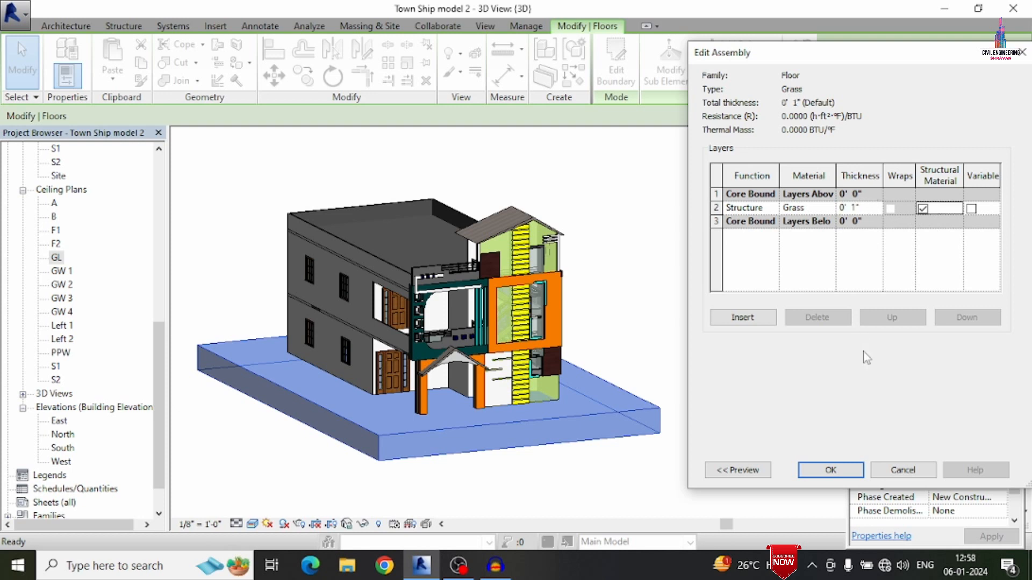
pyautogui.click(831, 470)
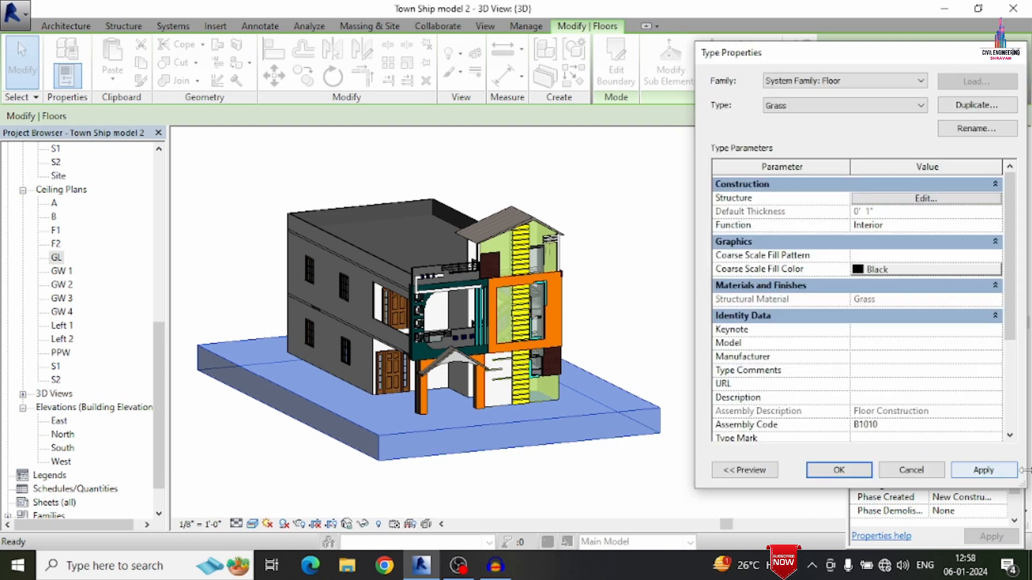
pyautogui.click(809, 470)
pyautogui.click(732, 362)
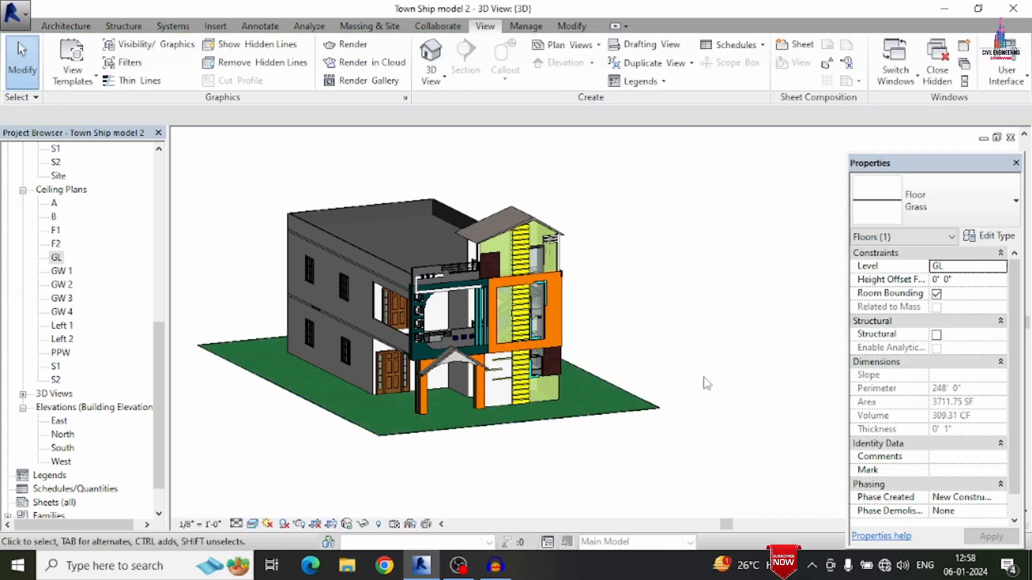
# In the GL ceiling plan, load the RPC Beetle family from the US Imperial library's Entourage folder and place the car in the front porch
pyautogui.doubleClick(56, 258)
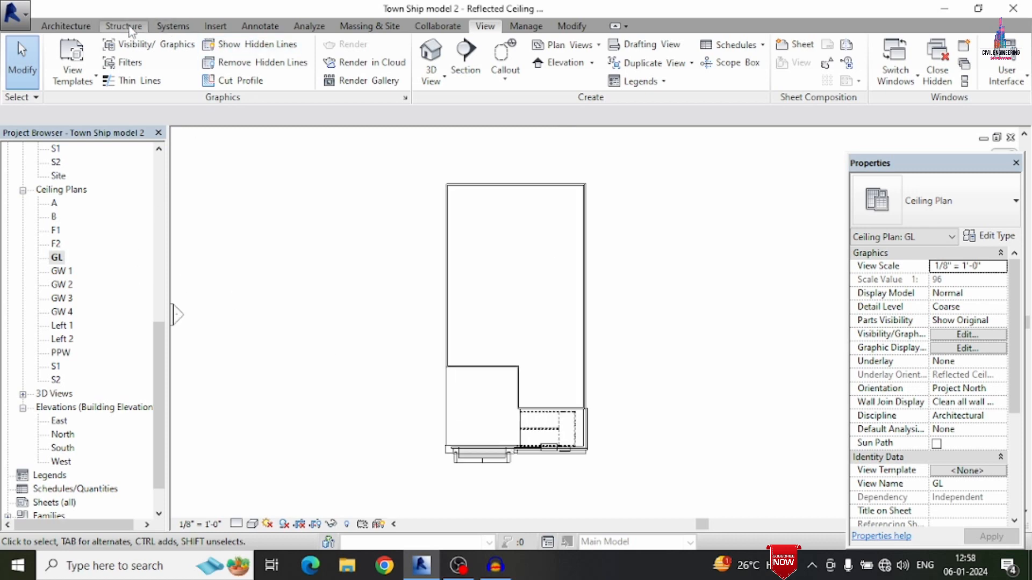
pyautogui.click(66, 25)
pyautogui.click(180, 73)
pyautogui.click(215, 103)
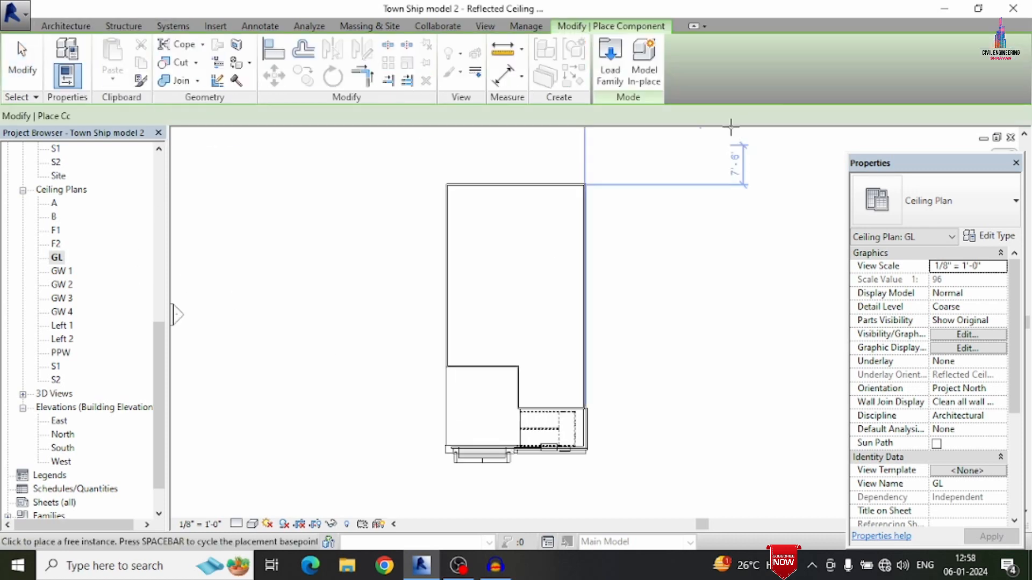
pyautogui.click(618, 80)
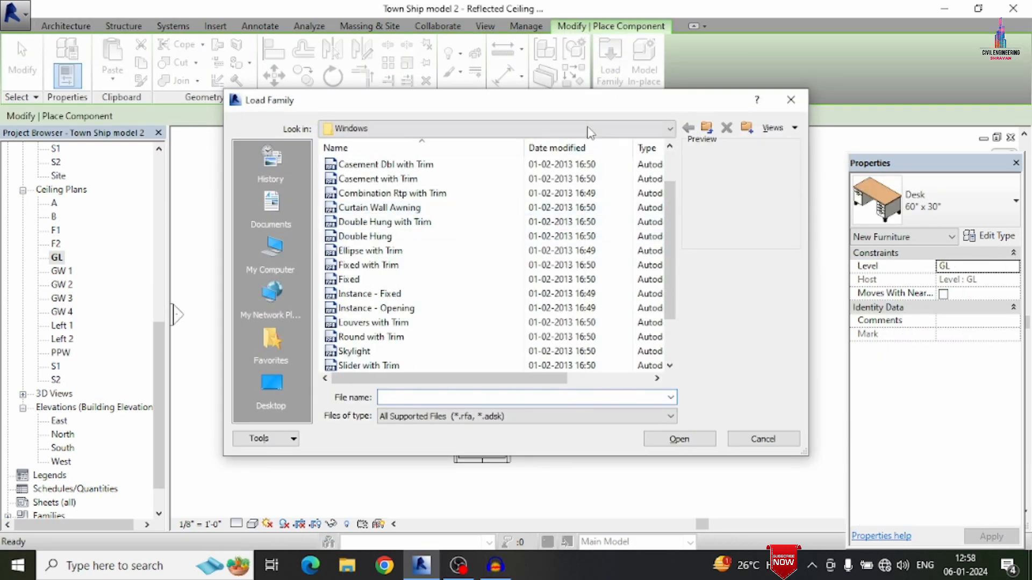
pyautogui.click(526, 126)
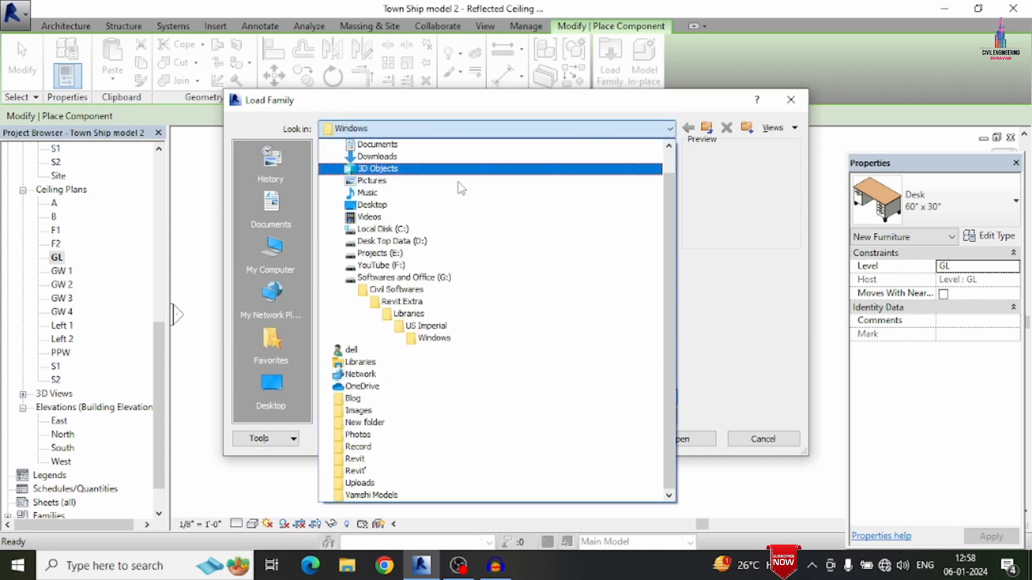
pyautogui.click(427, 324)
pyautogui.doubleClick(352, 337)
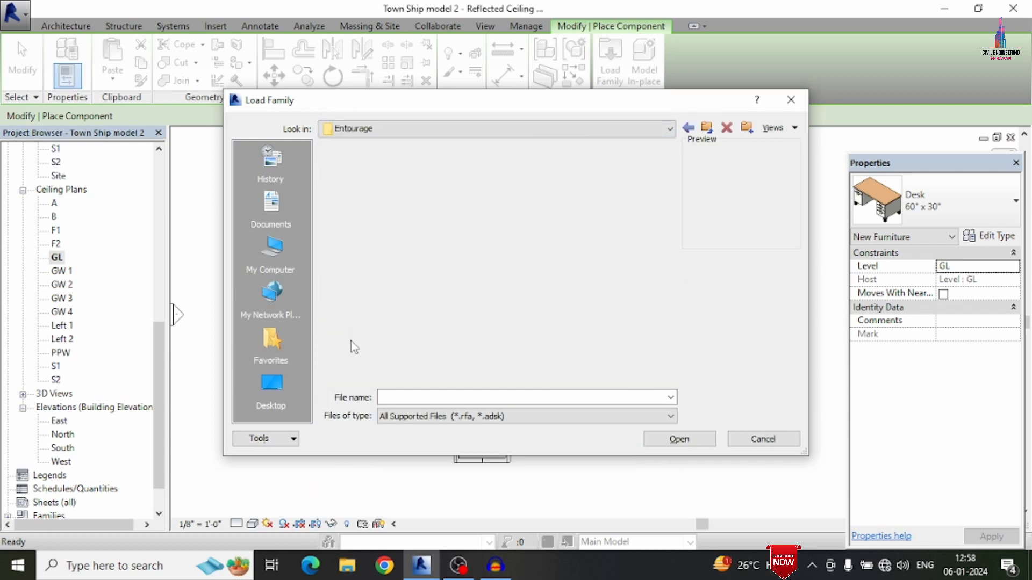
pyautogui.click(359, 164)
pyautogui.click(658, 439)
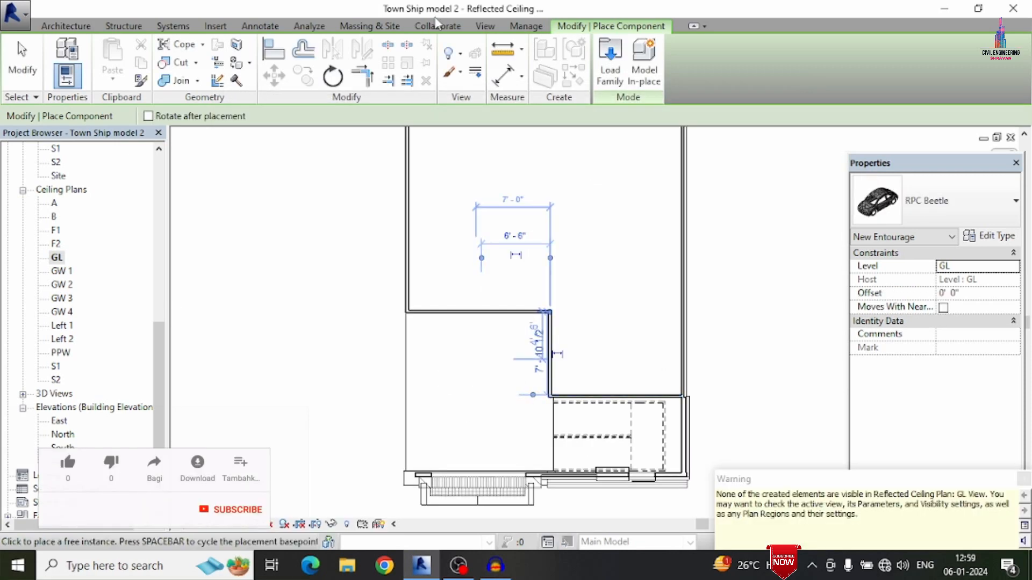
# Return to the default 3D view, end the component placement and check the car's position under the porch
pyautogui.click(489, 29)
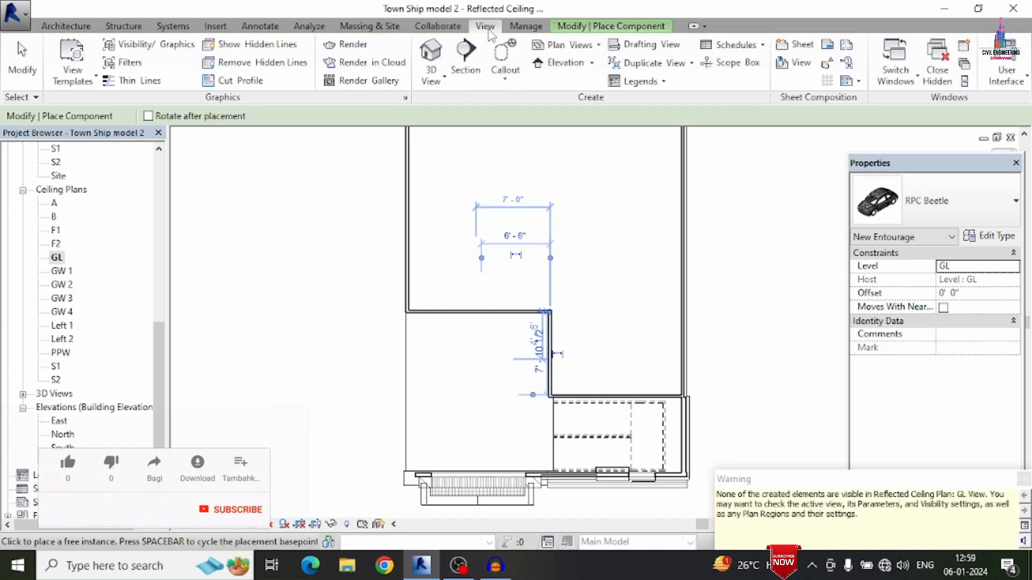
pyautogui.click(433, 51)
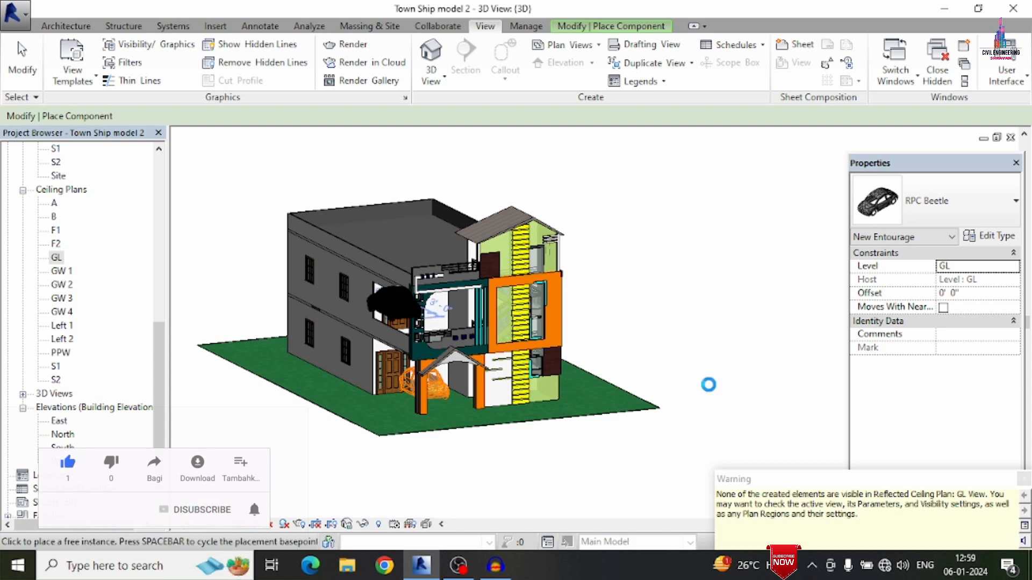
pyautogui.press('Escape')
pyautogui.click(435, 384)
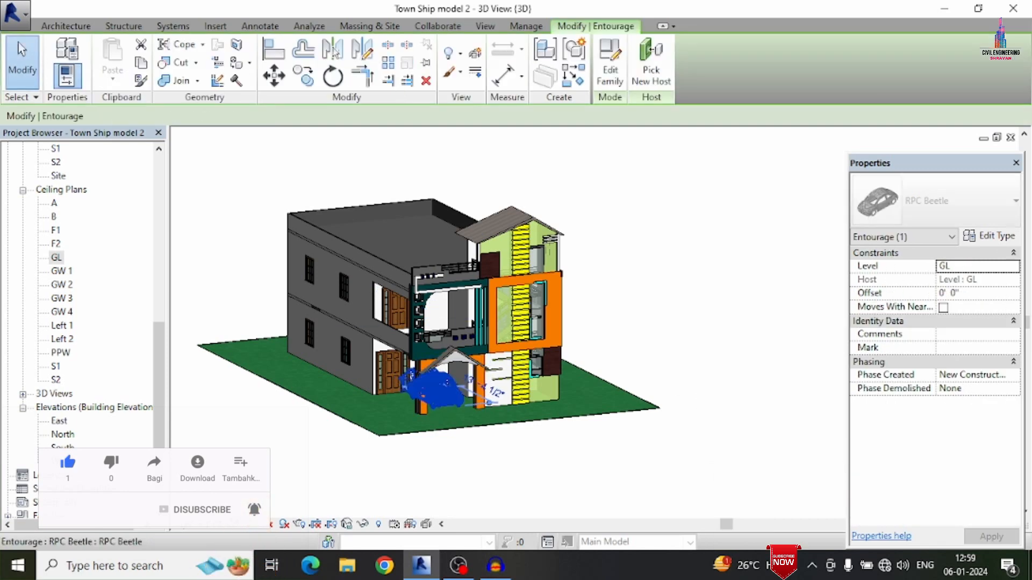
pyautogui.press('Escape')
pyautogui.scroll(1, 463, 337)
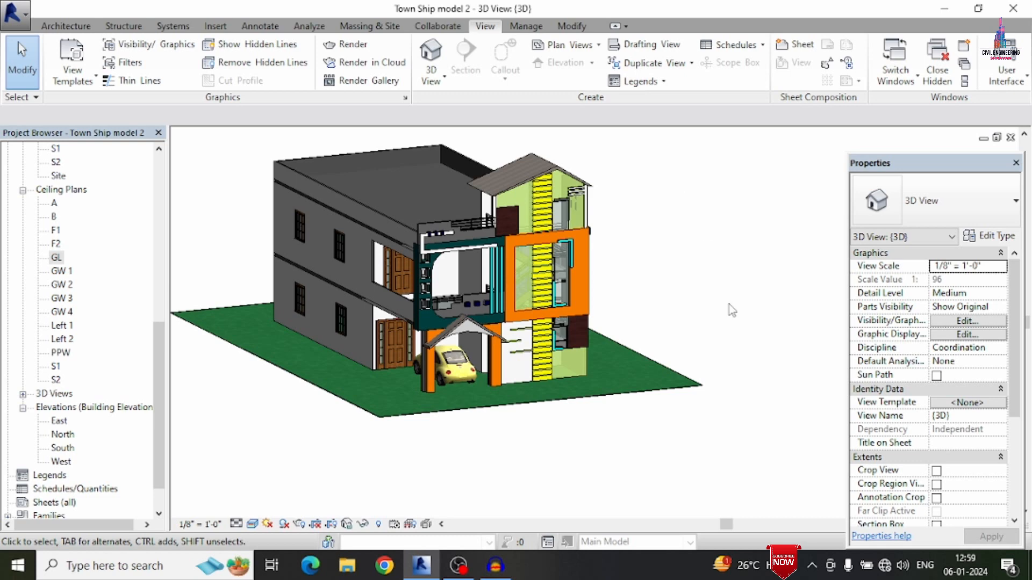
# Orient the 3D view straight onto the house's front facade and frame the building with the car for rendering
pyautogui.keyDown('shift'); pyautogui.moveTo(739, 286); pyautogui.dragTo(606, 282, button='middle'); pyautogui.keyUp('shift')
pyautogui.scroll(-2, 768, 319)
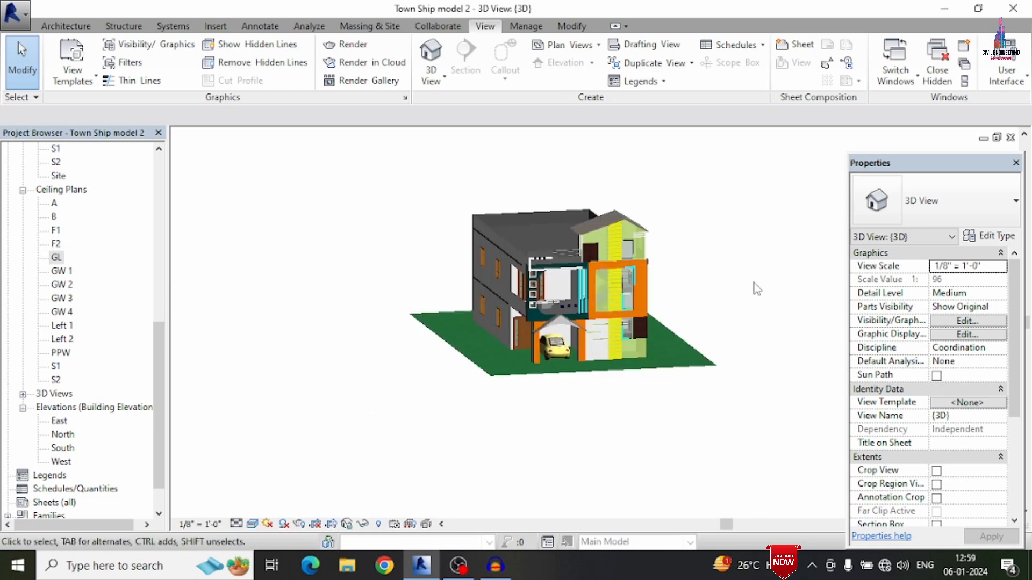
pyautogui.keyDown('shift'); pyautogui.moveTo(753, 285); pyautogui.dragTo(741, 244, button='middle'); pyautogui.keyUp('shift')
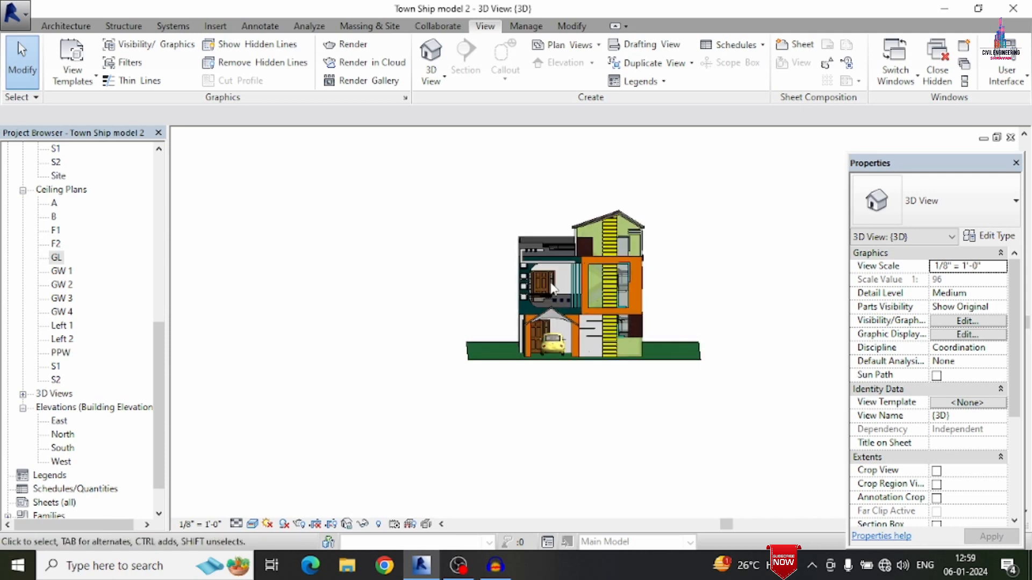
pyautogui.scroll(4, 550, 279)
pyautogui.scroll(2, 773, 180)
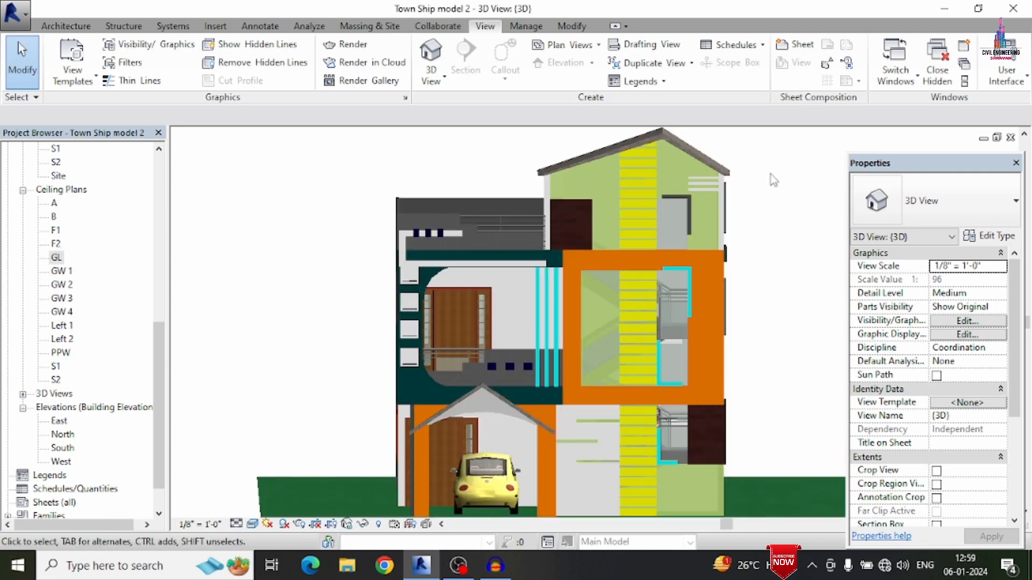
pyautogui.scroll(1, 752, 460)
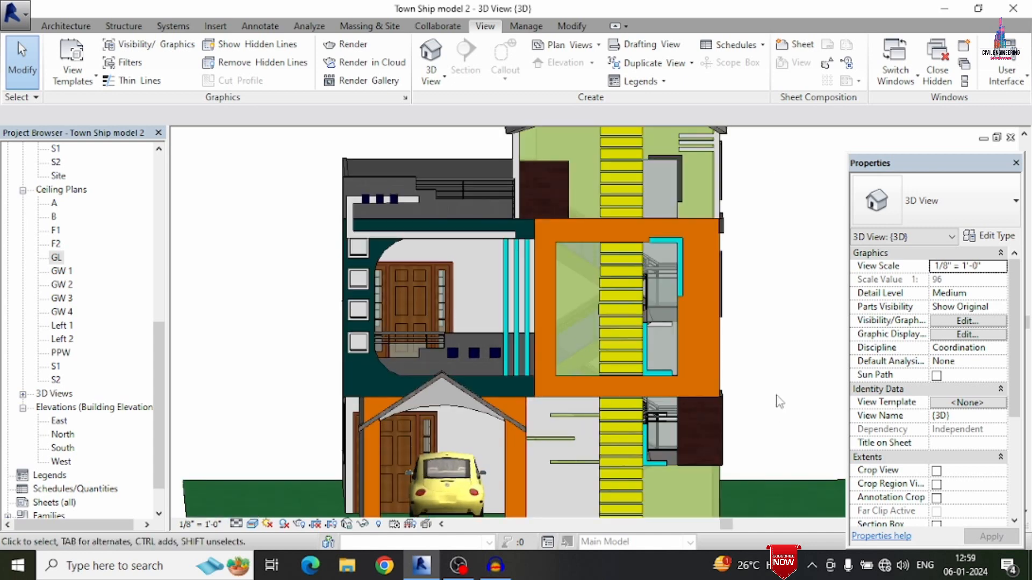
pyautogui.scroll(-1, 778, 382)
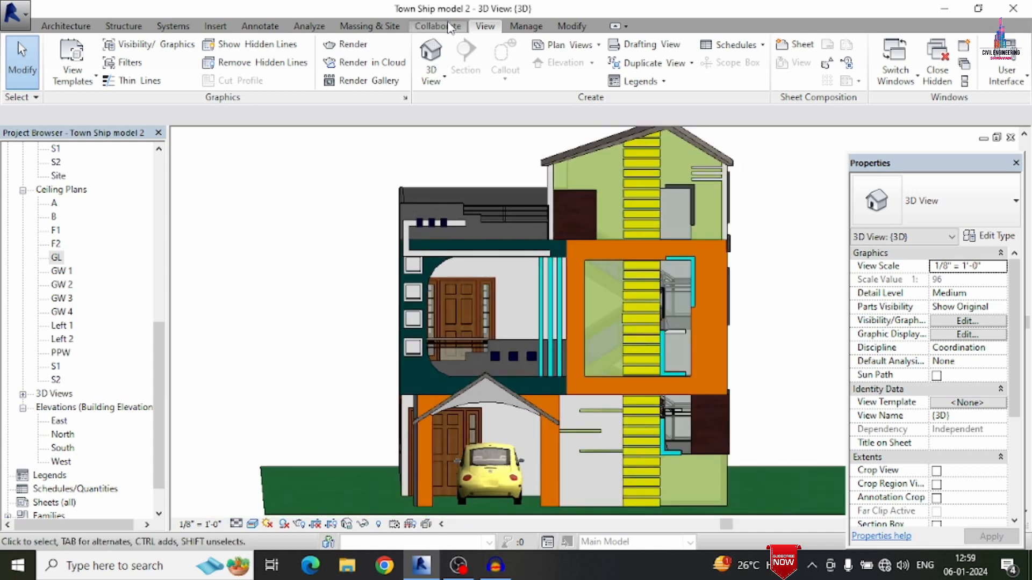
# Render the front view at Medium quality with the printer resolution set to 300 DPI
pyautogui.click(526, 25)
pyautogui.click(485, 25)
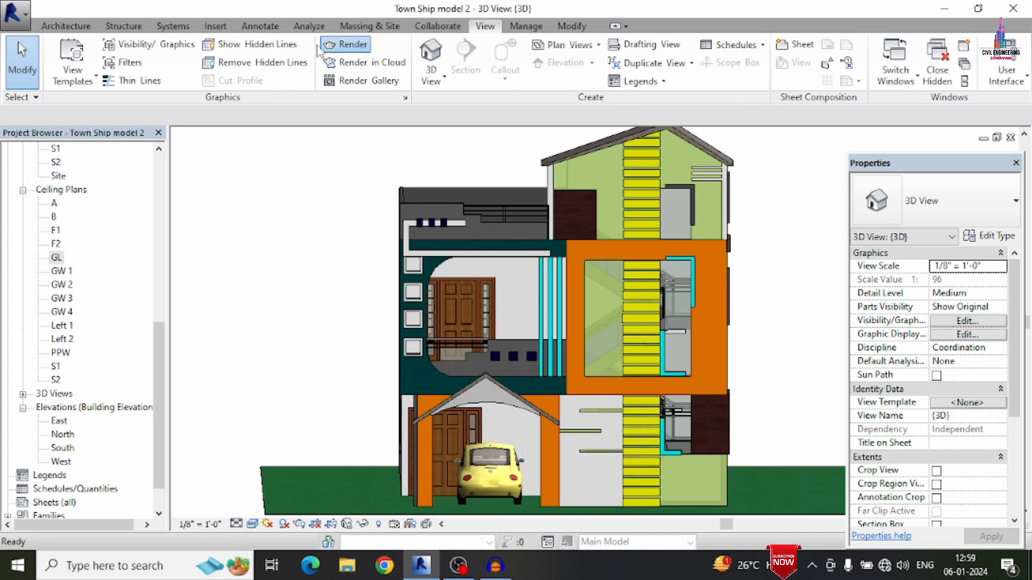
pyautogui.click(347, 44)
pyautogui.click(110, 75)
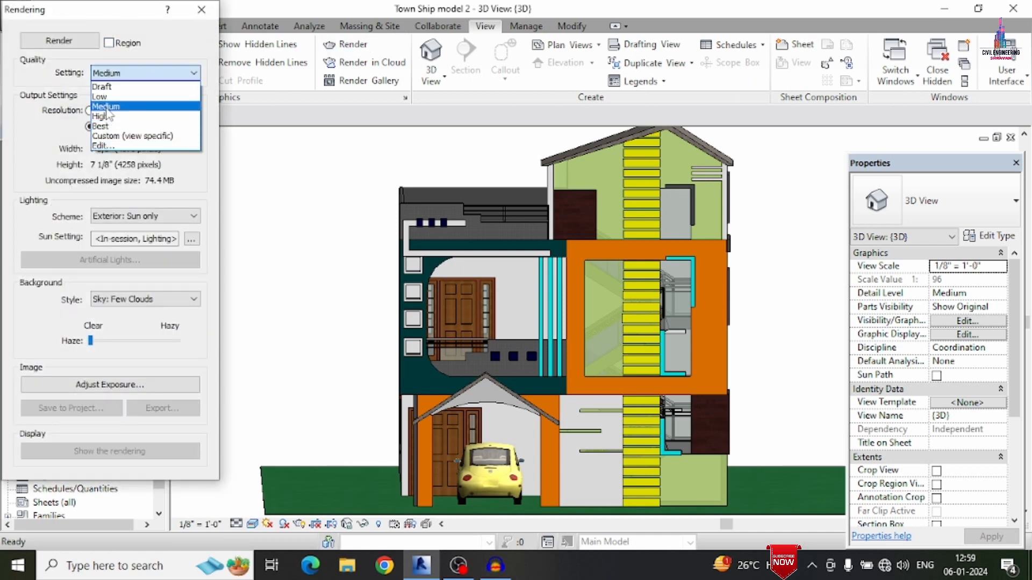
pyautogui.click(107, 107)
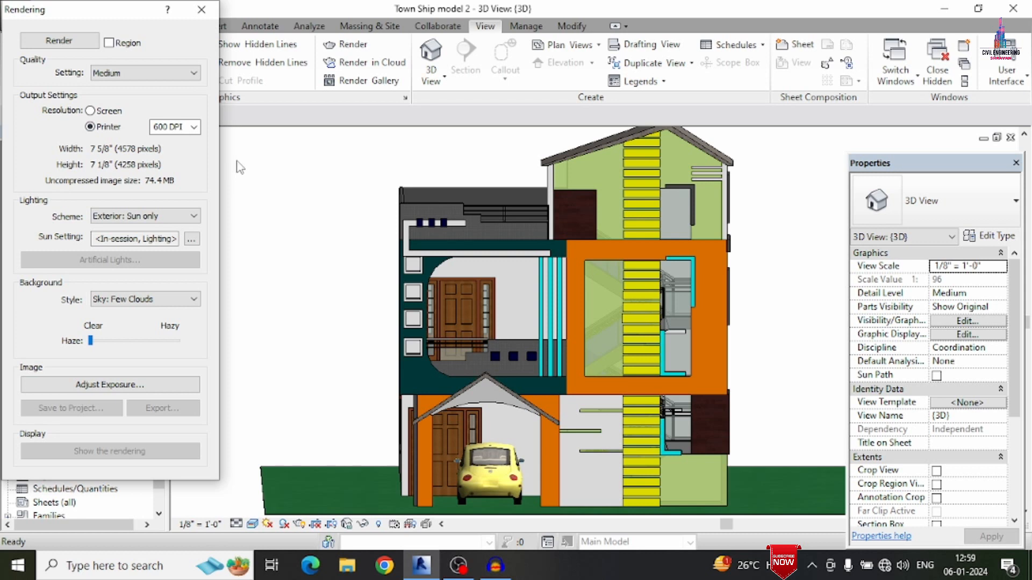
pyautogui.click(193, 127)
pyautogui.click(170, 153)
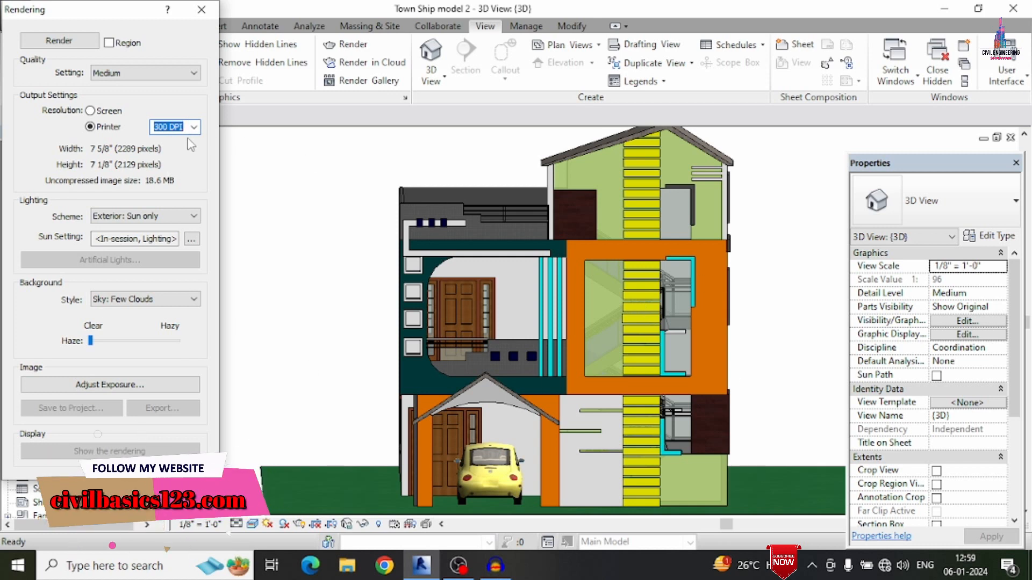
pyautogui.moveTo(786, 239); pyautogui.dragTo(778, 248, button='middle')
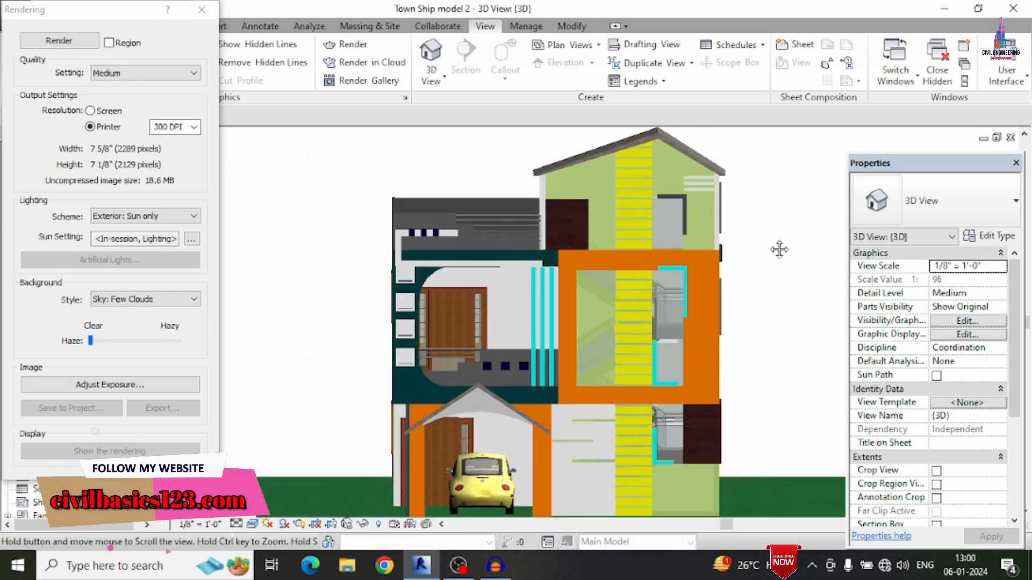
pyautogui.click(81, 46)
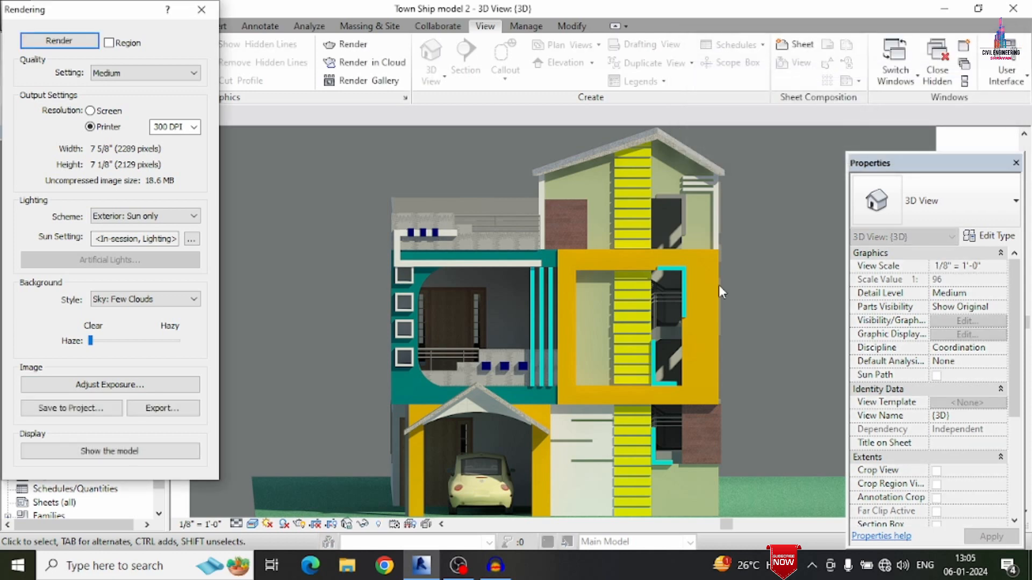
# Inspect the finished rendering and export it to the Desktop as a JPEG file named Paint
pyautogui.scroll(-2, 717, 285)
pyautogui.scroll(-3, 592, 288)
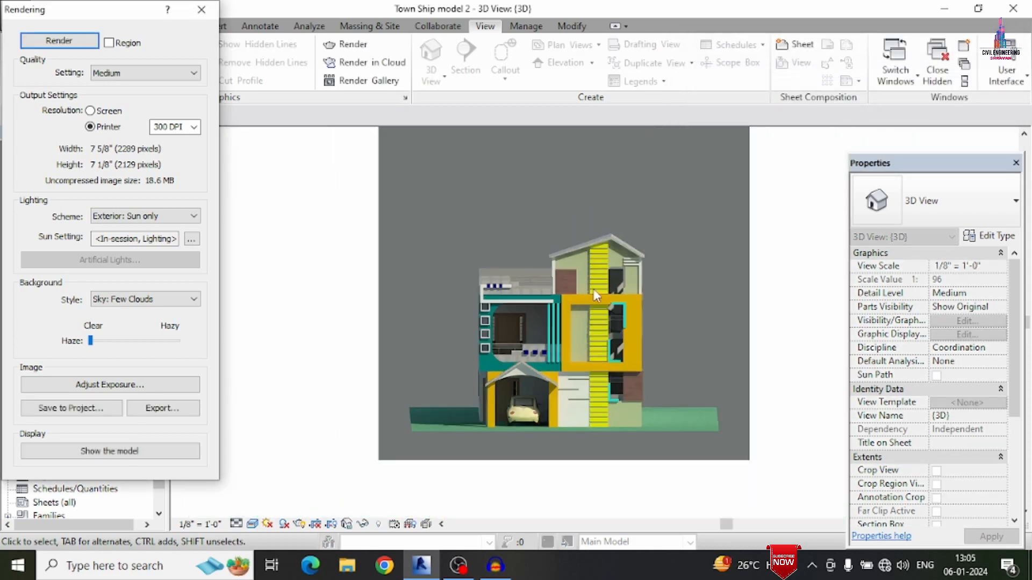
pyautogui.scroll(-2, 586, 341)
pyautogui.scroll(4, 567, 362)
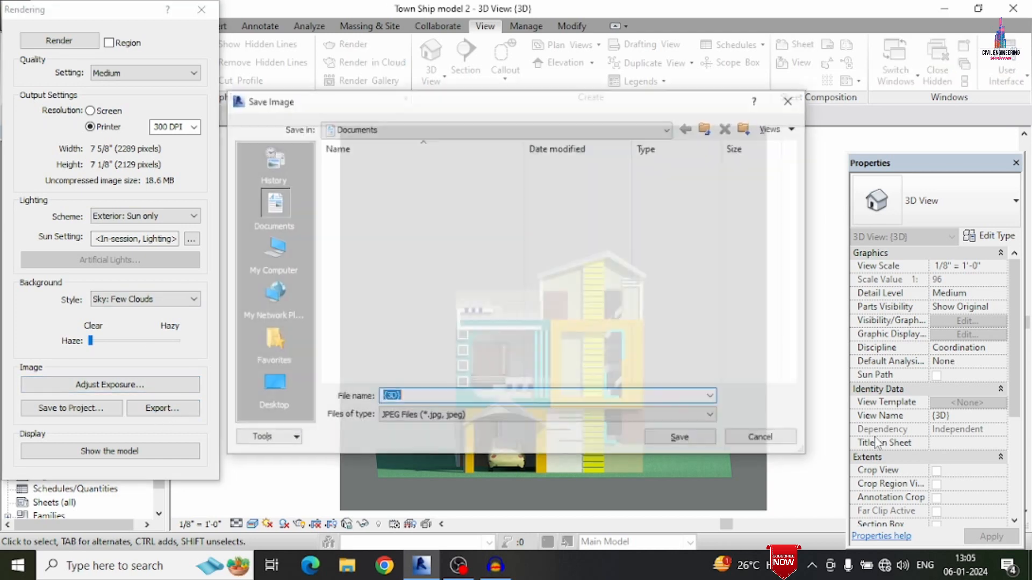
pyautogui.click(159, 410)
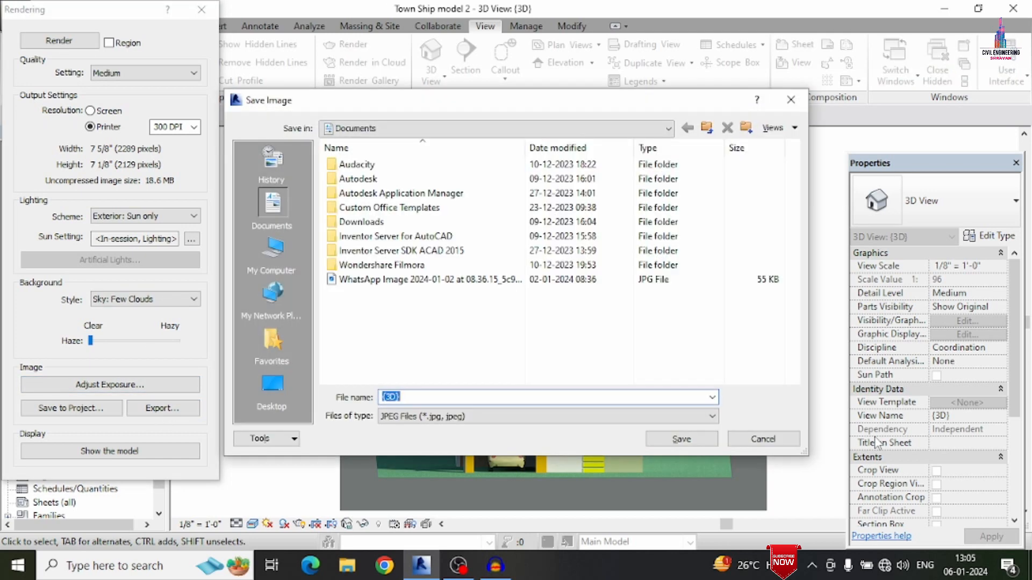
pyautogui.click(276, 387)
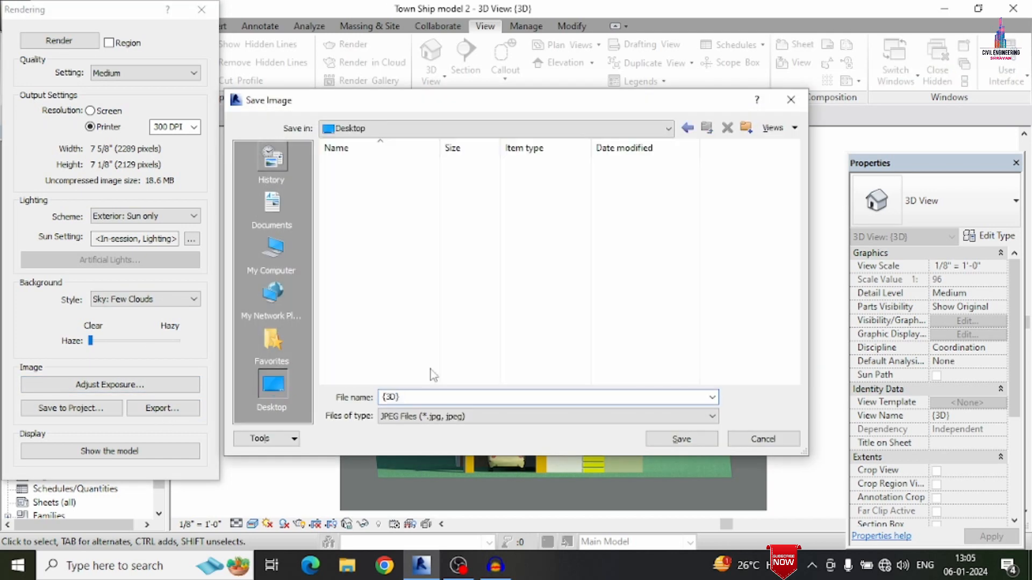
pyautogui.write('Pai')
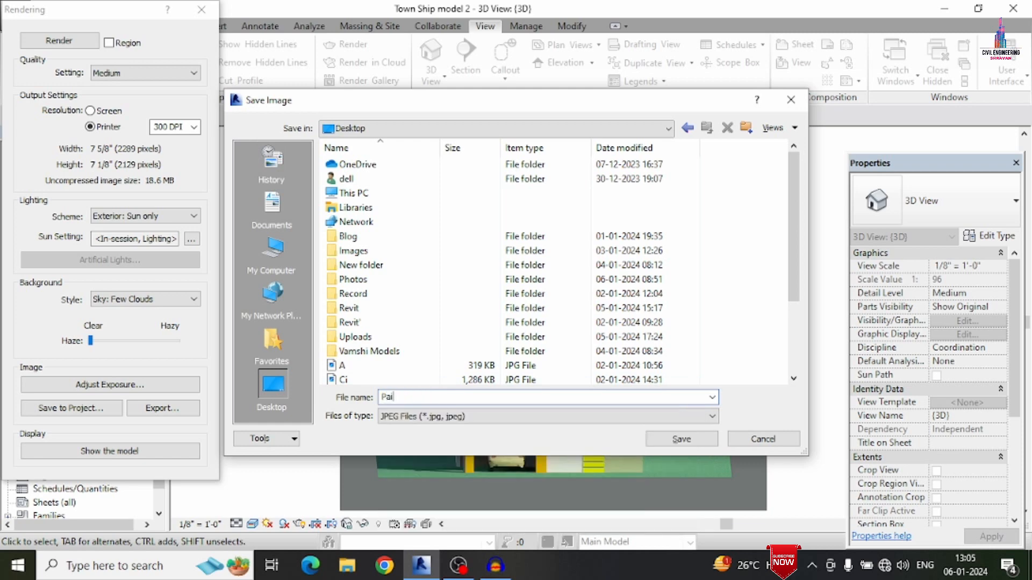
pyautogui.write('nt')
pyautogui.press('Return')
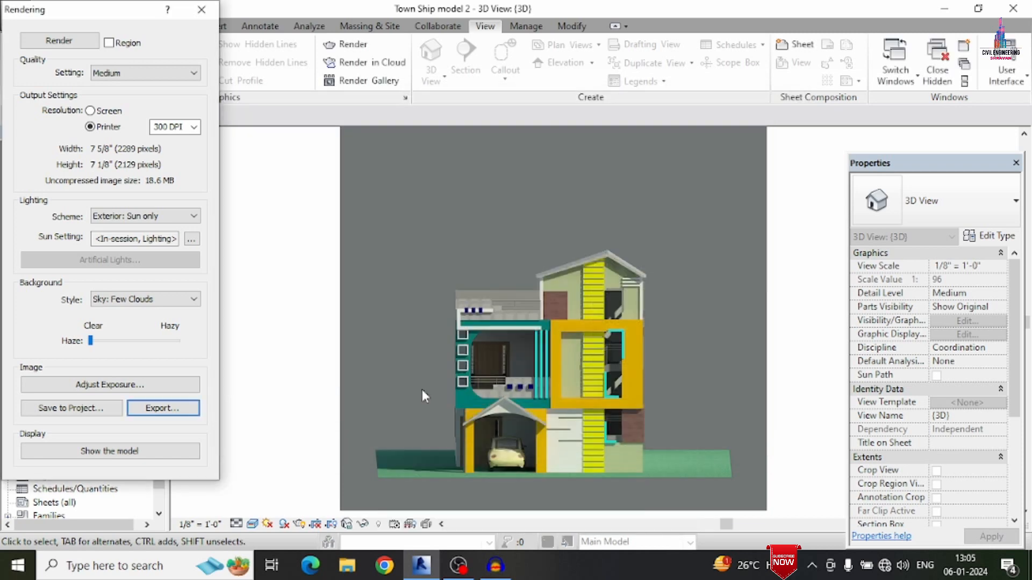
# Open the exported Paint image from the desktop, examine the rendered facade closely and close the image viewer
pyautogui.click(944, 9)
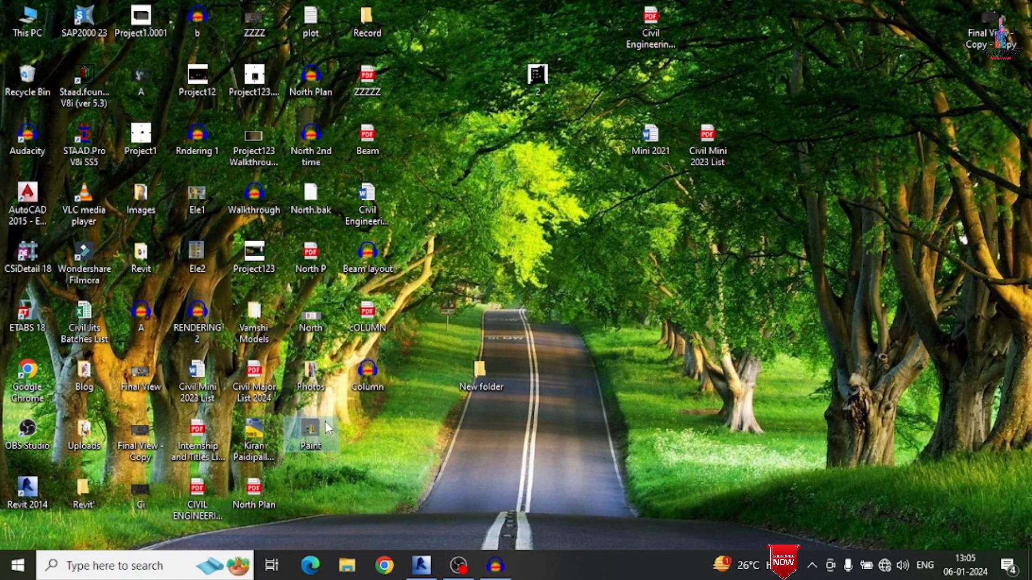
pyautogui.doubleClick(311, 430)
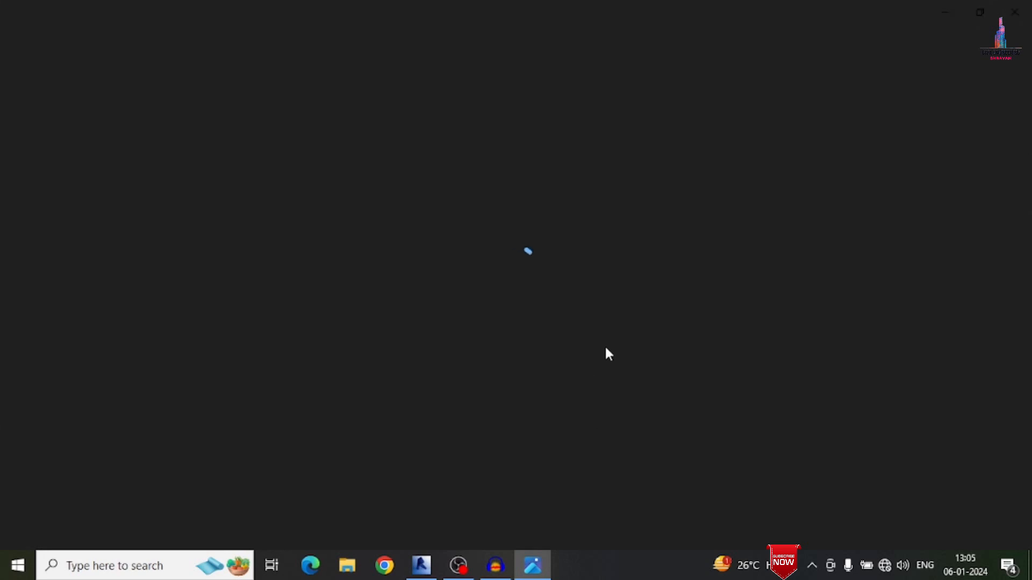
pyautogui.scroll(3, 509, 354)
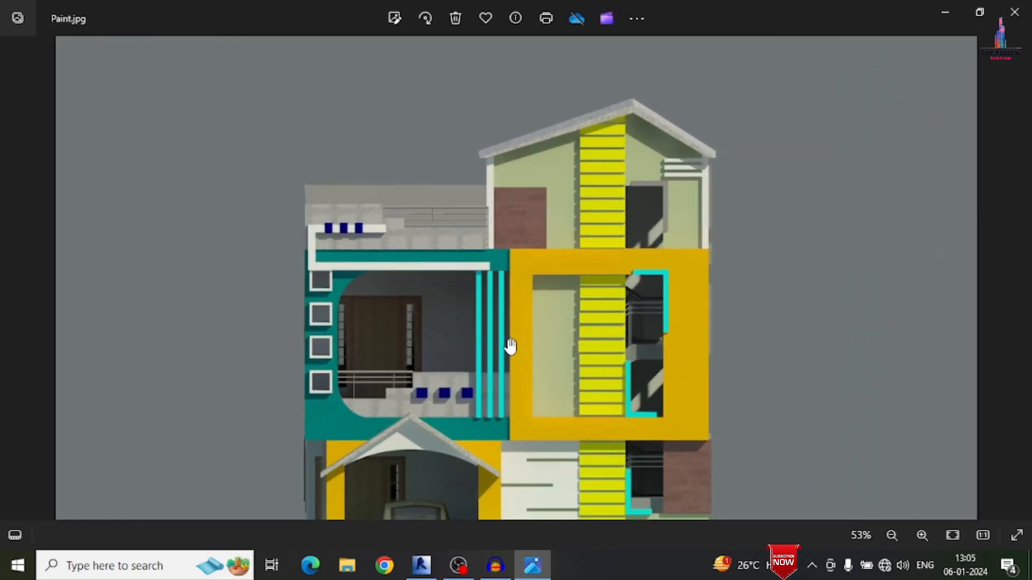
pyautogui.scroll(-3, 531, 291)
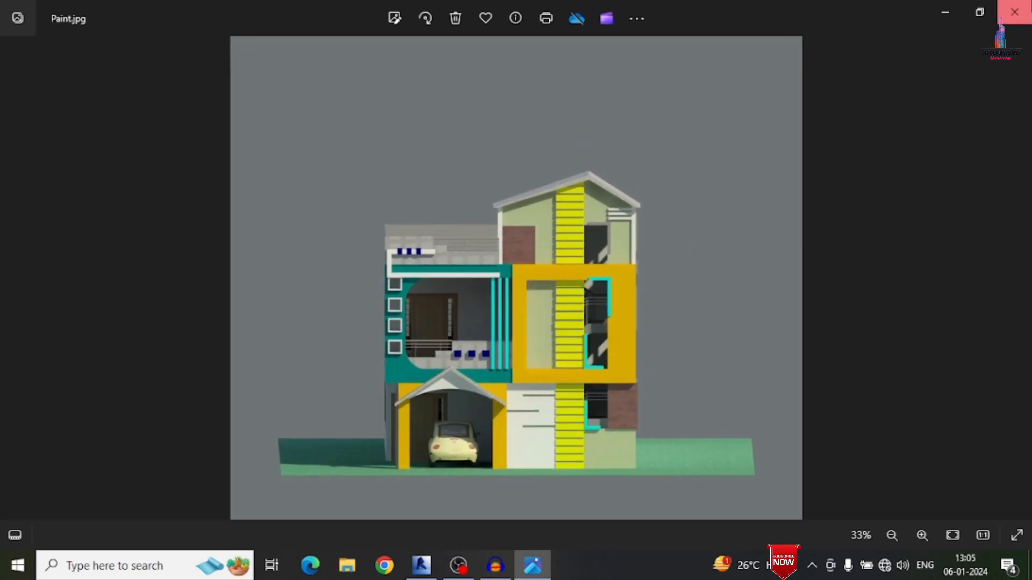
pyautogui.click(1015, 12)
# Switch back to Revit, close the Rendering dialog and view the model from an angle above the front
pyautogui.click(422, 565)
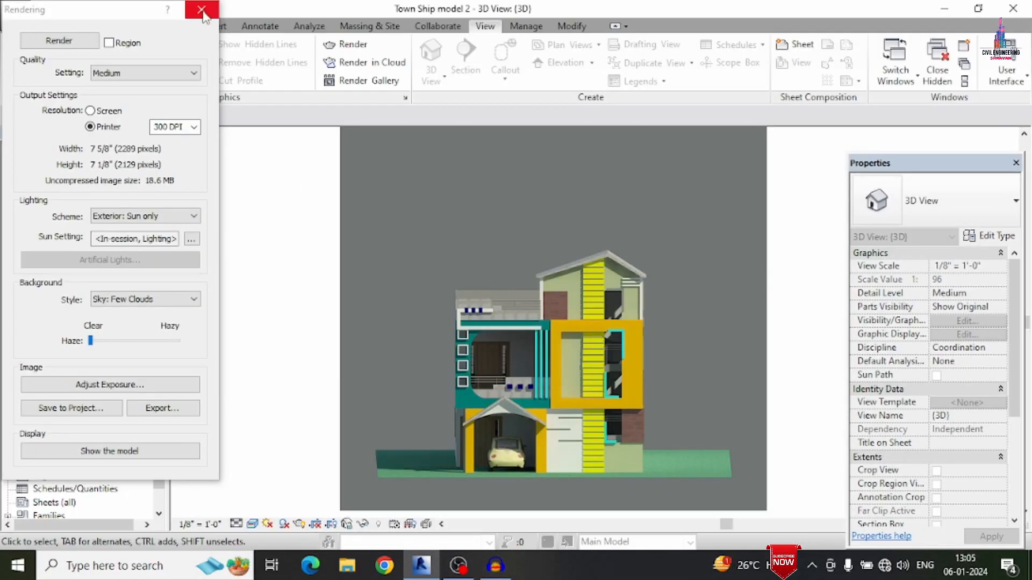
pyautogui.click(202, 10)
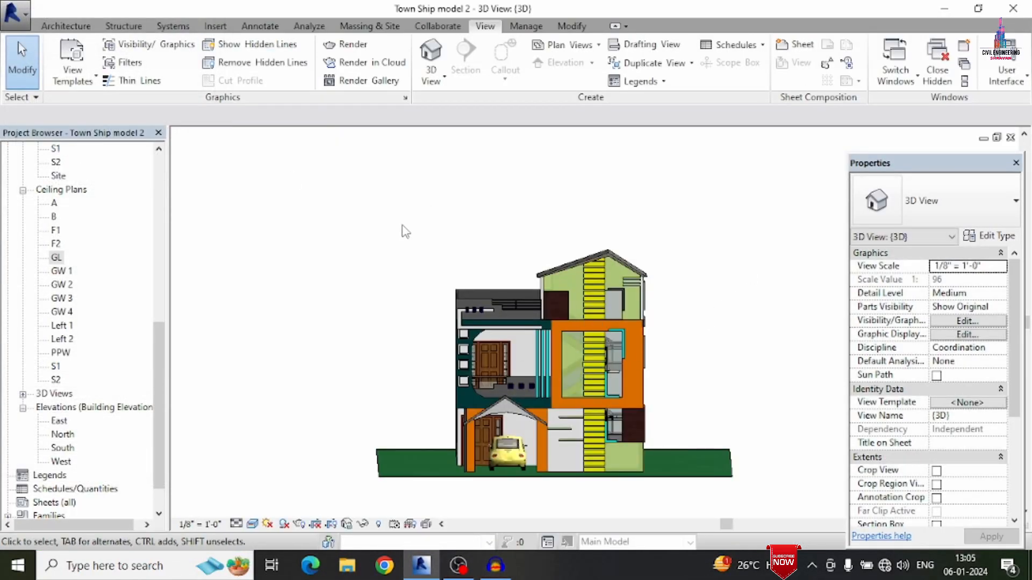
pyautogui.keyDown('shift'); pyautogui.moveTo(406, 231); pyautogui.dragTo(437, 298, button='middle'); pyautogui.keyUp('shift')
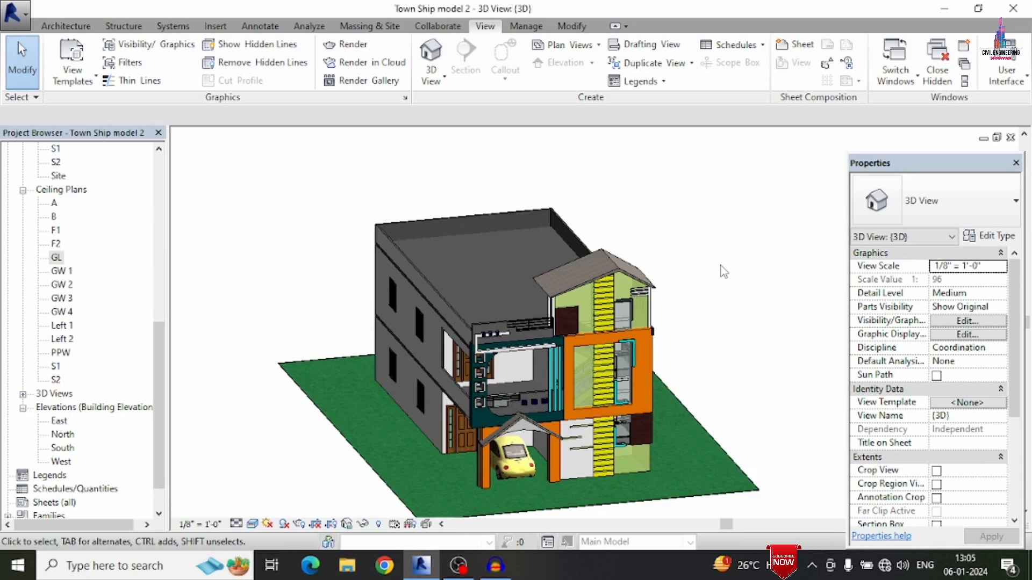